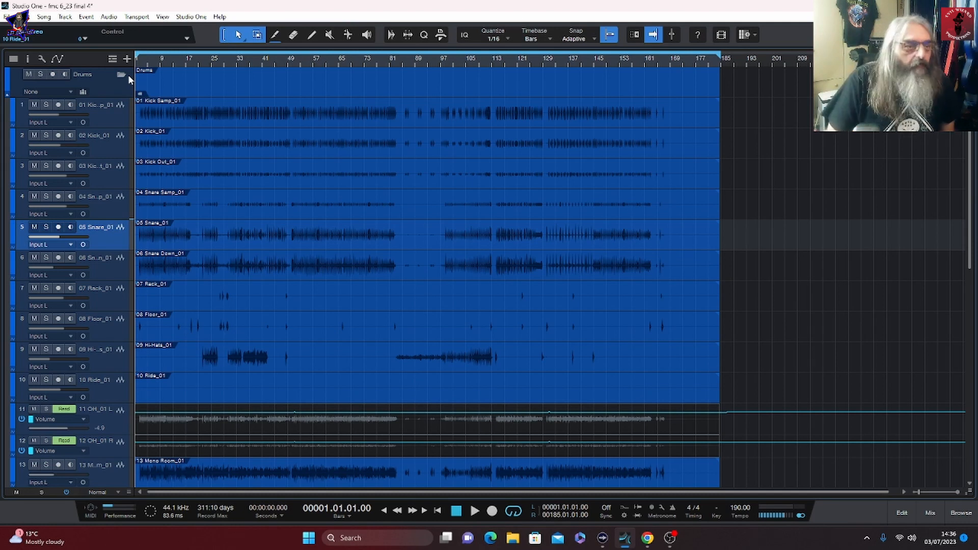
Show the mixing console and play the song from the start, stopping after an initial listen of the mix.
{"action": "key", "text": "F3"}
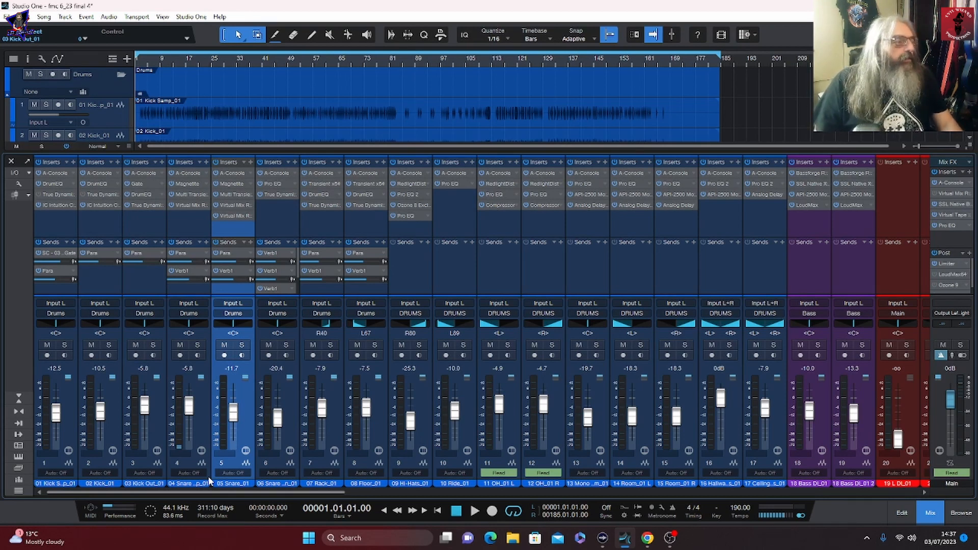
{"action": "key", "text": "space"}
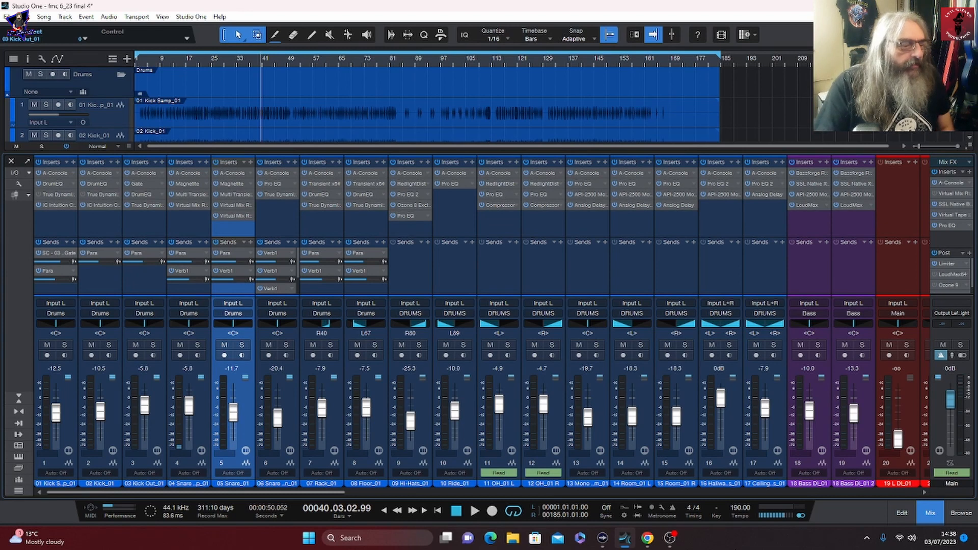
{"action": "left_click", "coordinate": [456, 510]}
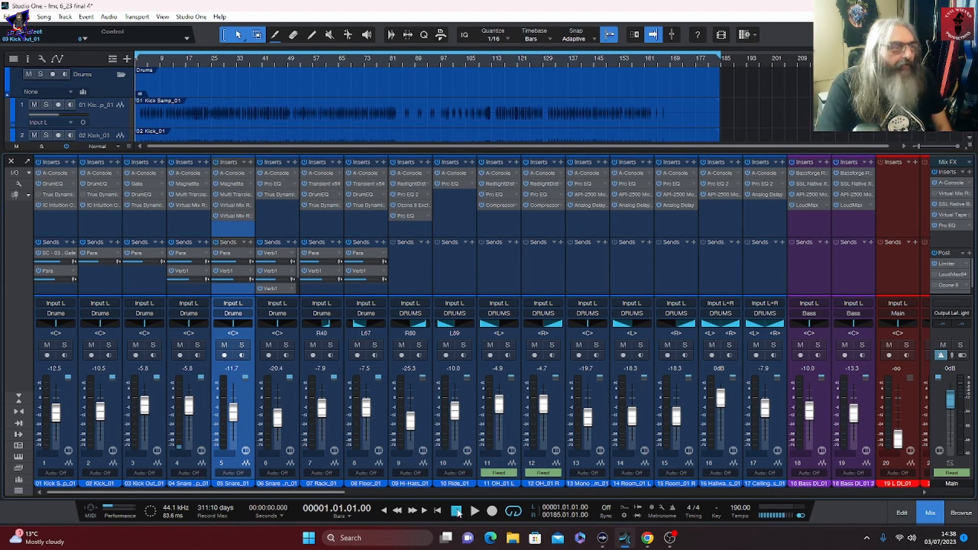
Select drum channels 1 through 17 and solo them with their inserts and sends bypassed.
{"action": "left_click_drag", "start_coordinate": [339, 494], "coordinate": [911, 493]}
{"action": "left_click", "coordinate": [782, 345]}
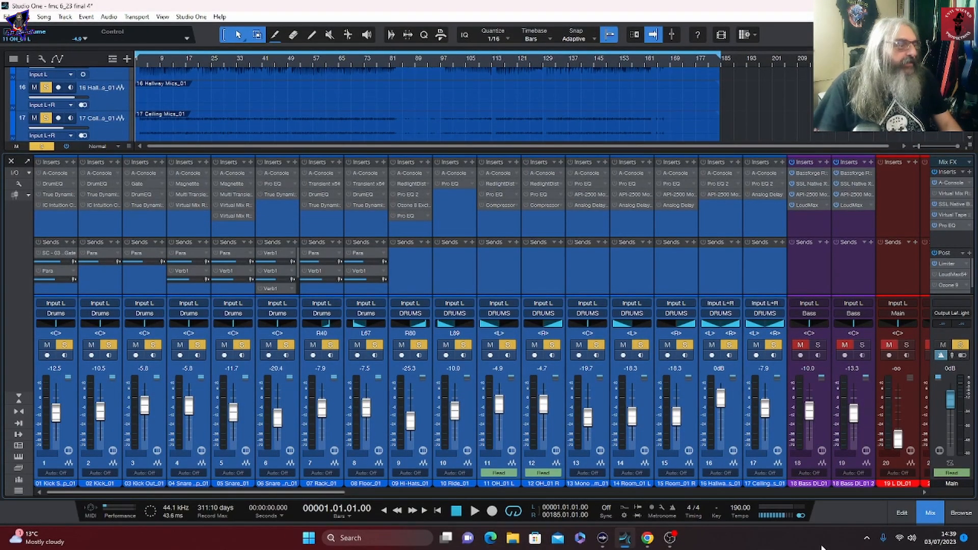
Play the soloed drums dry, re-enable their inserts and sends, and play on to compare the processed sound.
{"action": "key", "text": "space"}
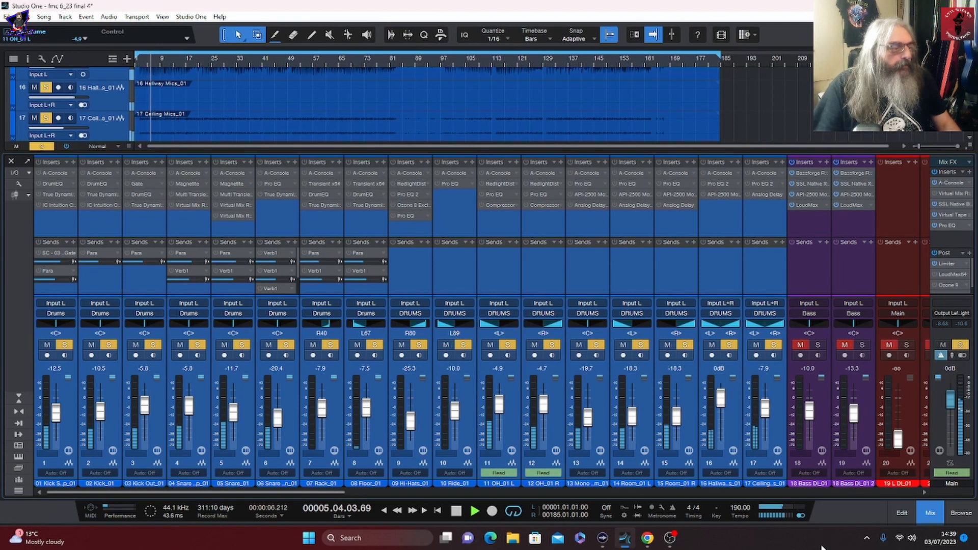
{"action": "key", "text": "space"}
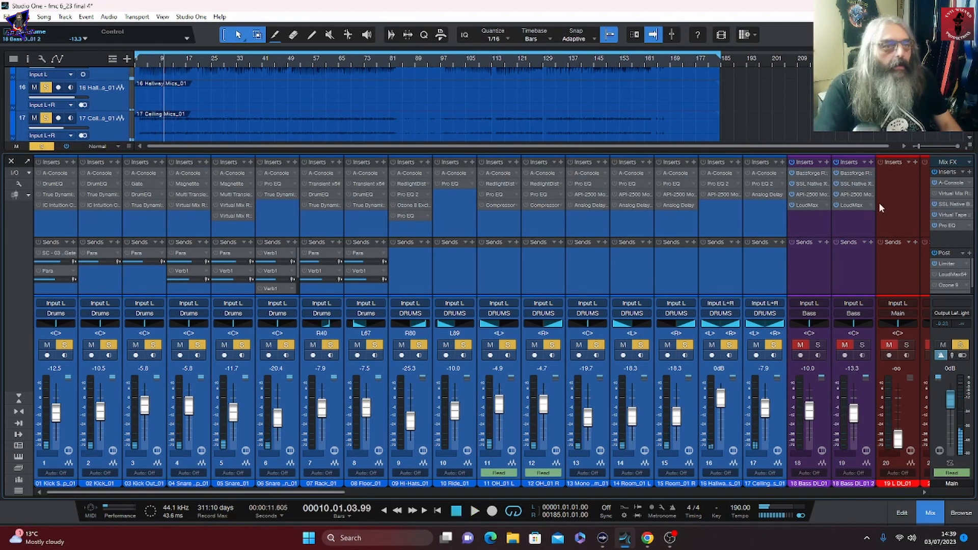
{"action": "key", "text": "space"}
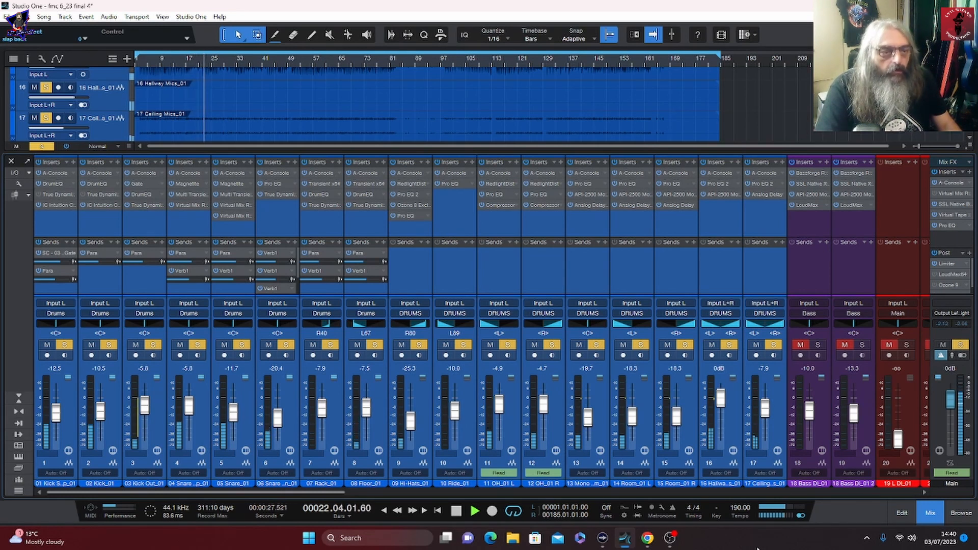
{"action": "key", "text": "space"}
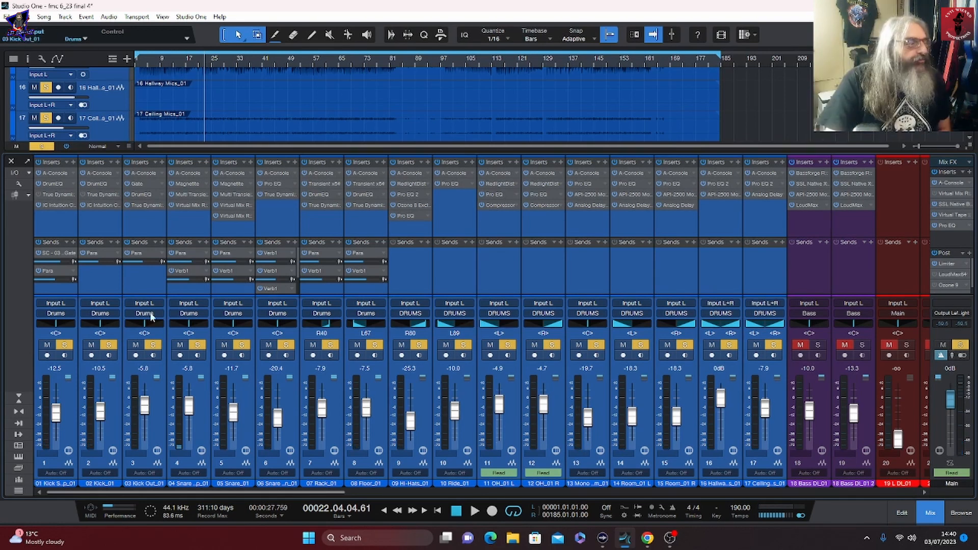
Reselect the full range of drum channels, from 01 Kick Samp_01 through channel 17, the ceiling mics.
{"action": "left_click", "coordinate": [70, 433]}
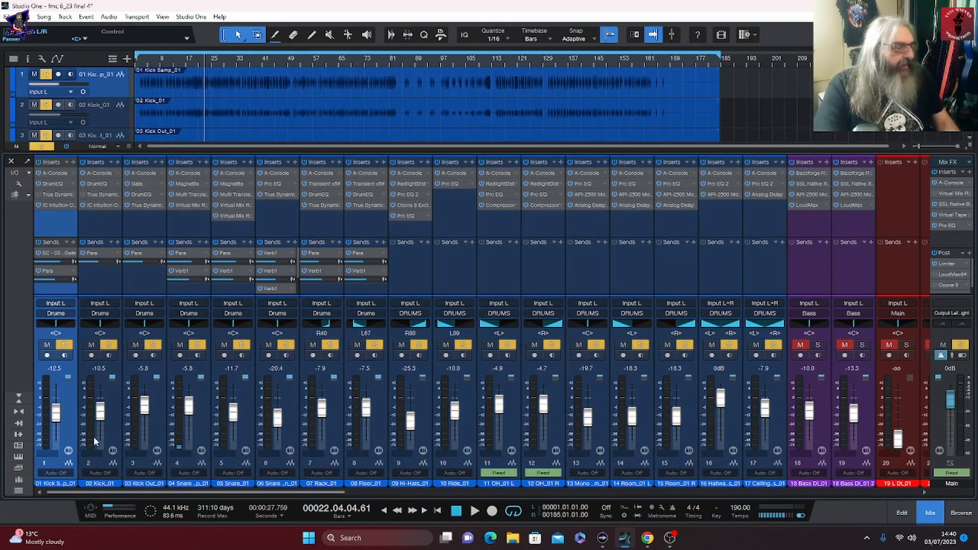
{"action": "left_click", "coordinate": [198, 428]}
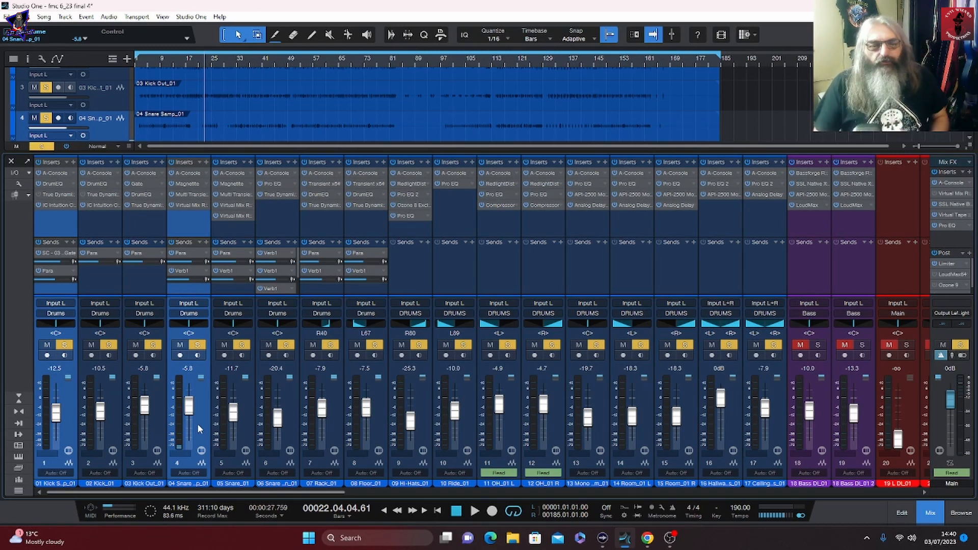
{"action": "left_click", "coordinate": [57, 219]}
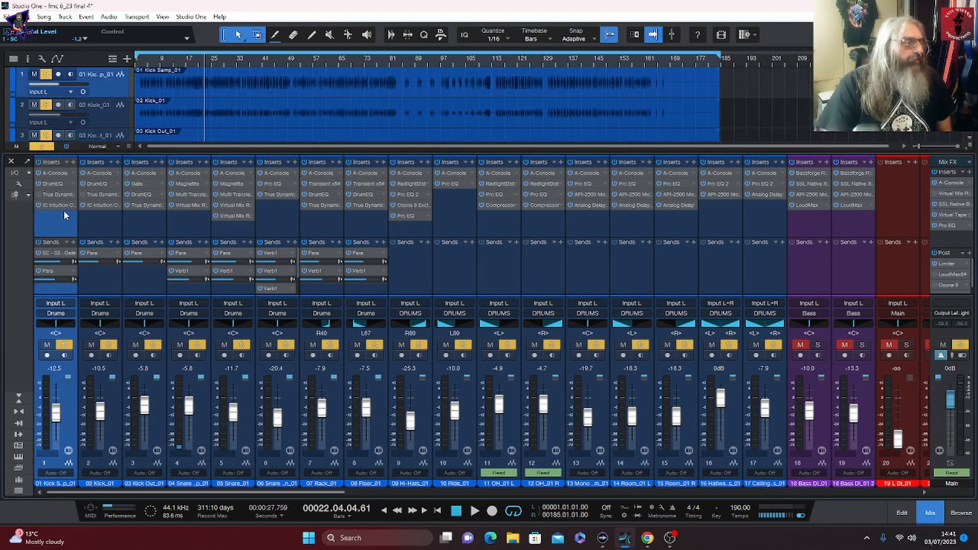
{"action": "left_click", "coordinate": [769, 221]}
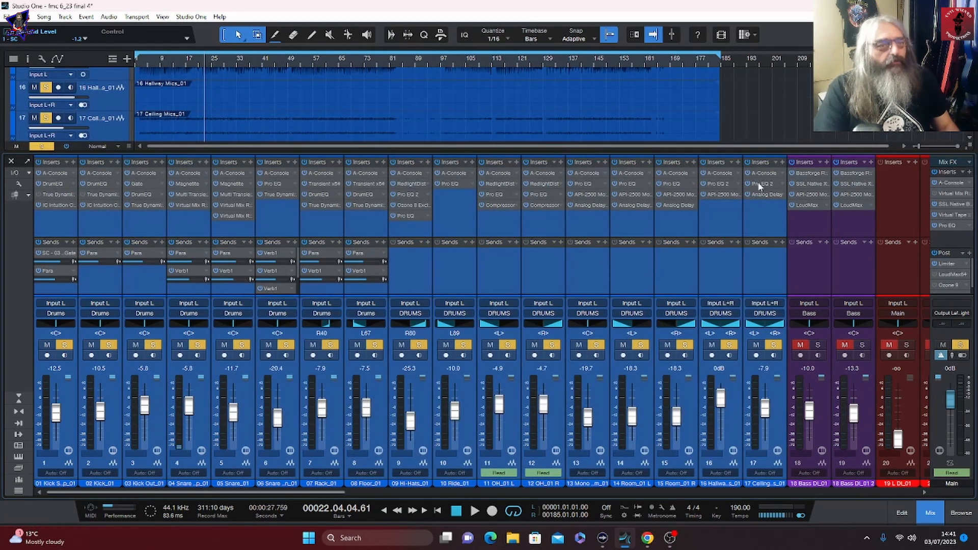
Open A-Console on the 01 Kick Samp_01 channel and examine its Push modes and Stereo Crosstalk options.
{"action": "double_click", "coordinate": [55, 173]}
{"action": "left_click_drag", "start_coordinate": [143, 130], "coordinate": [201, 75]}
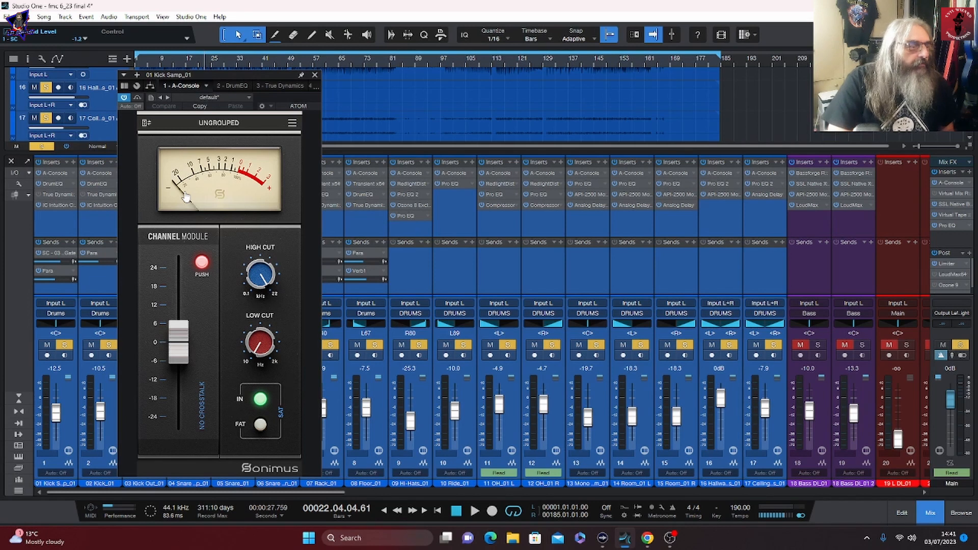
{"action": "left_click", "coordinate": [202, 262]}
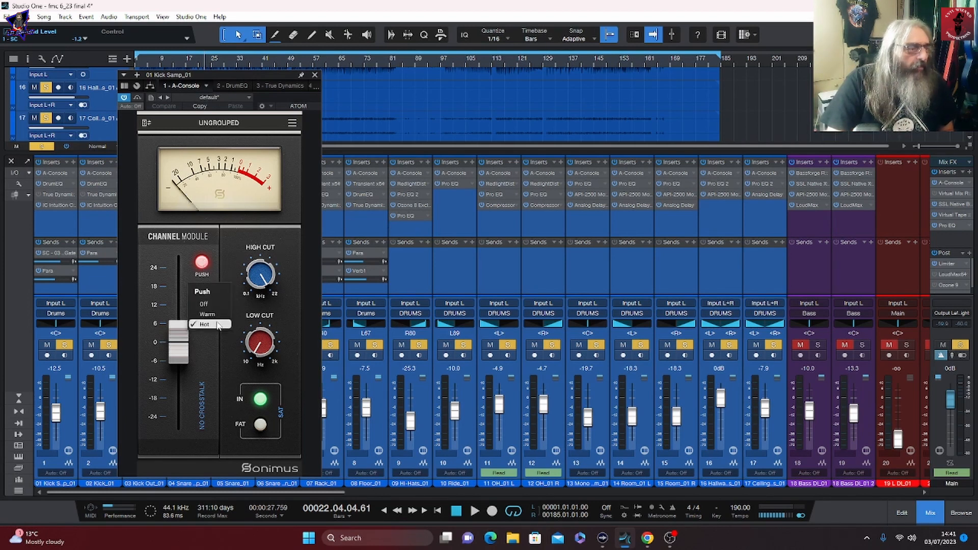
{"action": "left_click", "coordinate": [202, 370]}
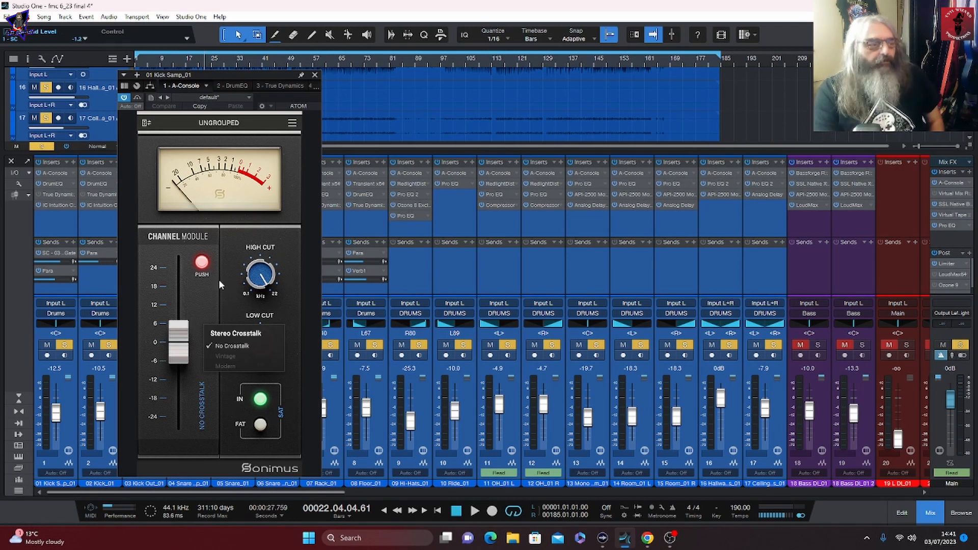
{"action": "left_click", "coordinate": [219, 279]}
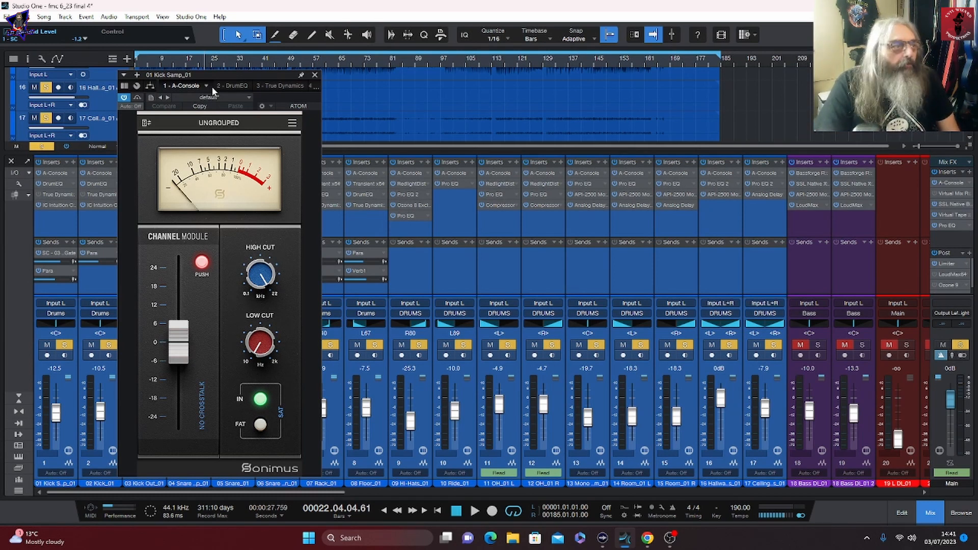
Review DrumEQ, True Dynamics and IC Intuition Compressor on 01 Kick Samp_01, plus DrumEQ and IC Intuition Compressor on 02 Kick_01.
{"action": "left_click", "coordinate": [233, 86]}
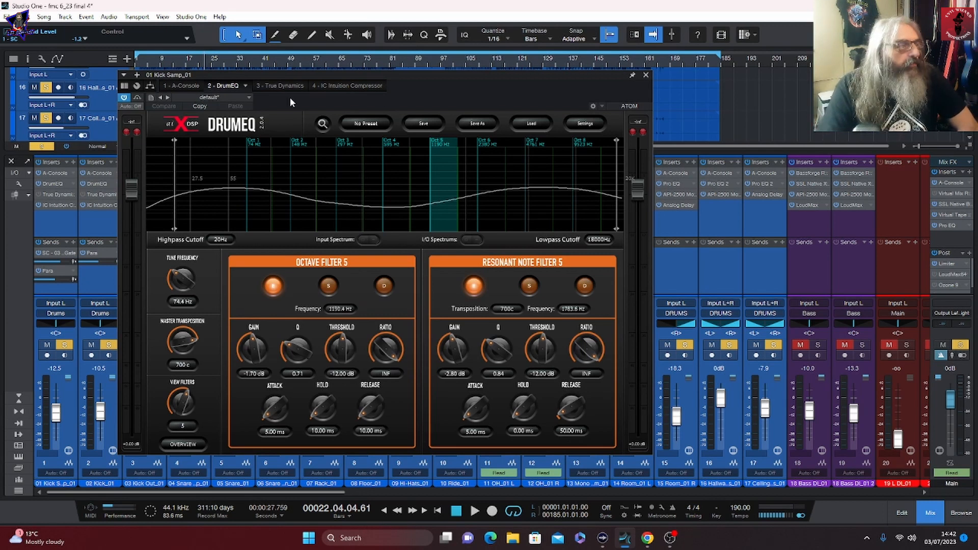
{"action": "left_click", "coordinate": [274, 85]}
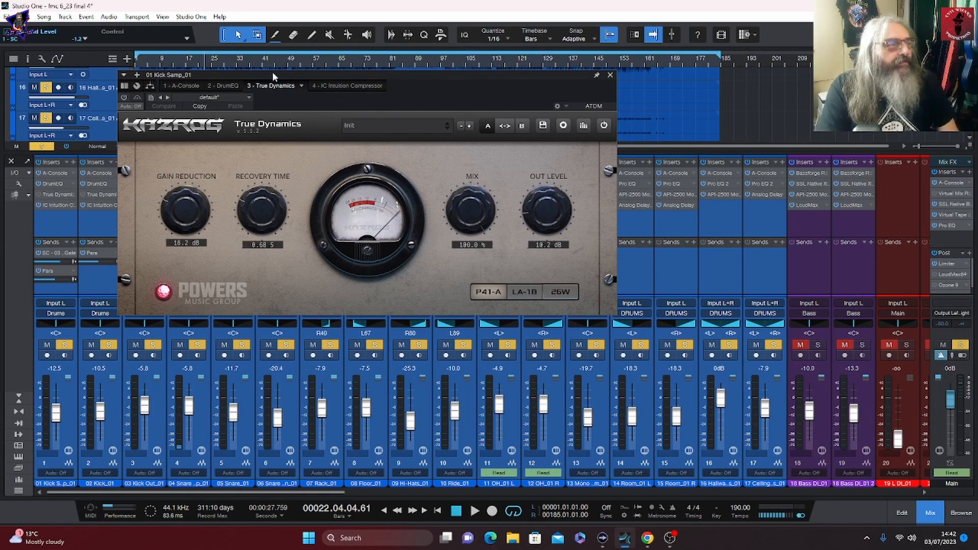
{"action": "left_click", "coordinate": [366, 85]}
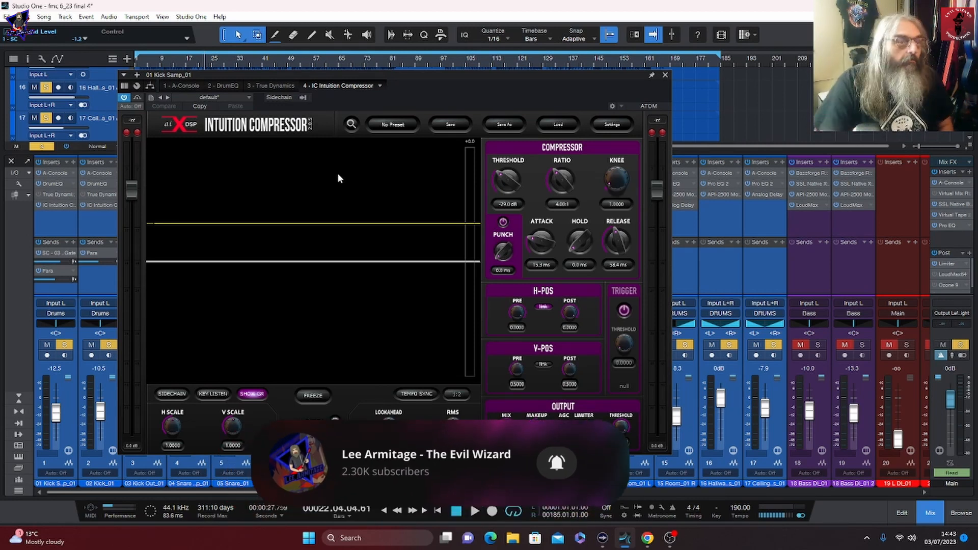
{"action": "left_click", "coordinate": [96, 185]}
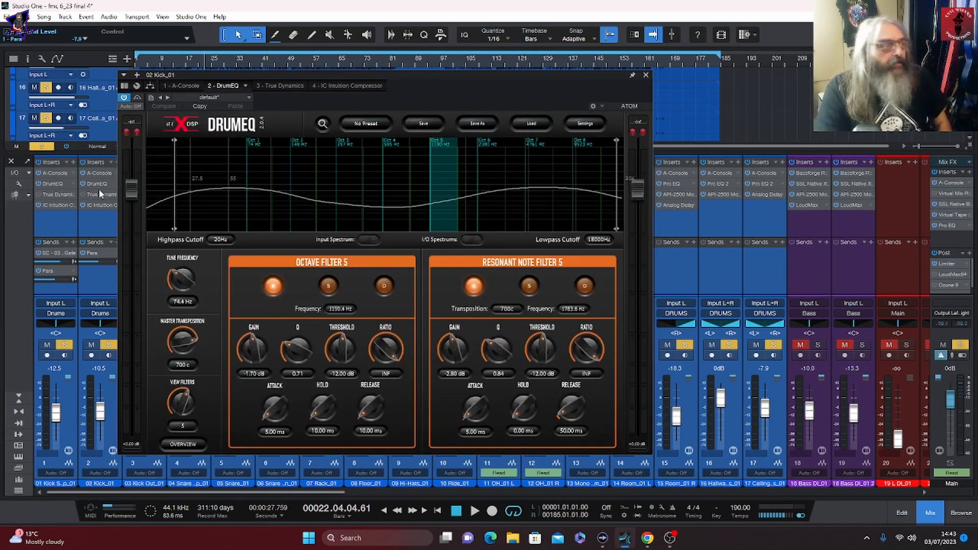
{"action": "left_click", "coordinate": [101, 204]}
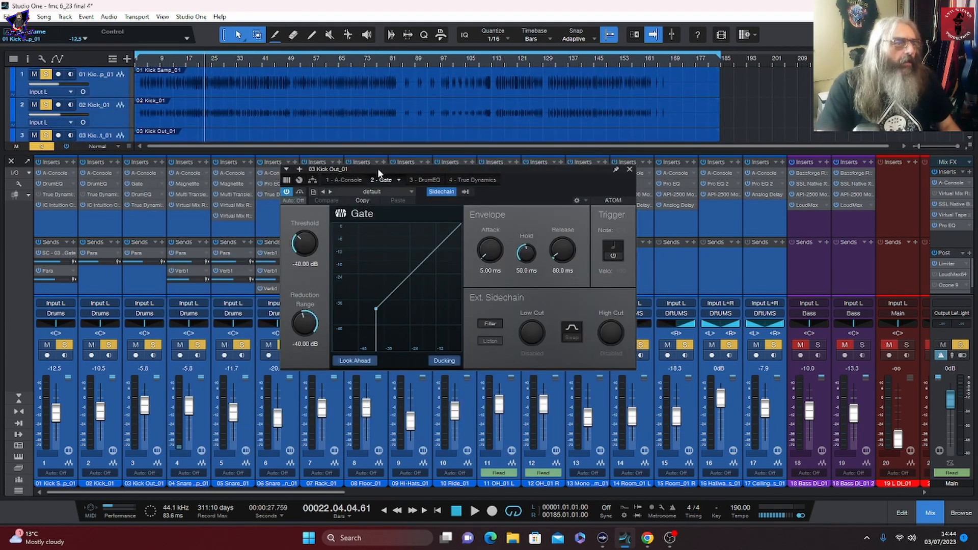
Review the Gate, DrumEQ and True Dynamics settings on the 03 Kick Out_01 channel and close the effect window.
{"action": "left_click_drag", "start_coordinate": [376, 168], "coordinate": [364, 162]}
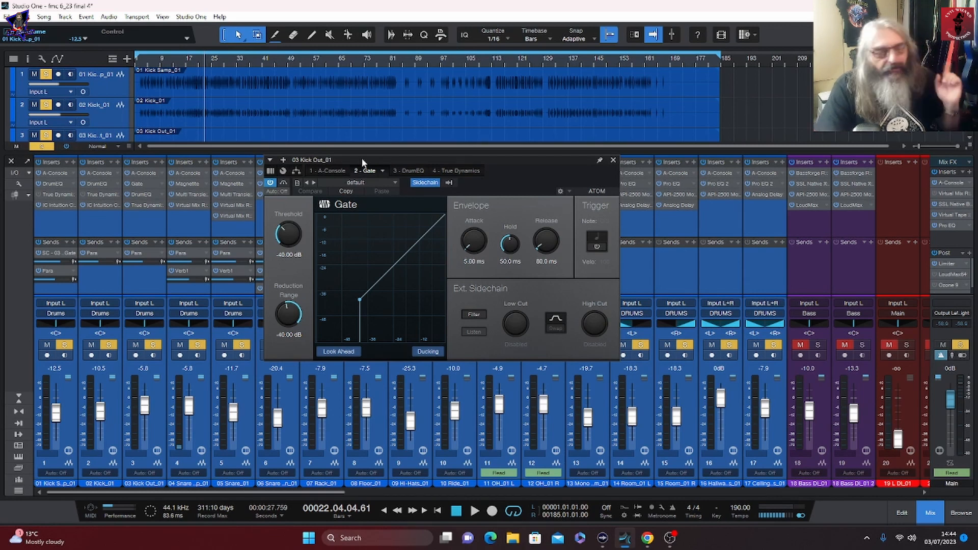
{"action": "left_click", "coordinate": [410, 170]}
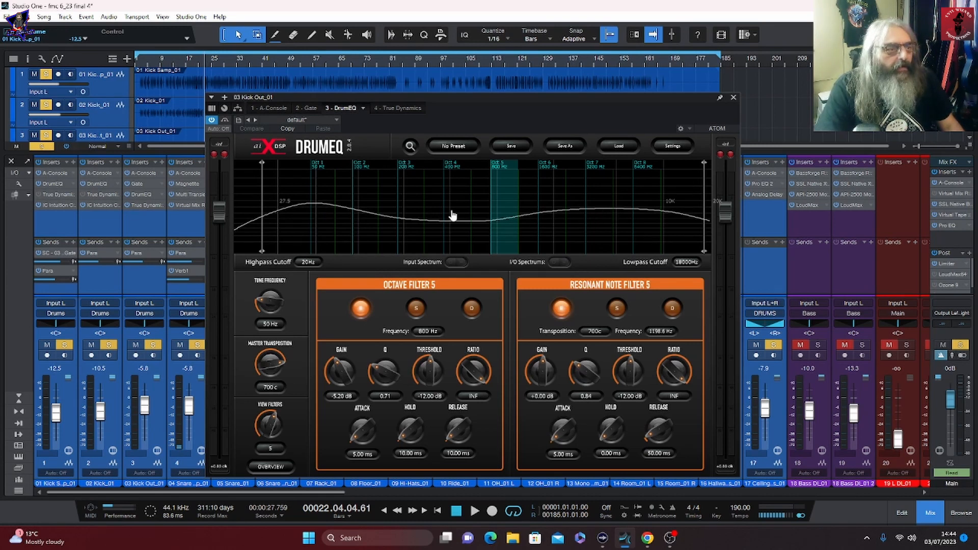
{"action": "left_click", "coordinate": [387, 108]}
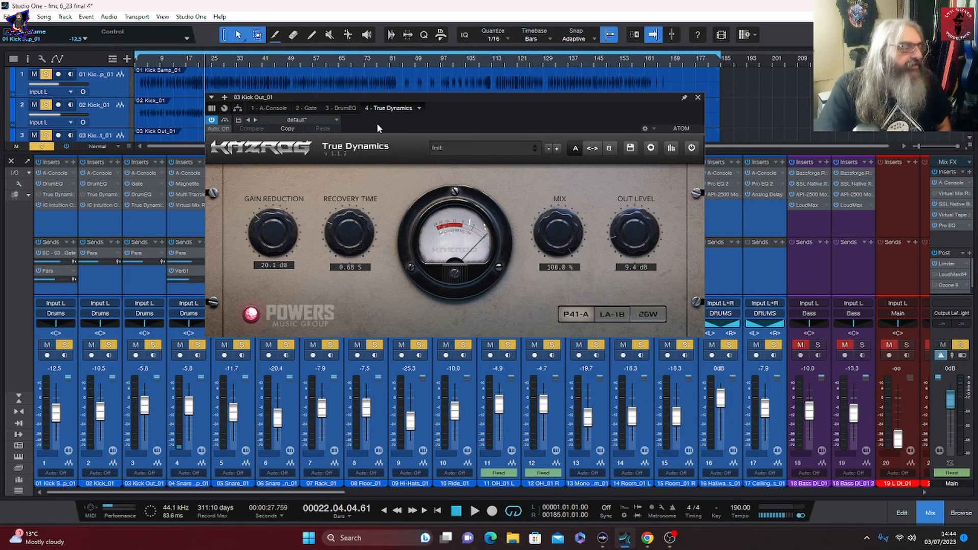
{"action": "left_click", "coordinate": [698, 97]}
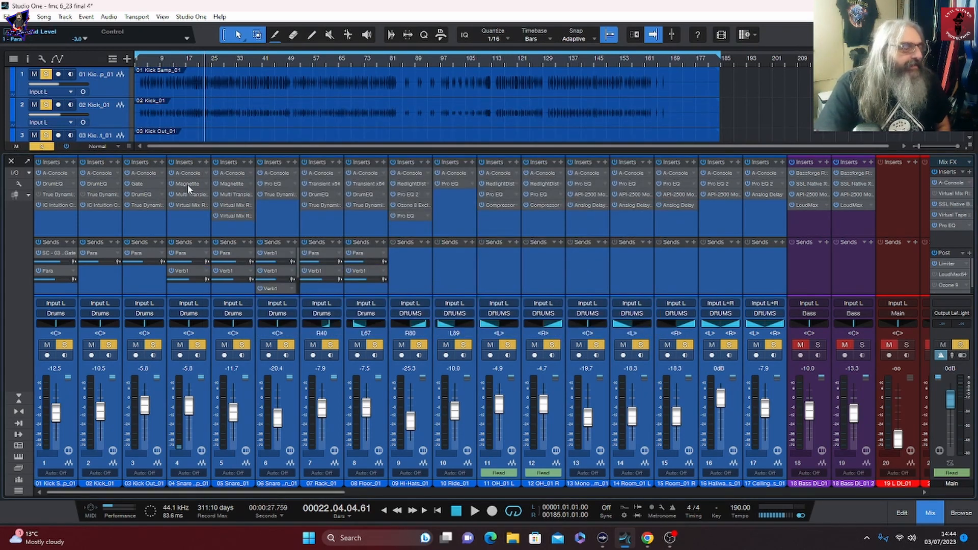
Review the Magnetite, Multi Transient v2 and Virtual Mix Rack inserts on the 04 Snare Samp_01 channel.
{"action": "left_click", "coordinate": [187, 184]}
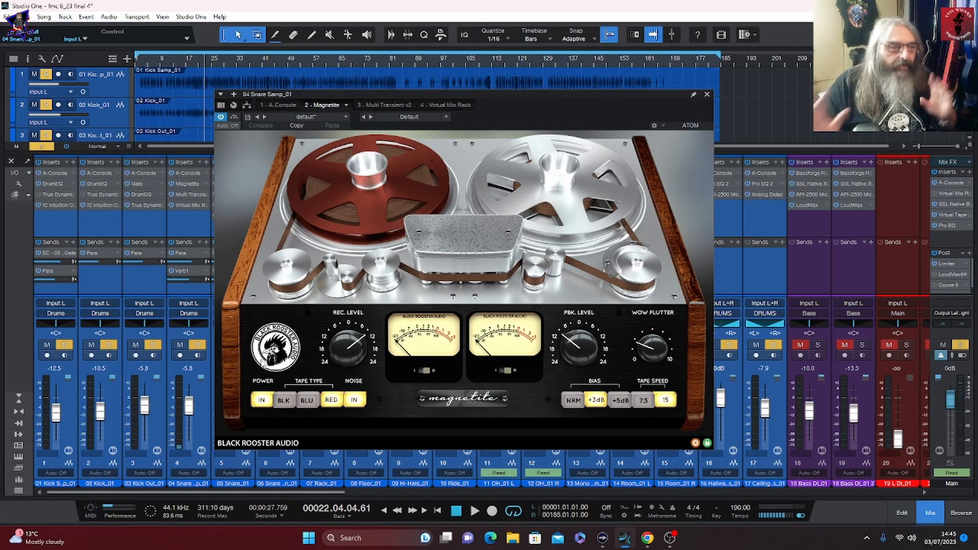
{"action": "left_click", "coordinate": [370, 106]}
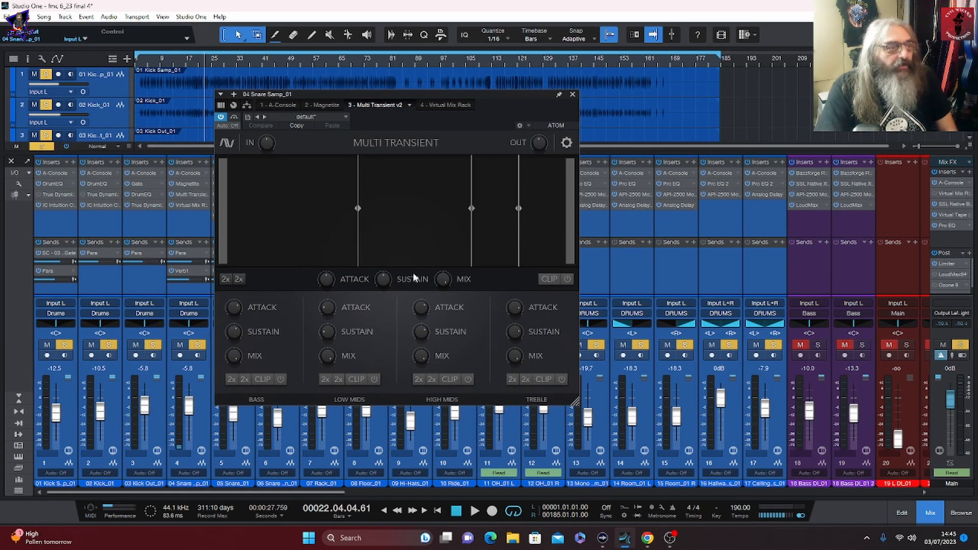
{"action": "left_click", "coordinate": [445, 105]}
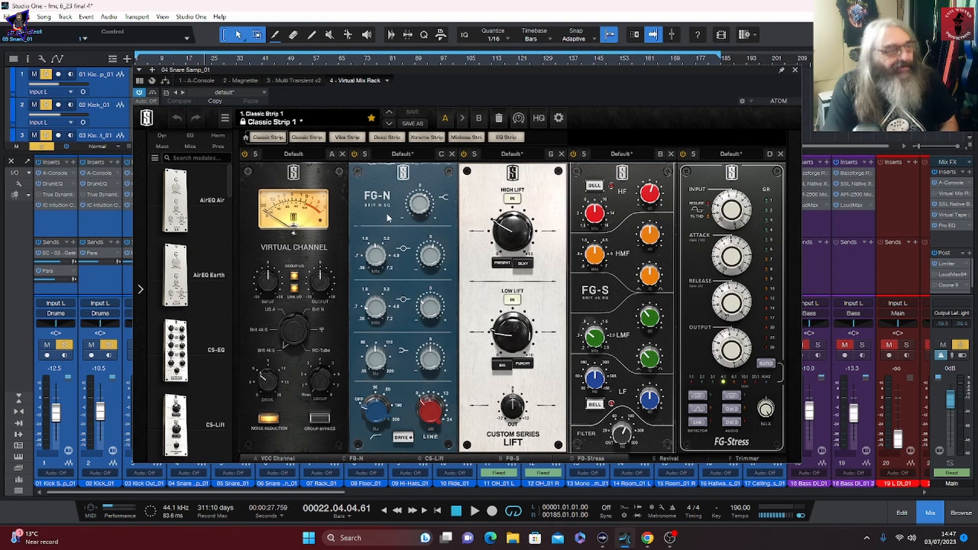
Examine the FG-N and FG-S equalizer controls in the snare sample's Virtual Mix Rack and play a short stretch of the soloed drums.
{"action": "left_click_drag", "start_coordinate": [422, 209], "coordinate": [425, 199]}
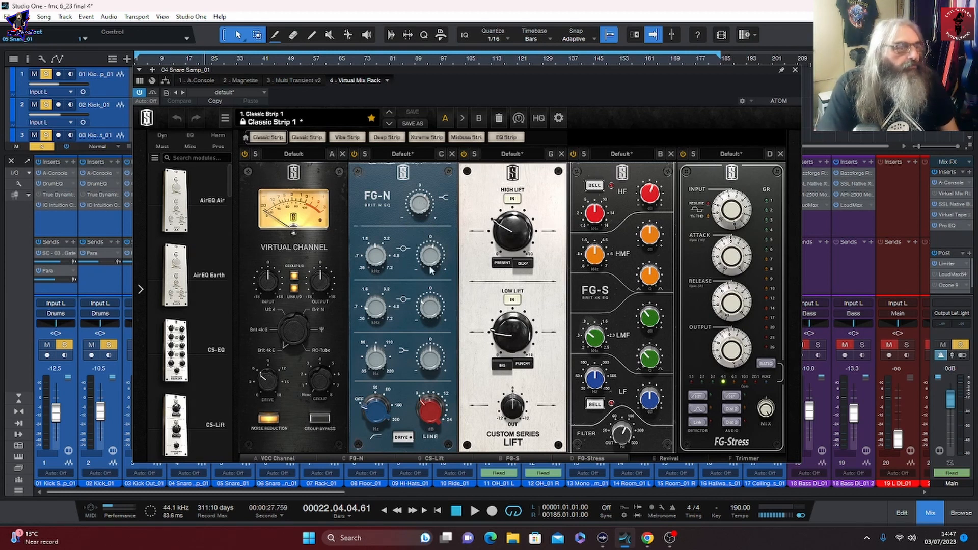
{"action": "left_click", "coordinate": [380, 256]}
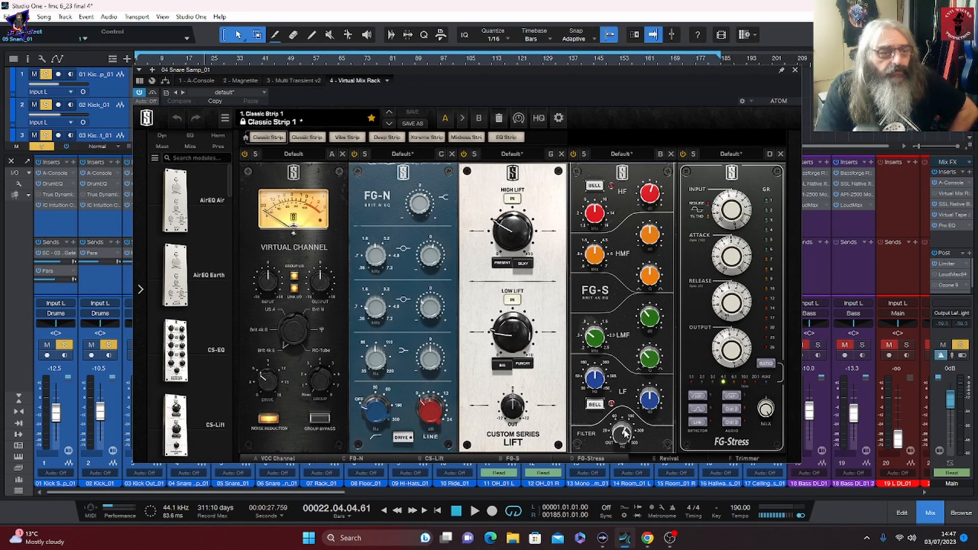
{"action": "mouse_move", "coordinate": [626, 433]}
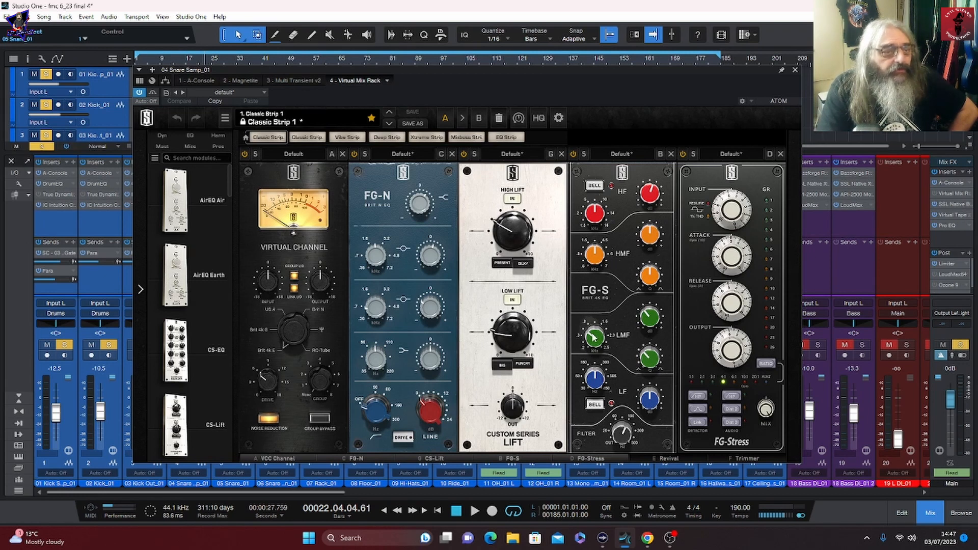
{"action": "mouse_move", "coordinate": [593, 338]}
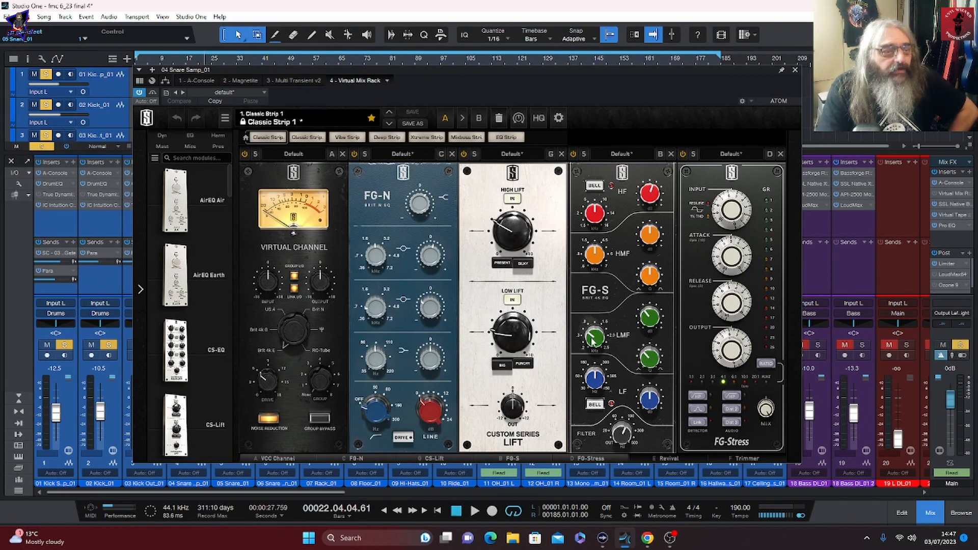
{"action": "left_click", "coordinate": [593, 337]}
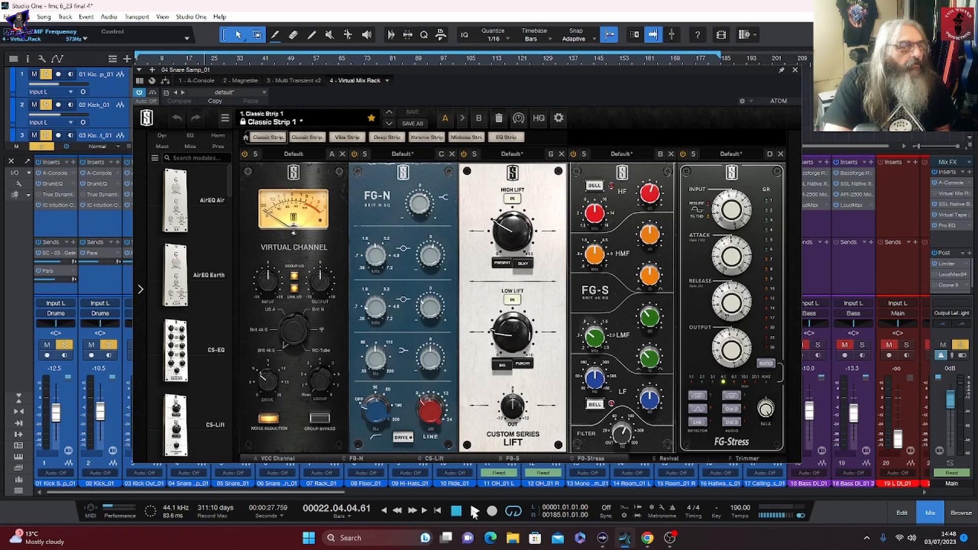
{"action": "left_click", "coordinate": [474, 512]}
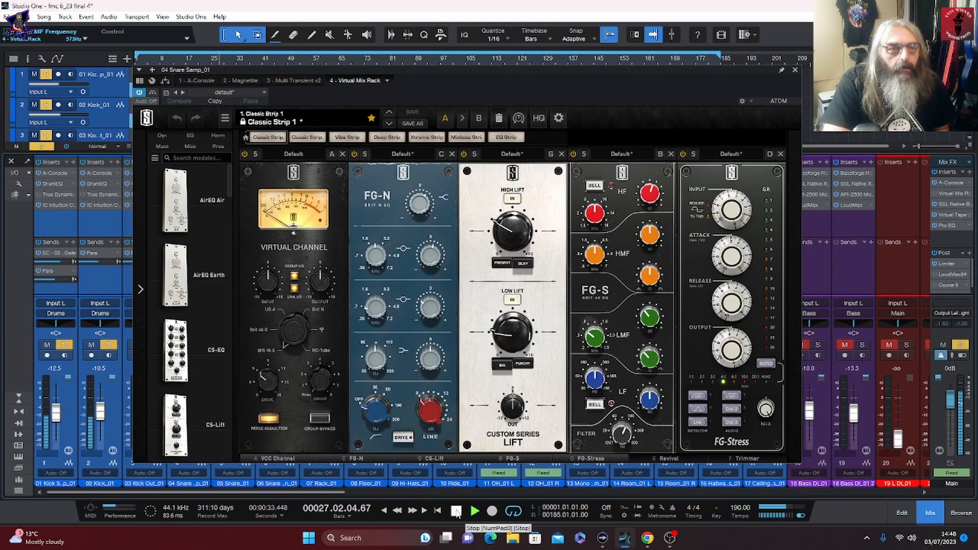
{"action": "left_click", "coordinate": [456, 512]}
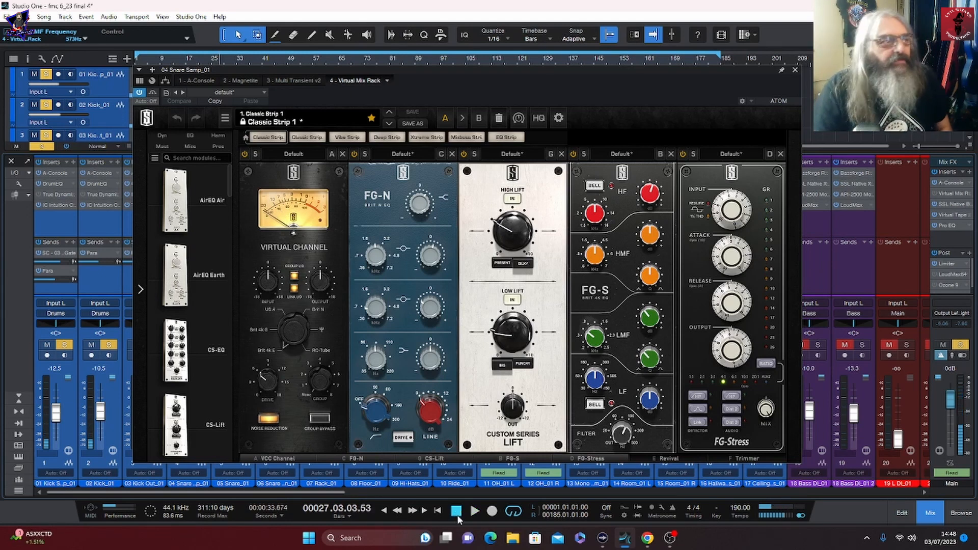
Stop playback, review the Revival and Trimmer modules in the 04 Snare Samp_01 Virtual Mix Rack, and close the effect window.
{"action": "left_click", "coordinate": [458, 515]}
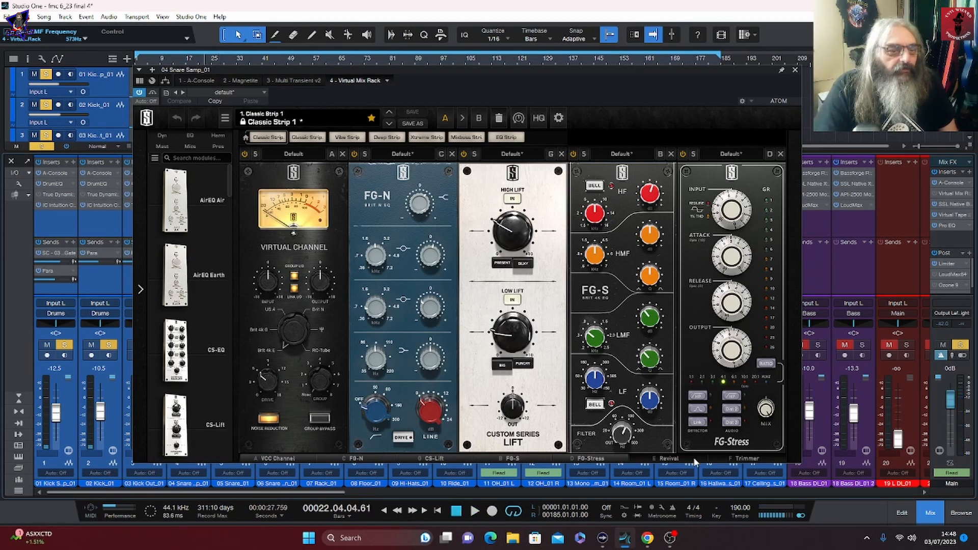
{"action": "left_click", "coordinate": [669, 459]}
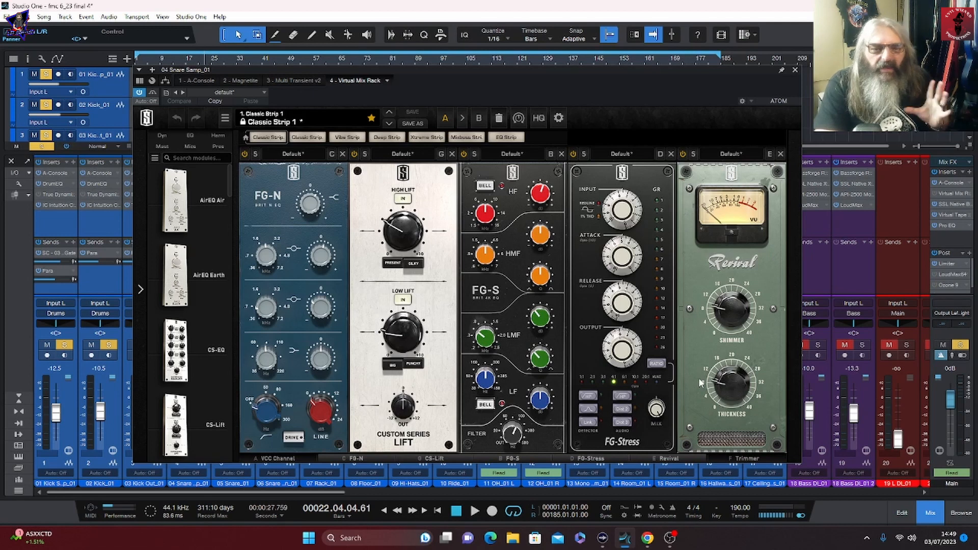
{"action": "left_click", "coordinate": [746, 467]}
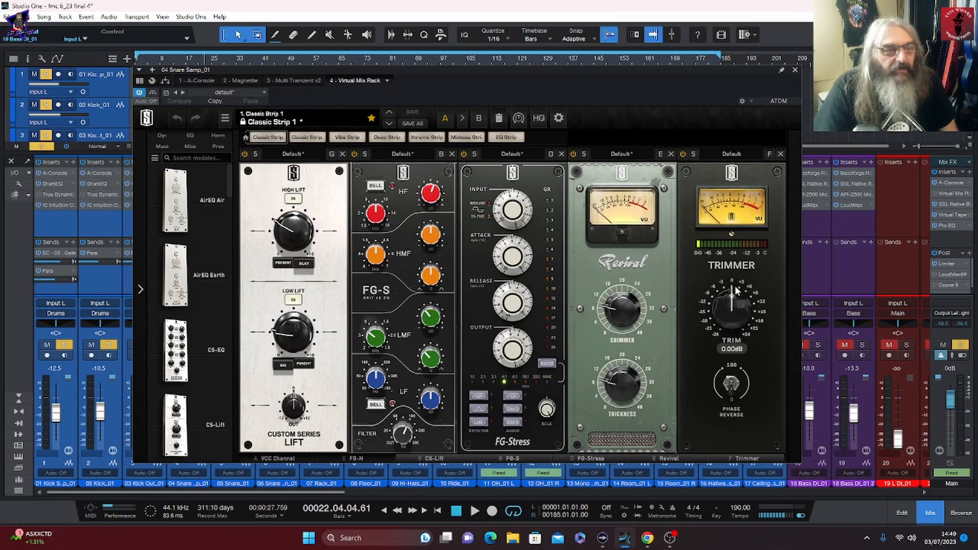
{"action": "left_click", "coordinate": [794, 69]}
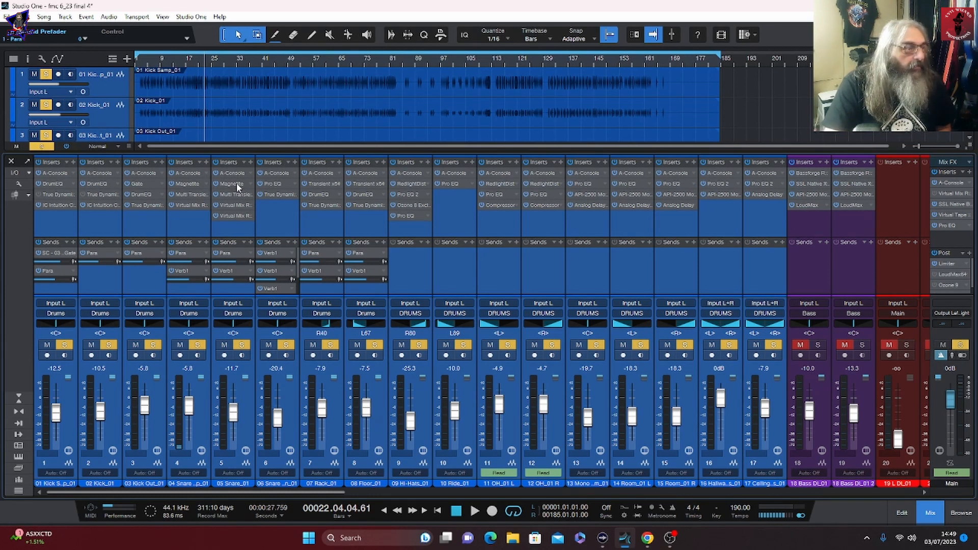
Review the Magnetite, Multi Transient v2 and first Virtual Mix Rack inserts on the 05 Snare_01 channel.
{"action": "left_click", "coordinate": [236, 186]}
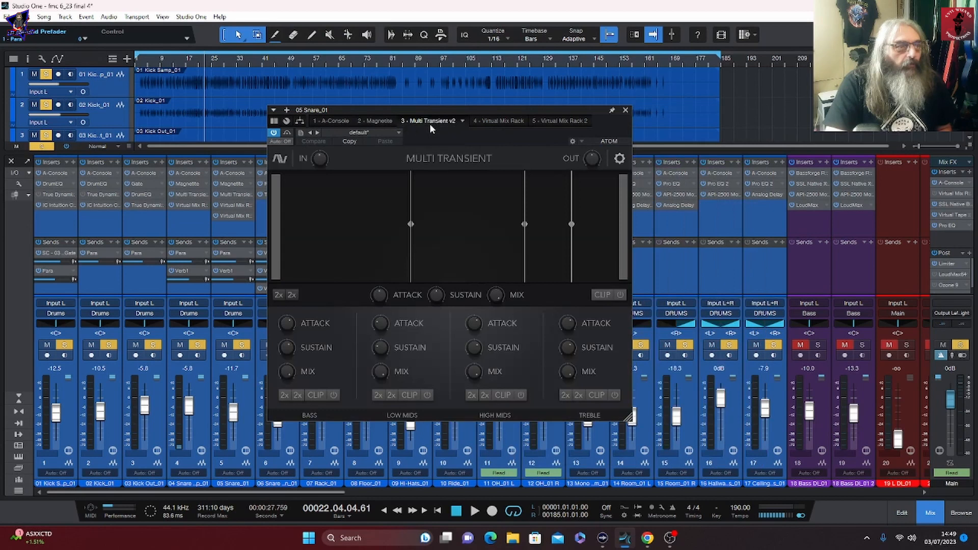
{"action": "left_click", "coordinate": [430, 121]}
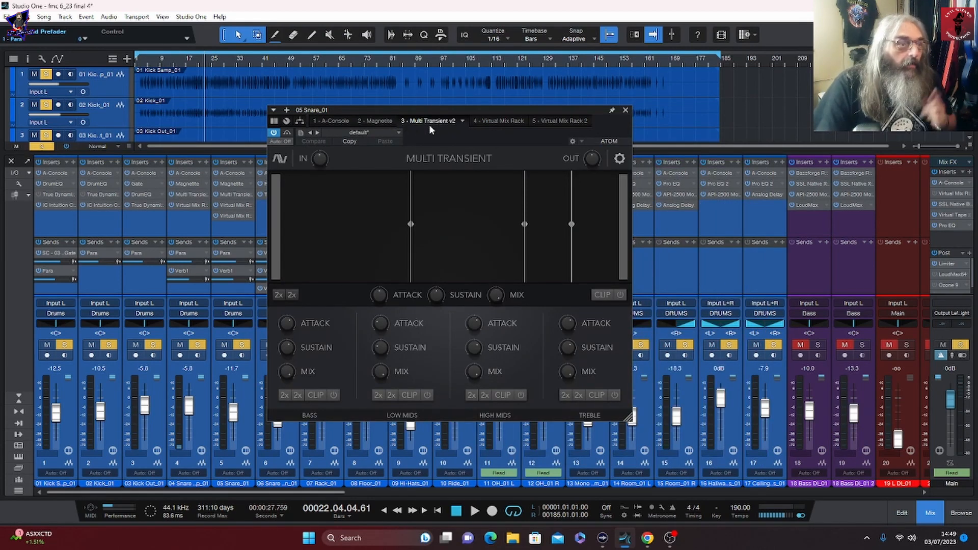
{"action": "left_click", "coordinate": [487, 121]}
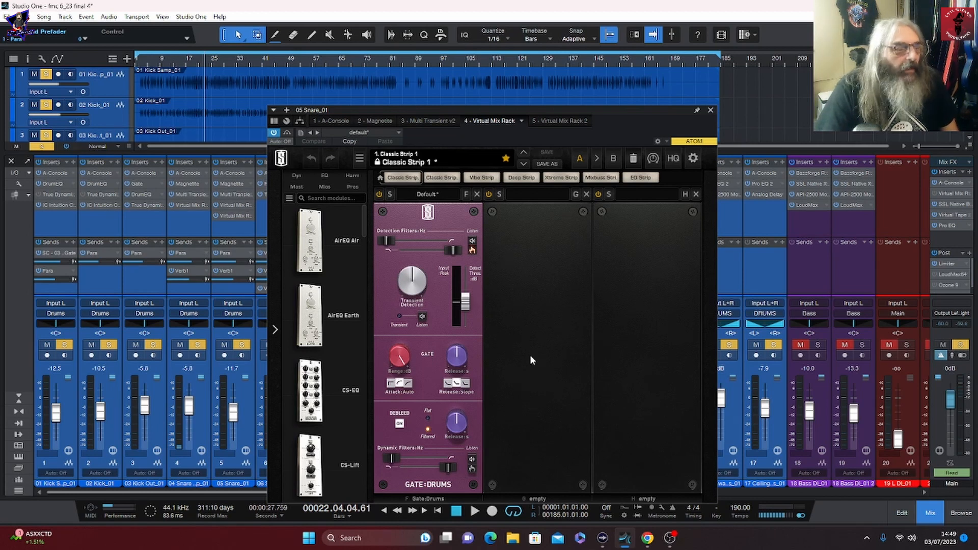
Examine the module chain in Virtual Mix Rack 2 on 05 Snare_01, playing a short stretch of the drums, and close the effect window.
{"action": "left_click", "coordinate": [551, 120]}
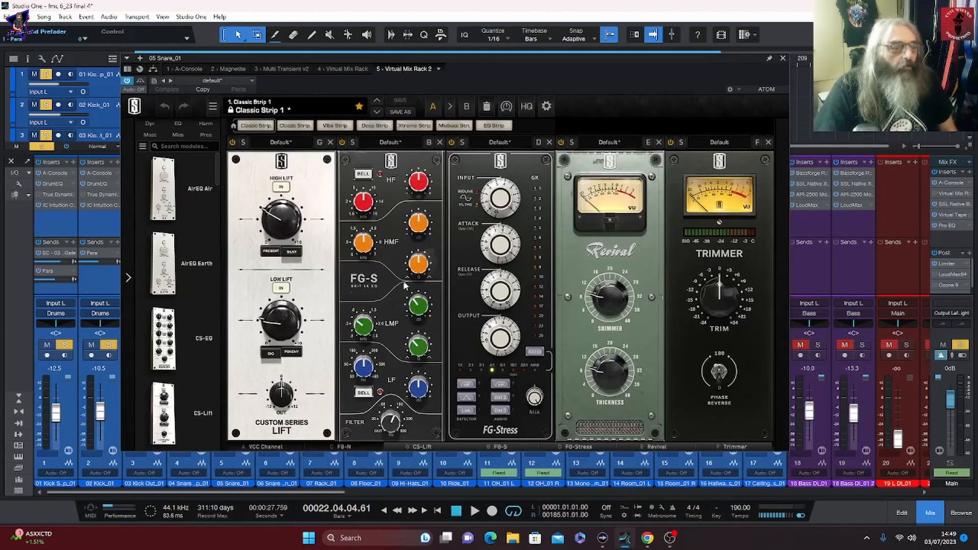
{"action": "left_click", "coordinate": [266, 447]}
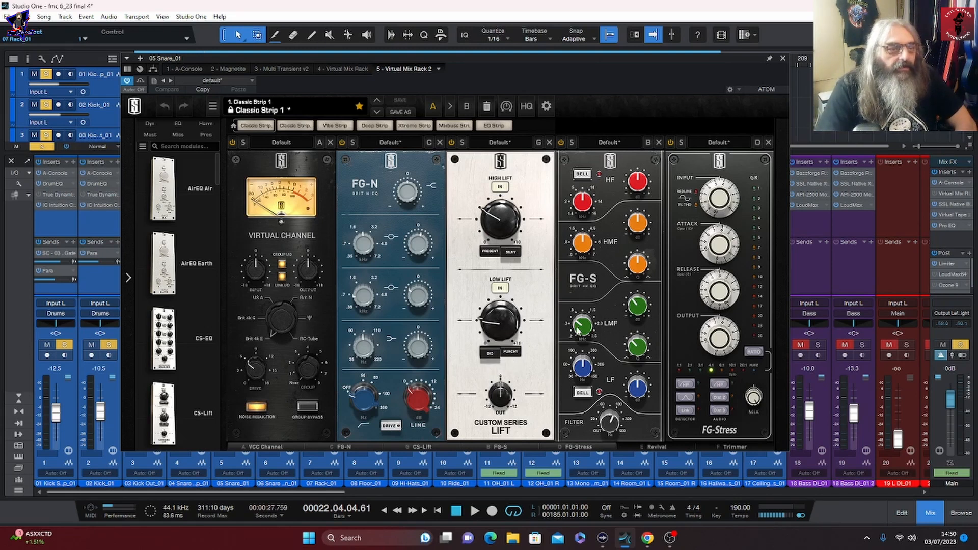
{"action": "mouse_move", "coordinate": [578, 330]}
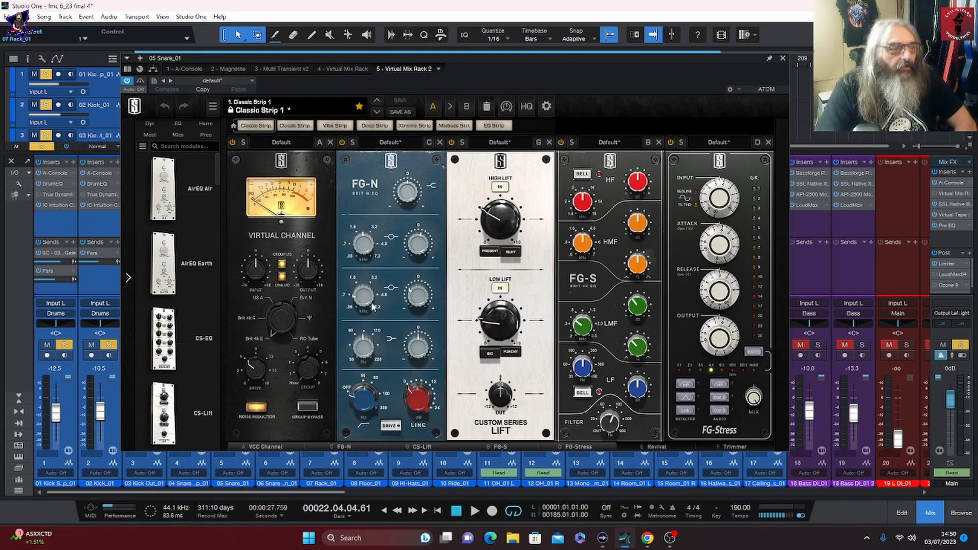
{"action": "mouse_move", "coordinate": [373, 307]}
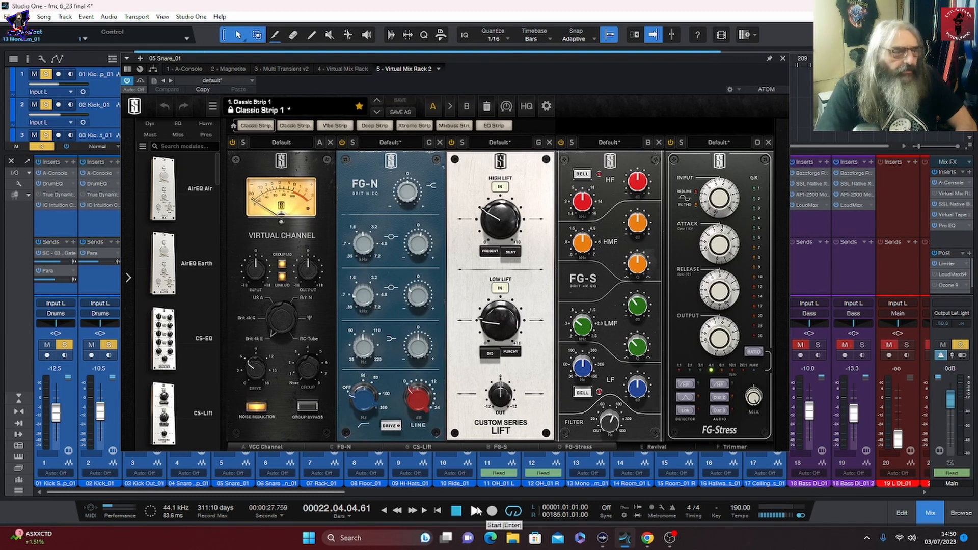
{"action": "left_click", "coordinate": [475, 511]}
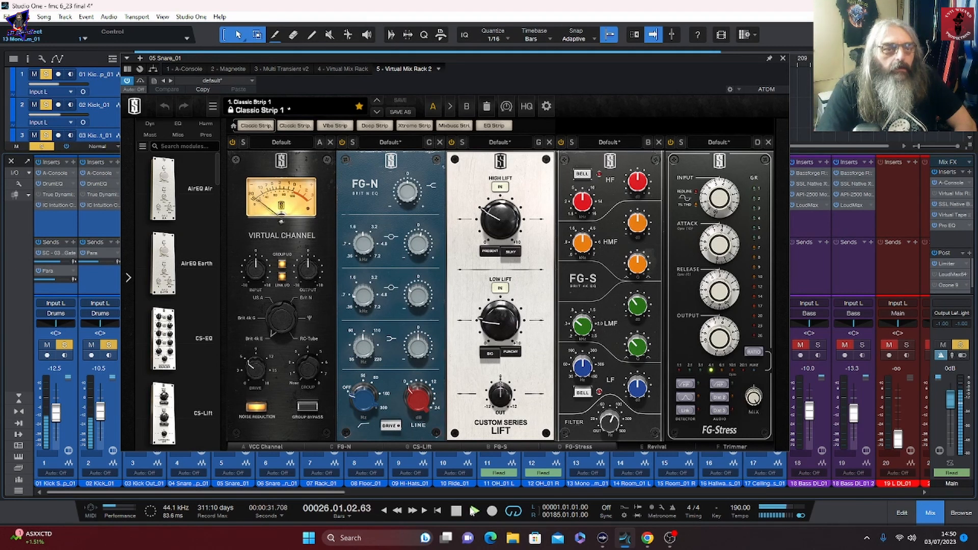
{"action": "left_click", "coordinate": [455, 511]}
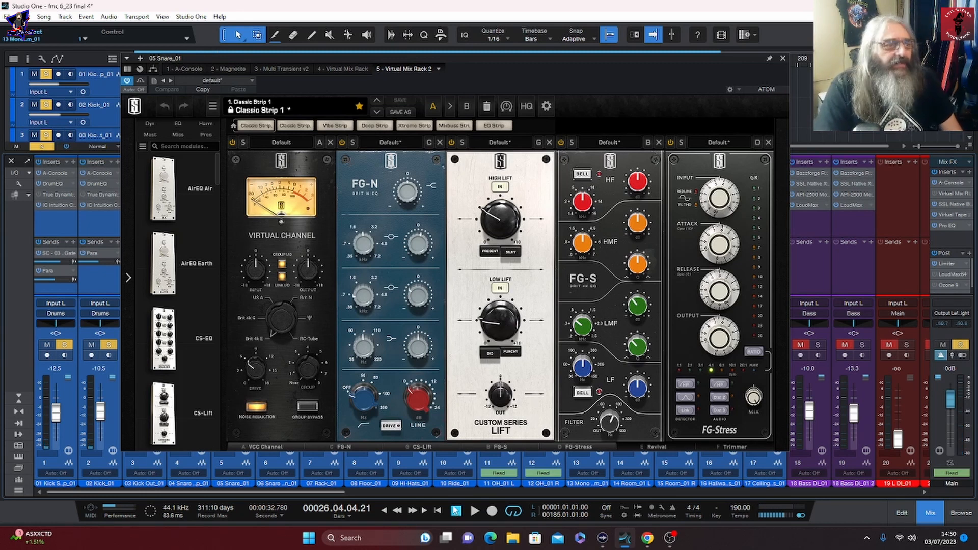
{"action": "left_click", "coordinate": [718, 447]}
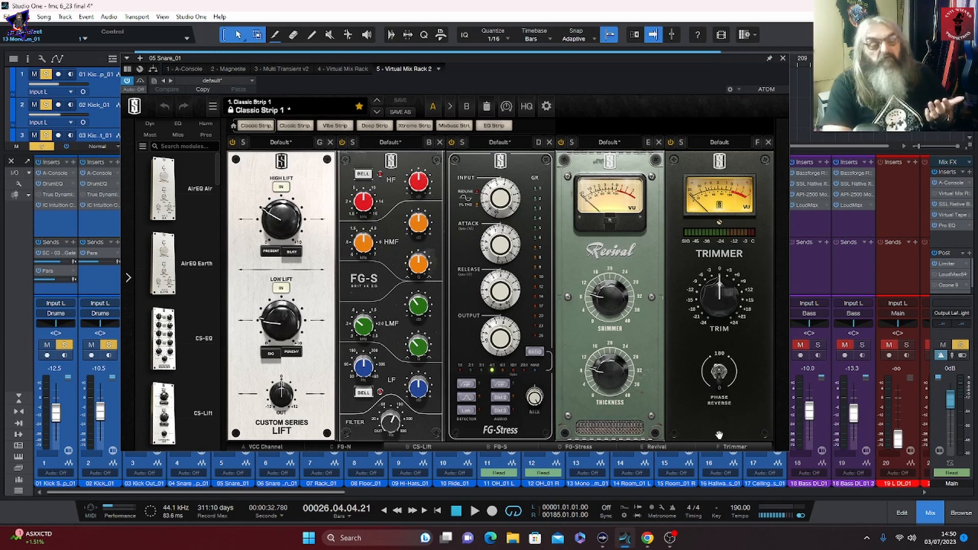
{"action": "left_click", "coordinate": [784, 59]}
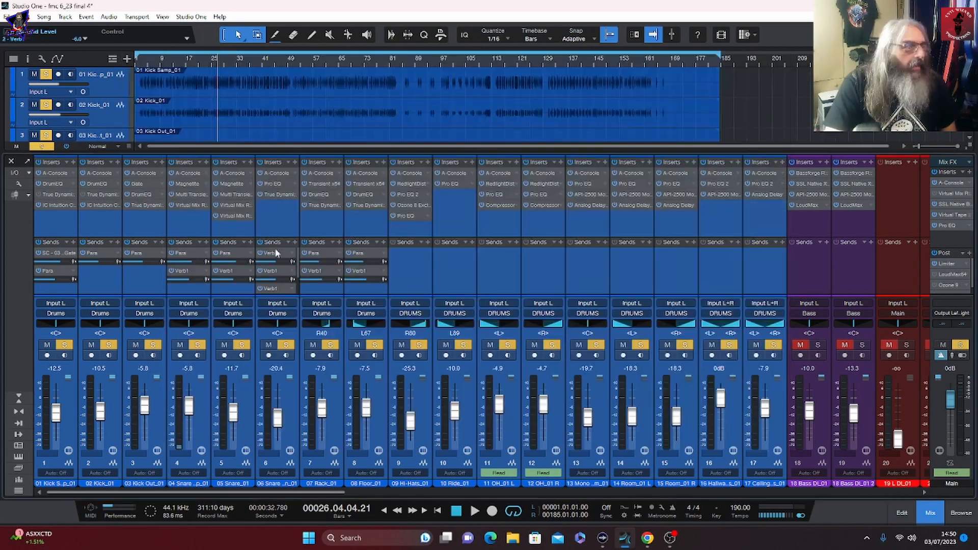
Review Pro EQ and True Dynamics on the 06 Snare Down_01 channel, play a short stretch of the drums, and close the effect window.
{"action": "left_click", "coordinate": [274, 184]}
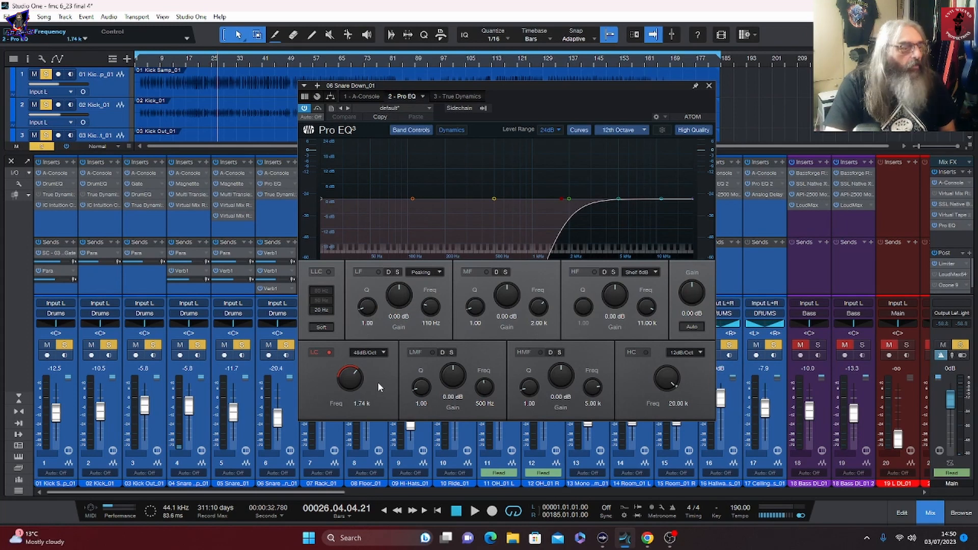
{"action": "left_click", "coordinate": [452, 99]}
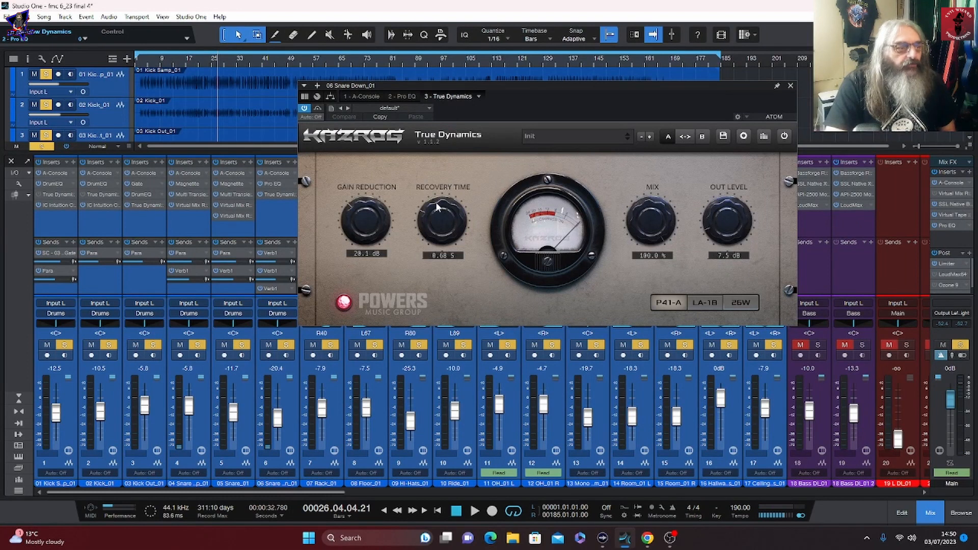
{"action": "left_click", "coordinate": [470, 514]}
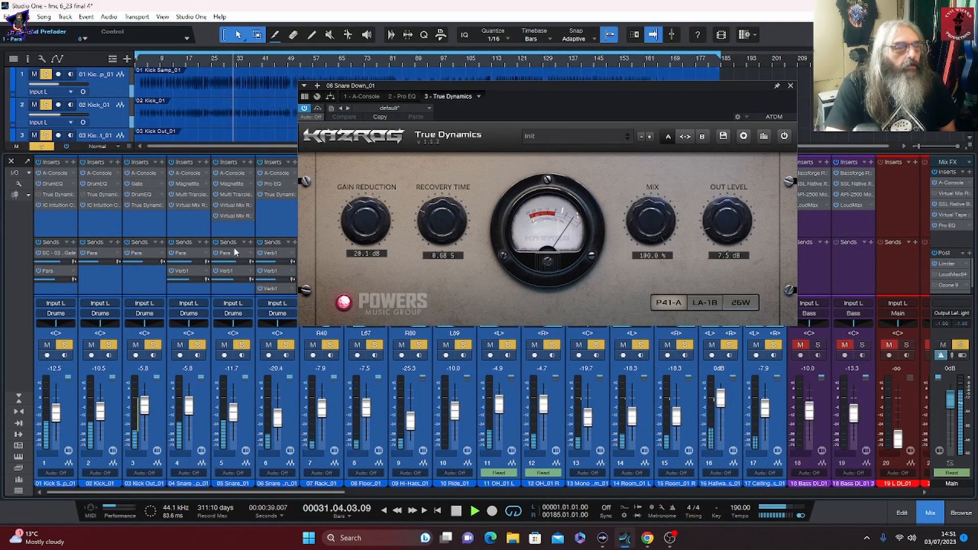
{"action": "left_click", "coordinate": [455, 510]}
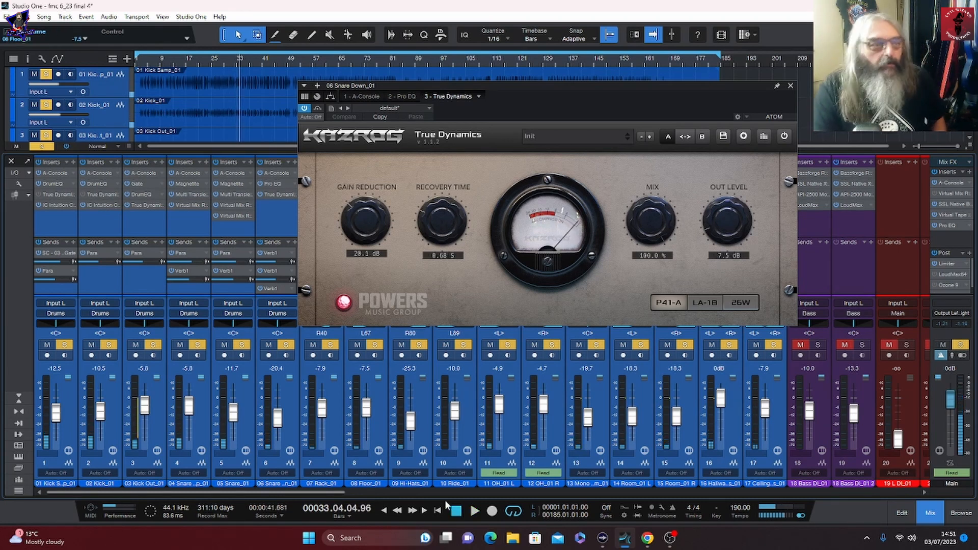
{"action": "left_click", "coordinate": [790, 85]}
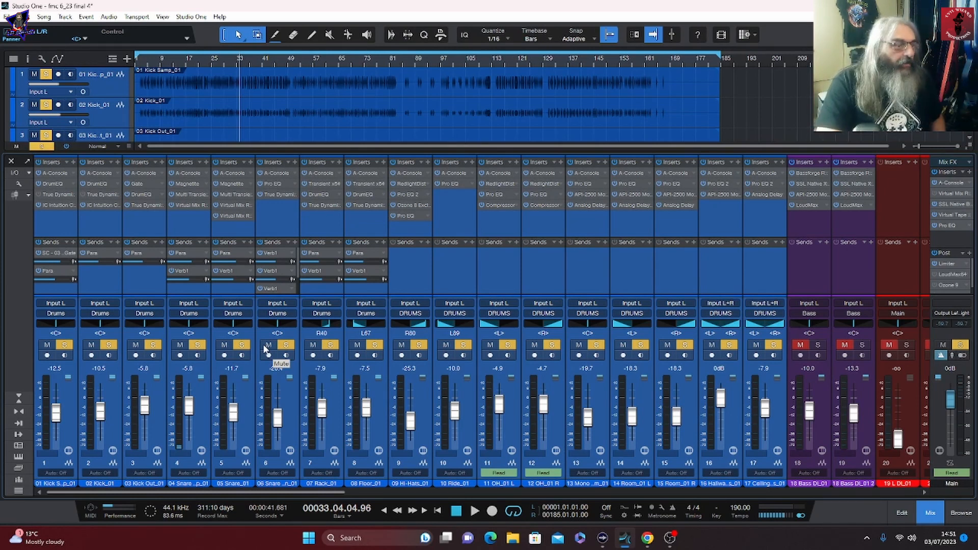
Inspect the 07 Rack_01 and 08 Floor_01 tom channels in alternation and place the playhead at bar 28.
{"action": "left_click", "coordinate": [333, 404]}
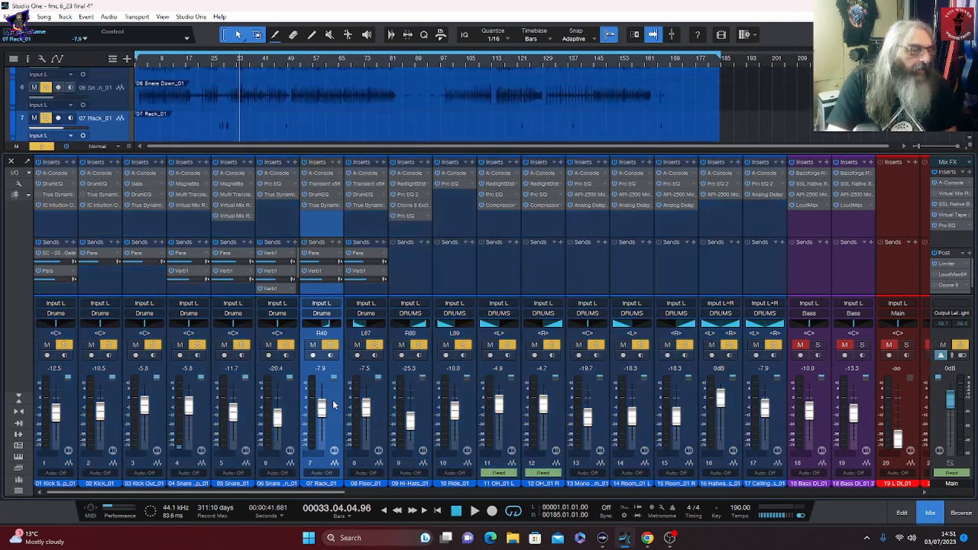
{"action": "left_click", "coordinate": [377, 400]}
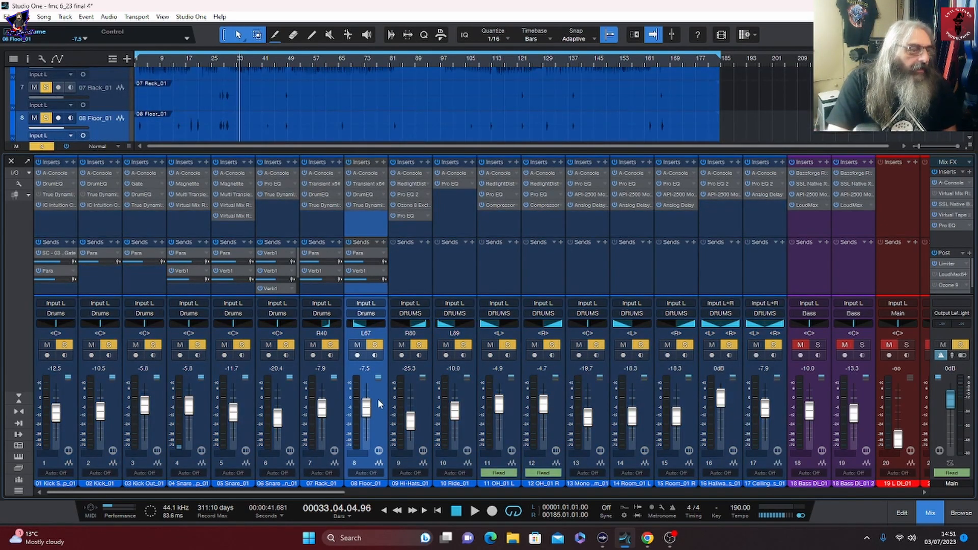
{"action": "left_click", "coordinate": [338, 401]}
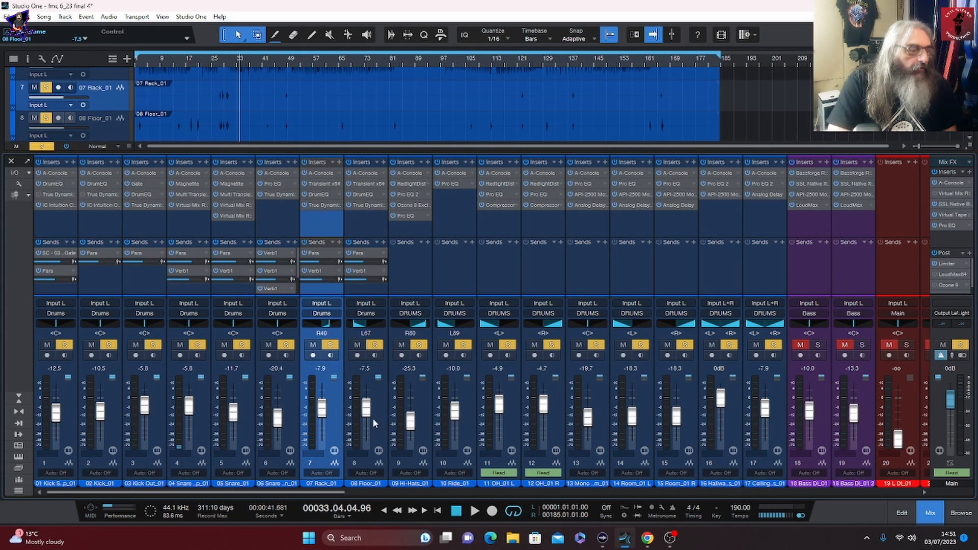
{"action": "left_click", "coordinate": [378, 414]}
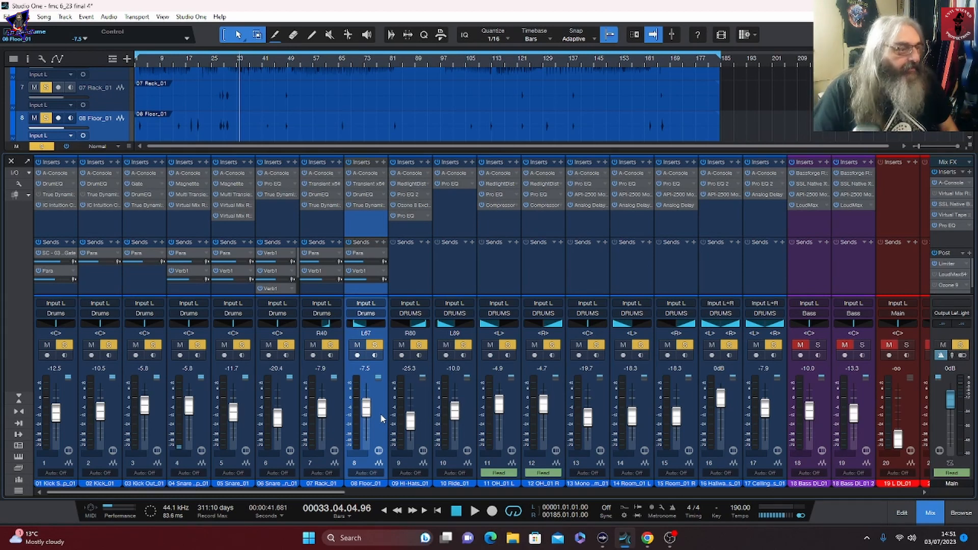
{"action": "left_click", "coordinate": [336, 414]}
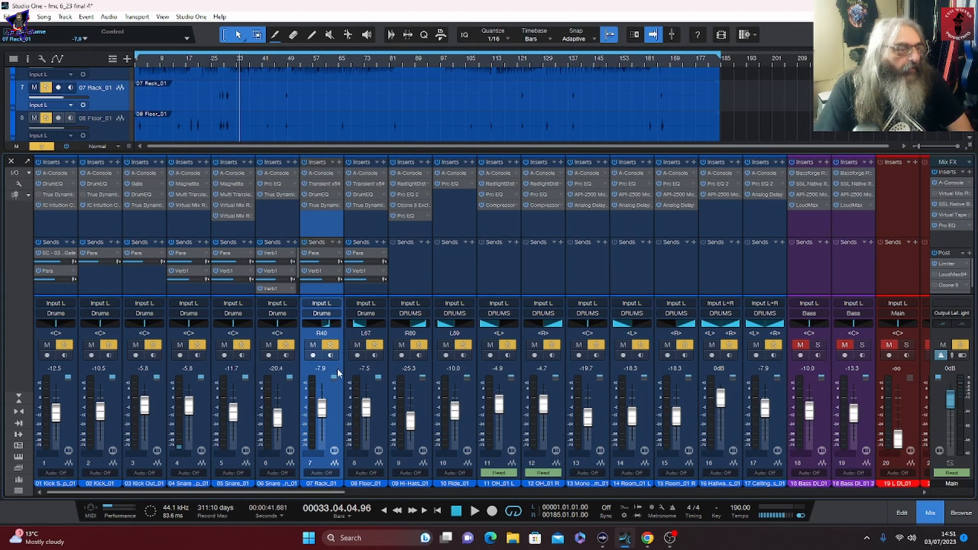
{"action": "left_click", "coordinate": [380, 400]}
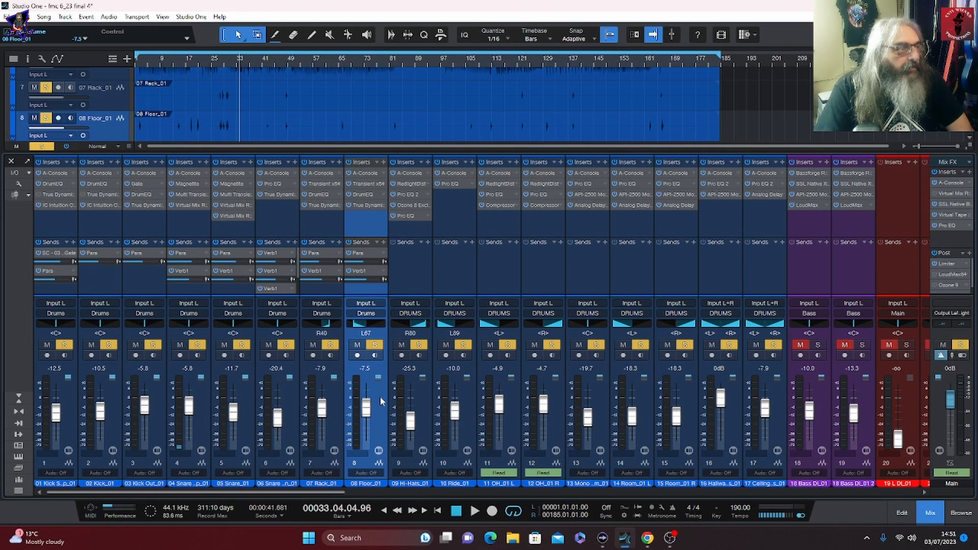
{"action": "left_click", "coordinate": [221, 62]}
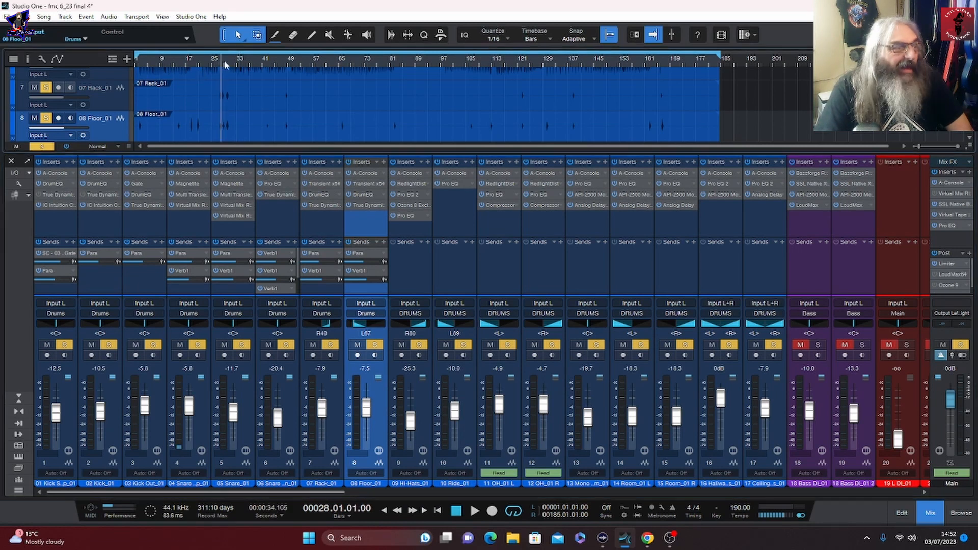
Review the Transient x64, DrumEQ and True Dynamics settings on the 07 Rack_01 channel.
{"action": "left_click", "coordinate": [316, 185]}
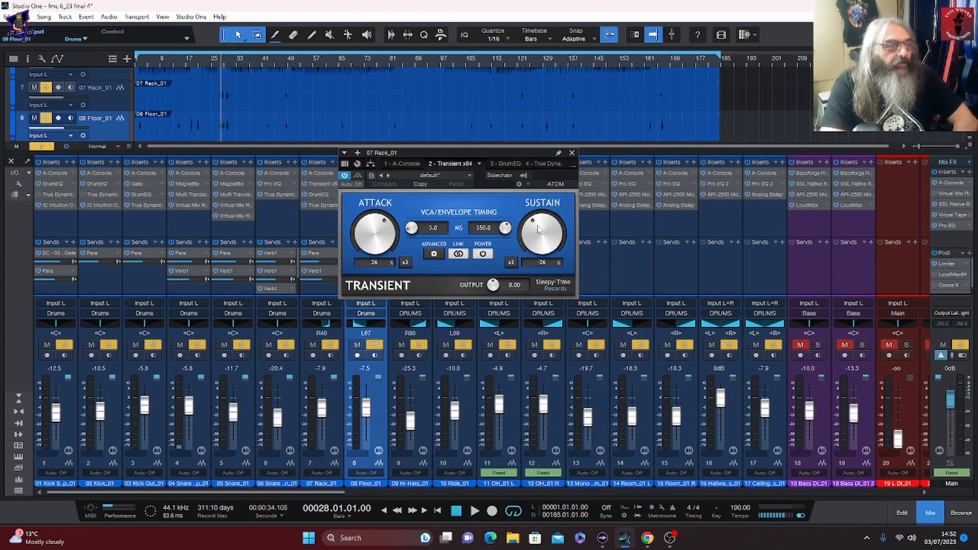
{"action": "left_click", "coordinate": [503, 162]}
{"action": "left_click_drag", "start_coordinate": [537, 151], "coordinate": [435, 92]}
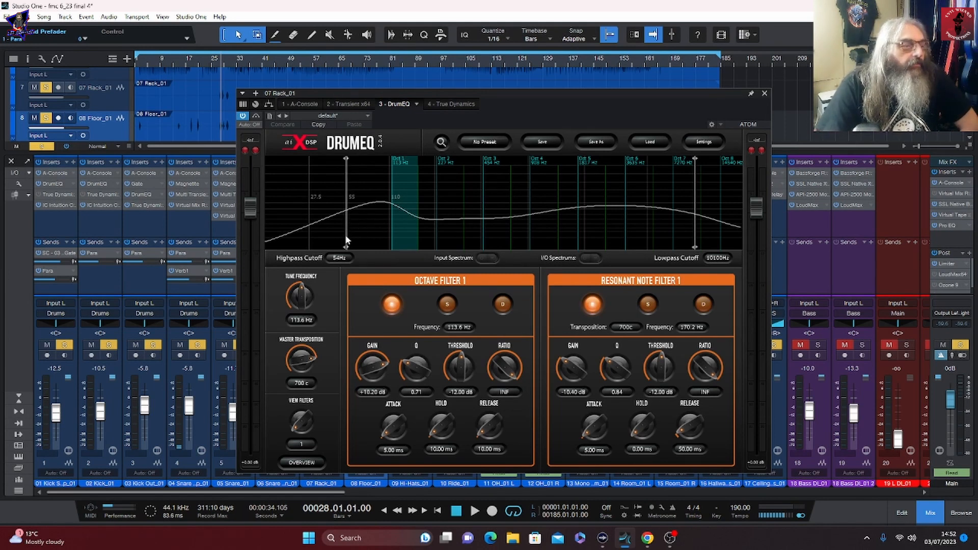
{"action": "double_click", "coordinate": [348, 208]}
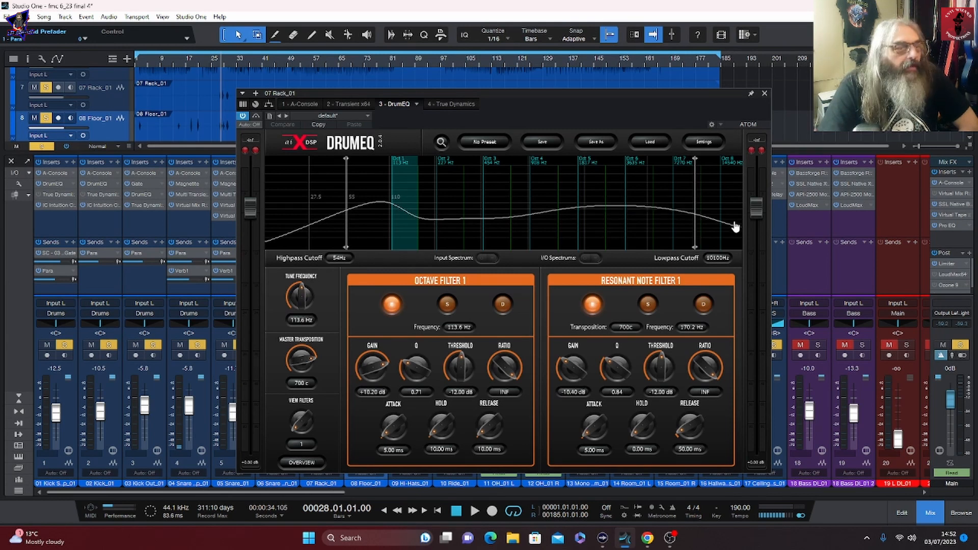
{"action": "left_click", "coordinate": [461, 105]}
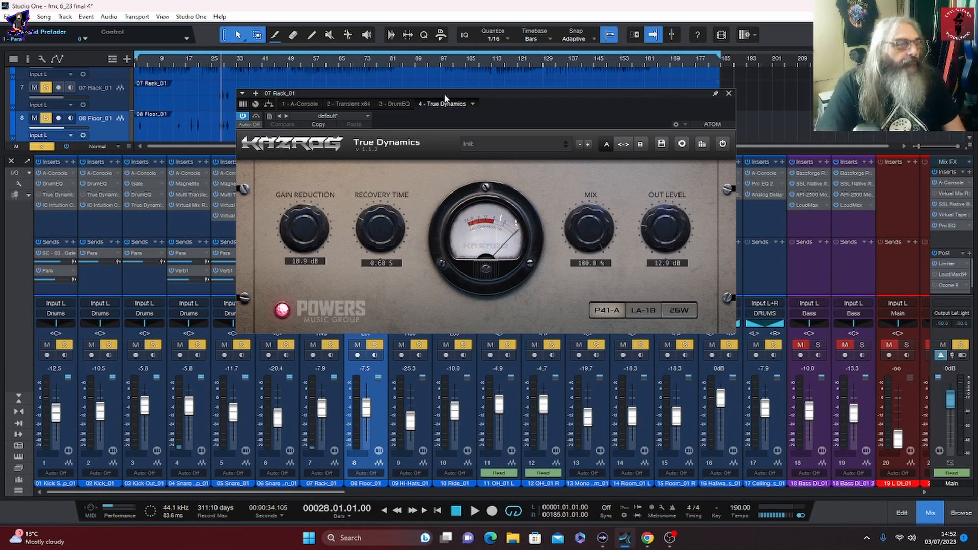
Play the drums from just before the tom fill near bar 28, stop, and close the 07 Rack_01 effect window.
{"action": "left_click", "coordinate": [219, 64]}
{"action": "left_click", "coordinate": [473, 513]}
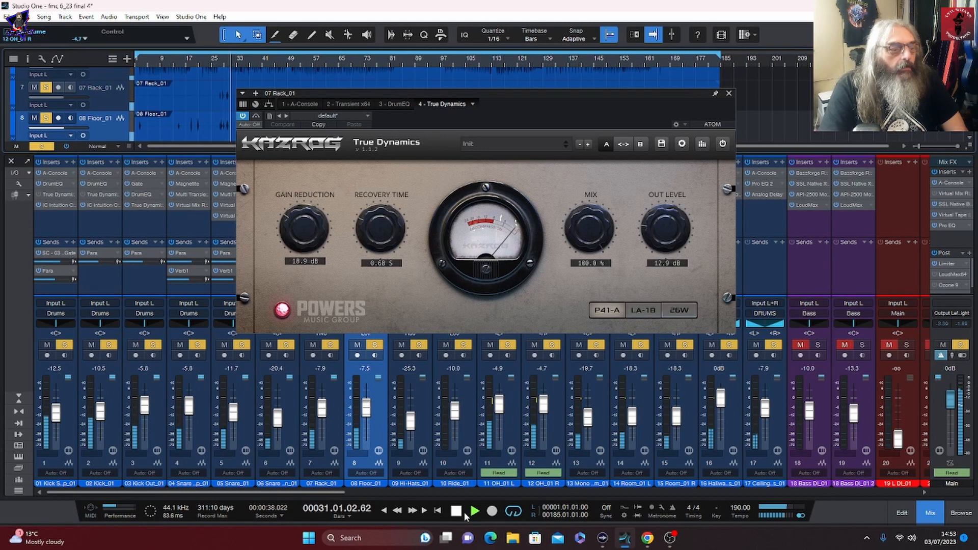
{"action": "left_click", "coordinate": [461, 512]}
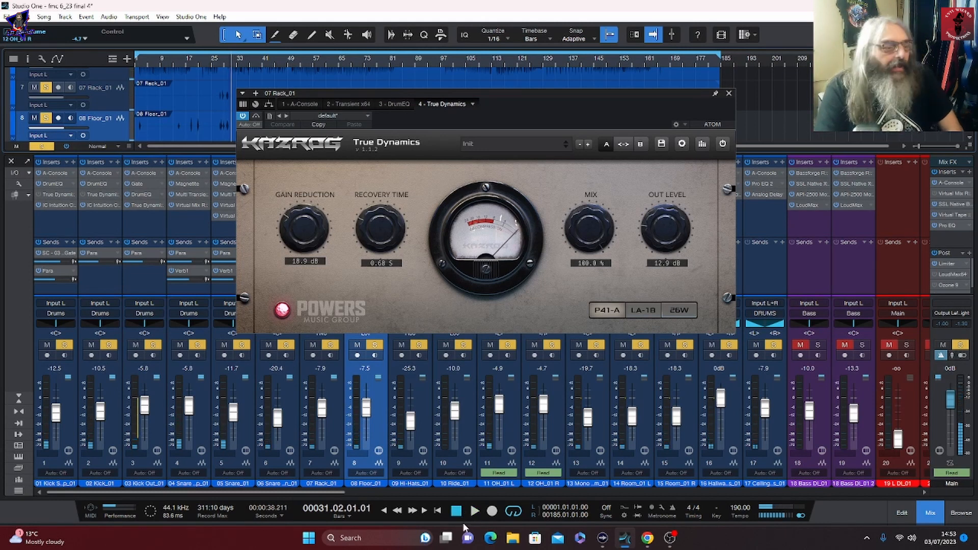
{"action": "left_click", "coordinate": [729, 93]}
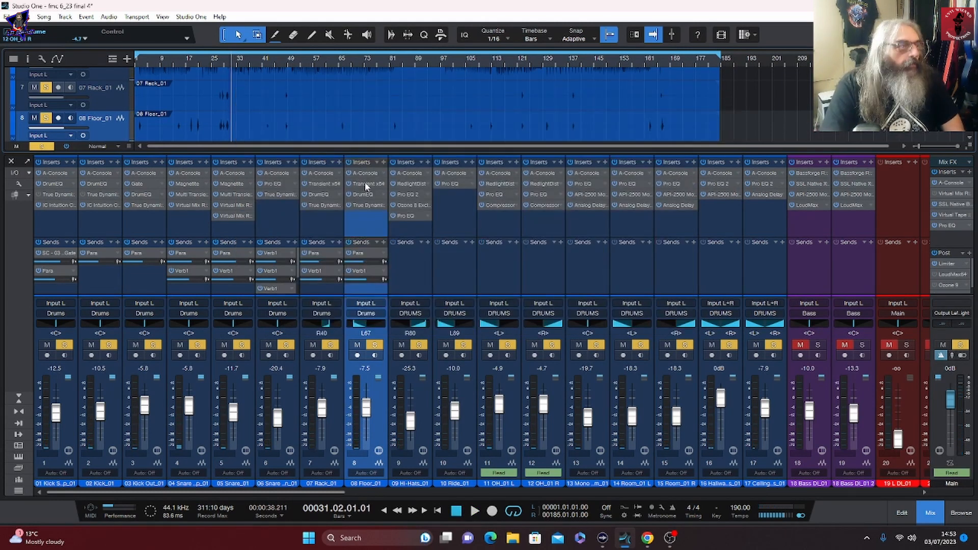
Review Transient x64, DrumEQ down to filter 4 and True Dynamics on 08 Floor_01, and play a short stretch of drums from bar 27.
{"action": "left_click", "coordinate": [363, 184]}
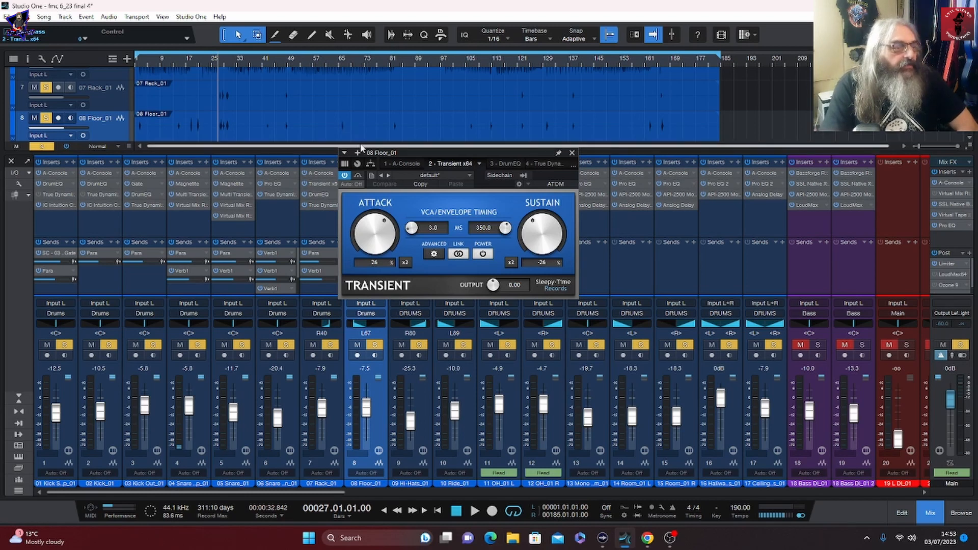
{"action": "left_click", "coordinate": [510, 165]}
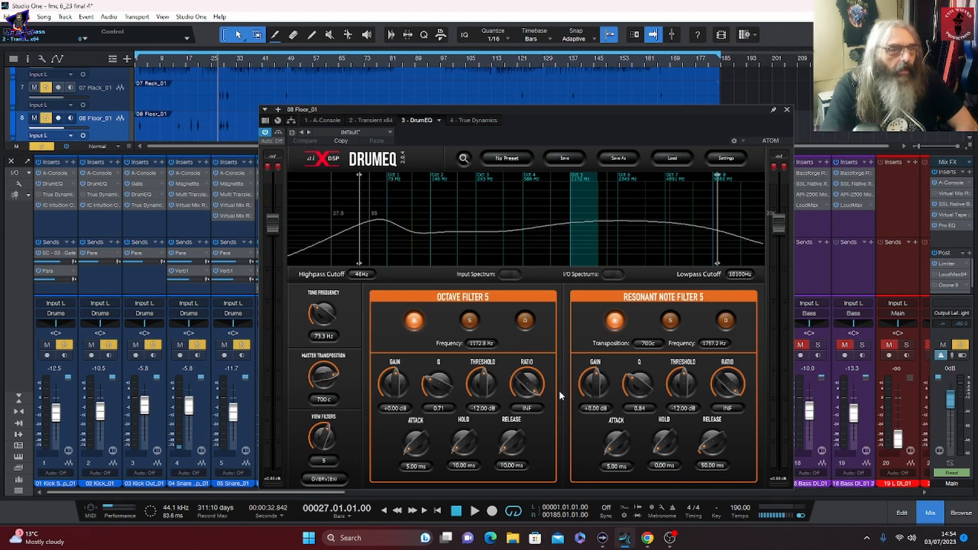
{"action": "mouse_move", "coordinate": [312, 437]}
{"action": "left_mouse_down"}
{"action": "mouse_move", "coordinate": [327, 411]}
{"action": "mouse_move", "coordinate": [318, 442]}
{"action": "left_mouse_up"}
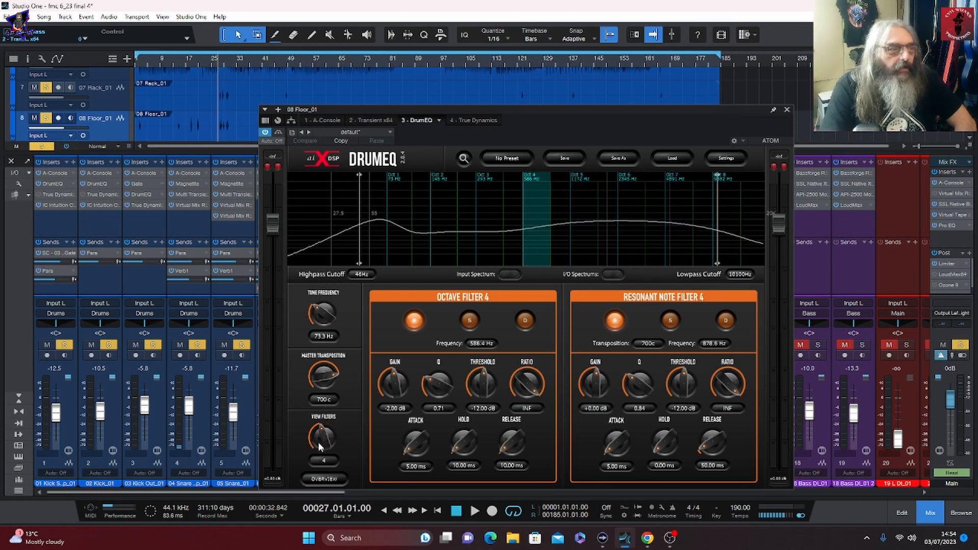
{"action": "left_click", "coordinate": [472, 121]}
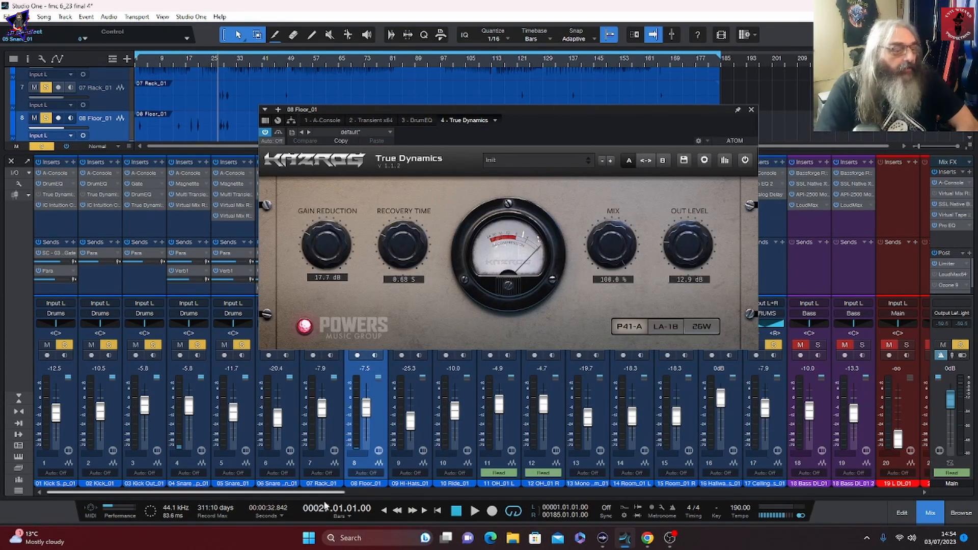
{"action": "left_click", "coordinate": [475, 511]}
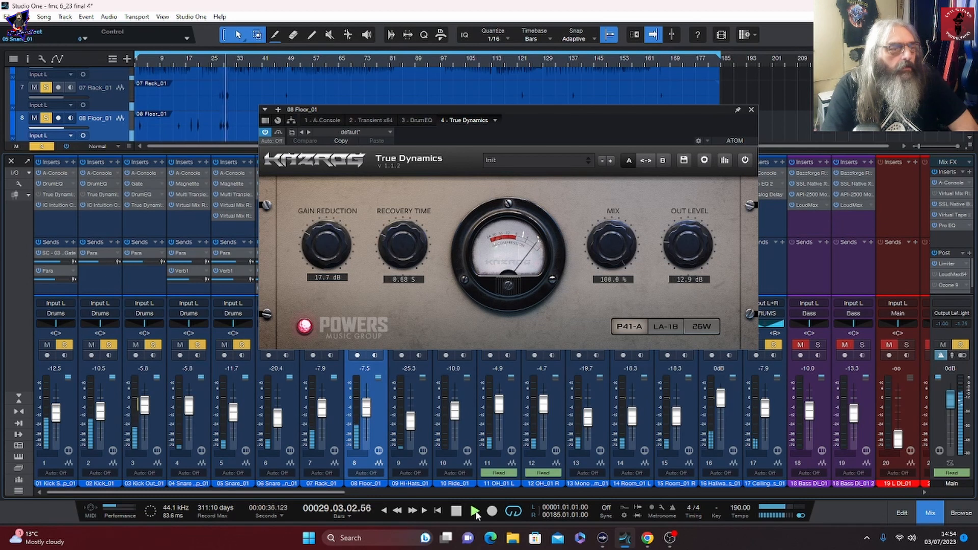
{"action": "left_click", "coordinate": [455, 512]}
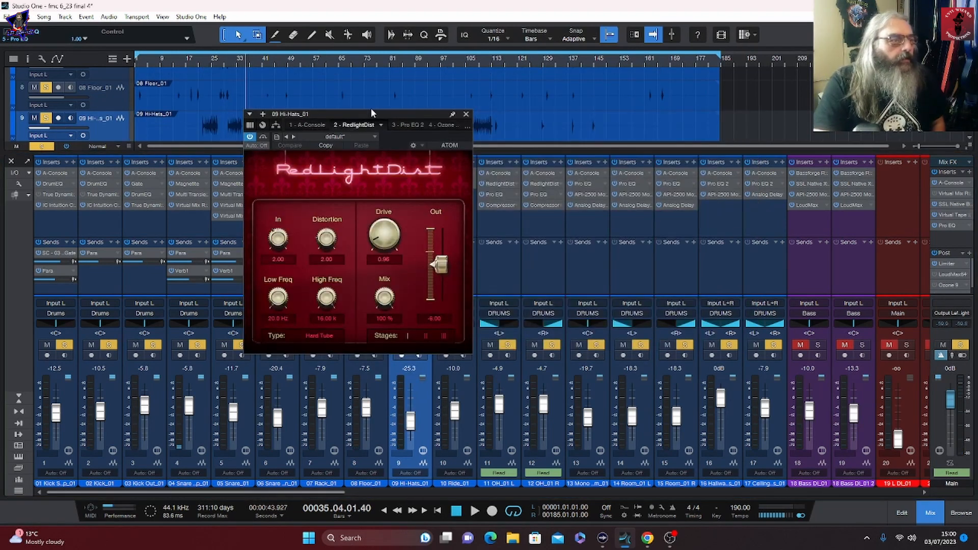
Review RedlightDist, Pro EQ 2, Ozone 8 Exciter and the second Pro EQ on the 09 Hi-Hats_01 channel, and close the effect window.
{"action": "left_click_drag", "start_coordinate": [371, 109], "coordinate": [385, 123]}
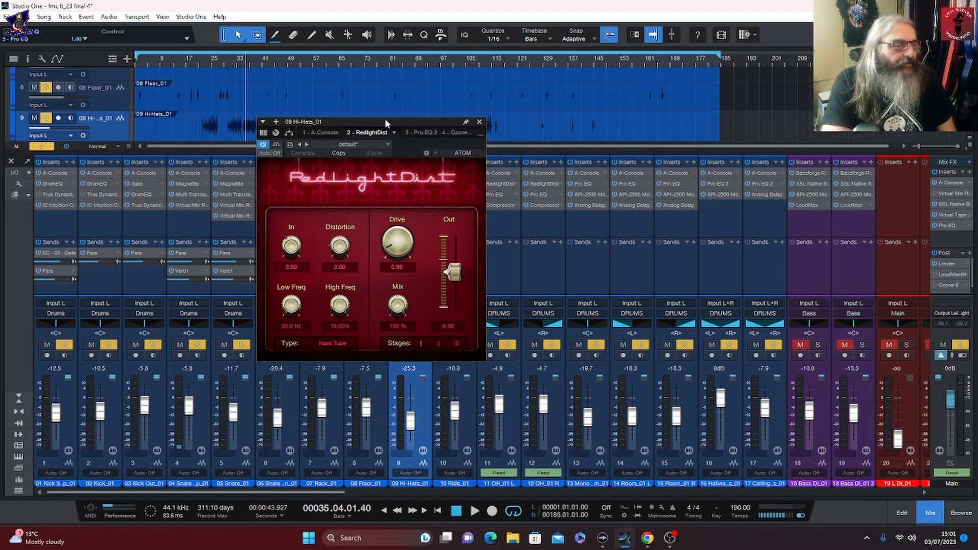
{"action": "left_click", "coordinate": [424, 133]}
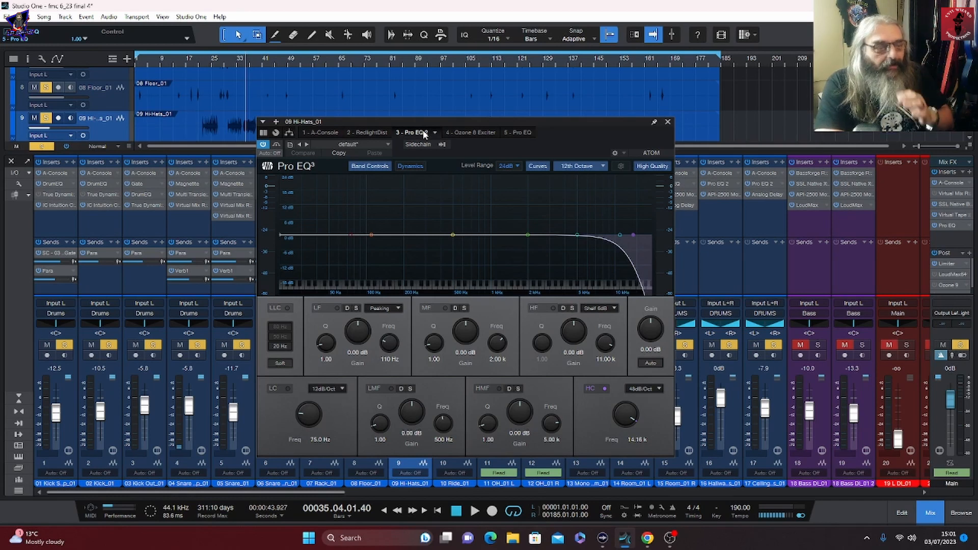
{"action": "left_click", "coordinate": [471, 134]}
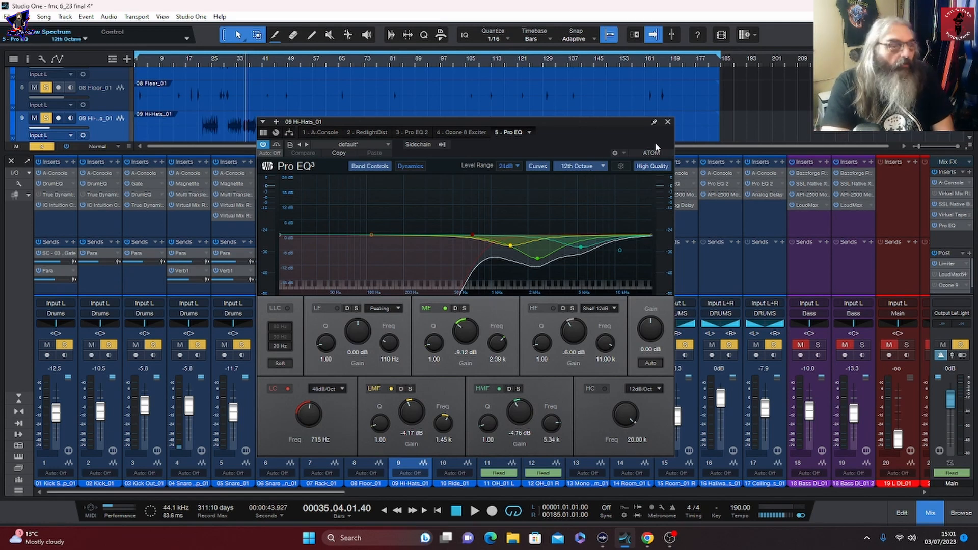
{"action": "left_click", "coordinate": [667, 122]}
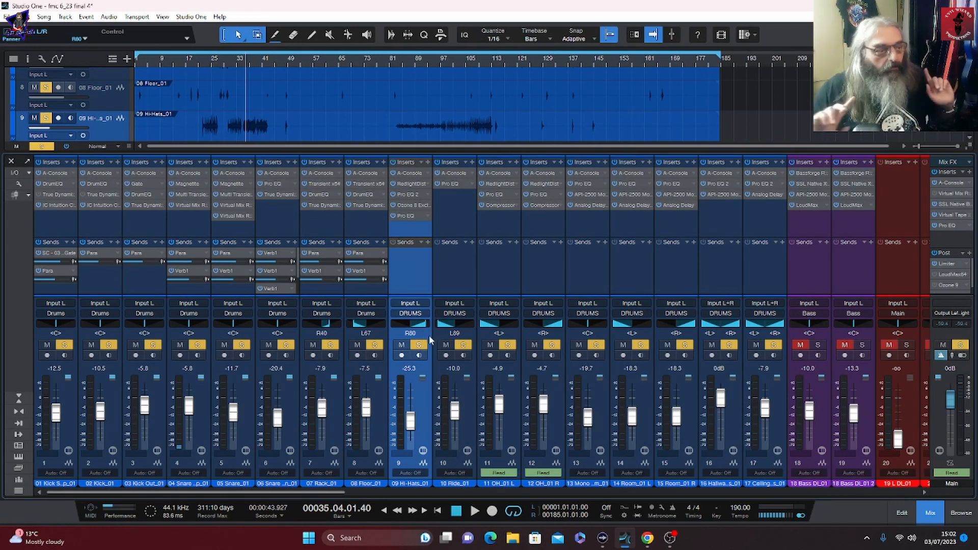
Review the Pro EQ on the 10 Ride_01 channel, close its window, and select the ride channel.
{"action": "left_click", "coordinate": [453, 182]}
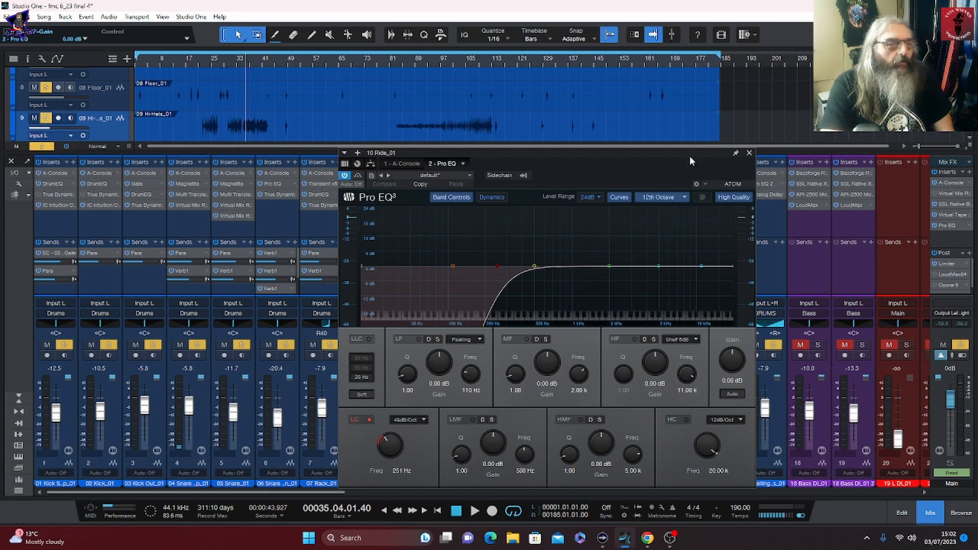
{"action": "left_click", "coordinate": [749, 153]}
{"action": "left_click", "coordinate": [456, 274]}
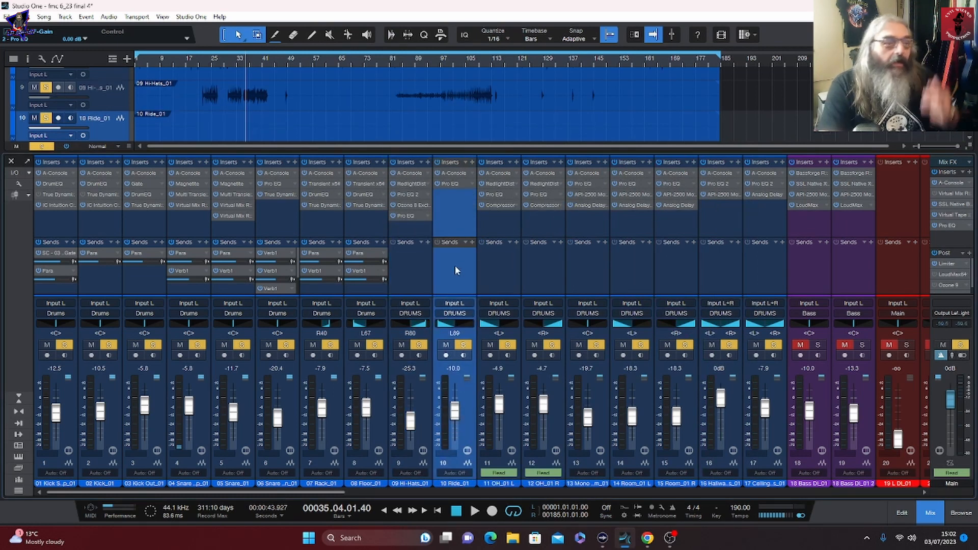
Select both overhead channels and review RedlightDist, Pro EQ and Compressor on 11 OH_01 L, closing the effect window at the end.
{"action": "left_click", "coordinate": [503, 270]}
{"action": "left_click", "coordinate": [546, 267], "text": "shift"}
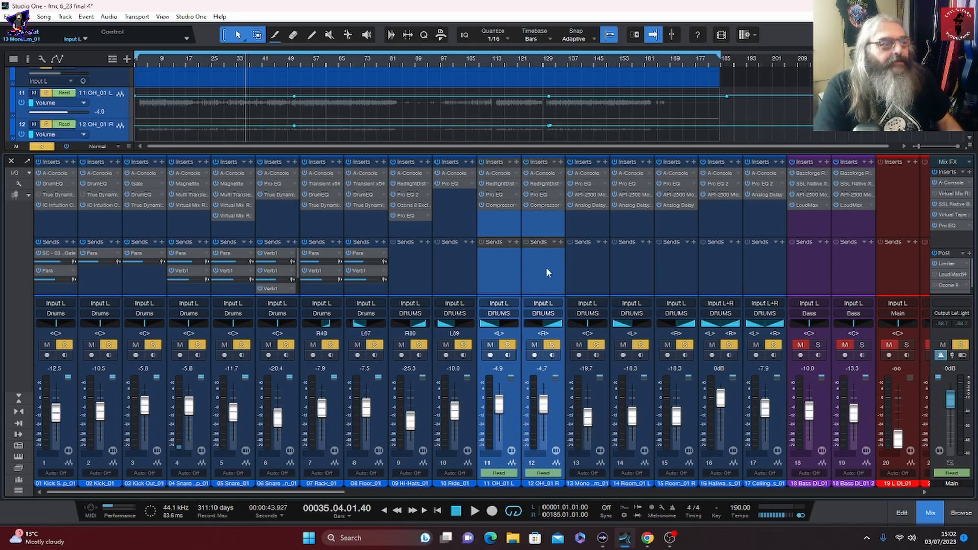
{"action": "left_click", "coordinate": [503, 183]}
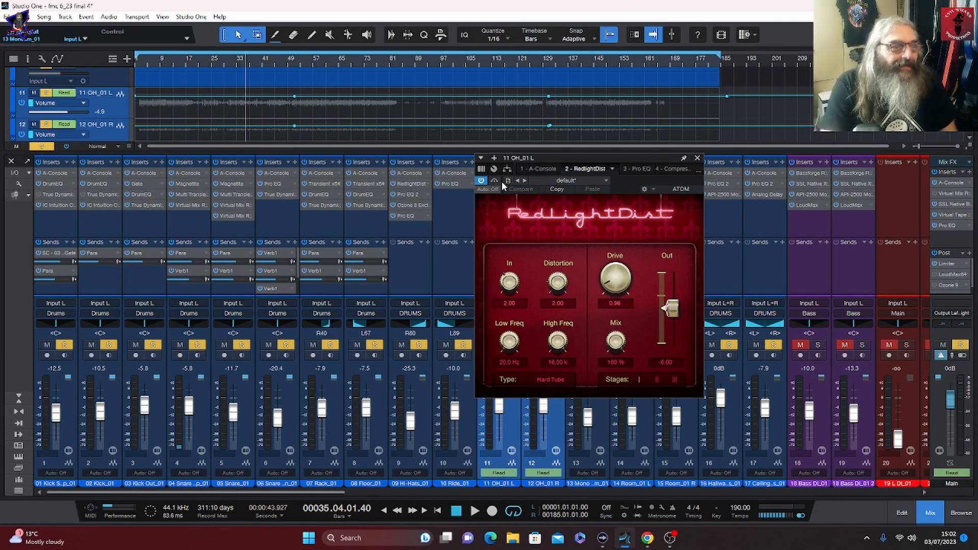
{"action": "left_click_drag", "start_coordinate": [572, 158], "coordinate": [527, 158]}
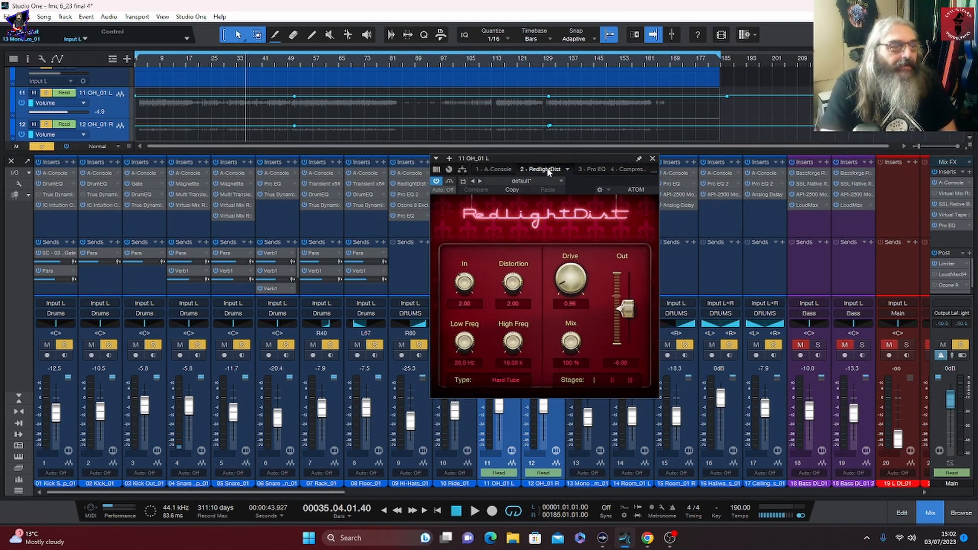
{"action": "left_click", "coordinate": [586, 170]}
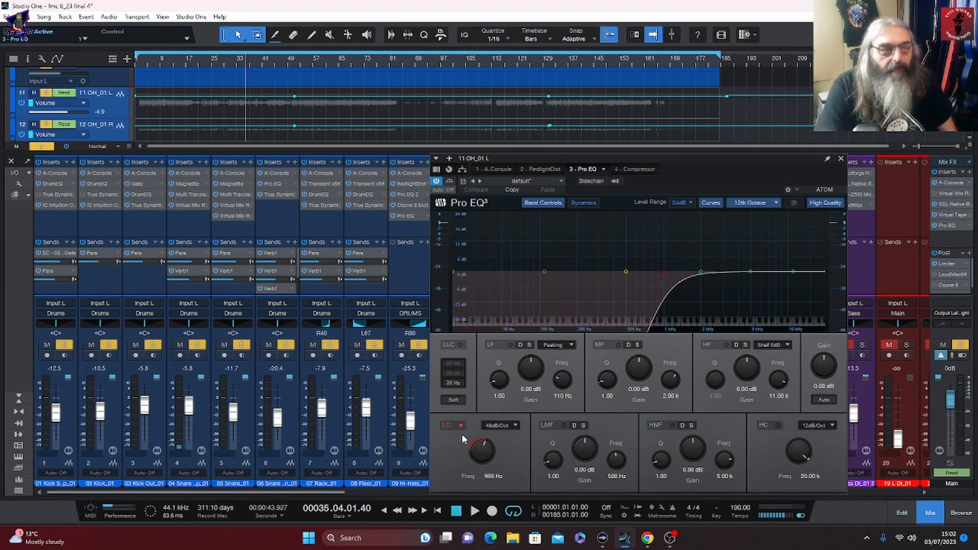
{"action": "left_click", "coordinate": [638, 169]}
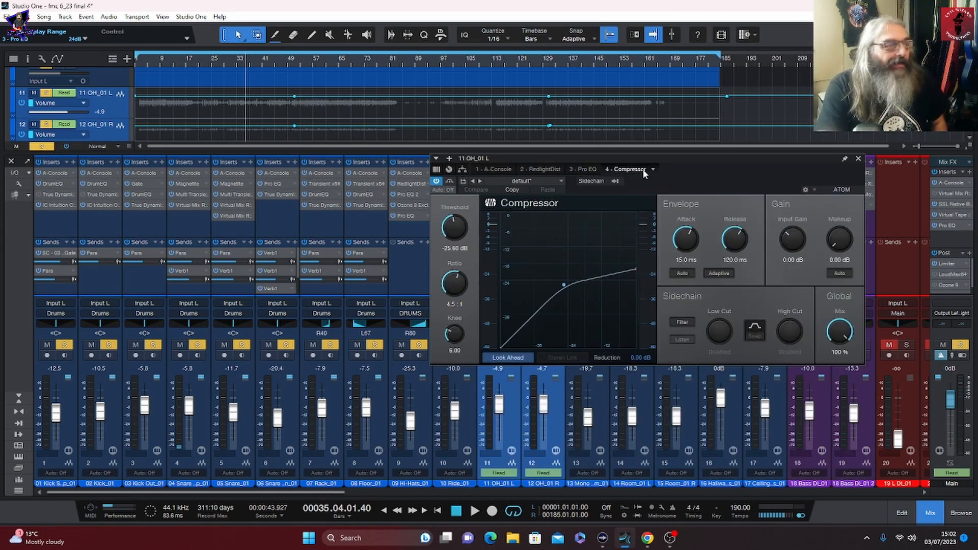
{"action": "left_click", "coordinate": [858, 158]}
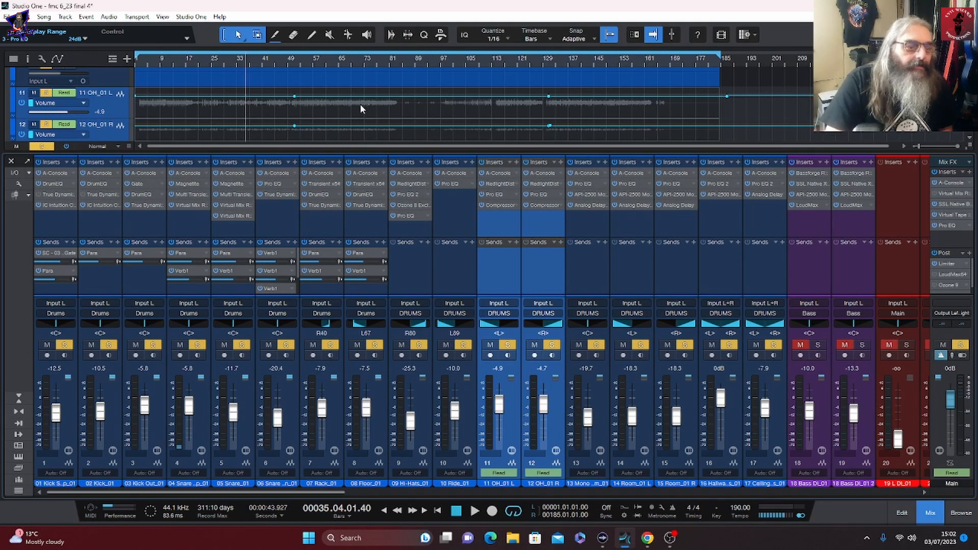
Highlight the room, hallway and ceiling mic channels 13 to 17 together, and narrow the selection to 13 Mono Room_01.
{"action": "key", "text": "Down"}
{"action": "left_click", "coordinate": [772, 414], "text": "shift"}
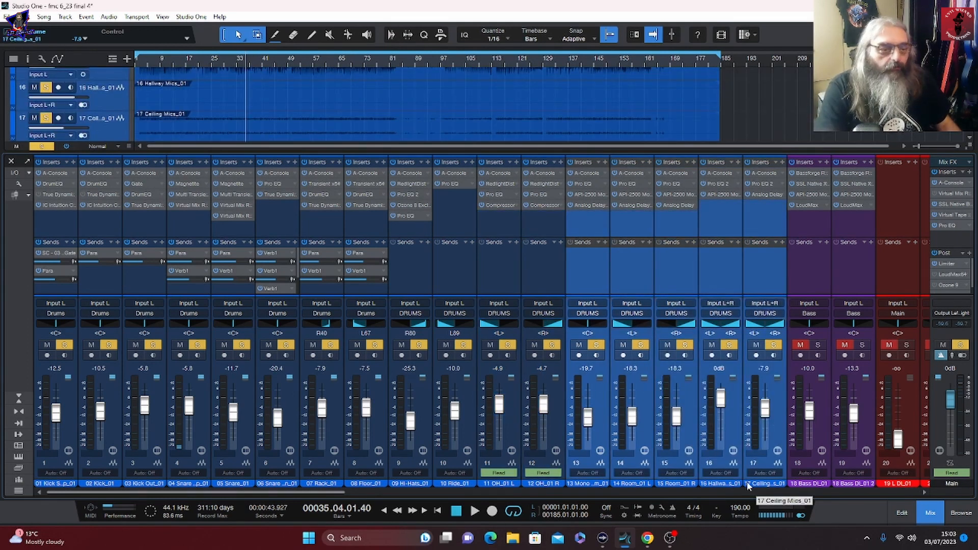
{"action": "left_click", "coordinate": [595, 221]}
Review Pro EQ, API-2500 Mono and Analog Delay 2 on 13 Mono Room_01, playing a short stretch with the compressor open.
{"action": "left_click", "coordinate": [585, 186]}
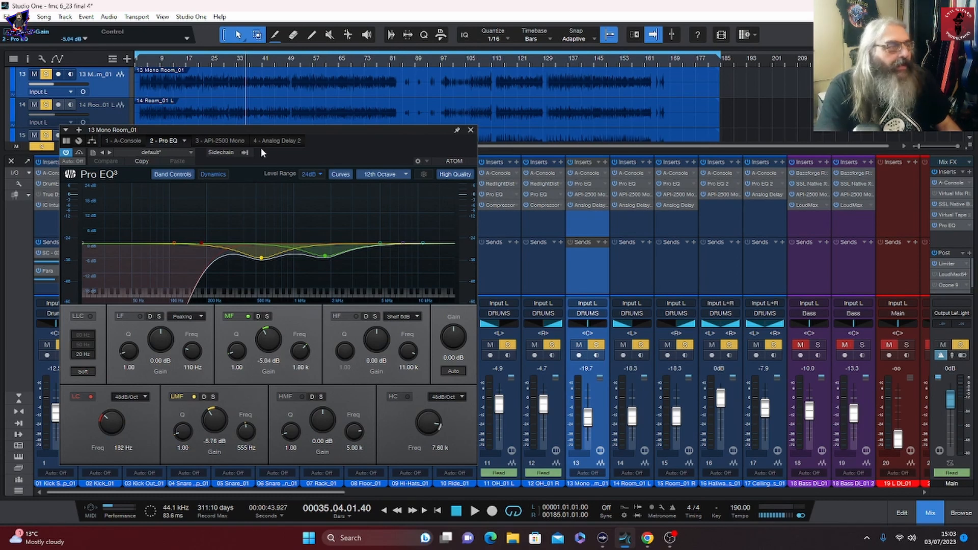
{"action": "left_click", "coordinate": [224, 141]}
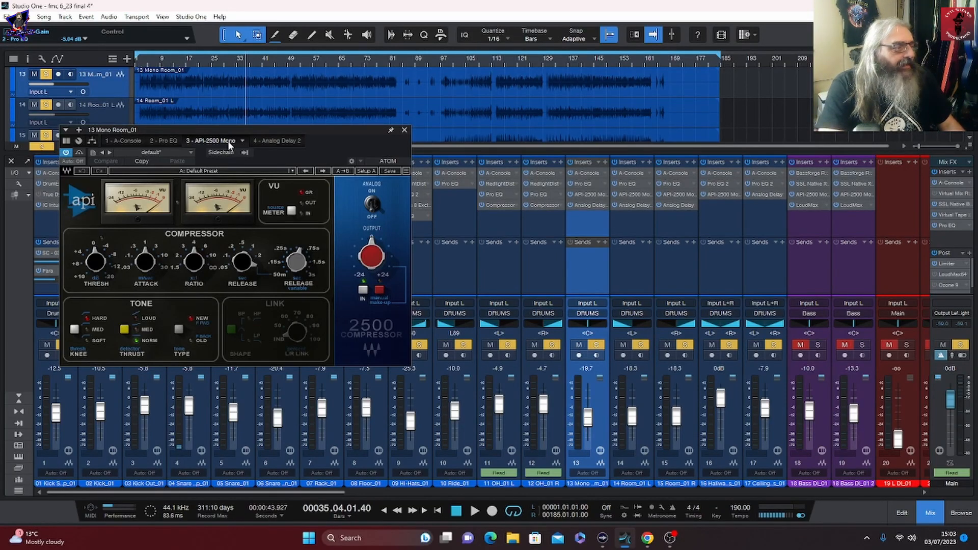
{"action": "key", "text": "space"}
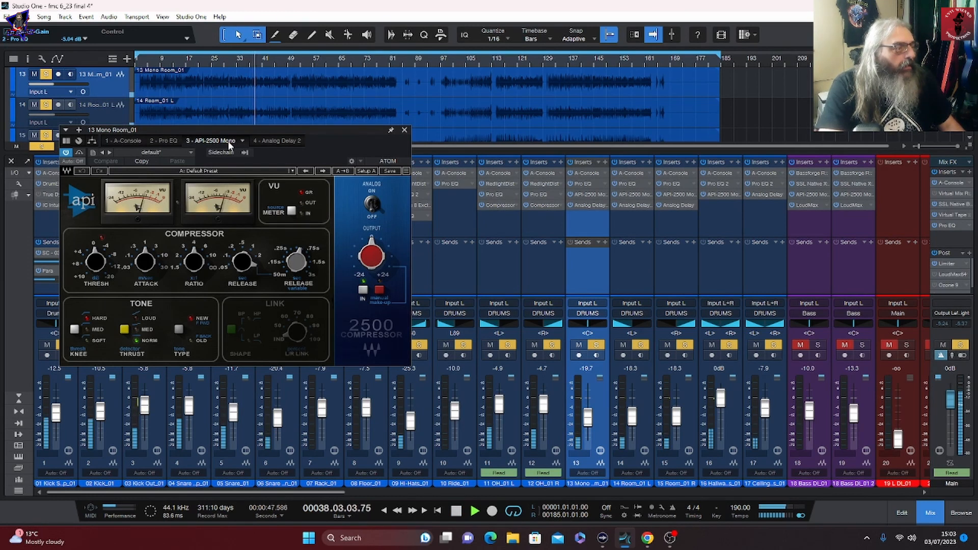
{"action": "key", "text": "space"}
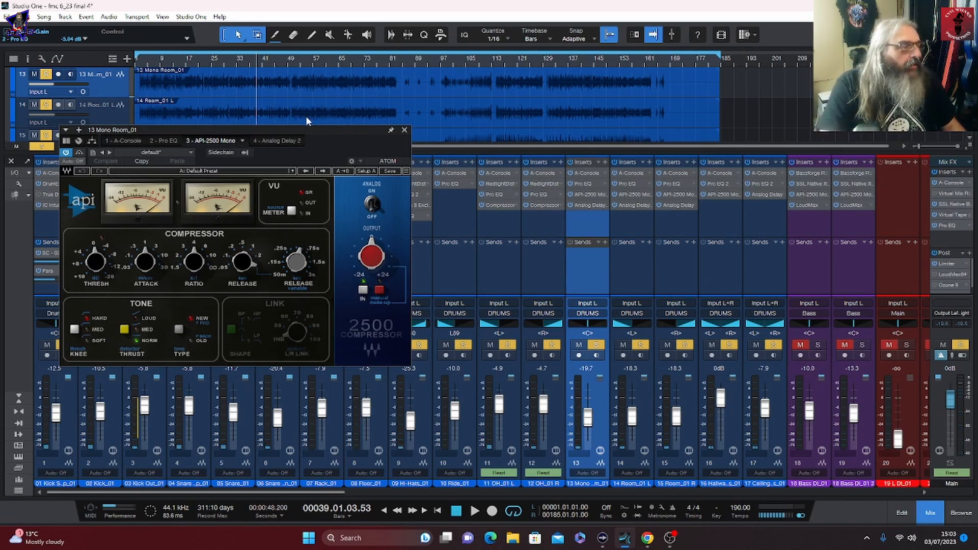
{"action": "left_click", "coordinate": [283, 140]}
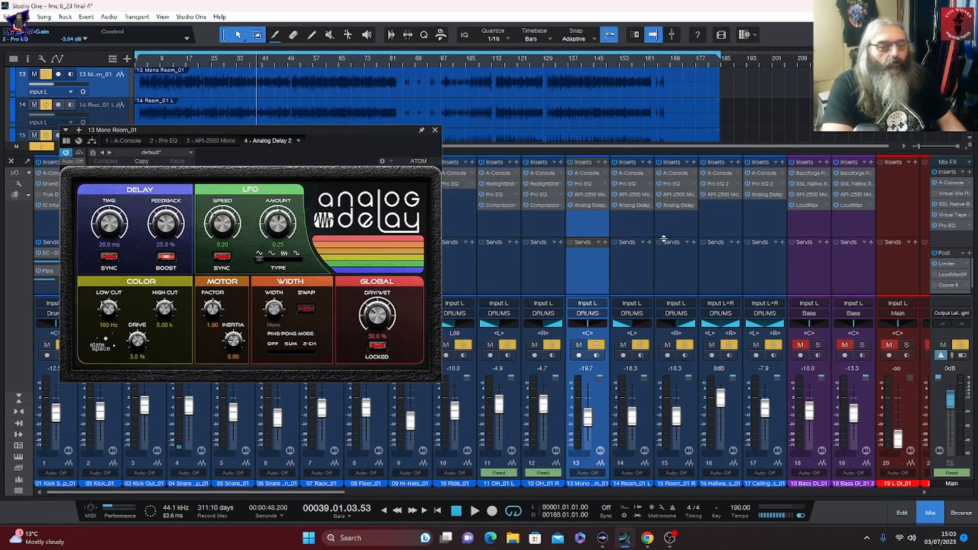
Add the left and right room channels 14 and 15 to the selection and show the mono room's Analog Delay 2 settings.
{"action": "left_click", "coordinate": [628, 223], "text": "ctrl"}
{"action": "left_click", "coordinate": [679, 223], "text": "ctrl"}
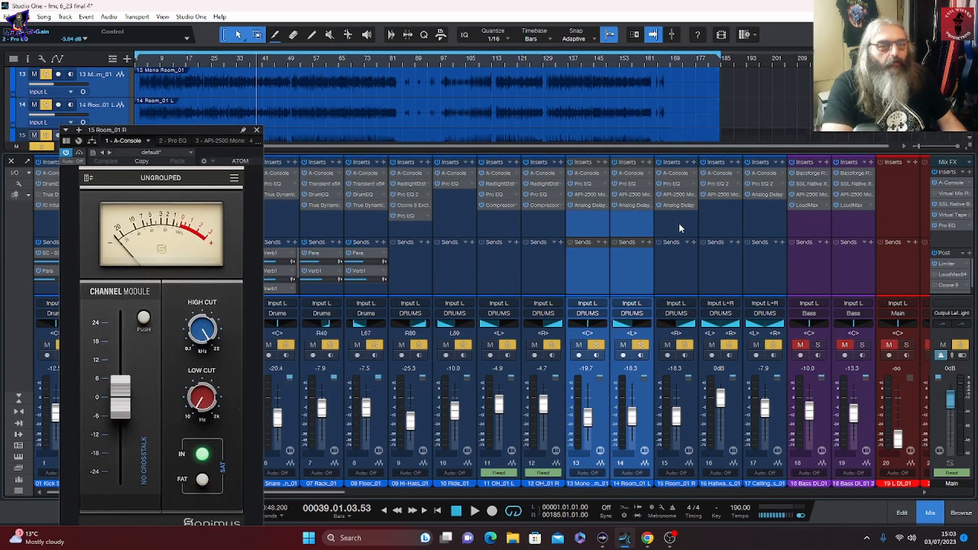
{"action": "left_click", "coordinate": [587, 206]}
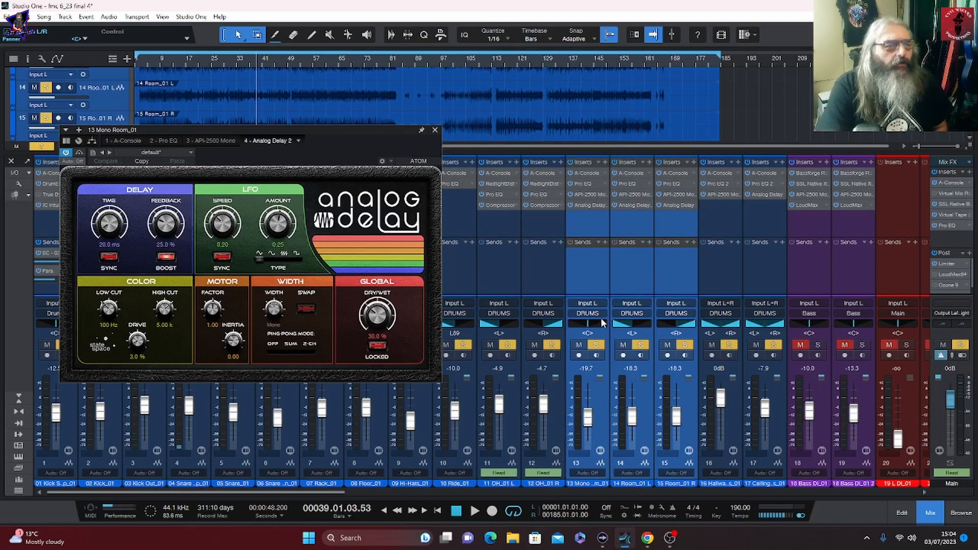
Compare the 14 Room_01 L and 15 Room_01 R channels by selecting them in alternation, ending on 14 Room_01 L.
{"action": "left_click", "coordinate": [630, 271]}
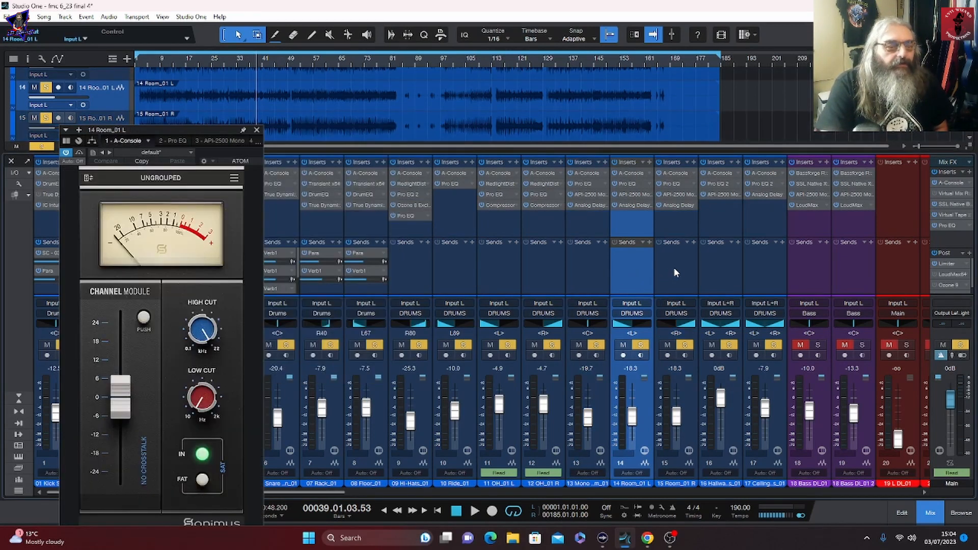
{"action": "left_click", "coordinate": [671, 270]}
{"action": "left_click", "coordinate": [634, 282]}
{"action": "left_click", "coordinate": [666, 268]}
{"action": "left_click", "coordinate": [636, 270]}
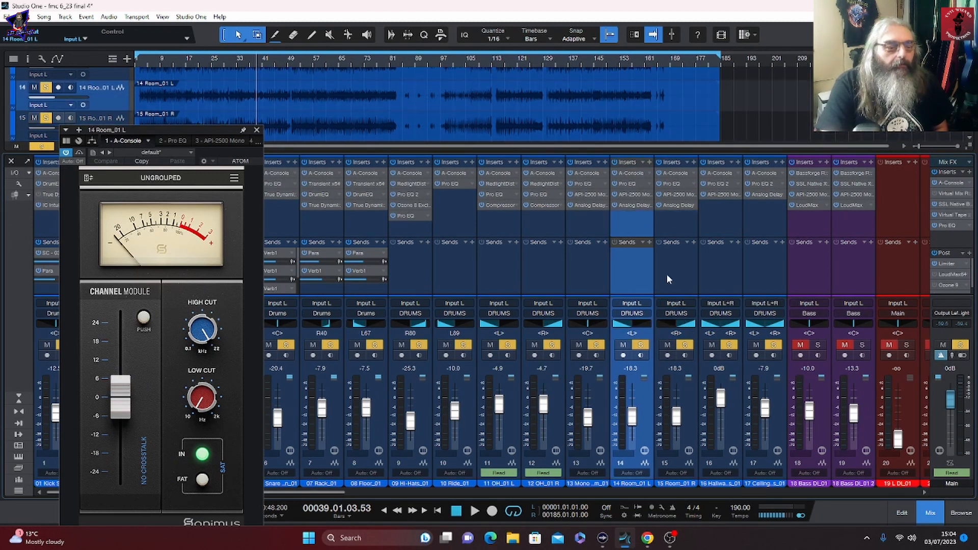
{"action": "left_click", "coordinate": [666, 274]}
{"action": "left_click", "coordinate": [634, 270]}
{"action": "left_click", "coordinate": [662, 270]}
{"action": "left_click", "coordinate": [640, 270]}
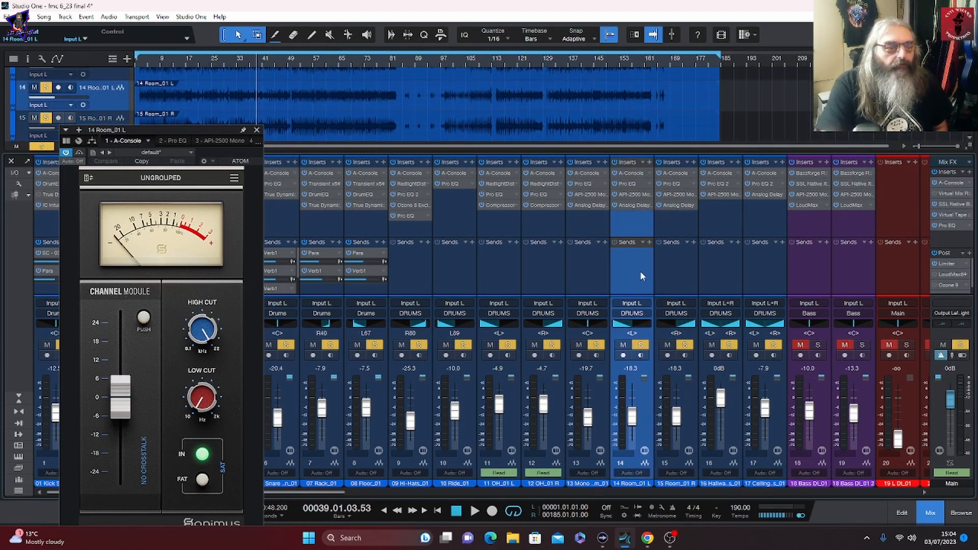
Review Pro EQ, API-2500 Mono and Analog Delay 2 on 14 Room_01 L, playing the drums from bar 39 with the compressor open.
{"action": "left_click", "coordinate": [629, 184]}
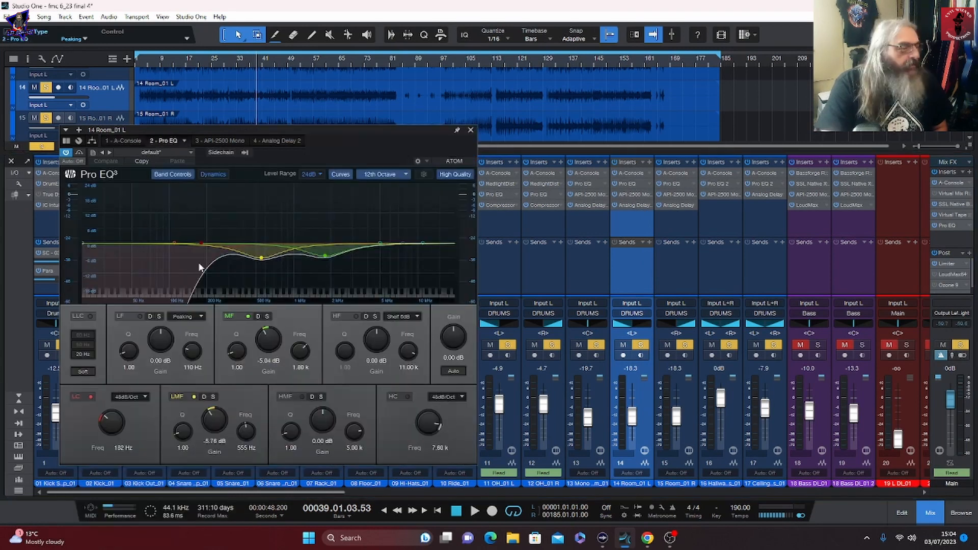
{"action": "left_click", "coordinate": [220, 140]}
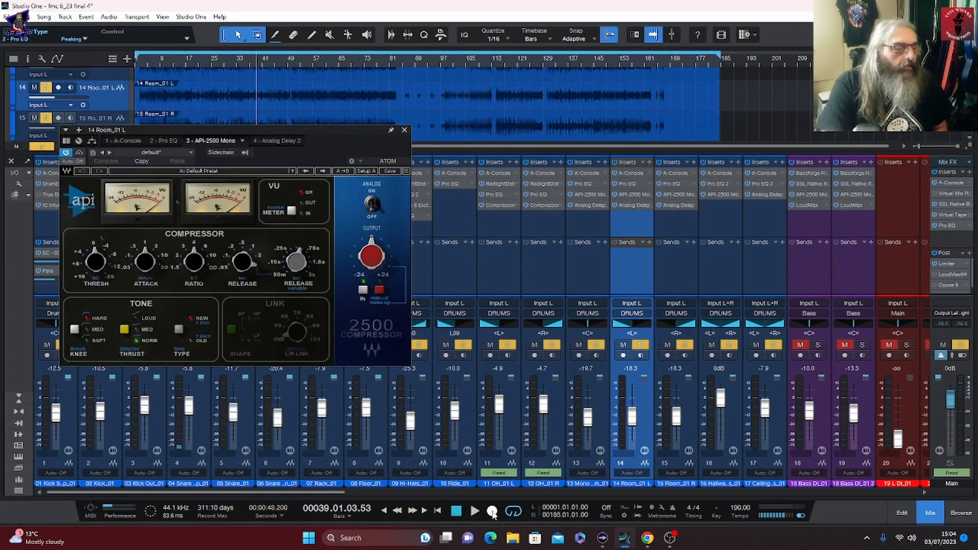
{"action": "left_click", "coordinate": [474, 510]}
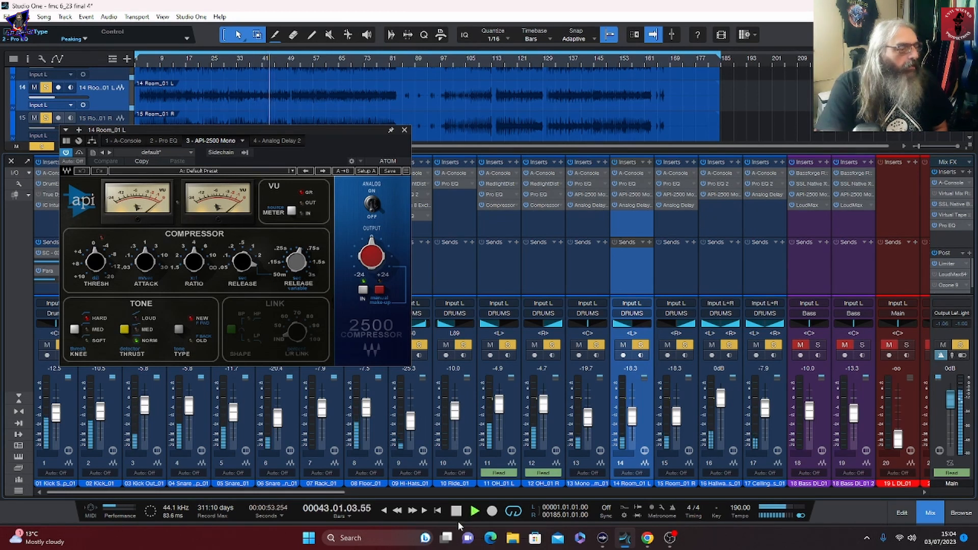
{"action": "left_click", "coordinate": [456, 511]}
{"action": "left_click", "coordinate": [269, 140]}
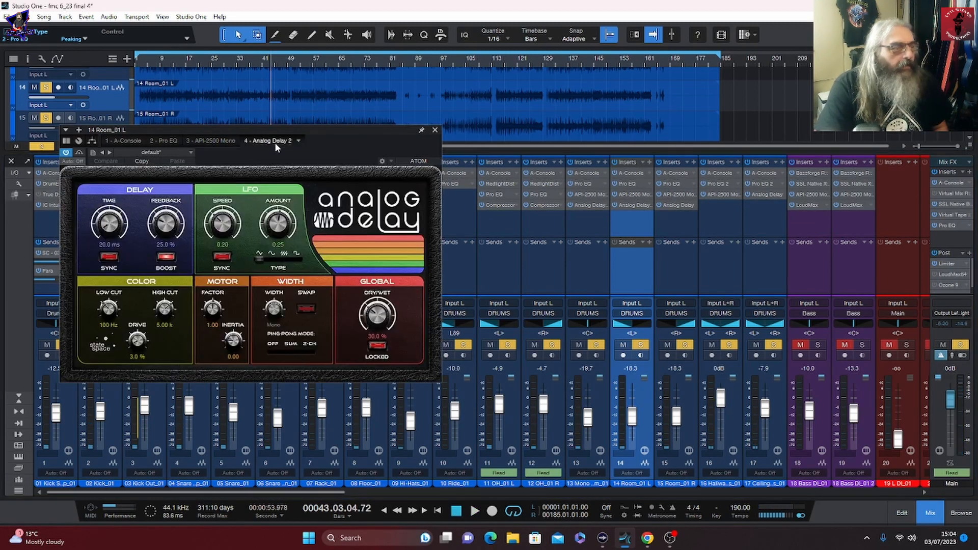
Show the Pro EQ settings on the 15 Room_01 R channel.
{"action": "left_click", "coordinate": [666, 183]}
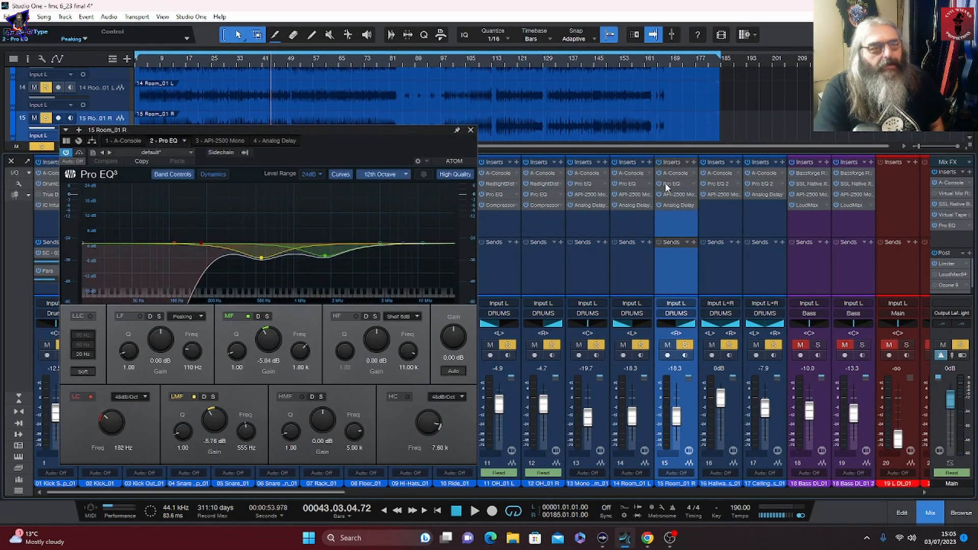
{"action": "left_click", "coordinate": [665, 183]}
{"action": "left_click", "coordinate": [667, 184]}
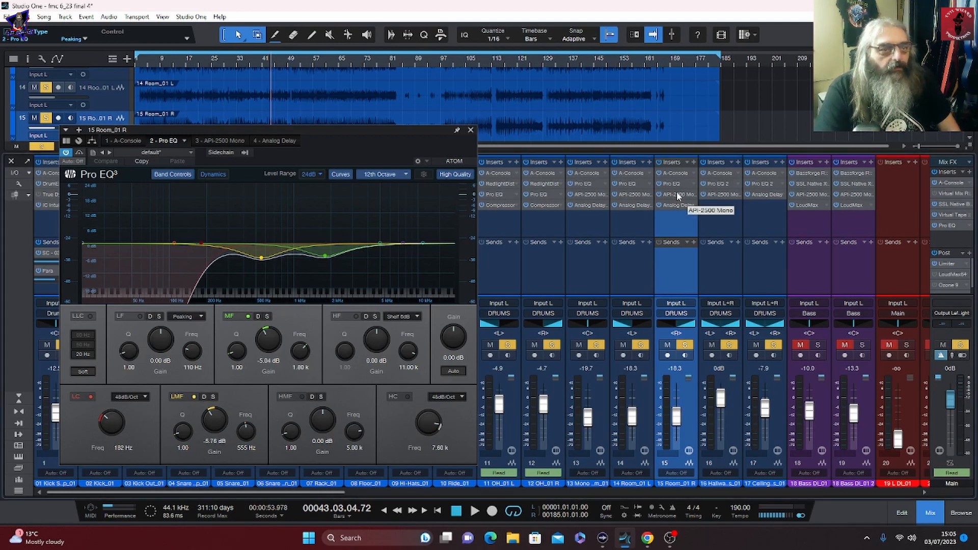
Review the API-2500 Mono and Analog Delay settings on the 15 Room_01 R channel.
{"action": "left_click", "coordinate": [676, 192]}
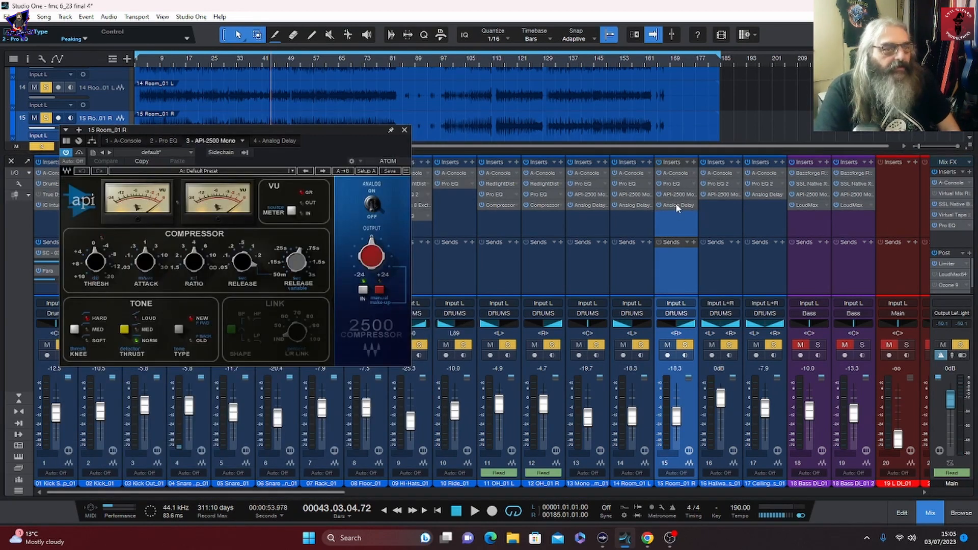
{"action": "left_click", "coordinate": [675, 203]}
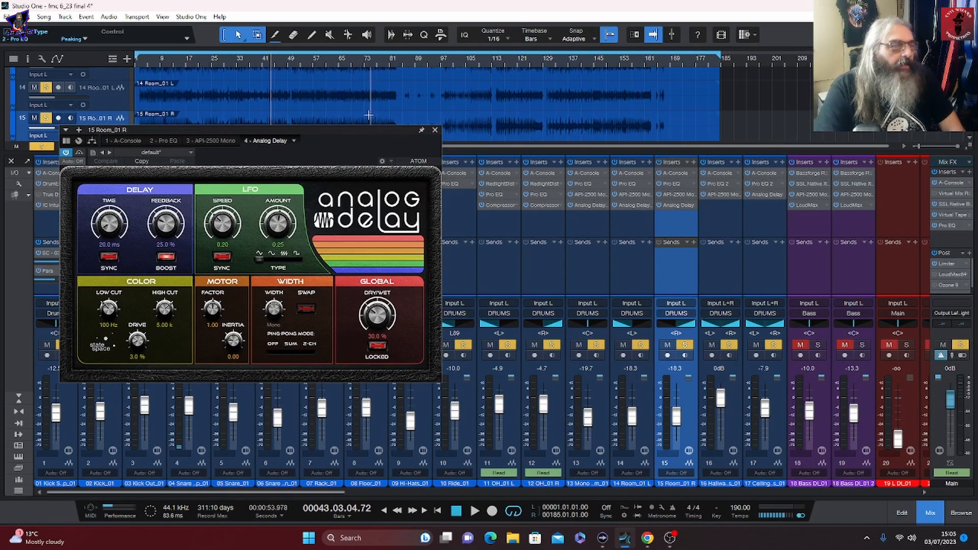
{"action": "left_click", "coordinate": [433, 131]}
Review the Pro EQ 2 and API-2500 Mono settings on the 16 Hallway Mics_01 channel.
{"action": "left_click", "coordinate": [471, 135]}
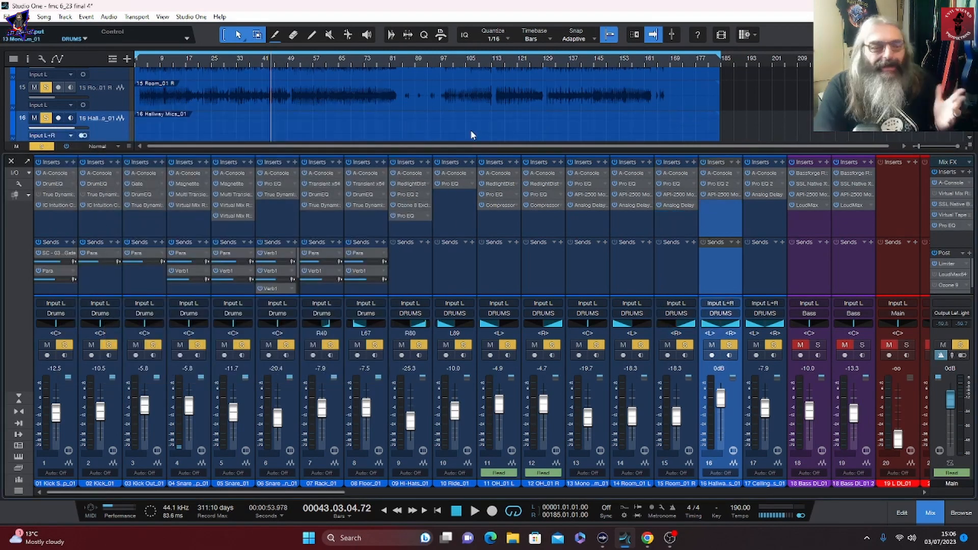
{"action": "left_click", "coordinate": [723, 187]}
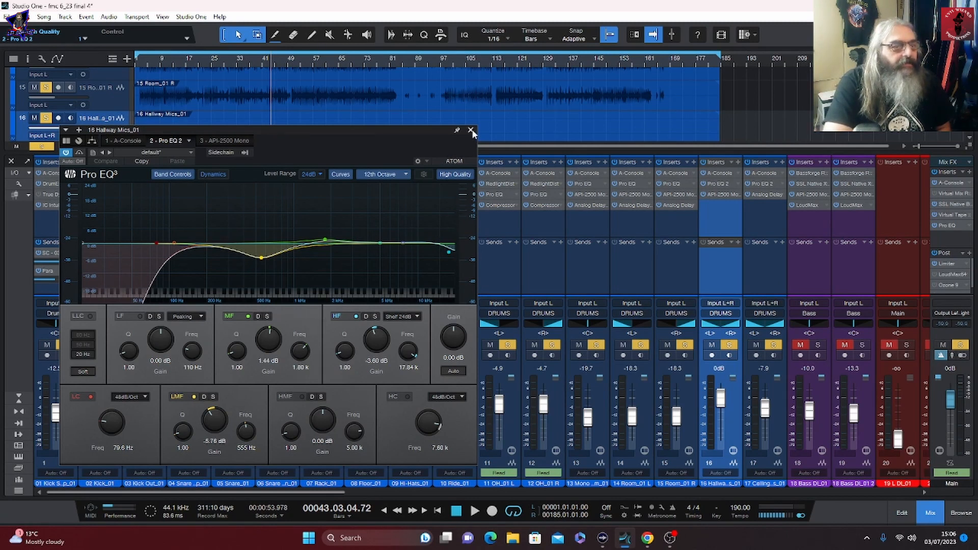
{"action": "left_click", "coordinate": [720, 194]}
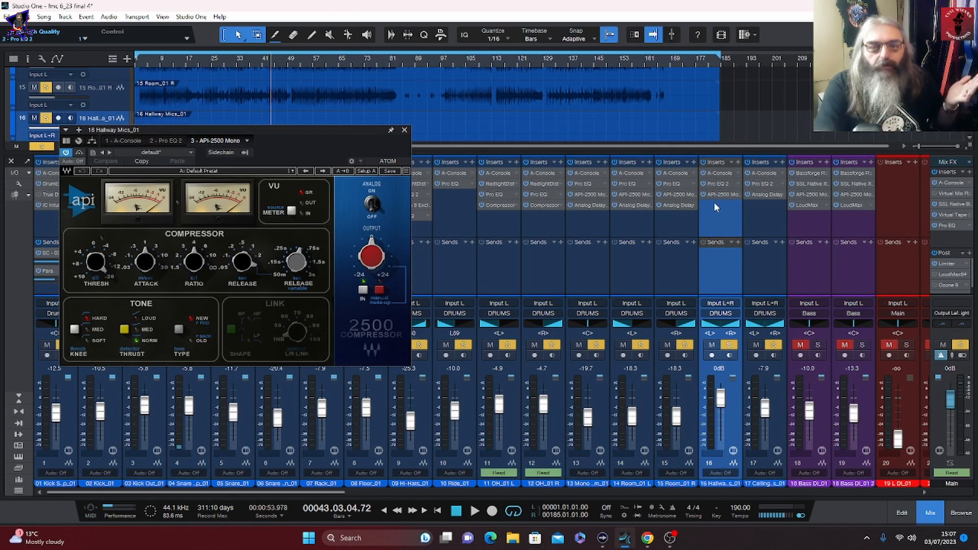
{"action": "left_click", "coordinate": [406, 131]}
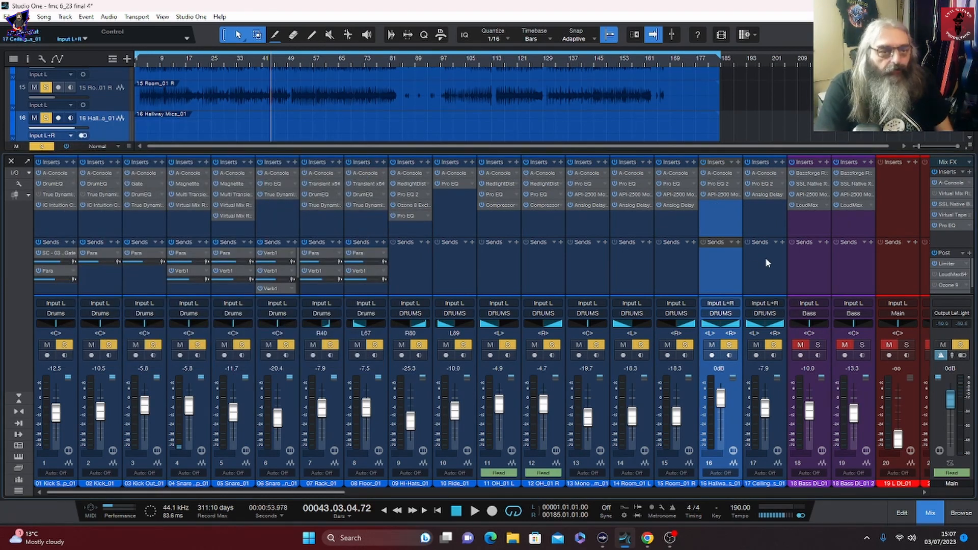
Select the 17 Ceiling Mics_01 channel and review its Pro EQ 2 and Analog Delay settings.
{"action": "left_click", "coordinate": [766, 260]}
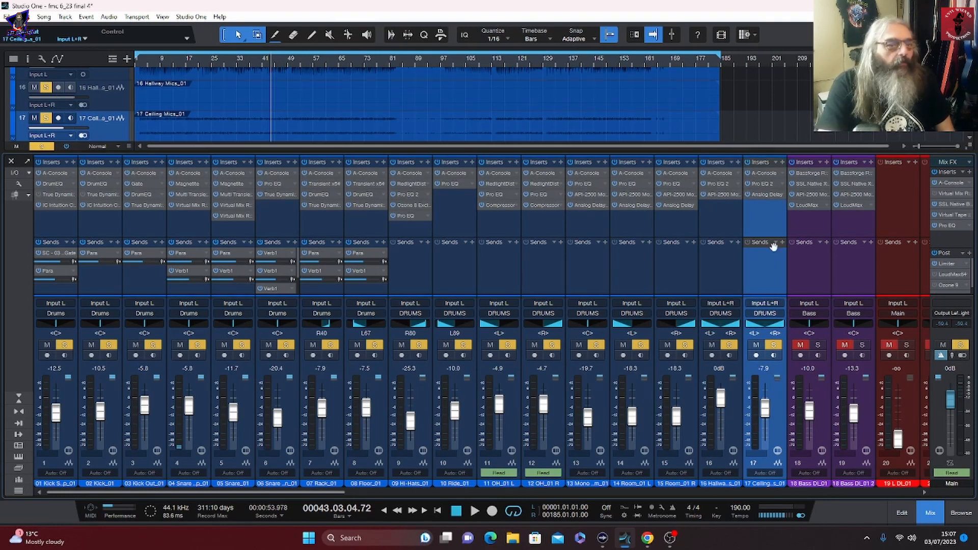
{"action": "left_click", "coordinate": [764, 184]}
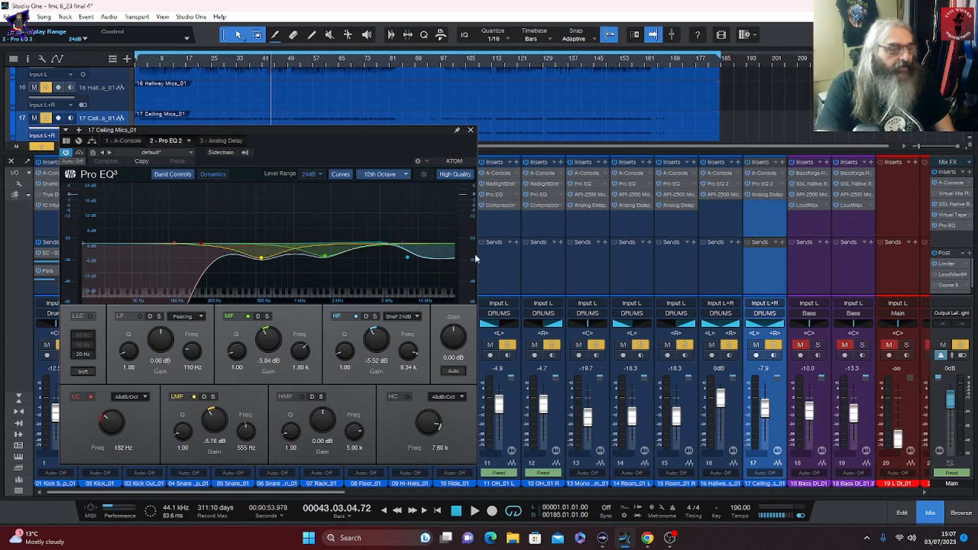
{"action": "left_click", "coordinate": [217, 142]}
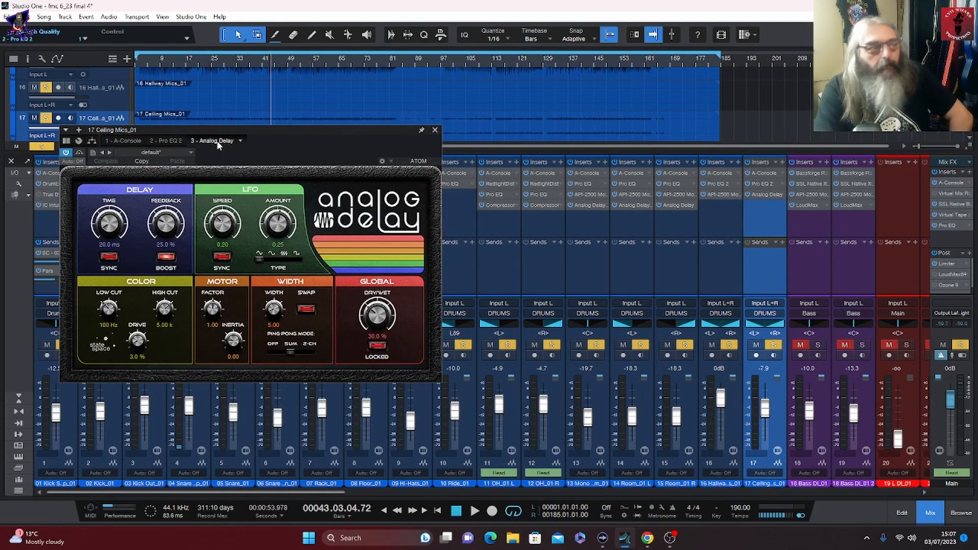
{"action": "left_click", "coordinate": [436, 130]}
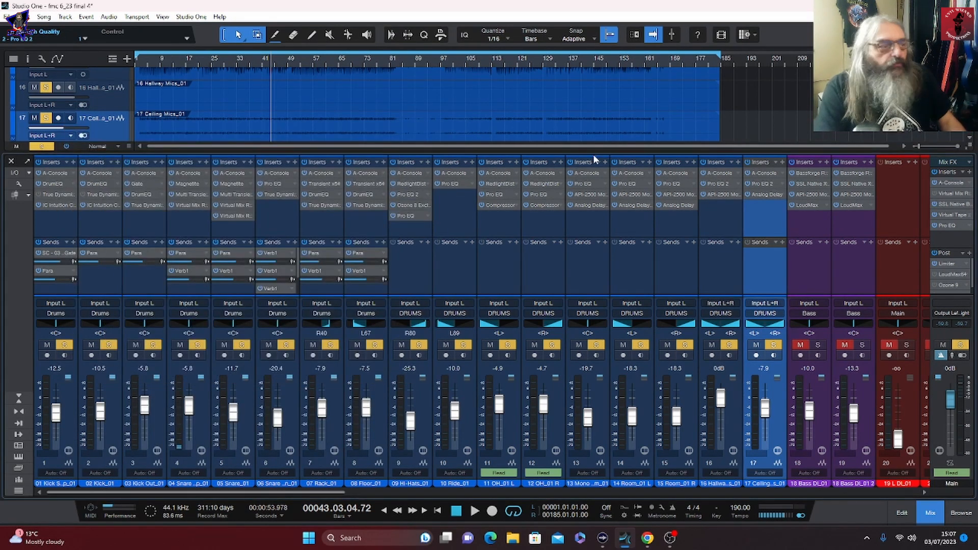
Compare the bus routing of channels 1–8 and 9–17 by selecting each range in alternation, ending on channels 1–8.
{"action": "left_click", "coordinate": [69, 405]}
{"action": "left_click", "coordinate": [380, 405], "text": "shift"}
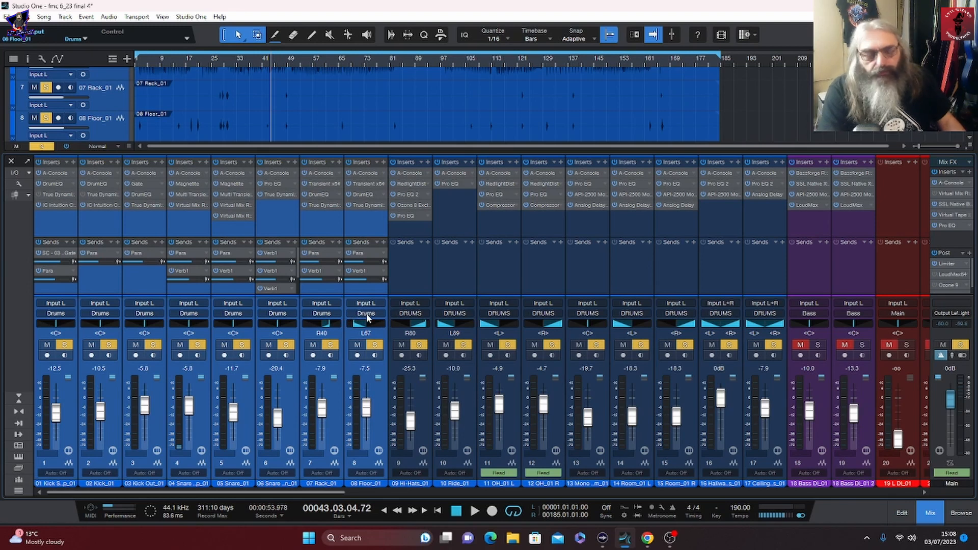
{"action": "left_click", "coordinate": [426, 421]}
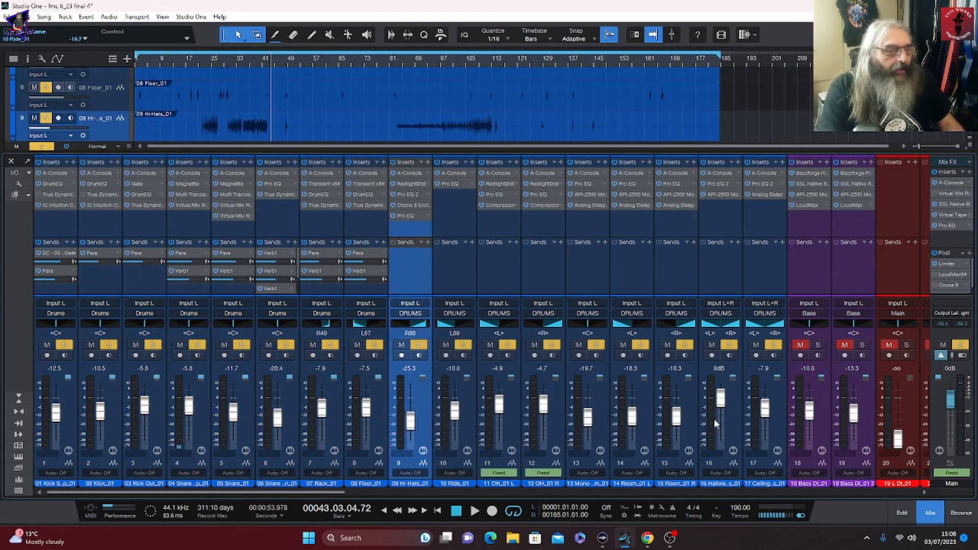
{"action": "left_click", "coordinate": [775, 413], "text": "shift"}
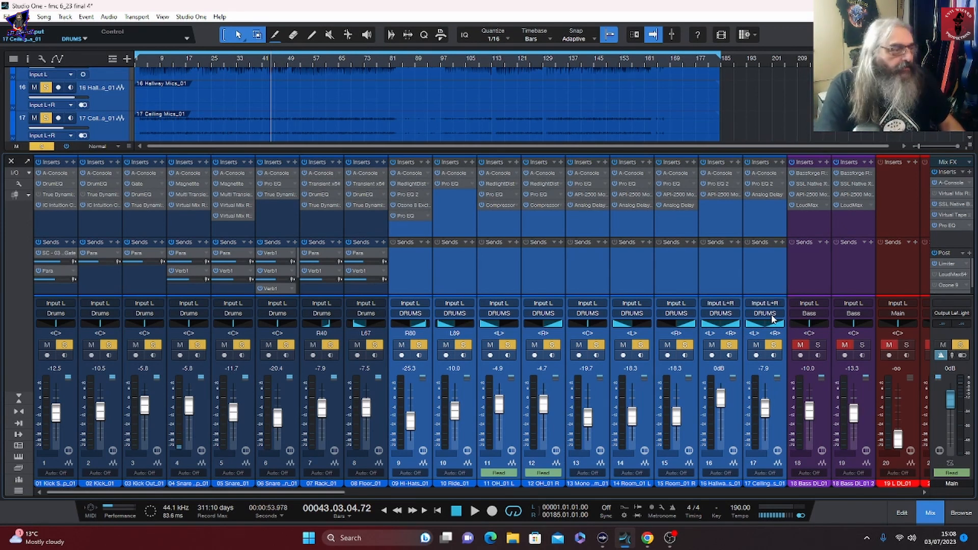
{"action": "left_click", "coordinate": [64, 295]}
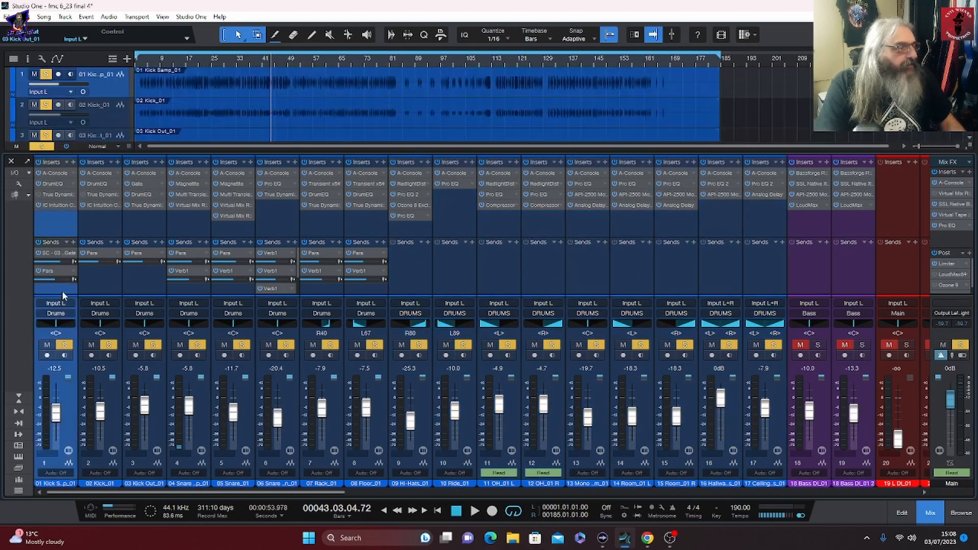
{"action": "left_click", "coordinate": [381, 285], "text": "shift"}
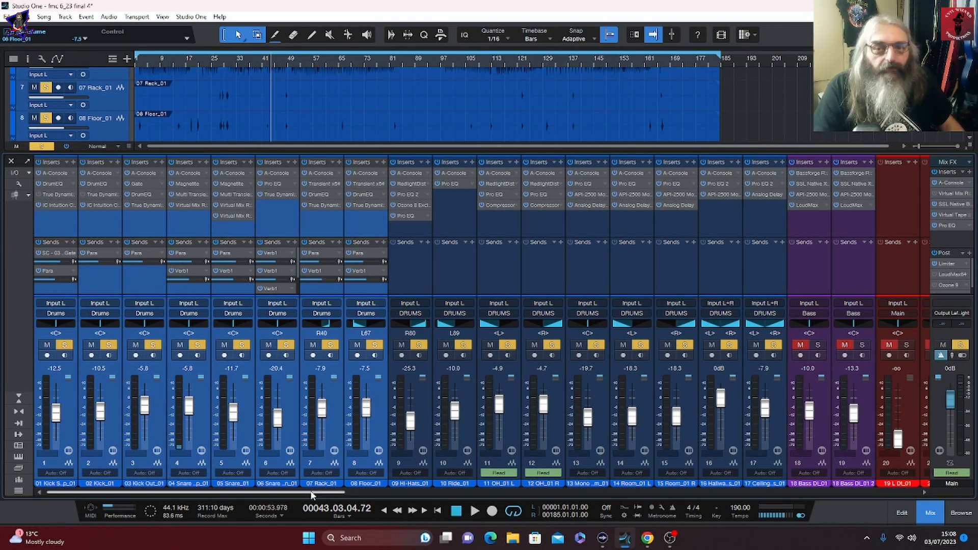
Review SSL Native Bus Compressor 2 on the Para bus during drum playback, and audition the drums again with the compressor closed.
{"action": "left_click_drag", "start_coordinate": [312, 494], "coordinate": [461, 493]}
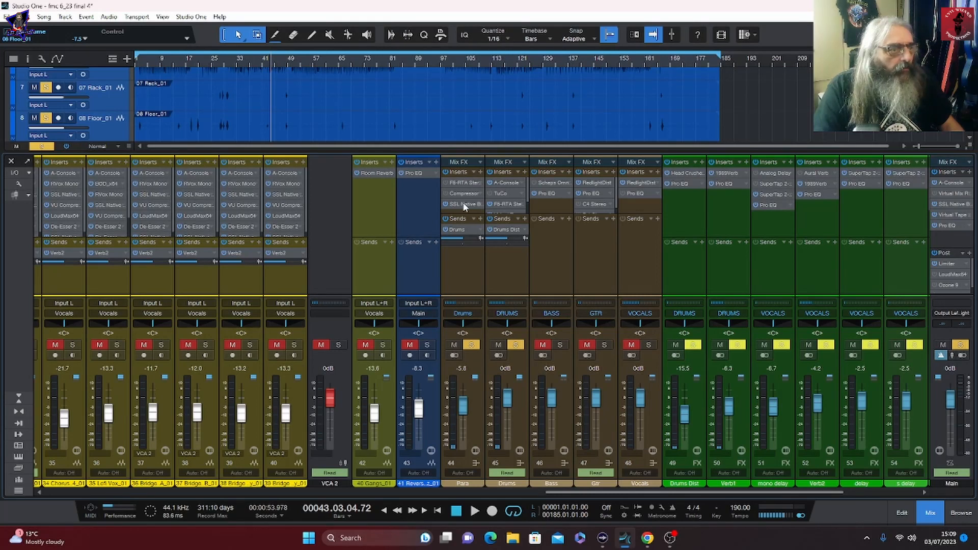
{"action": "left_click", "coordinate": [464, 205]}
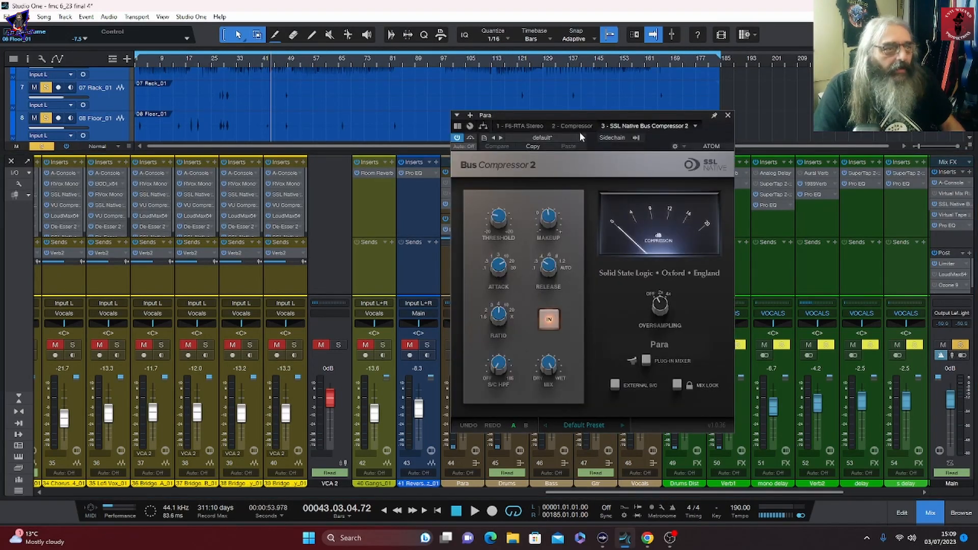
{"action": "left_click_drag", "start_coordinate": [583, 117], "coordinate": [410, 109]}
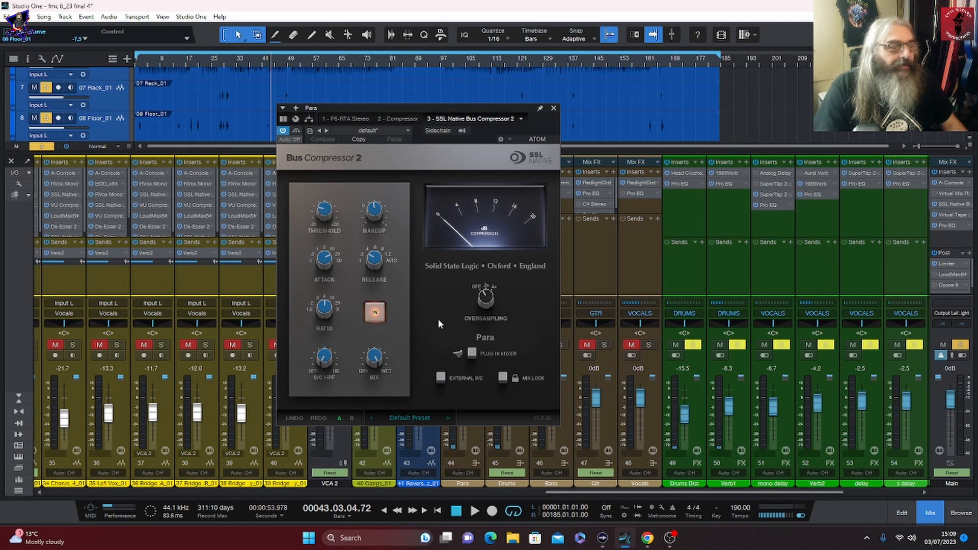
{"action": "key", "text": "space"}
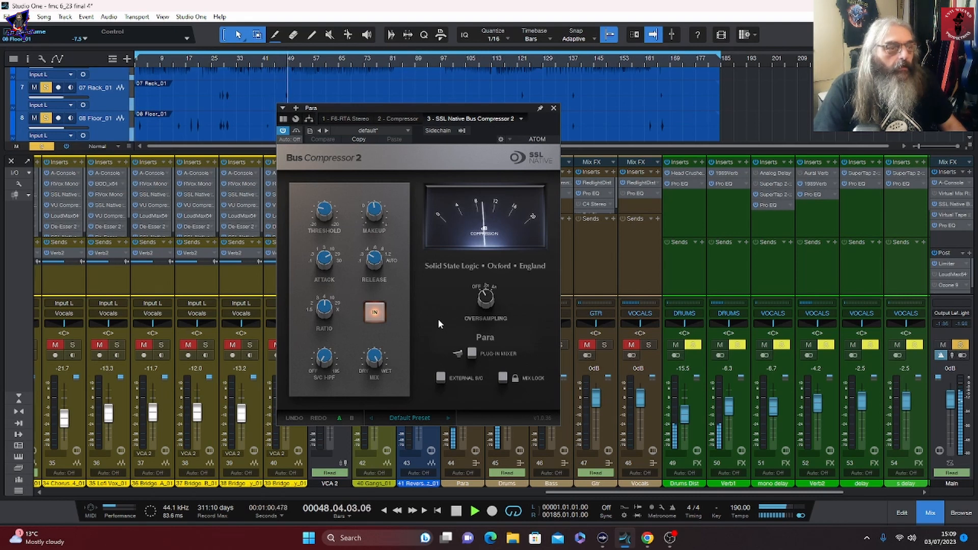
{"action": "key", "text": "space"}
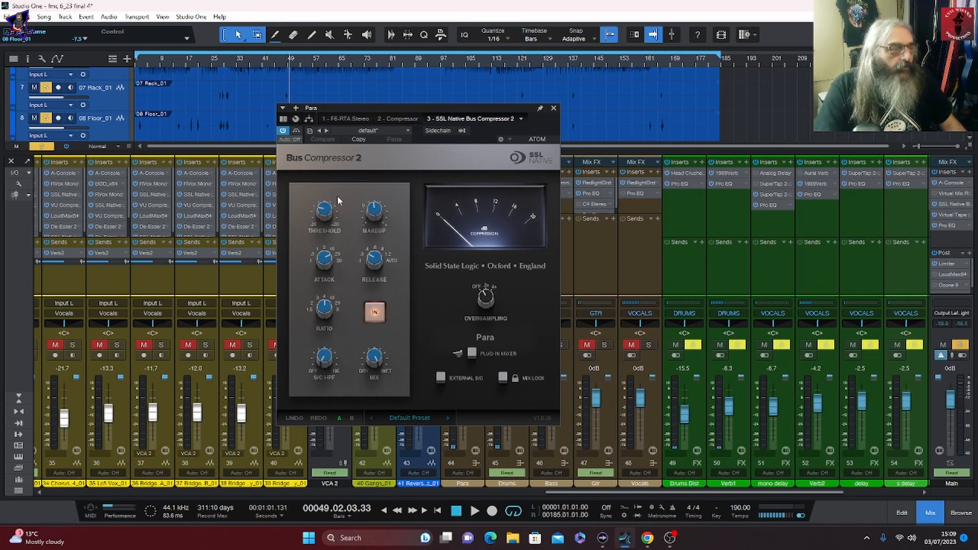
{"action": "mouse_move", "coordinate": [324, 213]}
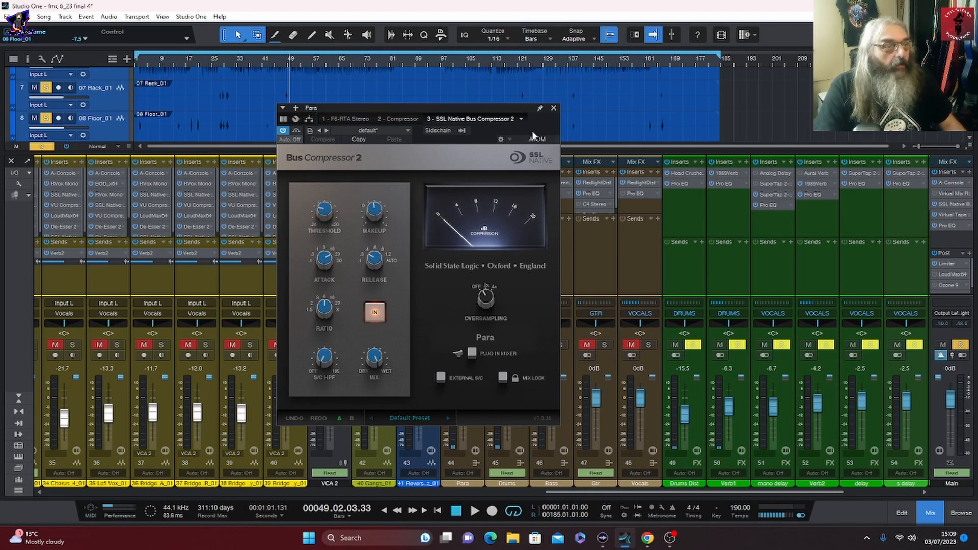
{"action": "left_click", "coordinate": [554, 109]}
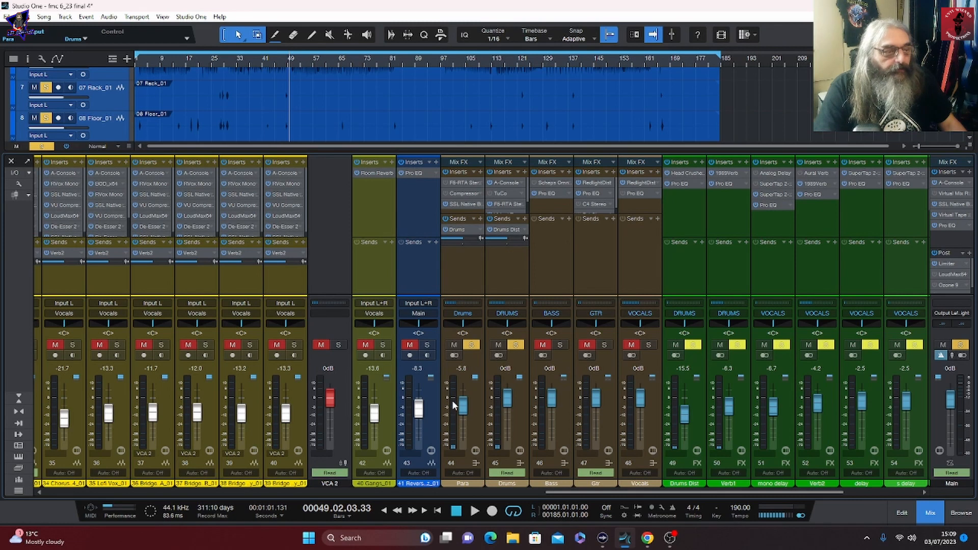
{"action": "key", "text": "space"}
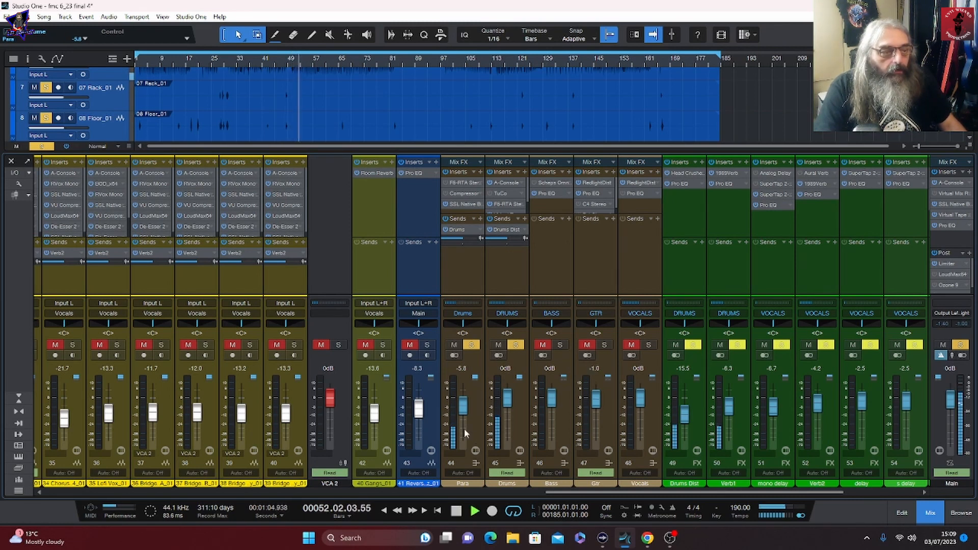
{"action": "key", "text": "space"}
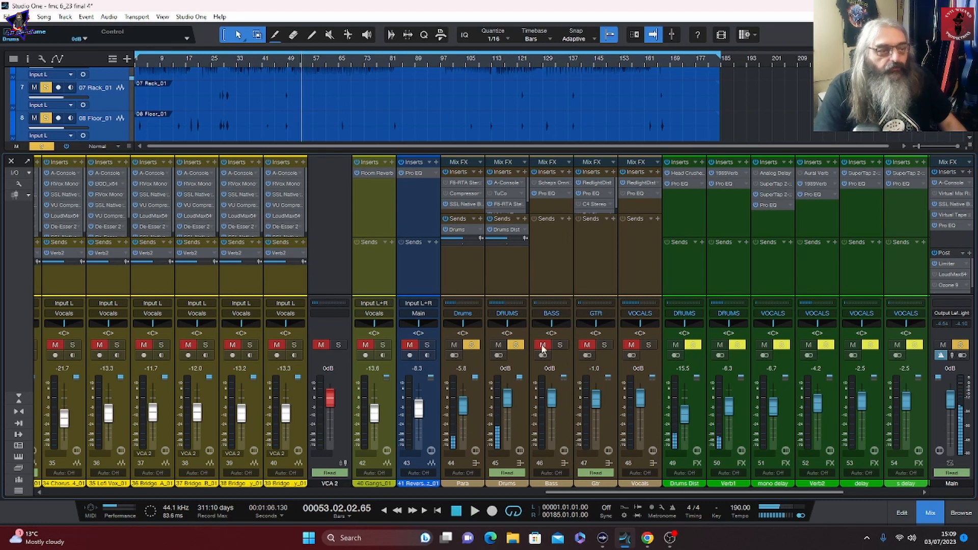
Review A-Console, TuCo and F6-RTA Stereo on the Drums bus, inspecting the F6's high-pass filter, low-pass filter and band 1.
{"action": "double_click", "coordinate": [507, 187]}
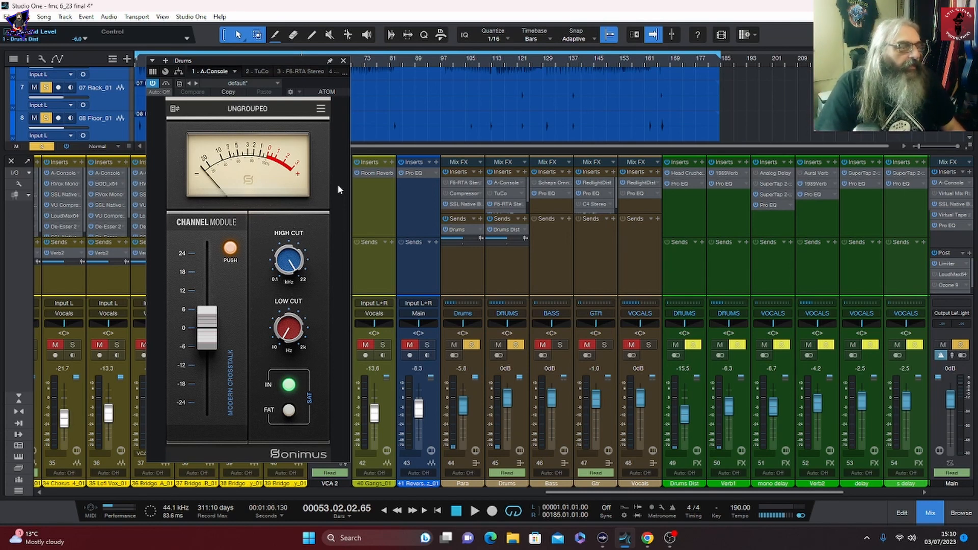
{"action": "left_click", "coordinate": [261, 71]}
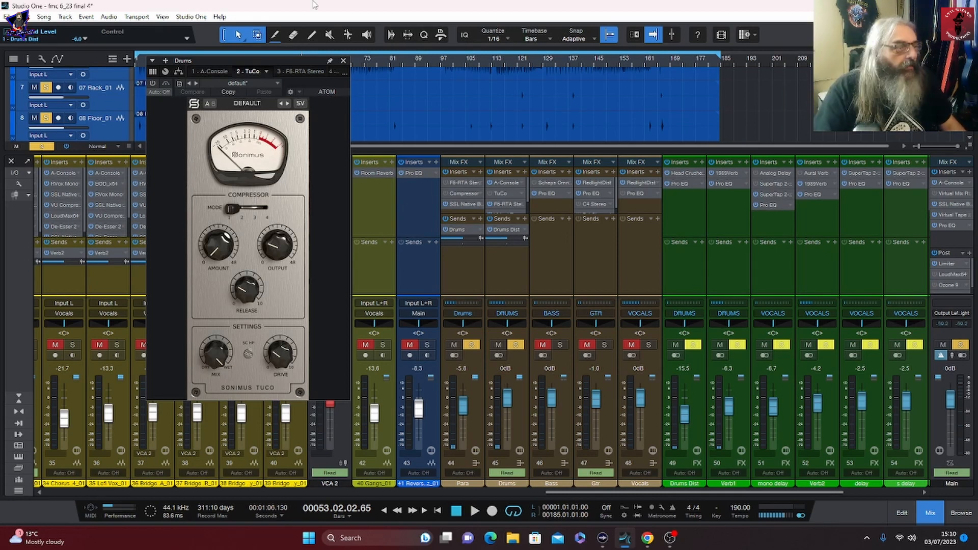
{"action": "left_click", "coordinate": [292, 71]}
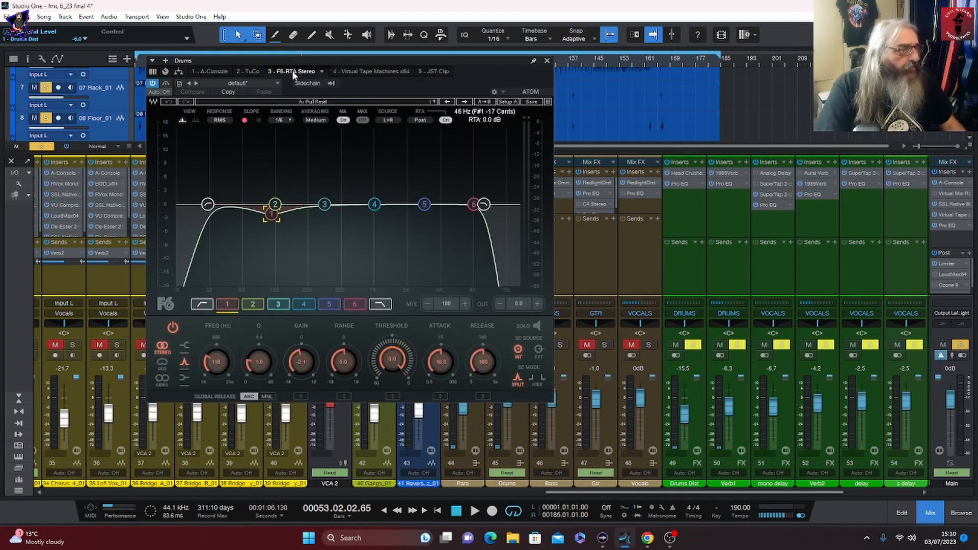
{"action": "left_click", "coordinate": [206, 305]}
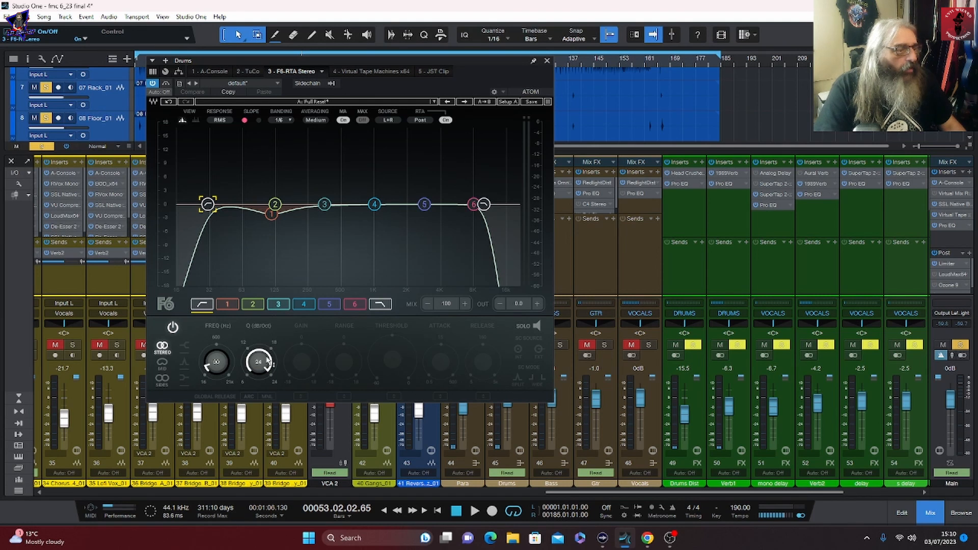
{"action": "left_click", "coordinate": [381, 304]}
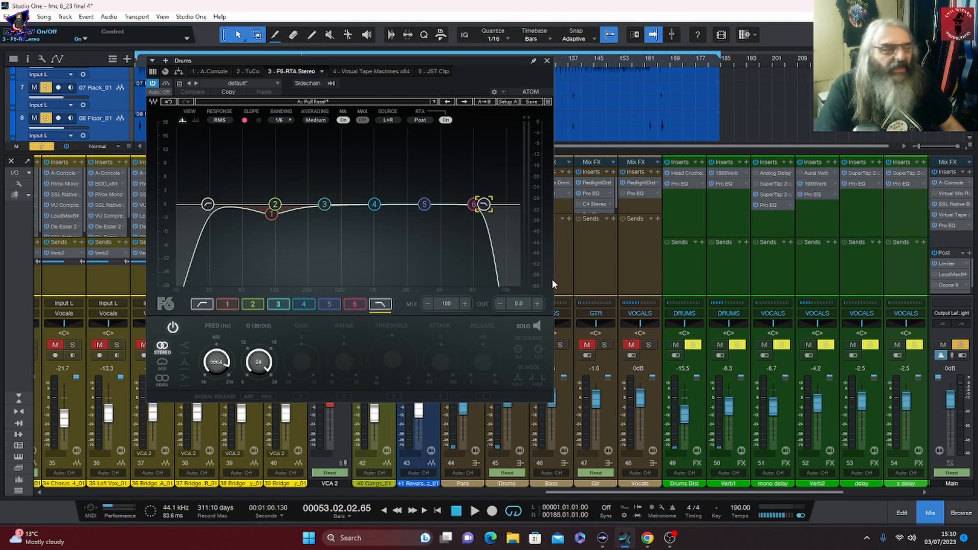
{"action": "left_click", "coordinate": [228, 303]}
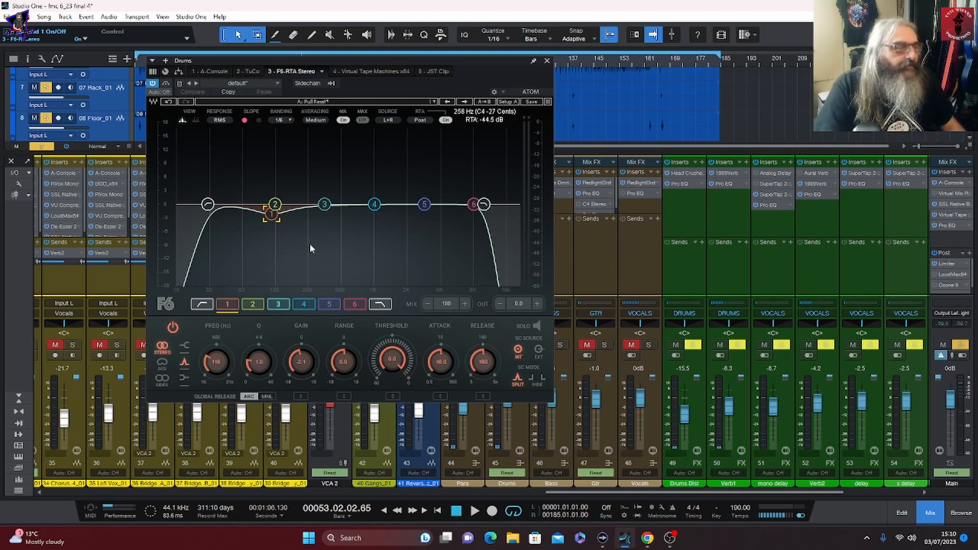
Review the Virtual Tape Machines and JST Clip settings on the Drums bus.
{"action": "left_click", "coordinate": [367, 72]}
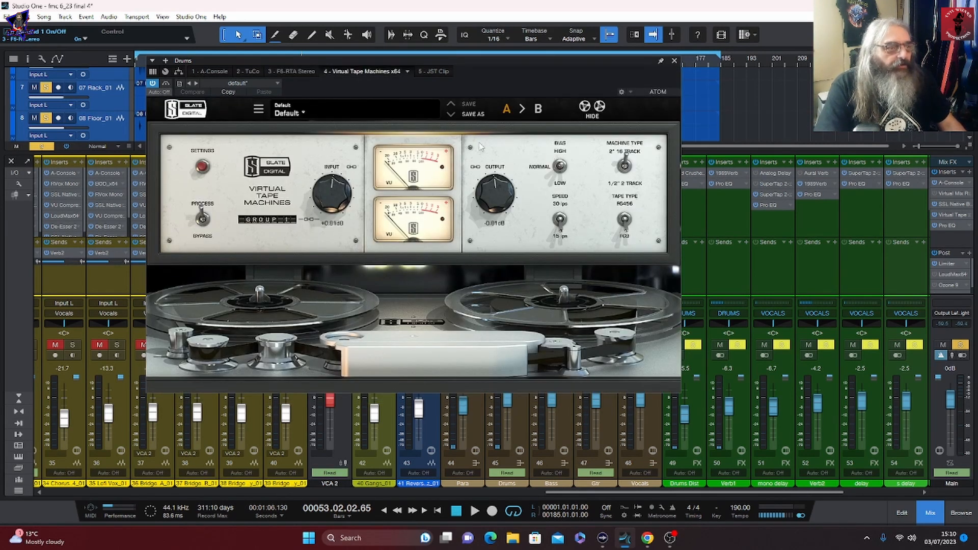
{"action": "left_click", "coordinate": [436, 72]}
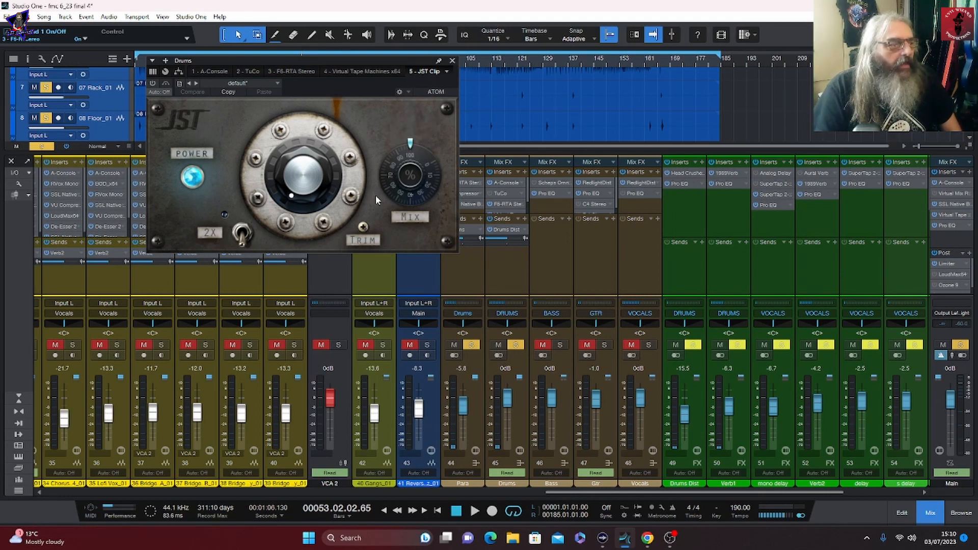
{"action": "left_click", "coordinate": [451, 60]}
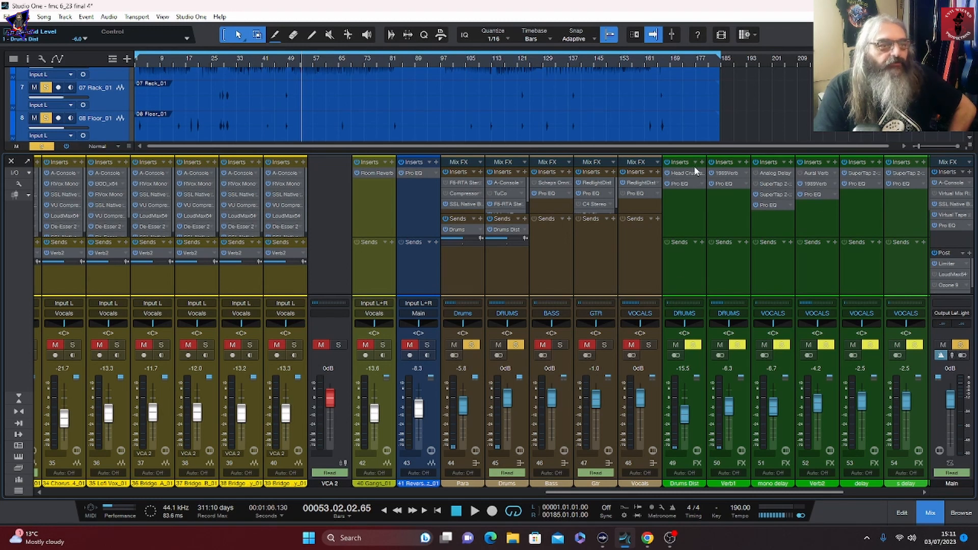
Review the Head Crusher v2 settings on the Drums Dist effects channel, including a short drum playback.
{"action": "double_click", "coordinate": [677, 172]}
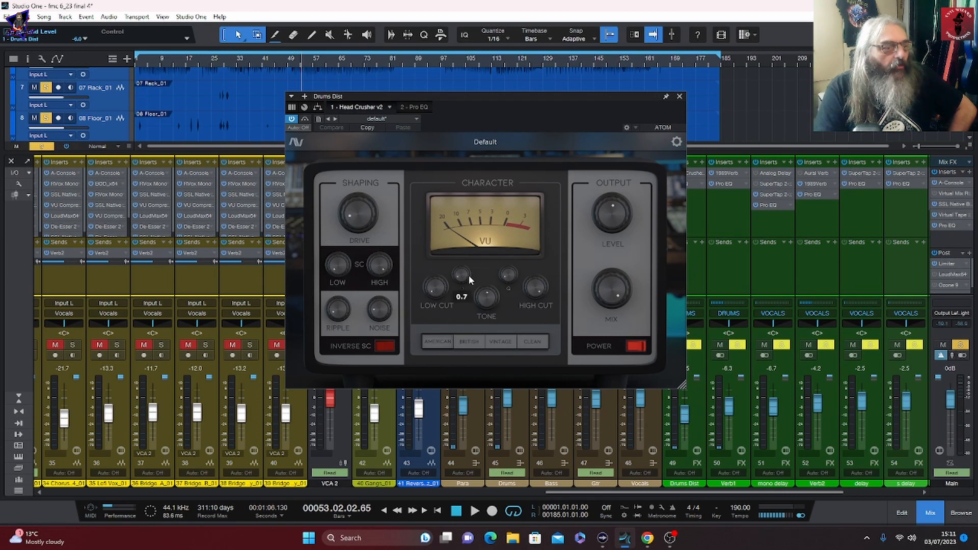
{"action": "left_click", "coordinate": [473, 511]}
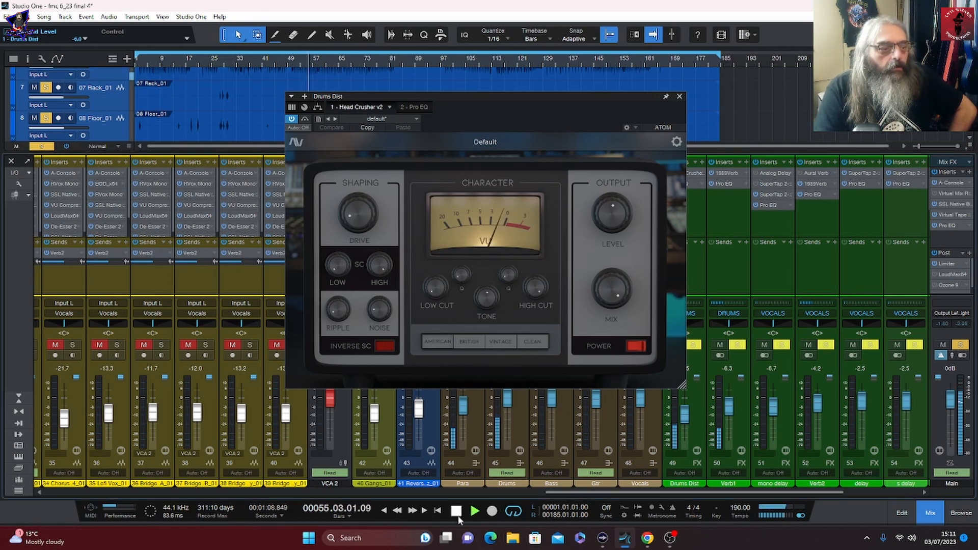
{"action": "left_click", "coordinate": [456, 510]}
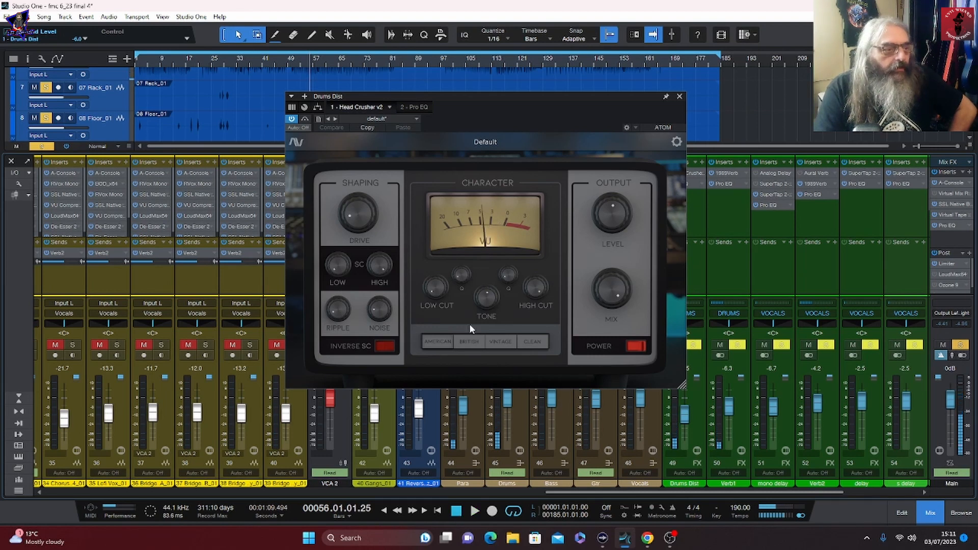
{"action": "mouse_move", "coordinate": [349, 219]}
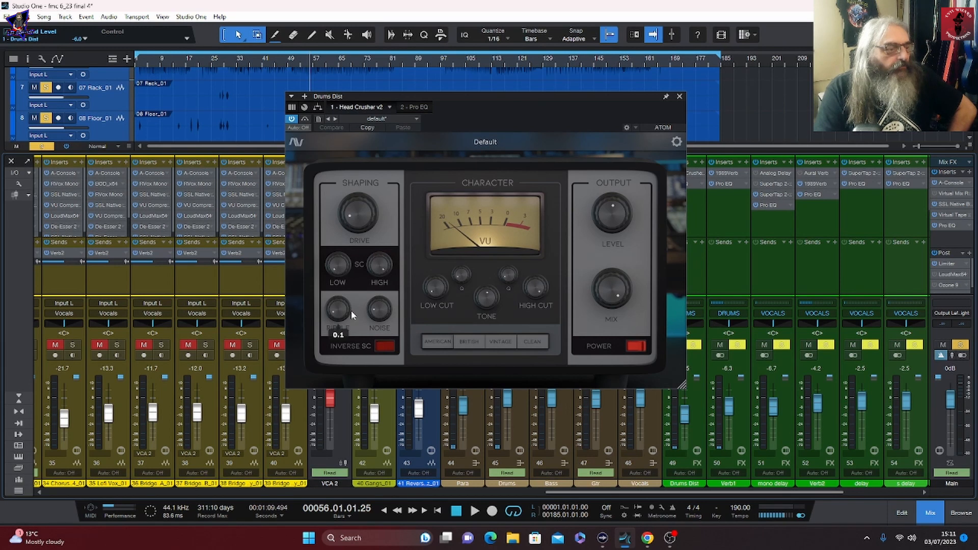
{"action": "mouse_move", "coordinate": [393, 313]}
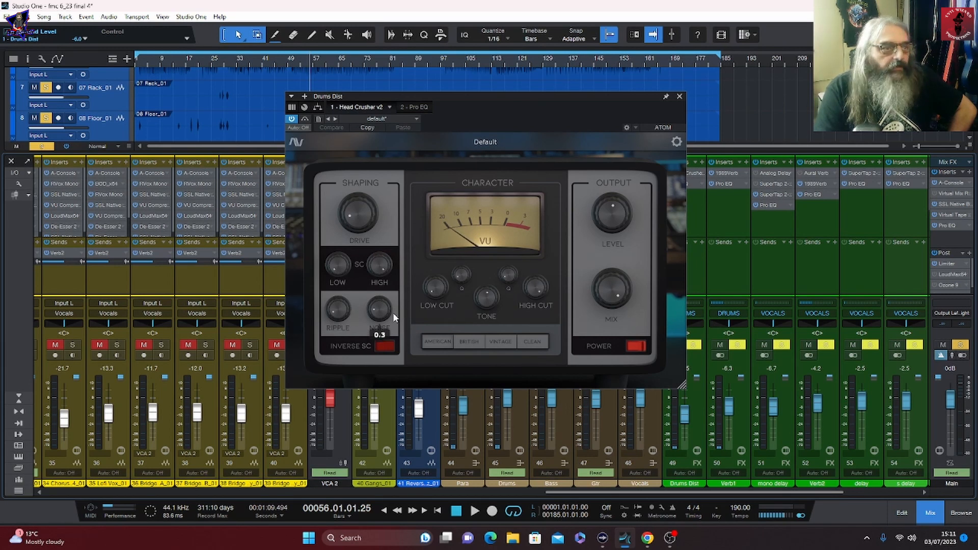
Inspect Pro EQ on the Drums Dist effects channel and on the Verb1 reverb channel.
{"action": "left_click", "coordinate": [411, 107]}
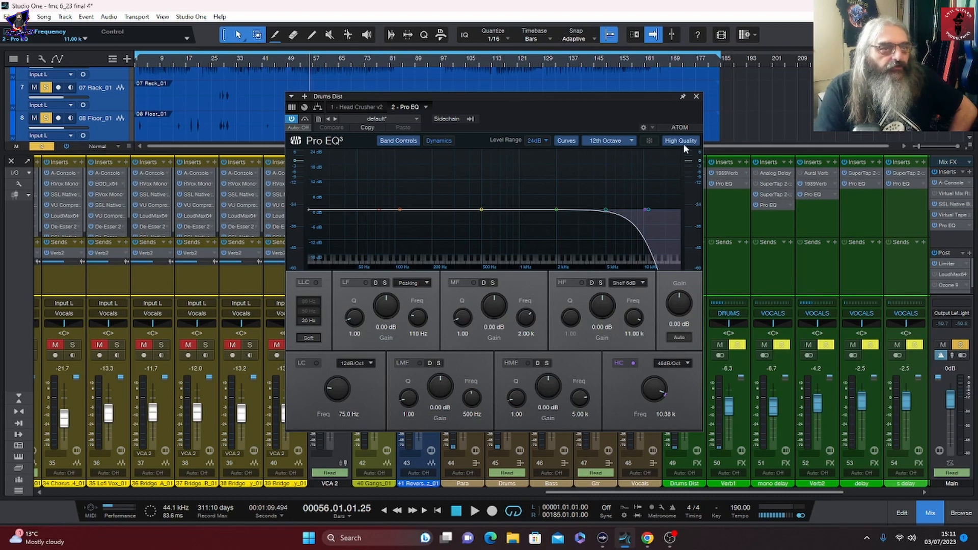
{"action": "left_click", "coordinate": [696, 97]}
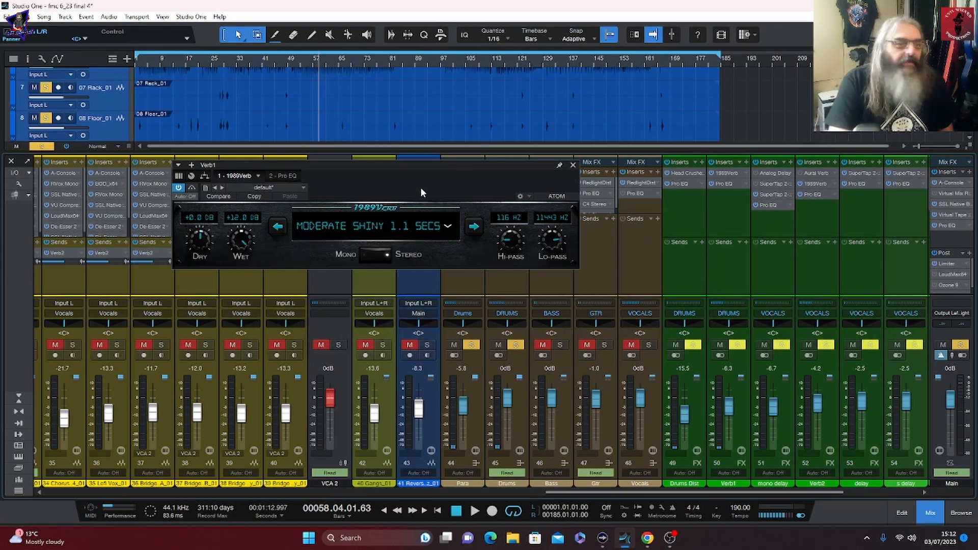
{"action": "left_click", "coordinate": [286, 175]}
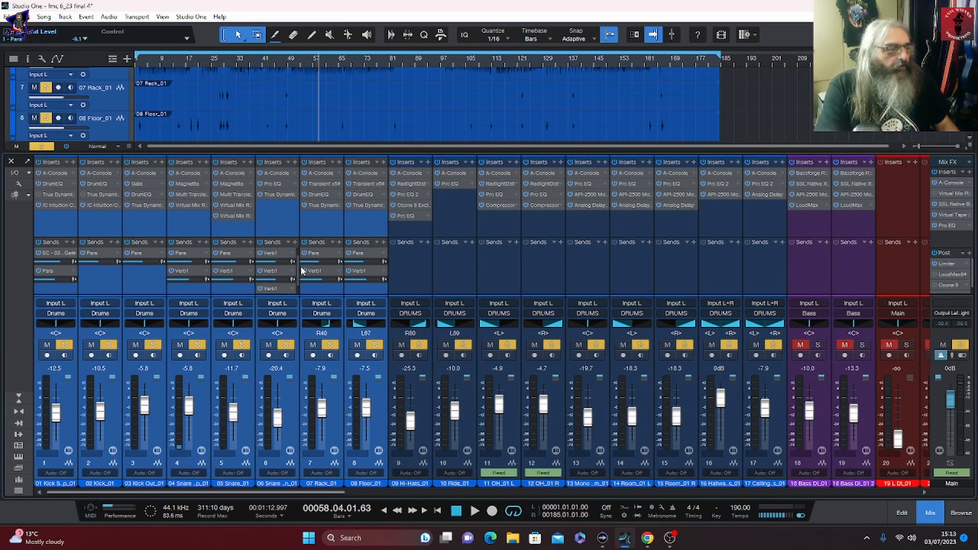
Check the drum channels' sends, and review A-Console and EQ-81 on the final DRUMS bus.
{"action": "scroll", "coordinate": [300, 278], "scroll_direction": "down", "scroll_amount": 1}
{"action": "scroll", "coordinate": [300, 276], "scroll_direction": "up", "scroll_amount": 1}
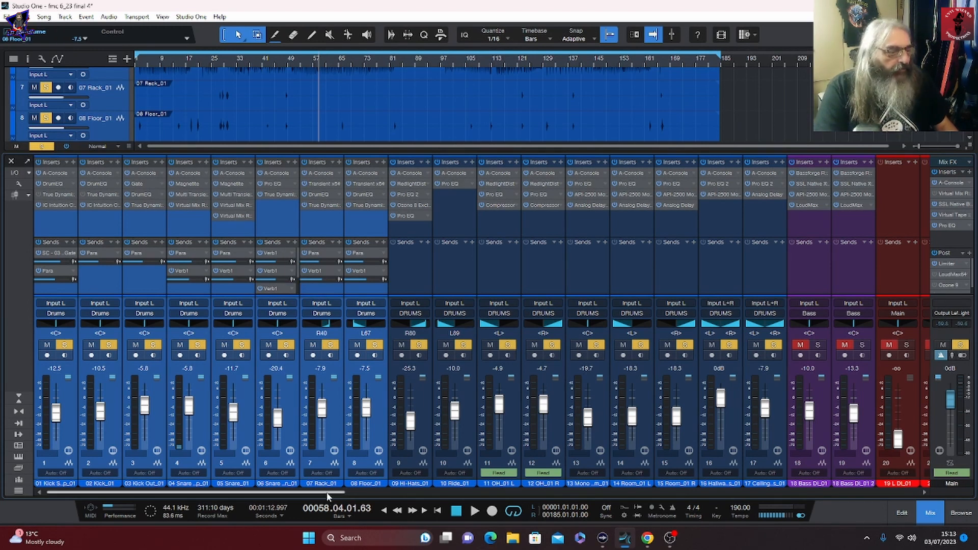
{"action": "left_click_drag", "start_coordinate": [316, 493], "coordinate": [956, 493]}
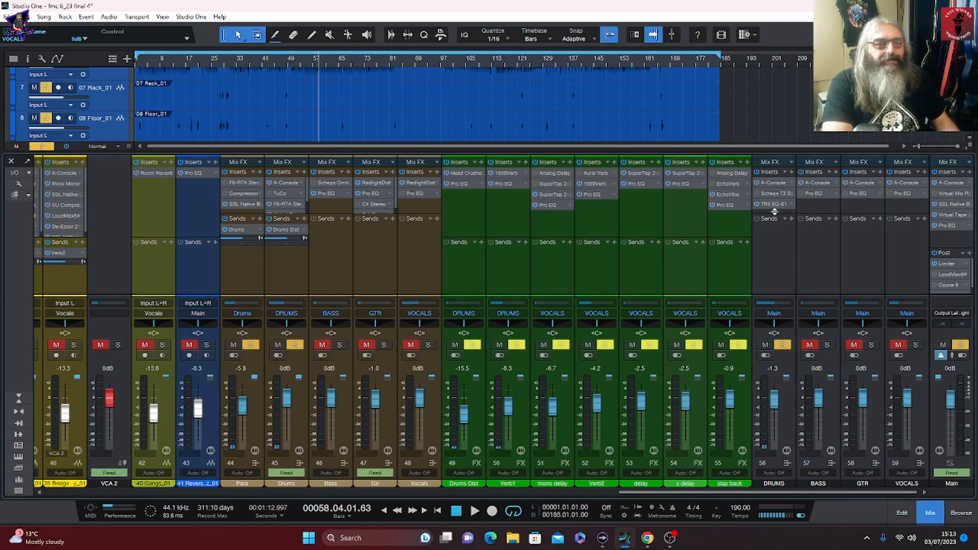
{"action": "left_click", "coordinate": [777, 183]}
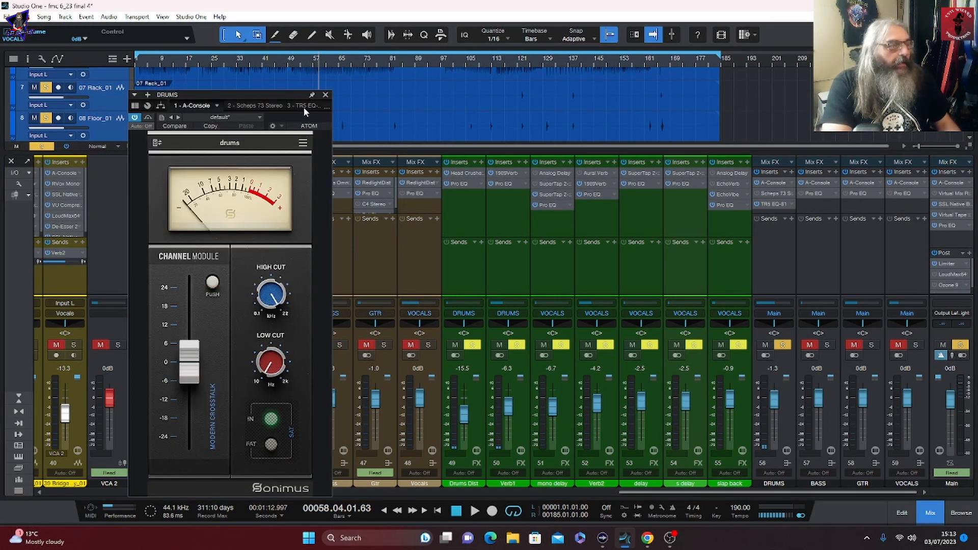
{"action": "left_click_drag", "start_coordinate": [284, 96], "coordinate": [386, 68]}
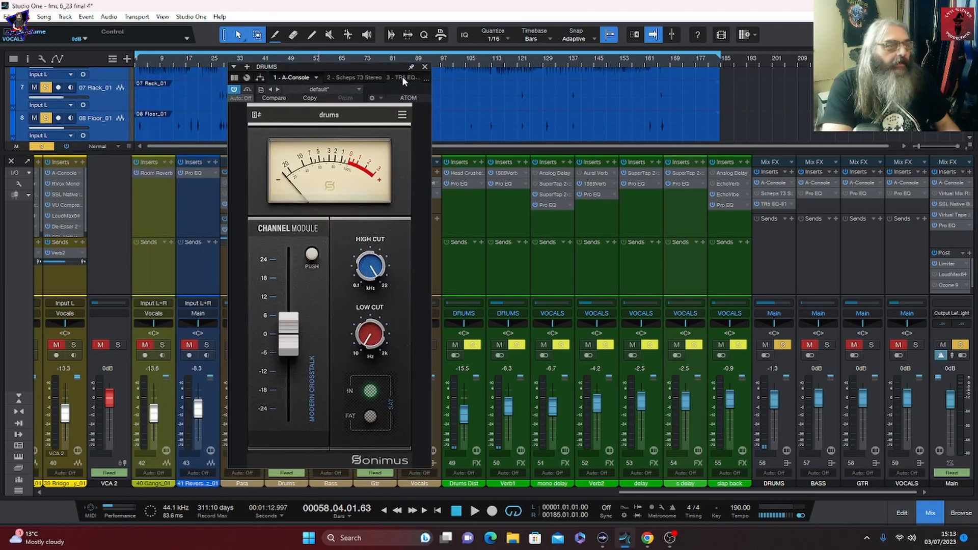
{"action": "left_click", "coordinate": [402, 75]}
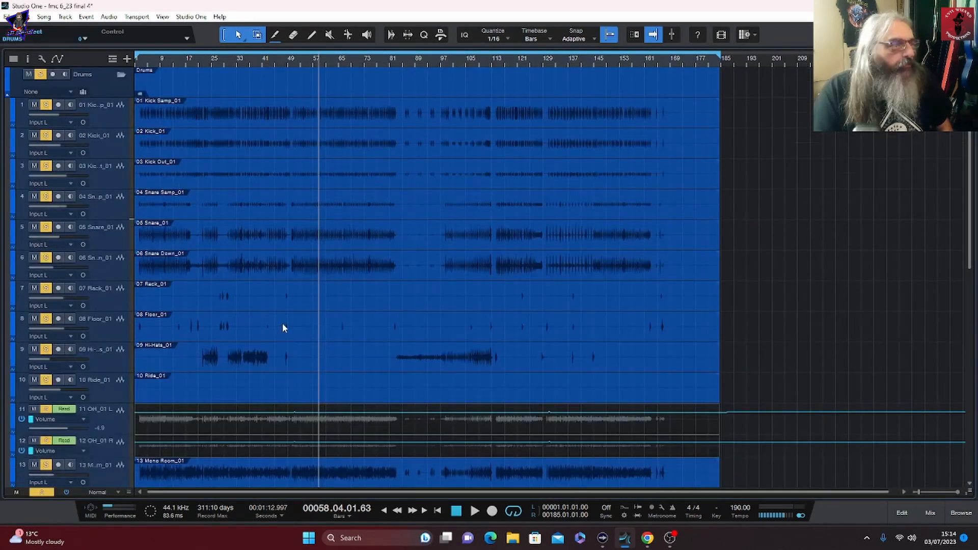
Select the overhead tracks OH_01 L and OH_01 R in the arrangement and enlarge their height to expose the volume automation.
{"action": "scroll", "coordinate": [283, 329], "scroll_direction": "down", "scroll_amount": 4}
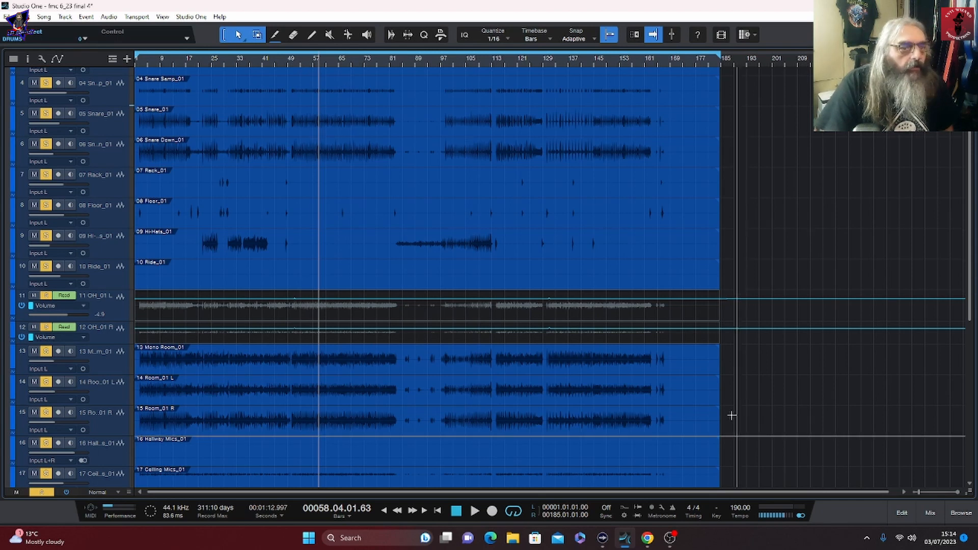
{"action": "left_click_drag", "start_coordinate": [917, 493], "coordinate": [924, 492]}
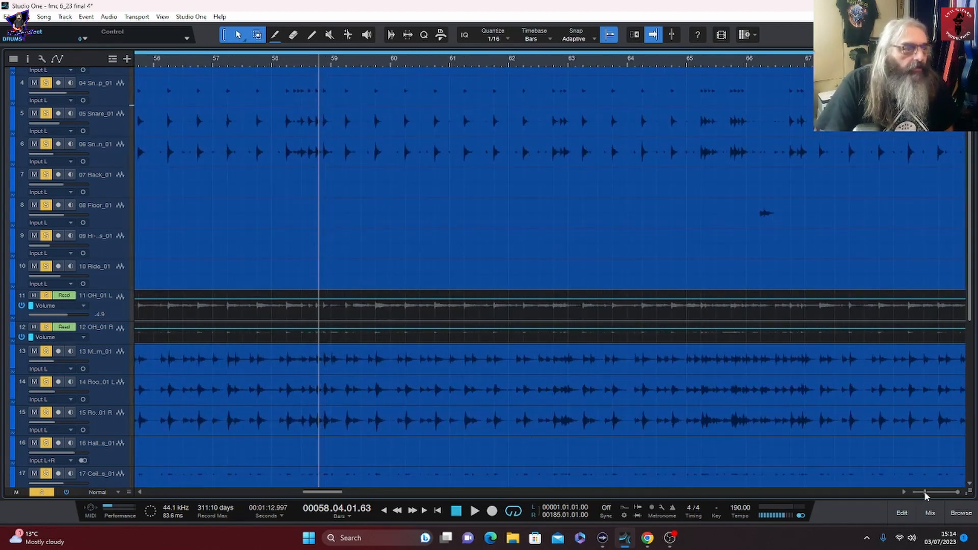
{"action": "left_click", "coordinate": [105, 315]}
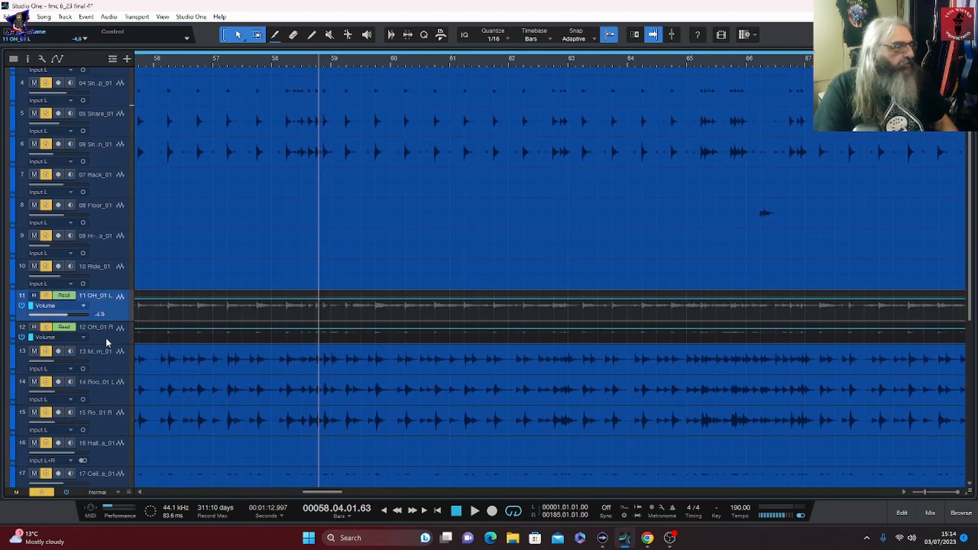
{"action": "left_click", "coordinate": [106, 336], "text": "shift"}
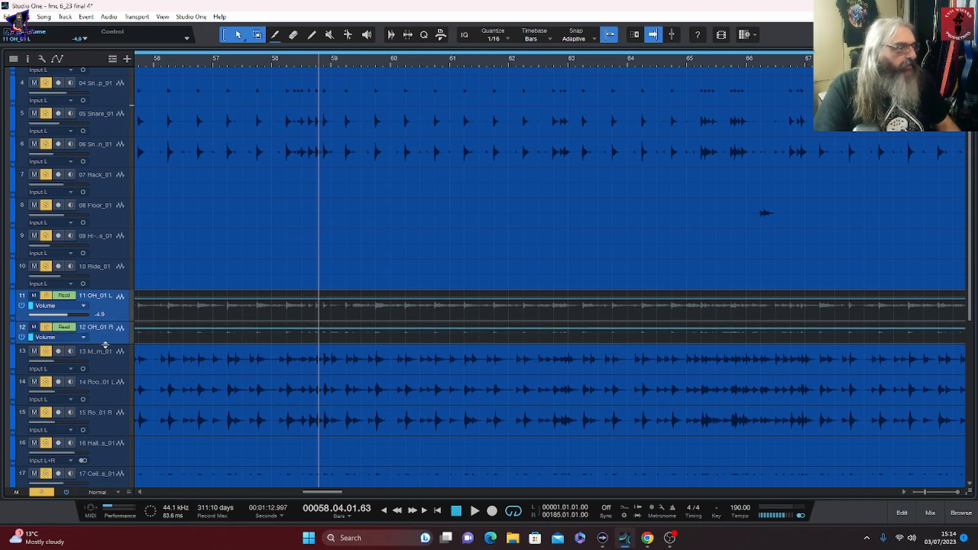
{"action": "left_click_drag", "start_coordinate": [105, 343], "coordinate": [111, 411]}
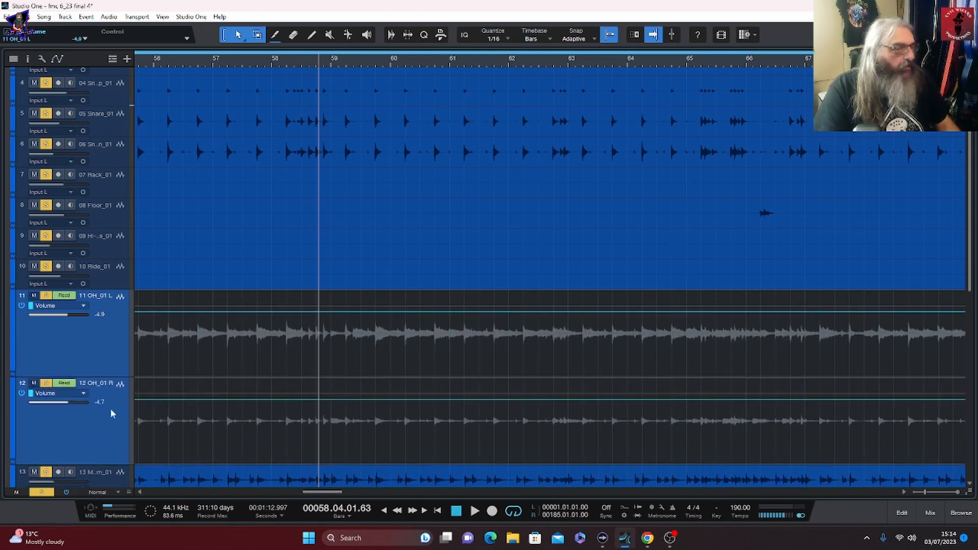
Examine the overheads' volume automation around bar 51 and audition the passage from bar 49.
{"action": "left_click_drag", "start_coordinate": [924, 493], "coordinate": [919, 493]}
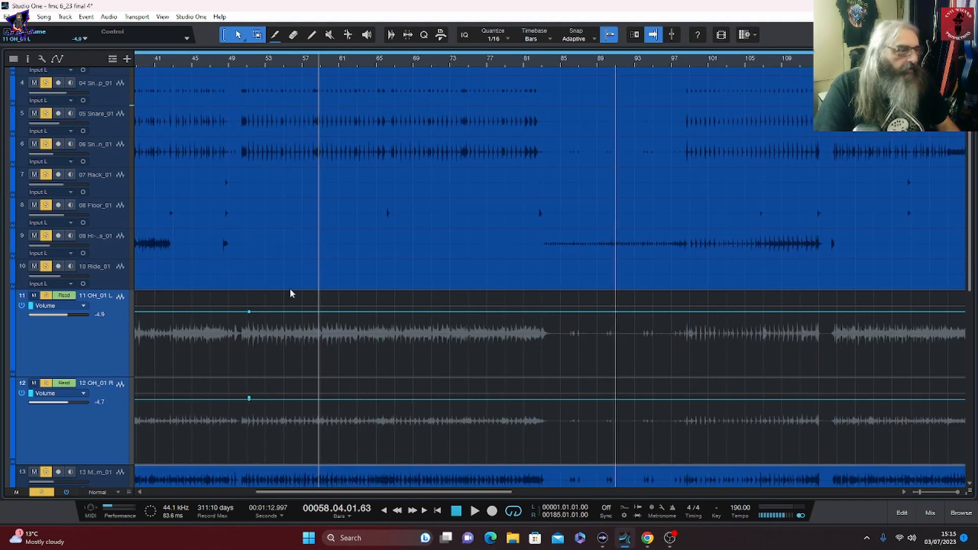
{"action": "left_click", "coordinate": [230, 61]}
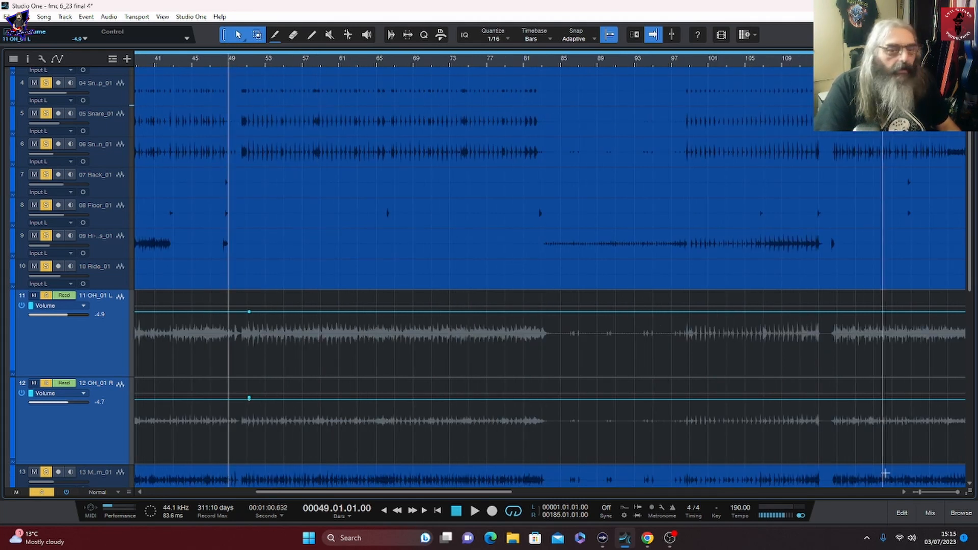
{"action": "left_click_drag", "start_coordinate": [923, 494], "coordinate": [929, 495]}
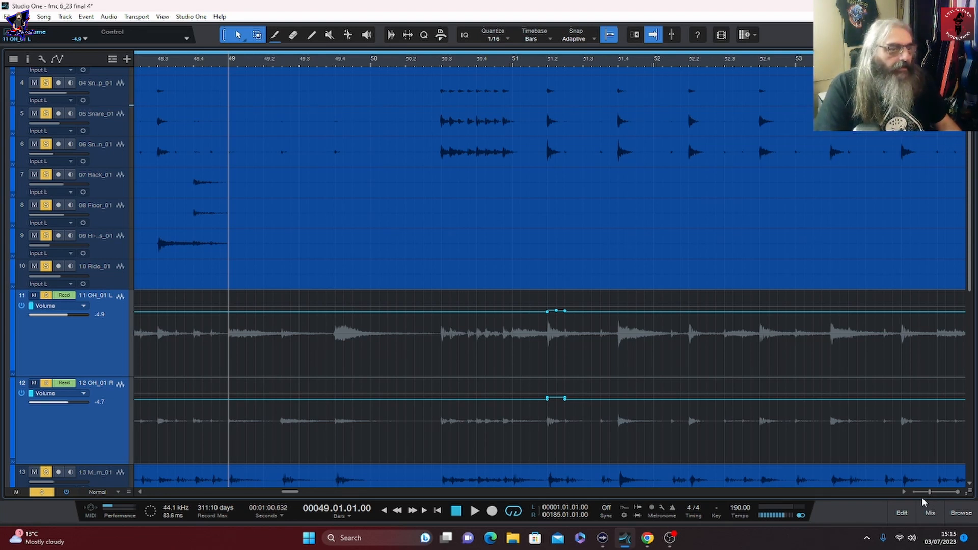
{"action": "key", "text": "space"}
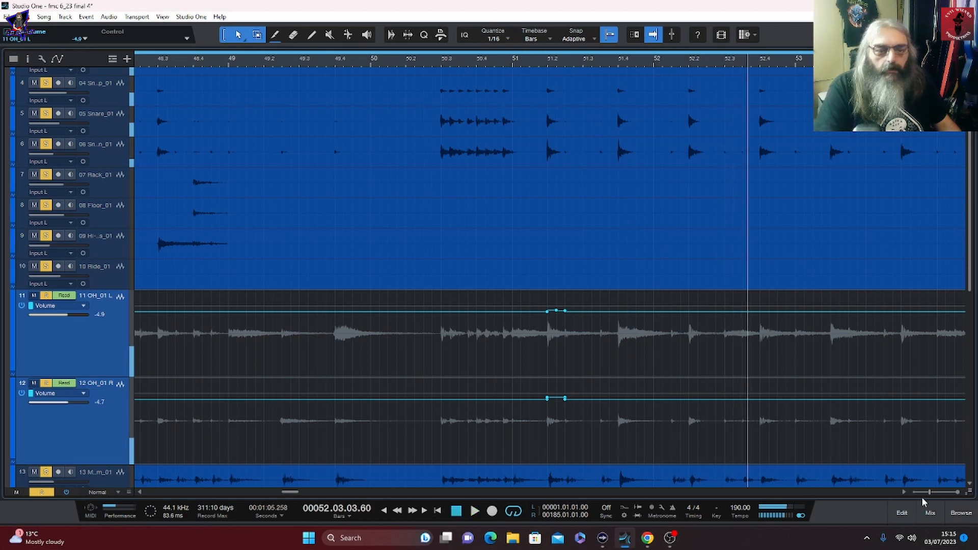
{"action": "key", "text": "space"}
Examine the overheads' volume automation near bar 131 and audition that passage from about bar 130.
{"action": "left_click_drag", "start_coordinate": [924, 492], "coordinate": [918, 493]}
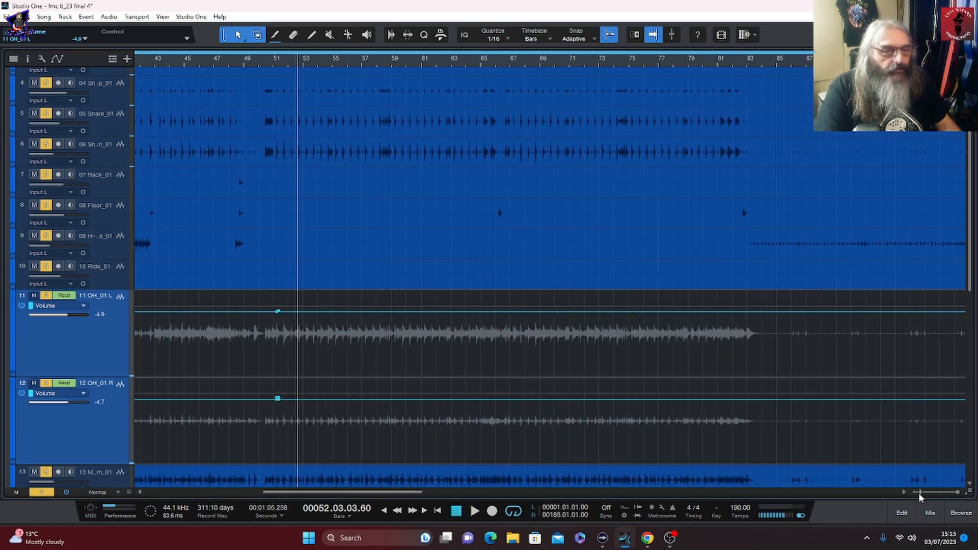
{"action": "left_click_drag", "start_coordinate": [401, 493], "coordinate": [561, 504]}
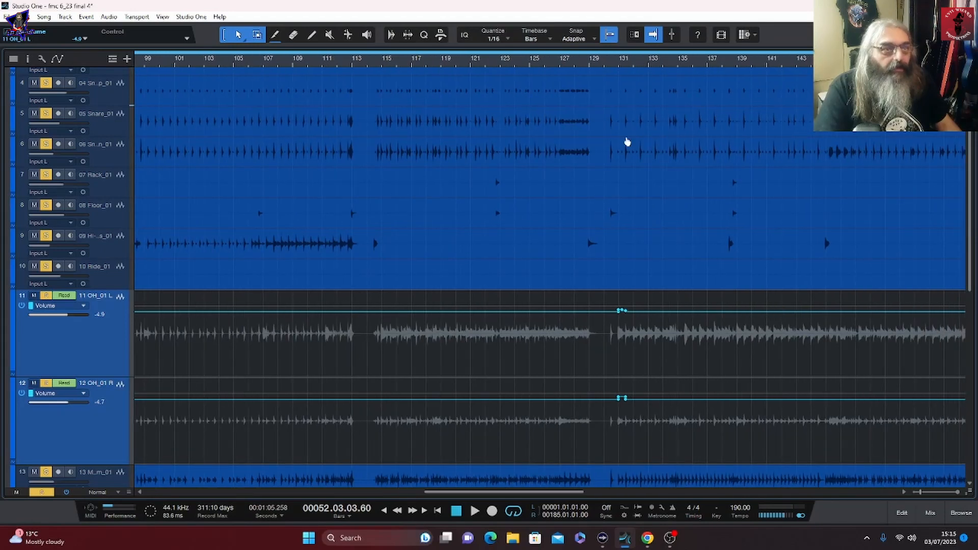
{"action": "left_click", "coordinate": [612, 62]}
{"action": "key", "text": "space"}
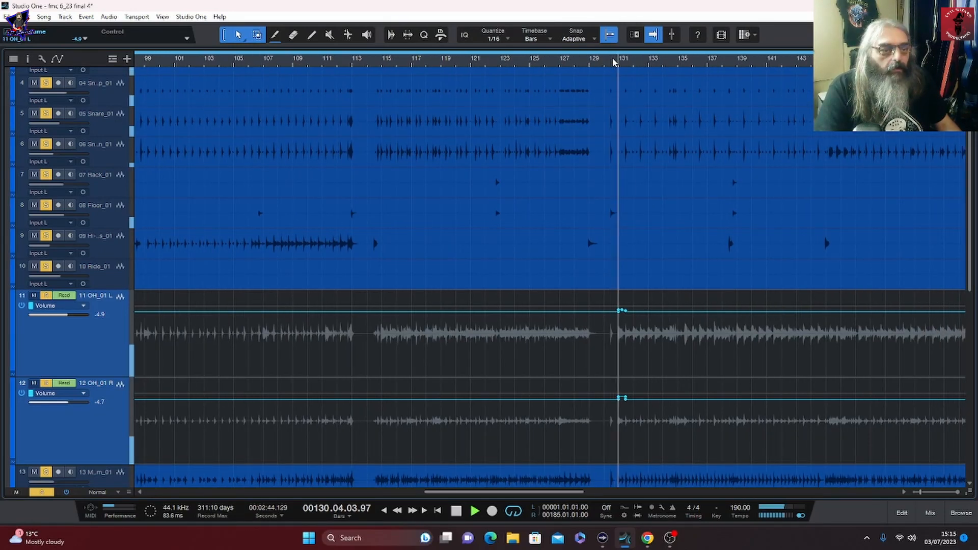
{"action": "key", "text": "space"}
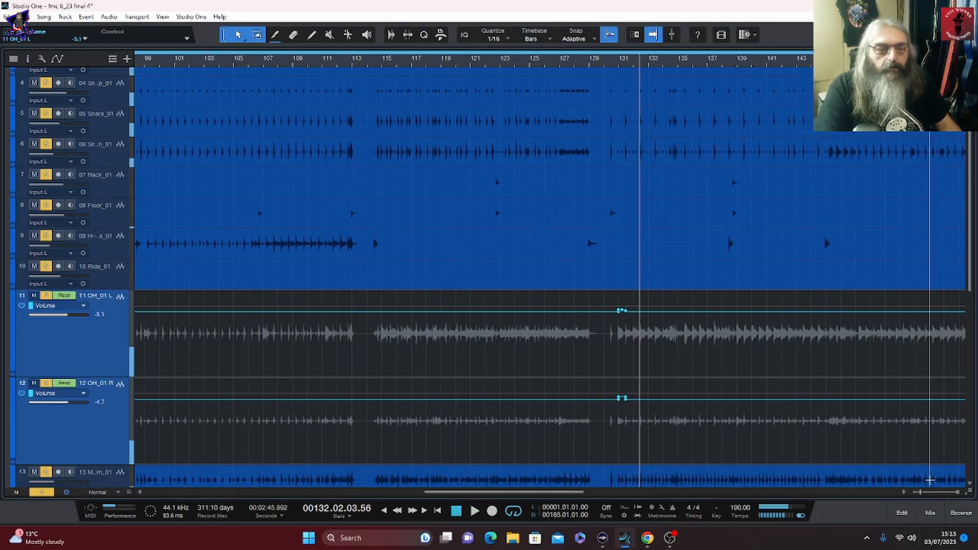
Examine the Drums bus volume automation near bar 99, audition it twice from around bar 98, and return to the full-song drum track overview.
{"action": "left_click_drag", "start_coordinate": [918, 490], "coordinate": [913, 492]}
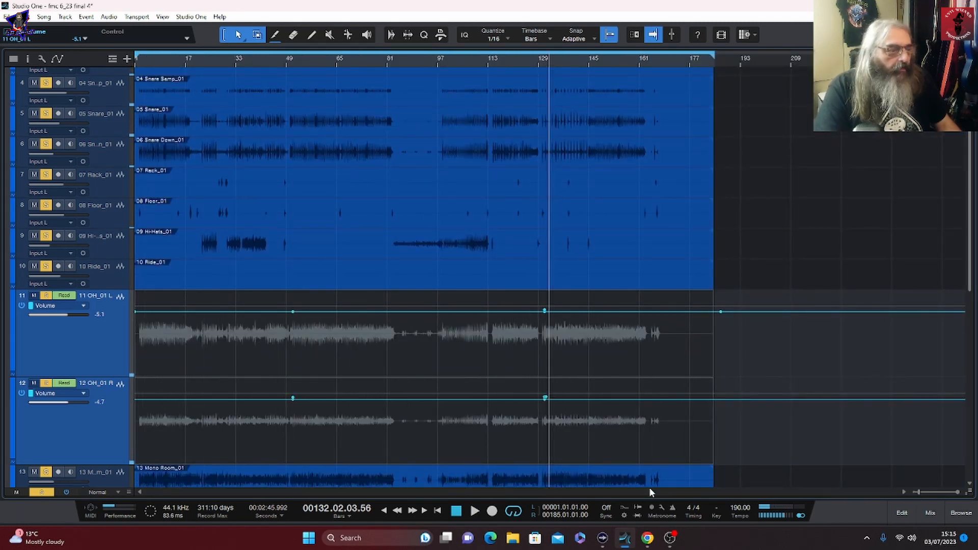
{"action": "scroll", "coordinate": [552, 441], "scroll_direction": "down", "scroll_amount": 10}
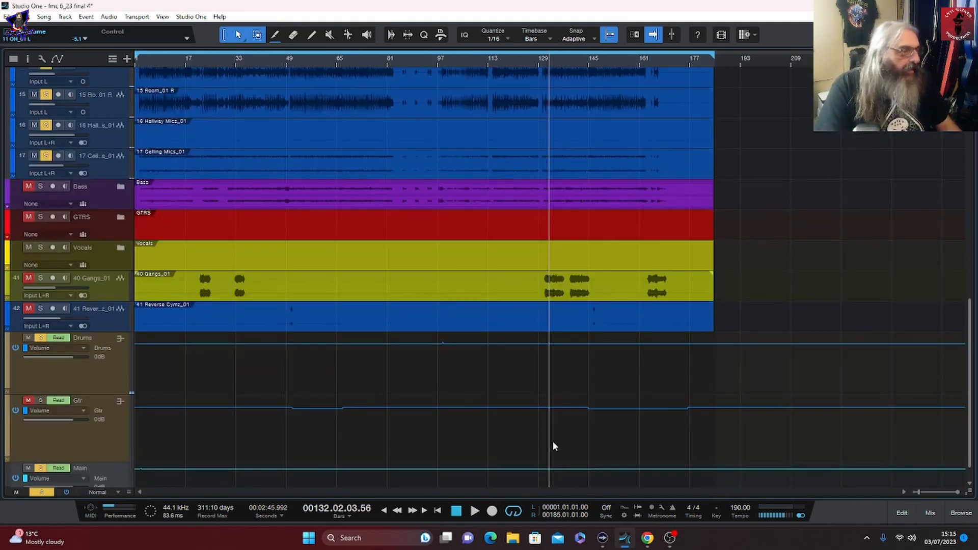
{"action": "left_click", "coordinate": [448, 61]}
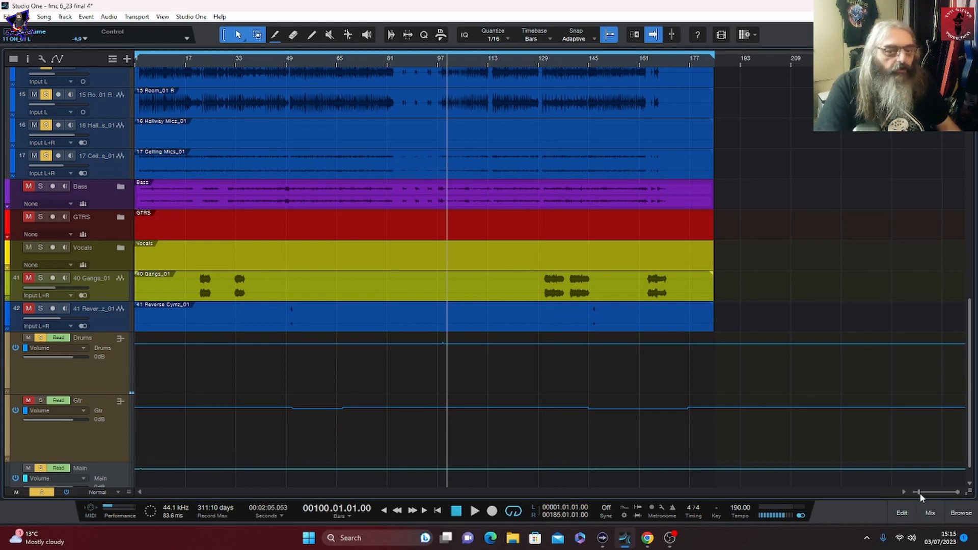
{"action": "left_click_drag", "start_coordinate": [919, 493], "coordinate": [923, 492]}
{"action": "left_click", "coordinate": [399, 59]}
{"action": "left_click", "coordinate": [396, 60]}
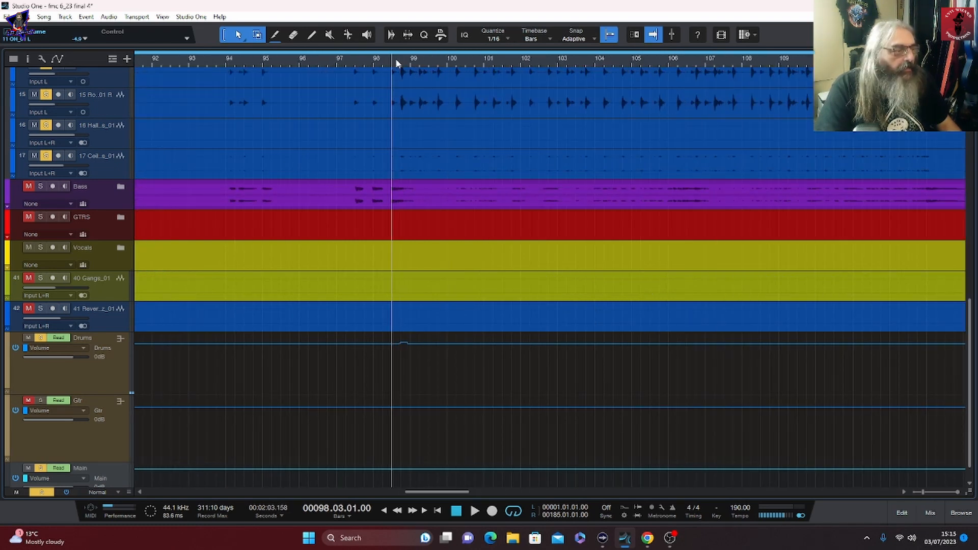
{"action": "key", "text": "space"}
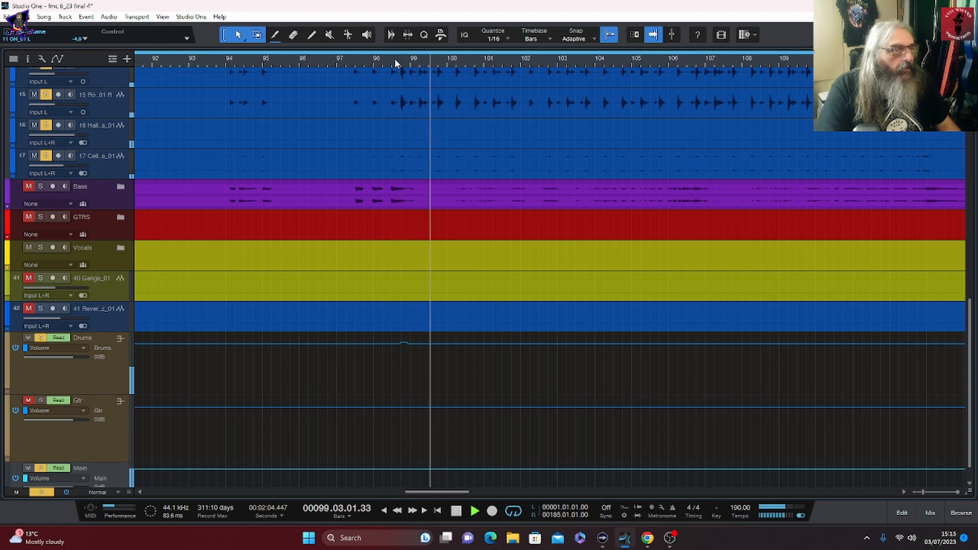
{"action": "left_click", "coordinate": [383, 60]}
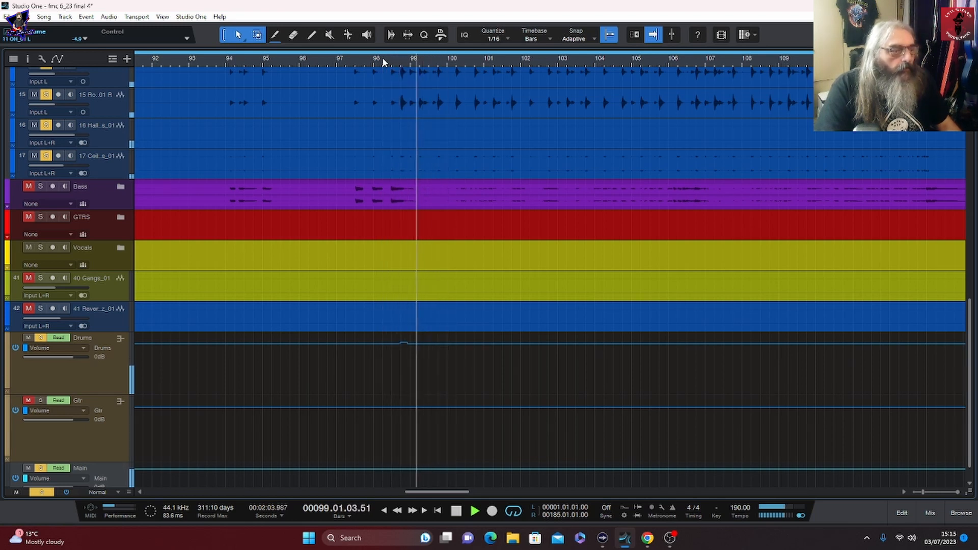
{"action": "key", "text": "space"}
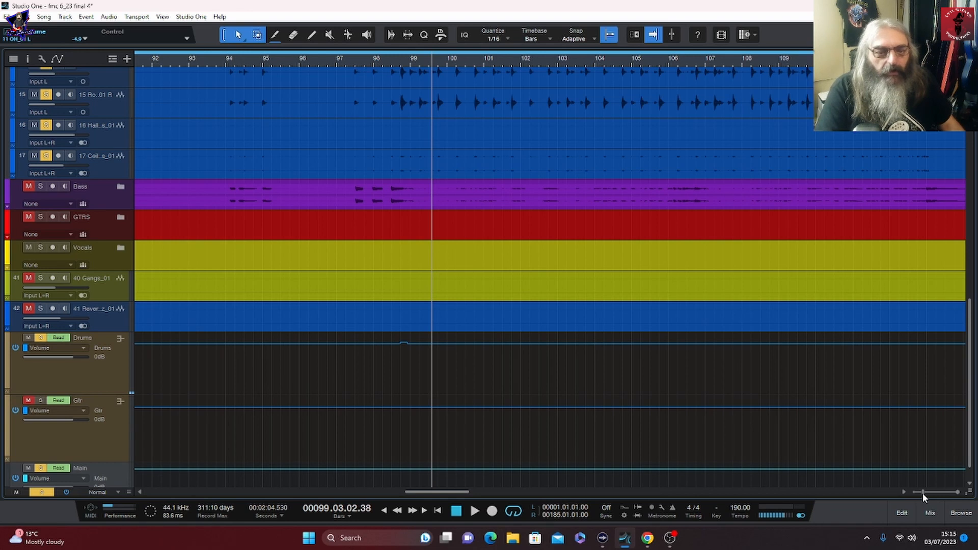
{"action": "left_click_drag", "start_coordinate": [921, 493], "coordinate": [917, 492]}
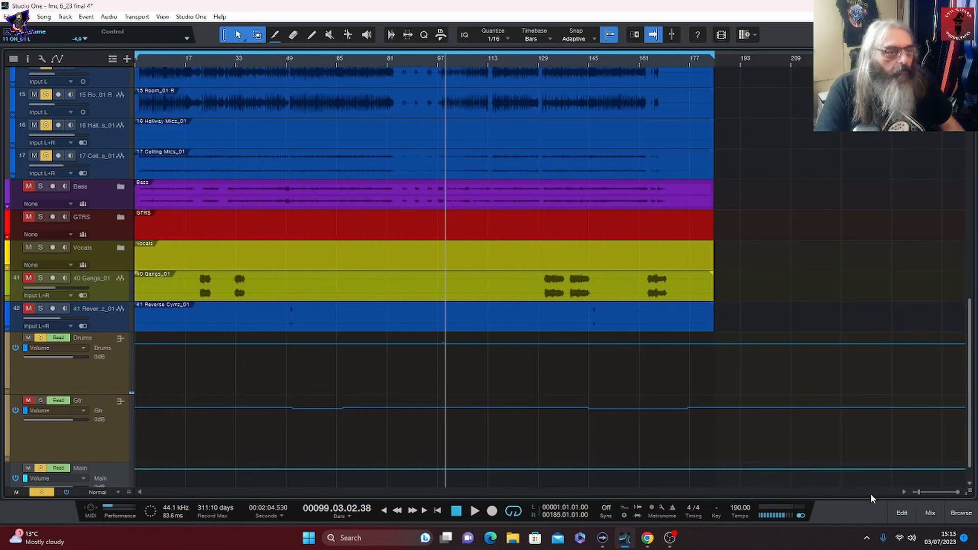
{"action": "scroll", "coordinate": [769, 396], "scroll_direction": "up", "scroll_amount": 10}
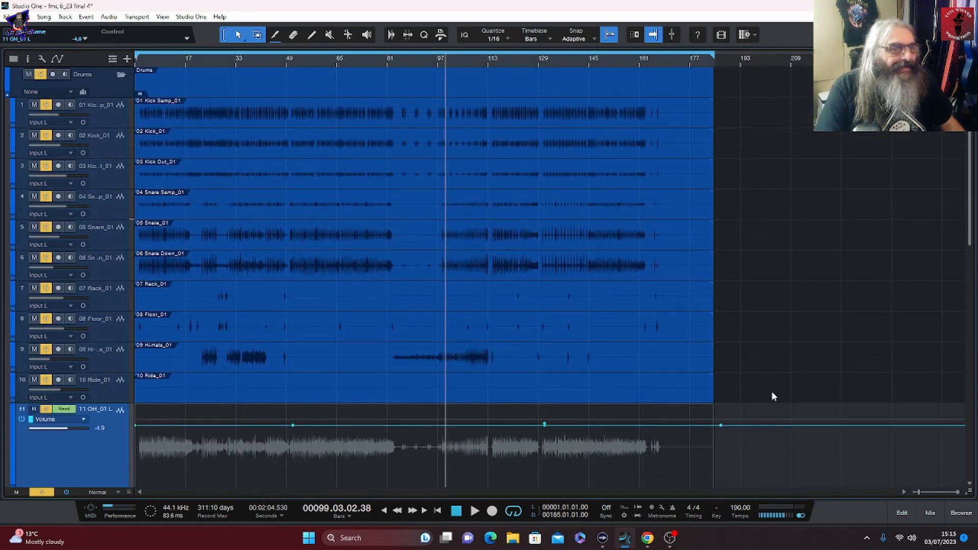
Show the mixer at the two Bass DI channels and audition both soloed basses from the song's opening bars.
{"action": "left_click", "coordinate": [934, 516]}
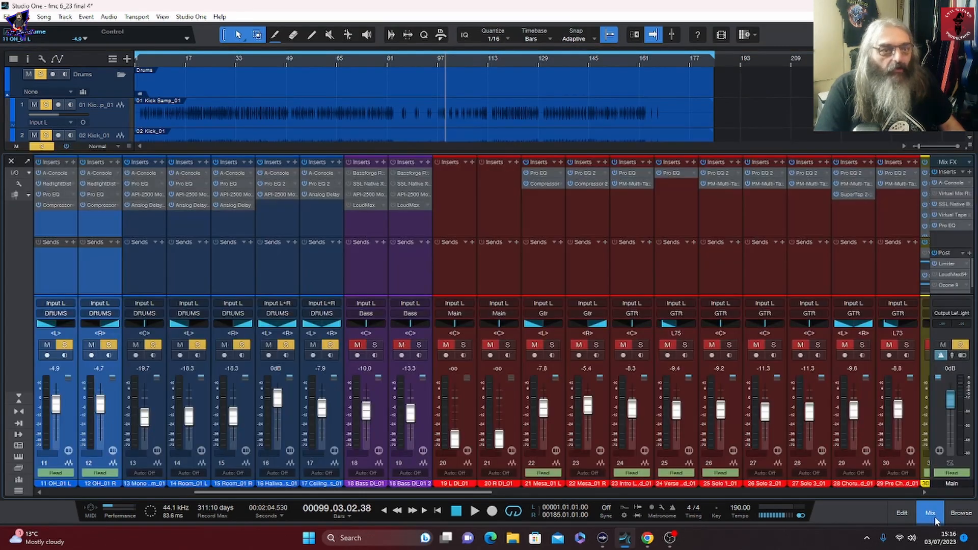
{"action": "left_click_drag", "start_coordinate": [451, 493], "coordinate": [360, 493]}
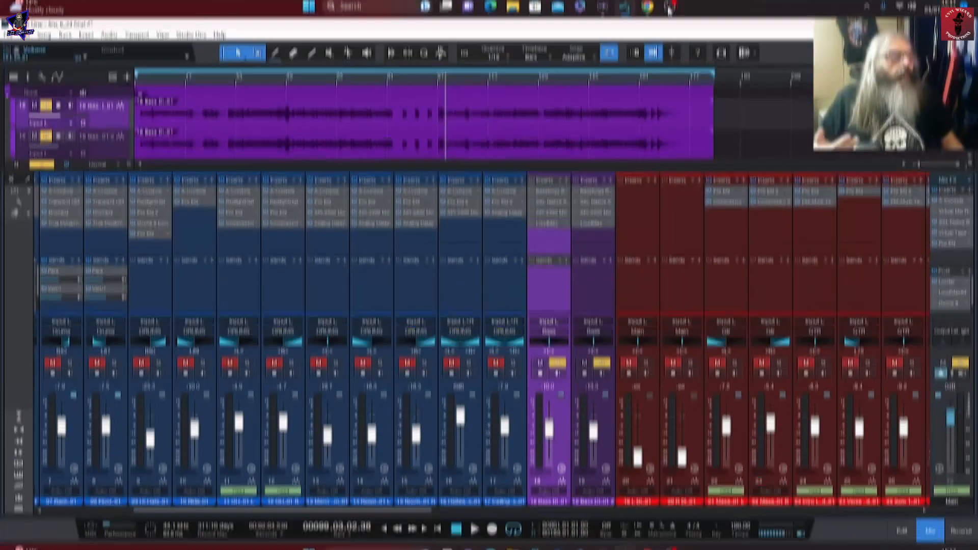
{"action": "left_click", "coordinate": [154, 57]}
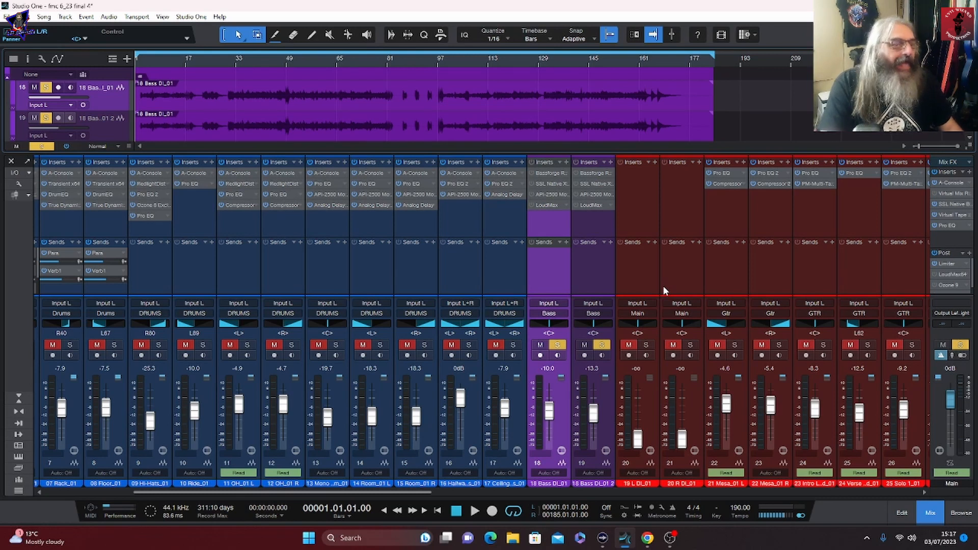
{"action": "key", "text": "space"}
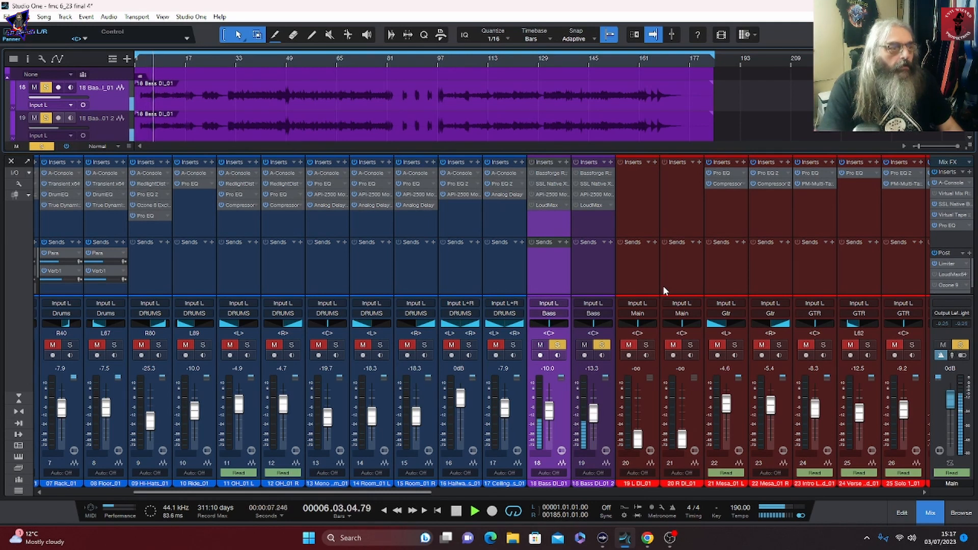
{"action": "key", "text": "space"}
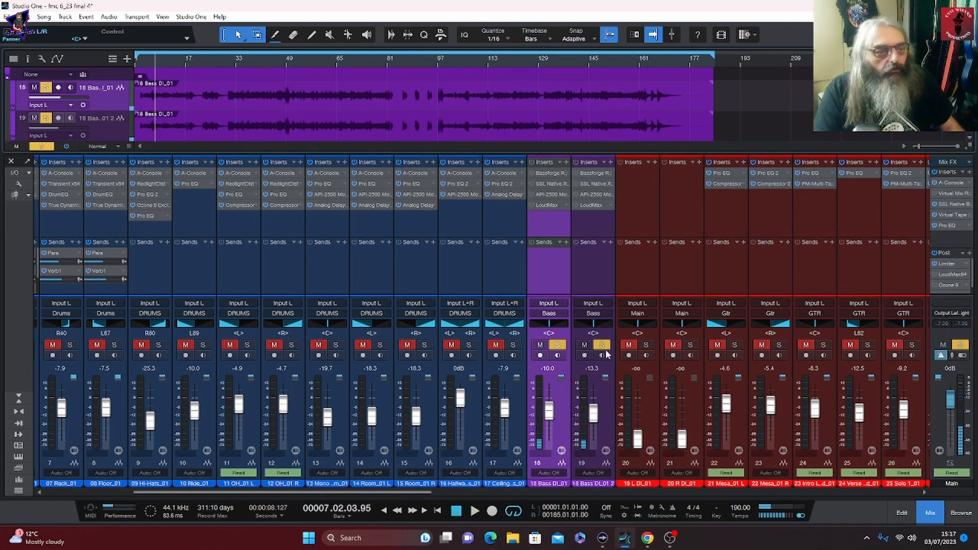
Unsolo and mute the second bass channel, 18 Bass DI_01 2, and audition 18 Bass DI_01 on its own.
{"action": "left_click", "coordinate": [601, 345]}
{"action": "left_click", "coordinate": [584, 344]}
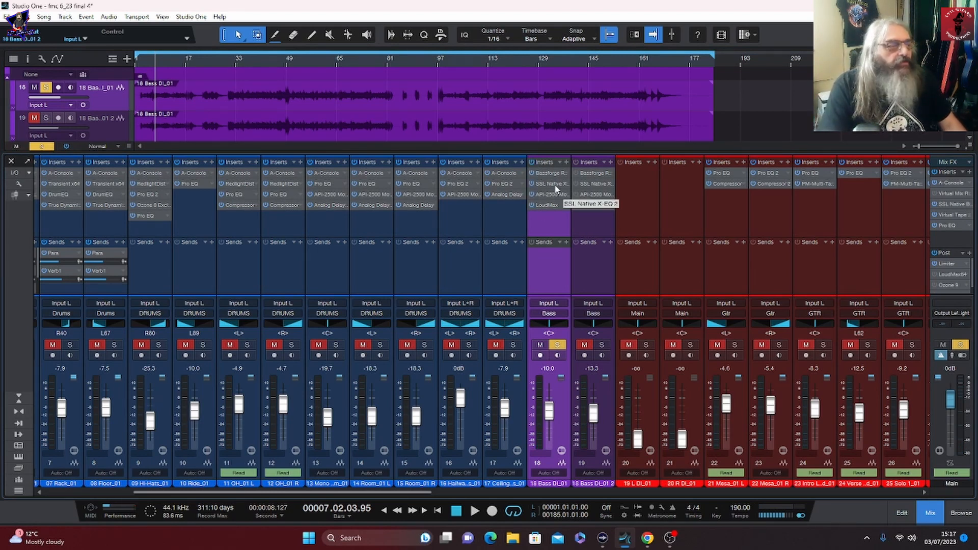
{"action": "key", "text": "space"}
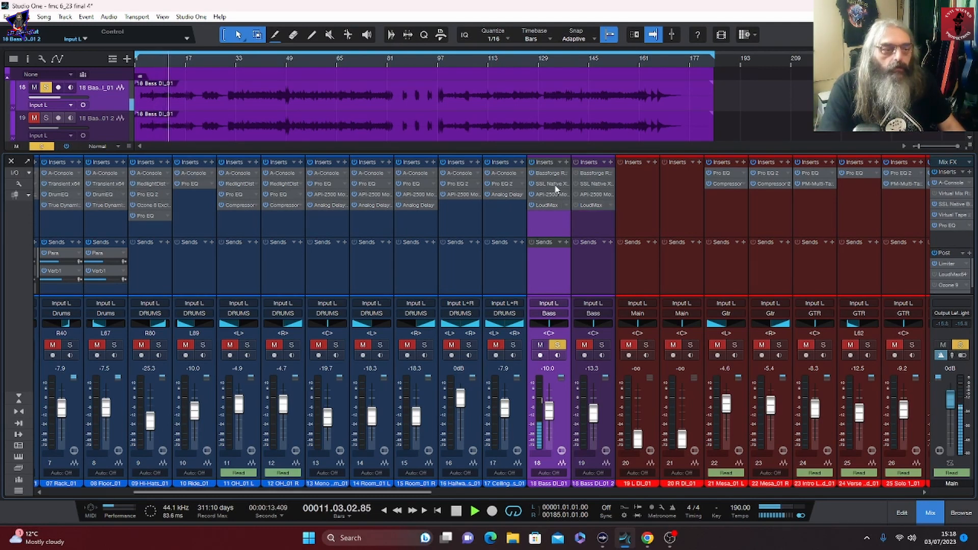
{"action": "key", "text": "space"}
Examine the Bassforge Rex Brown insert on 18 Bass DI_01 through its preamp, amp, cabinet, FX, parametric EQ and compressor sections.
{"action": "left_click", "coordinate": [546, 172]}
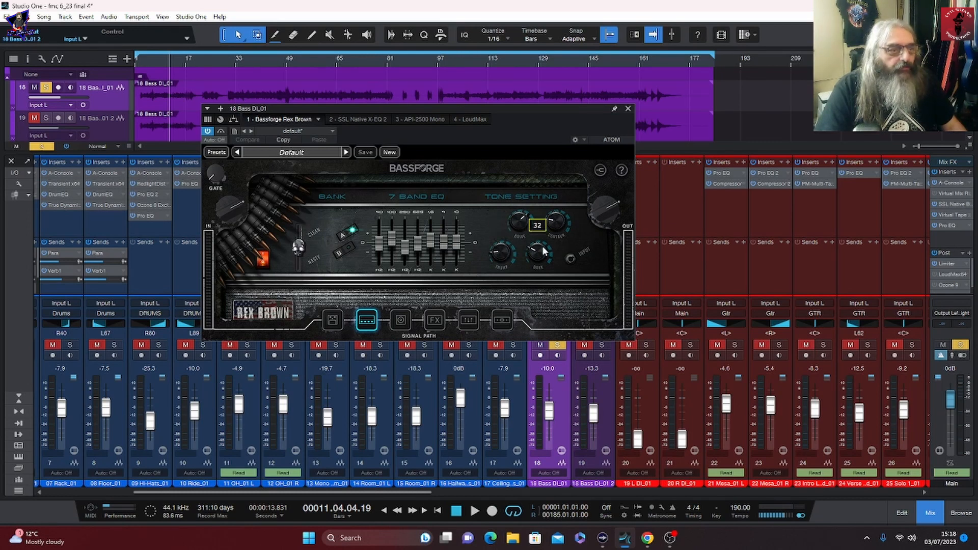
{"action": "left_click", "coordinate": [333, 319]}
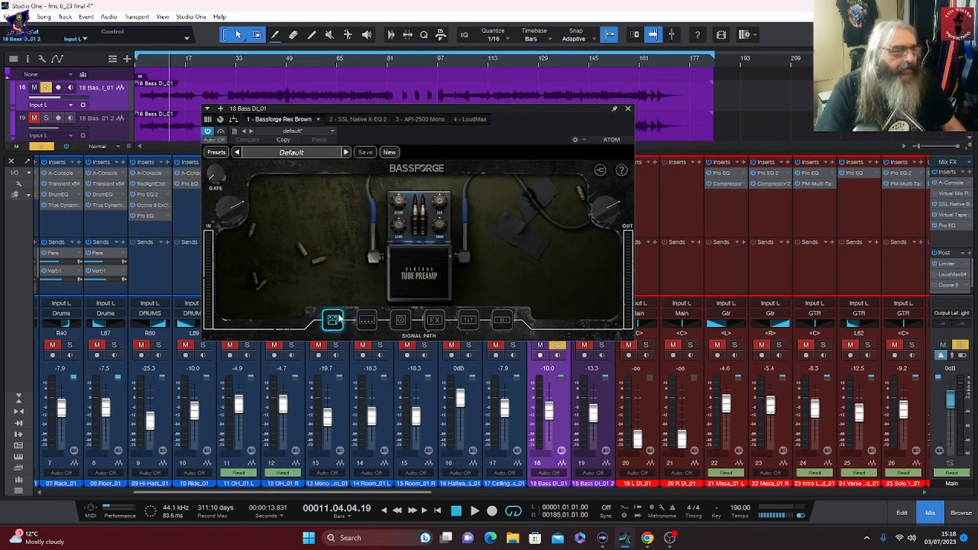
{"action": "left_click", "coordinate": [368, 321]}
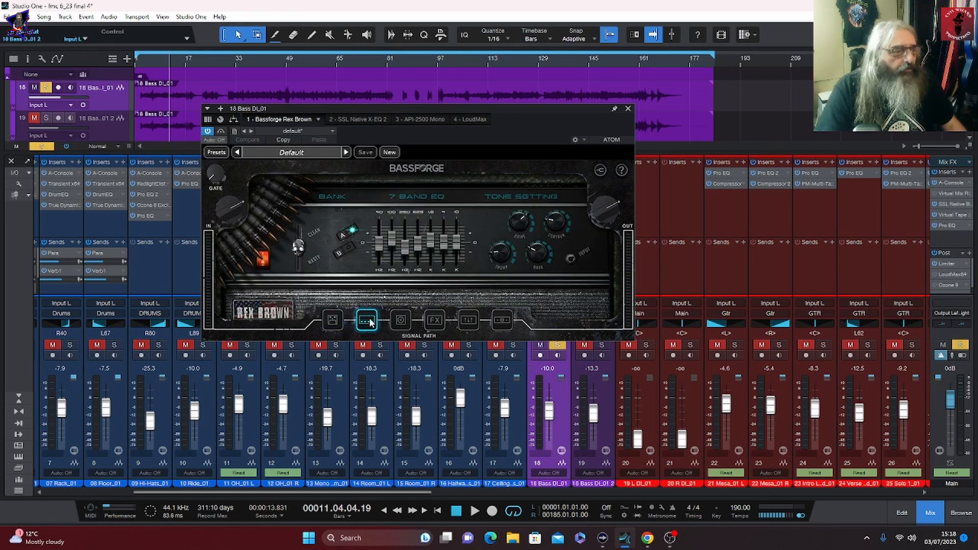
{"action": "left_click", "coordinate": [397, 319]}
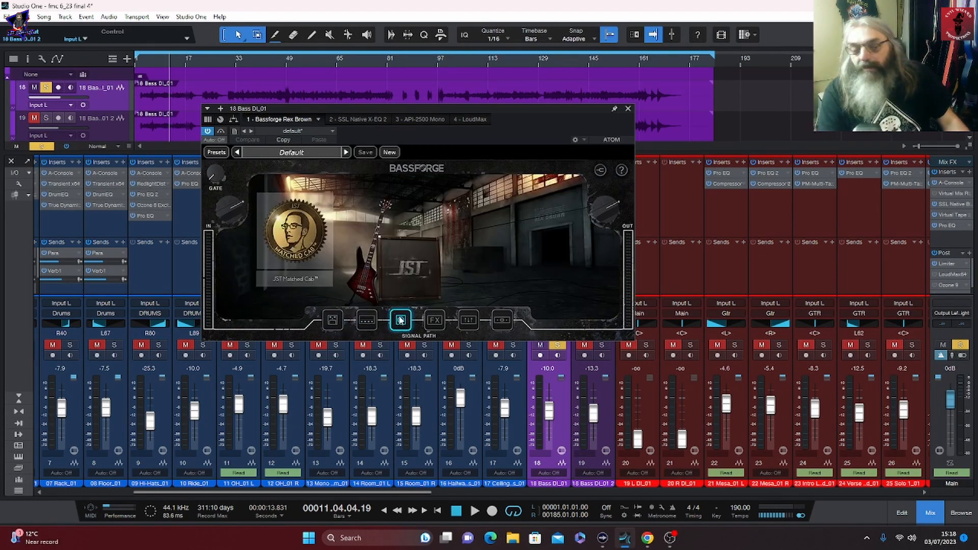
{"action": "left_click", "coordinate": [433, 320]}
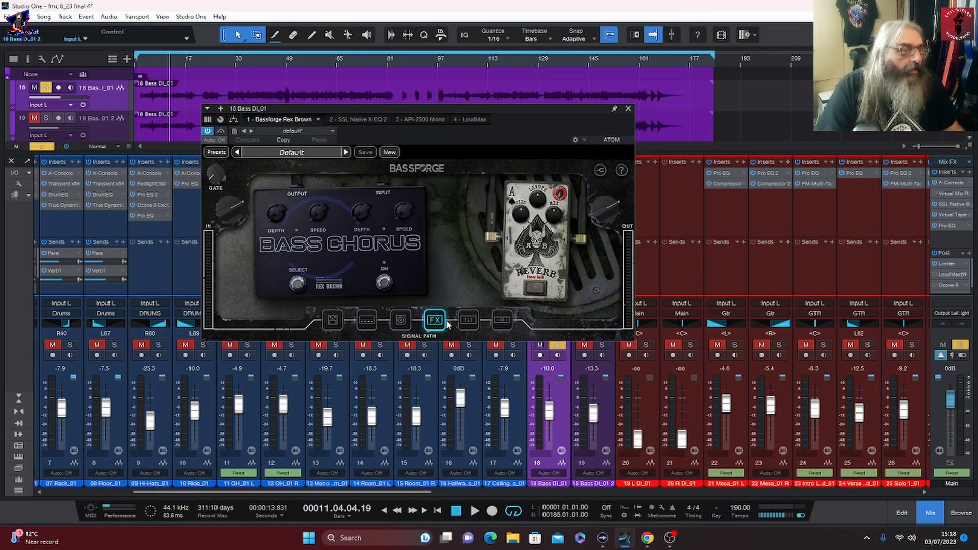
{"action": "left_click", "coordinate": [467, 321]}
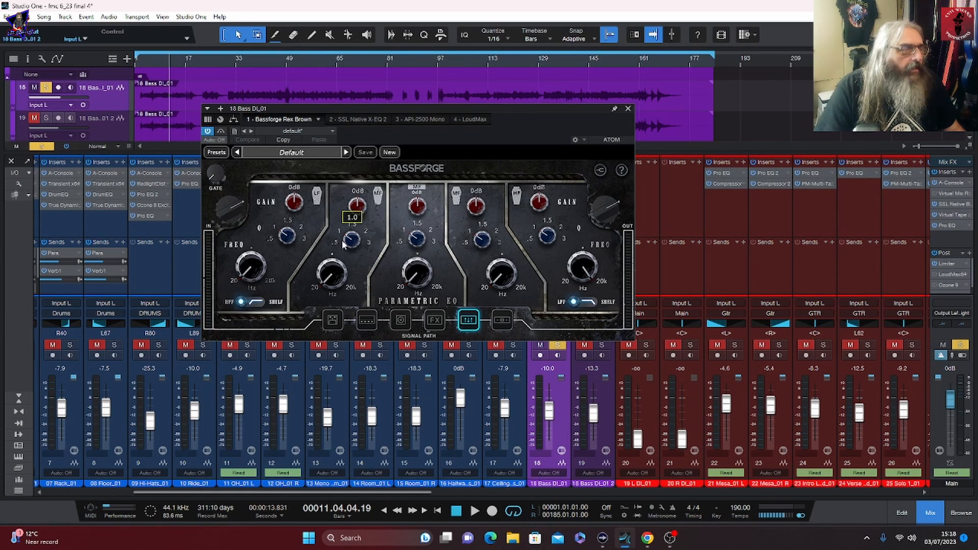
{"action": "left_click", "coordinate": [500, 321]}
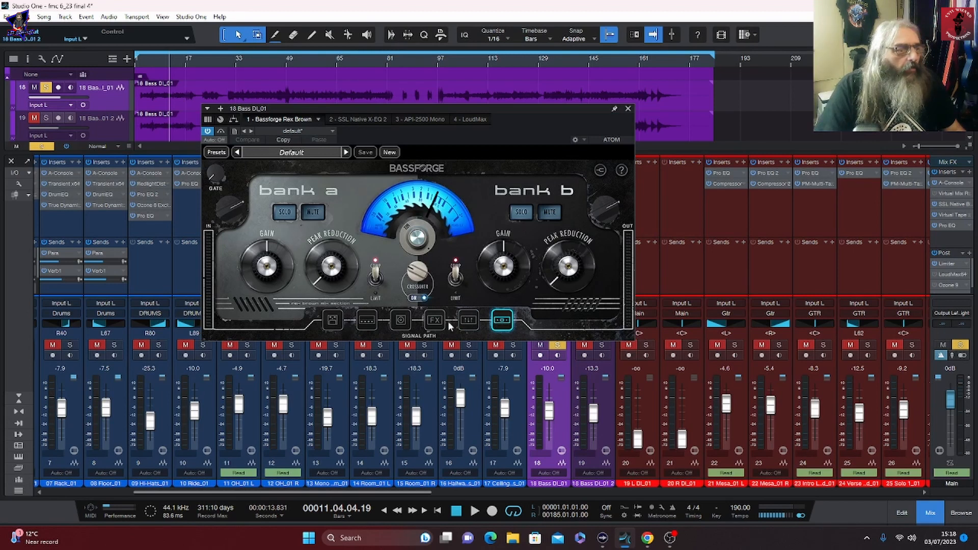
{"action": "left_click", "coordinate": [366, 321]}
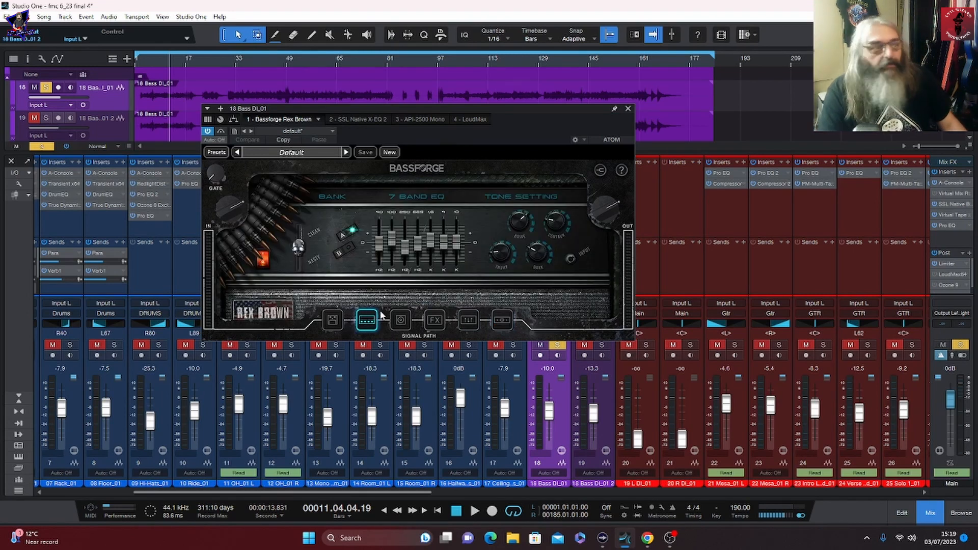
Examine the SSL Native X-EQ 2 curve on 18 Bass DI_01, inspecting the high-pass, low boost, upper boost and low-pass bands.
{"action": "left_click", "coordinate": [351, 119]}
{"action": "left_click_drag", "start_coordinate": [434, 105], "coordinate": [437, 91]}
{"action": "left_click", "coordinate": [302, 311]}
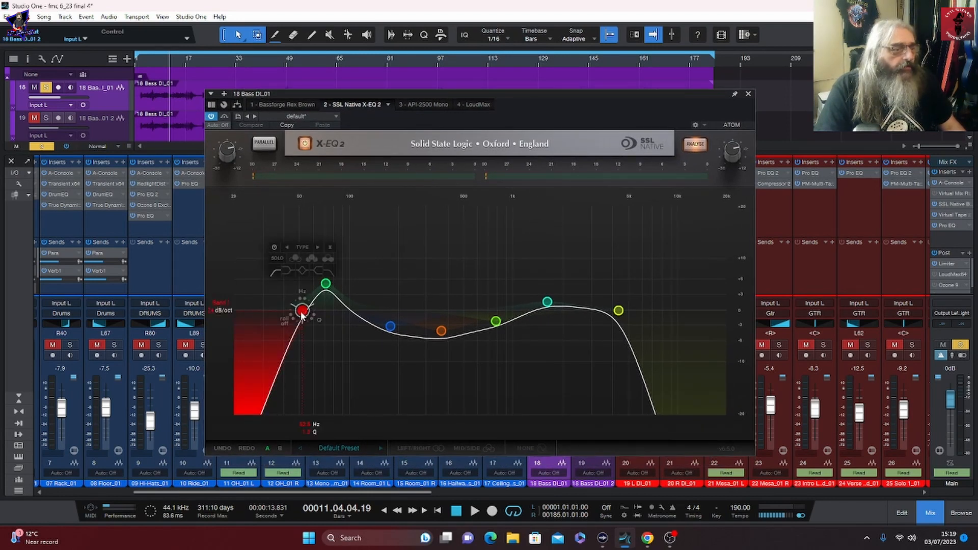
{"action": "left_click", "coordinate": [324, 283]}
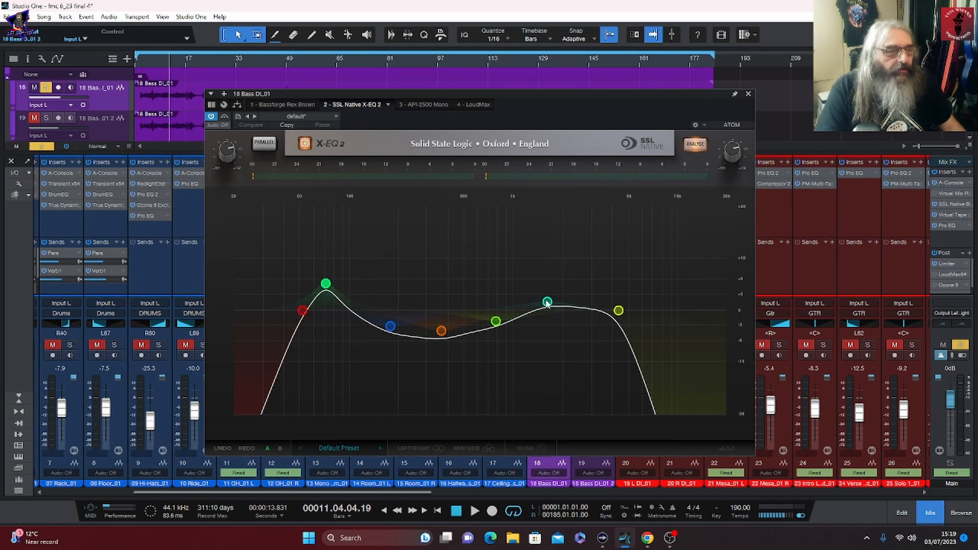
{"action": "mouse_move", "coordinate": [547, 302]}
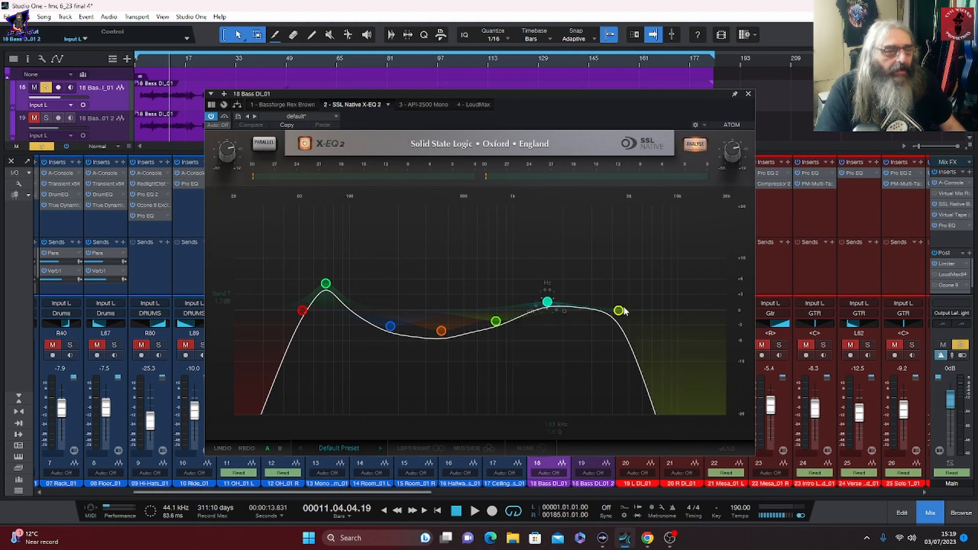
{"action": "mouse_move", "coordinate": [618, 311]}
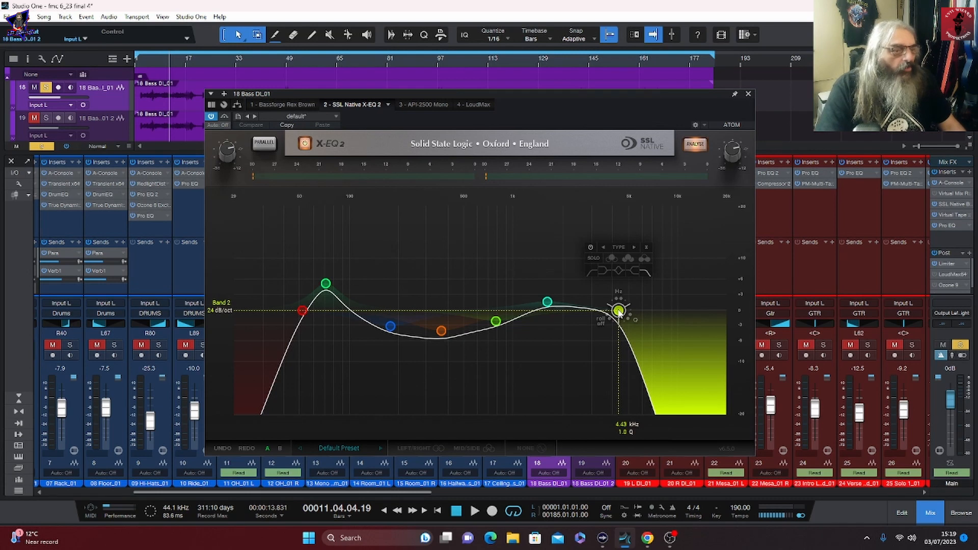
Examine the API-2500 Mono compressor settings on 18 Bass DI_01 while auditioning the bass.
{"action": "left_click", "coordinate": [423, 104]}
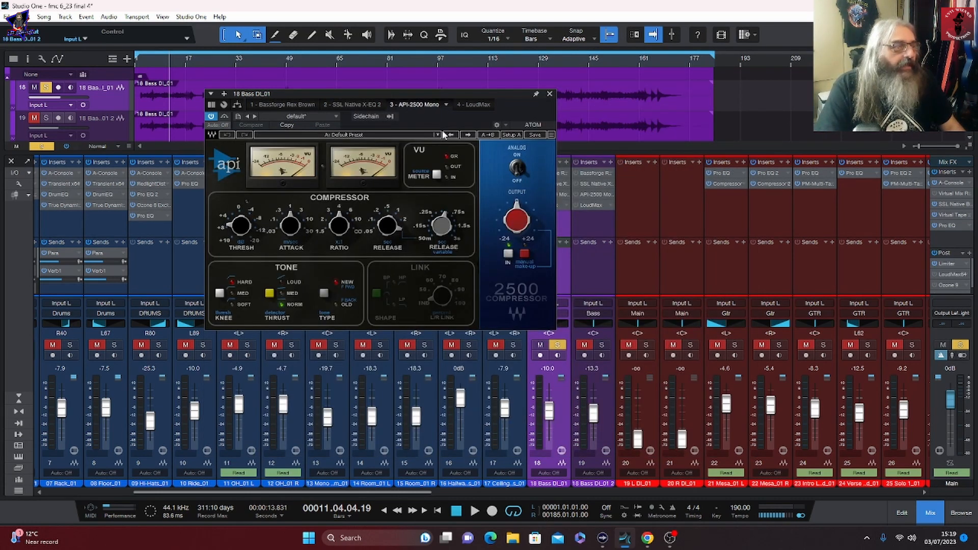
{"action": "key", "text": "space"}
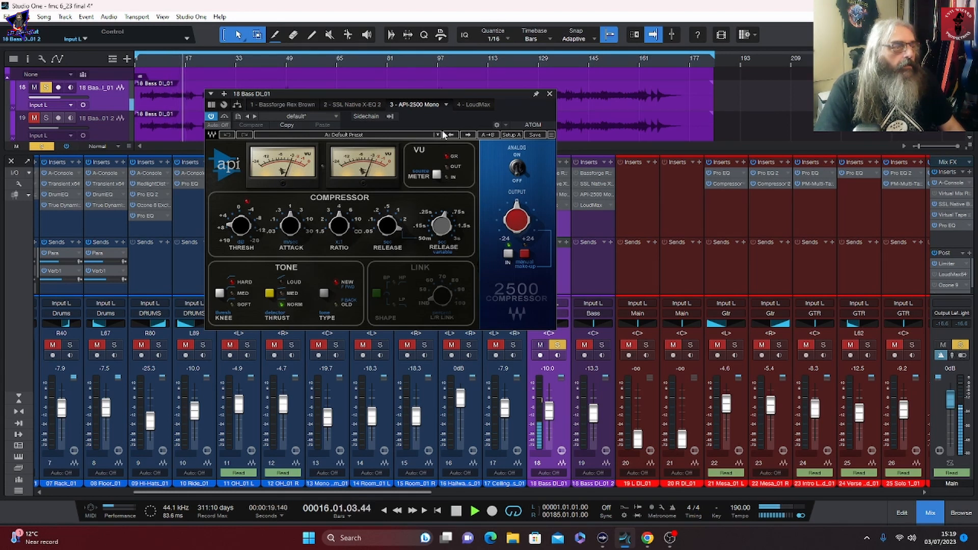
{"action": "key", "text": "space"}
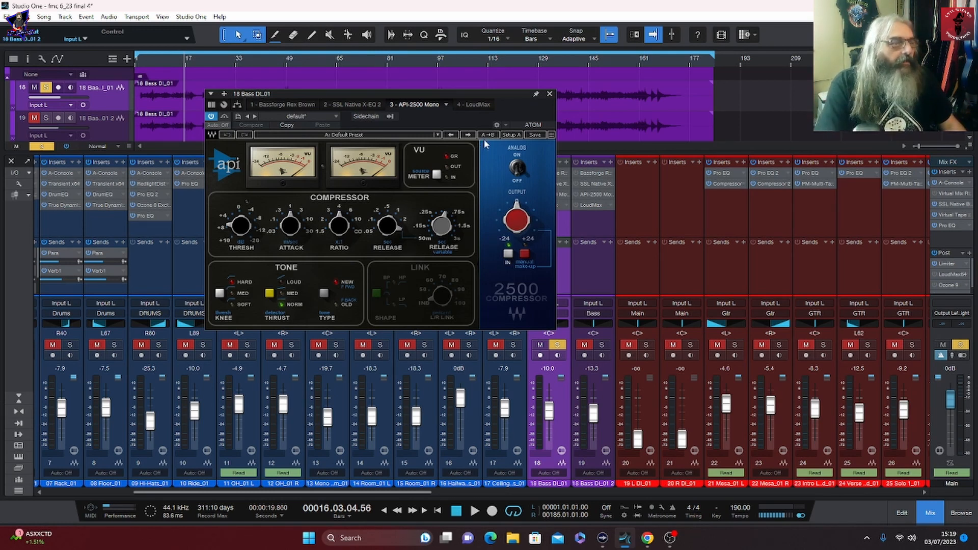
Examine the LoudMax limiter on 18 Bass DI_01 while auditioning the bass from bar 7.
{"action": "left_click", "coordinate": [475, 106]}
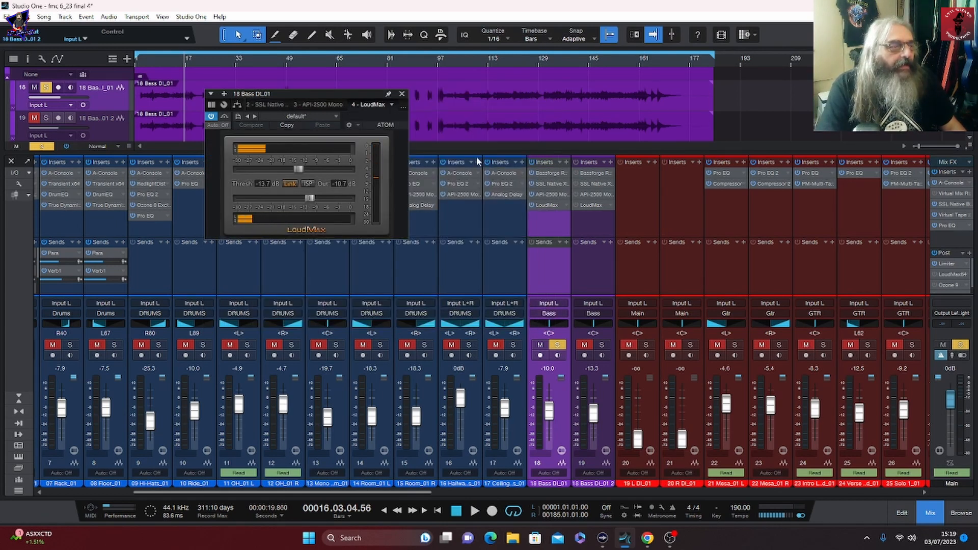
{"action": "left_click", "coordinate": [154, 56]}
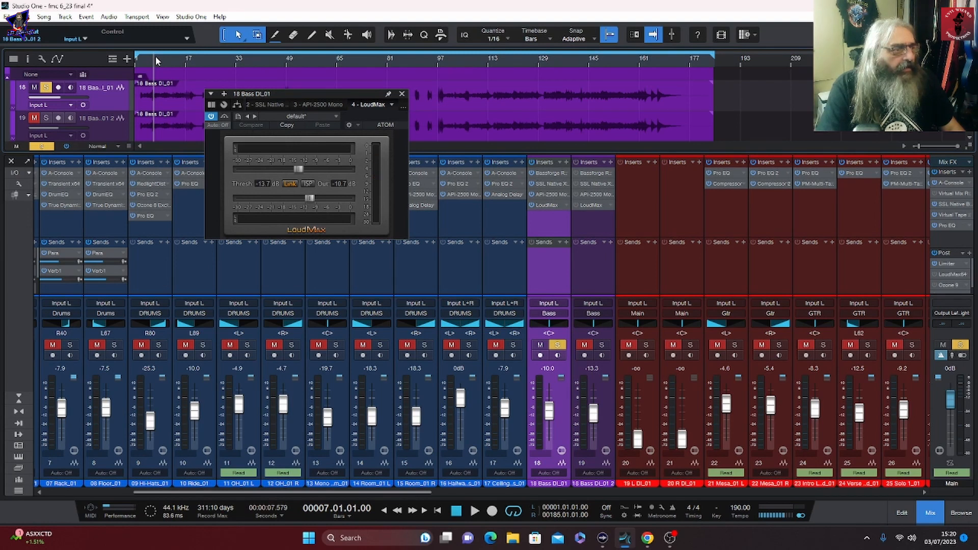
{"action": "key", "text": "space"}
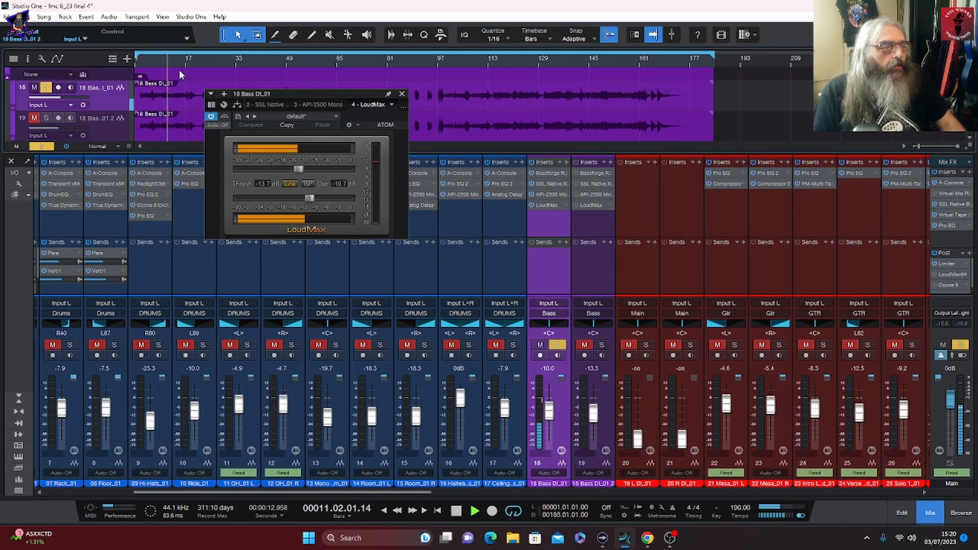
{"action": "key", "text": "space"}
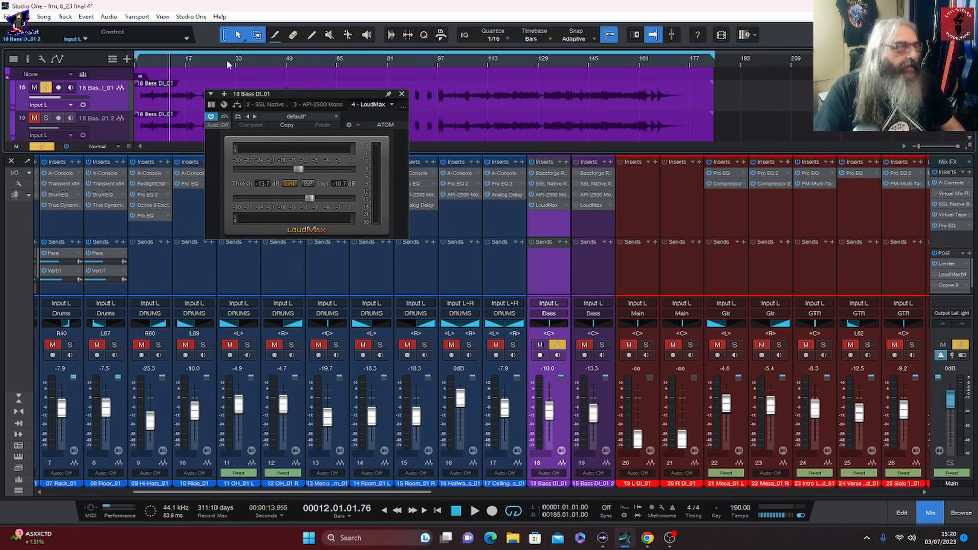
Switch the solo from 18 Bass DI_01 to 18 Bass DI_01 2, close the LoudMax window and audition from about bar 3.
{"action": "left_click", "coordinate": [557, 345]}
{"action": "left_click", "coordinate": [601, 344]}
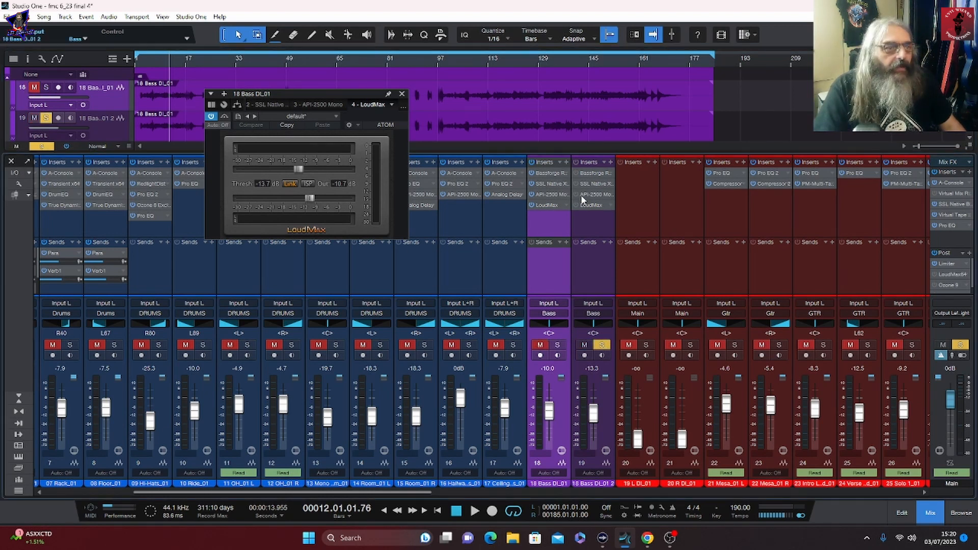
{"action": "left_click", "coordinate": [142, 59]}
{"action": "left_click", "coordinate": [402, 94]}
{"action": "key", "text": "space"}
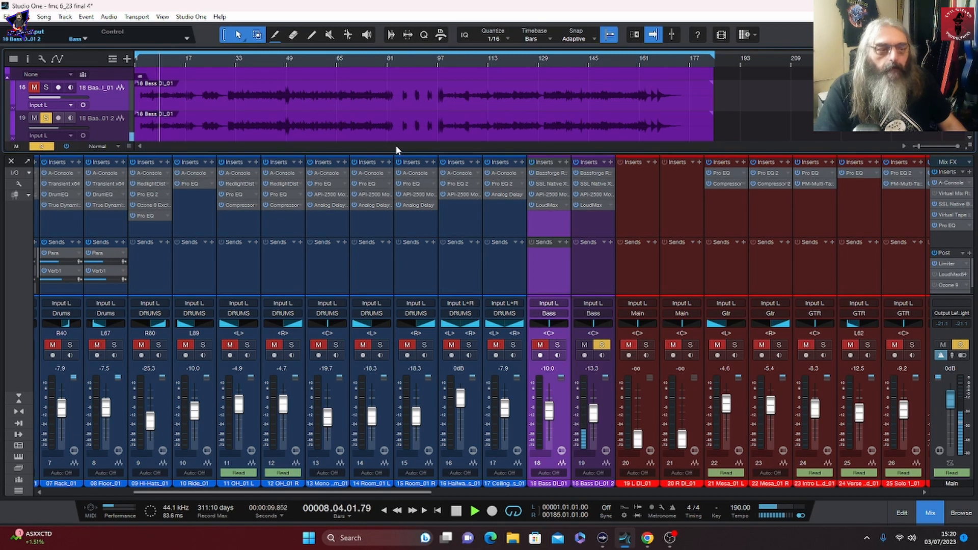
{"action": "key", "text": "space"}
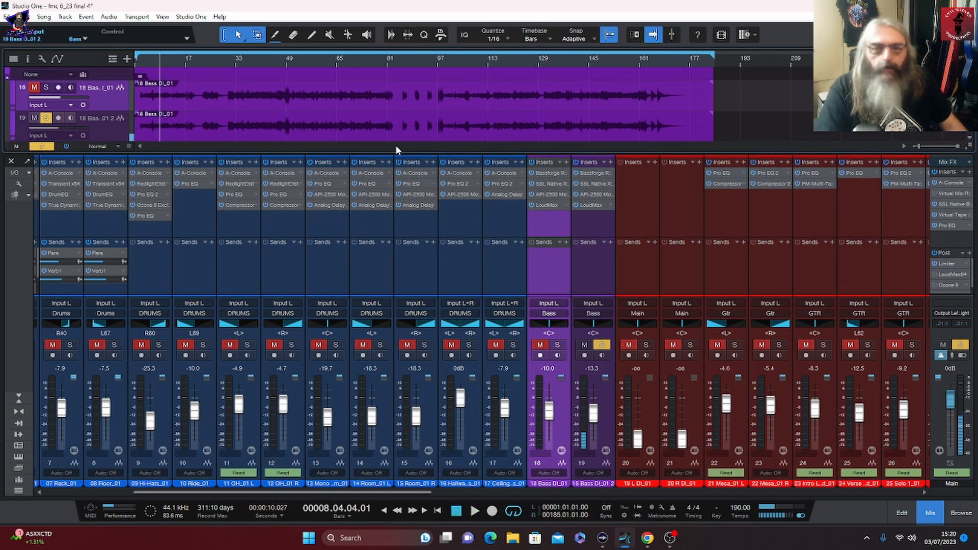
Examine the Bassforge Rex Brown amp on 18 Bass DI_01 2, including its tube preamp pedal, 7-band EQ and tone settings.
{"action": "left_click", "coordinate": [588, 176]}
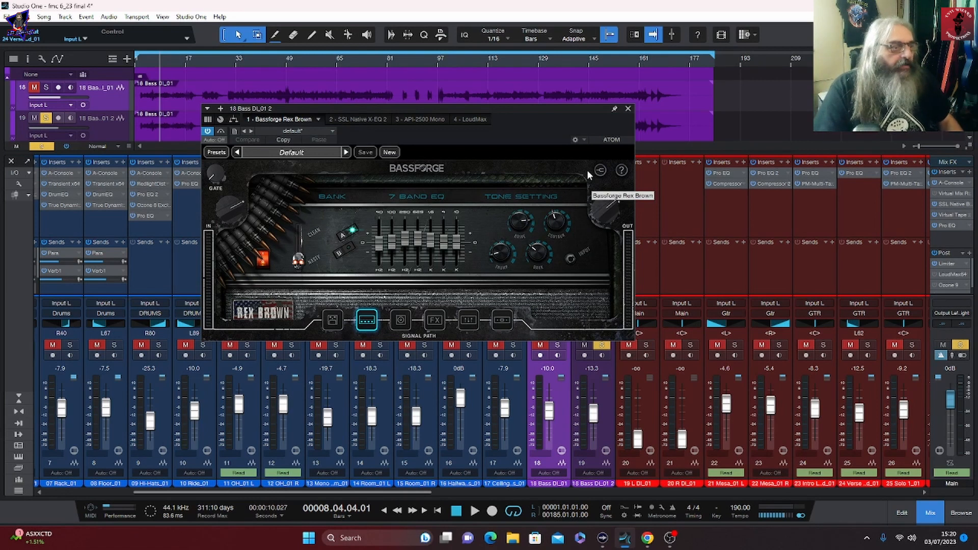
{"action": "mouse_move", "coordinate": [299, 262]}
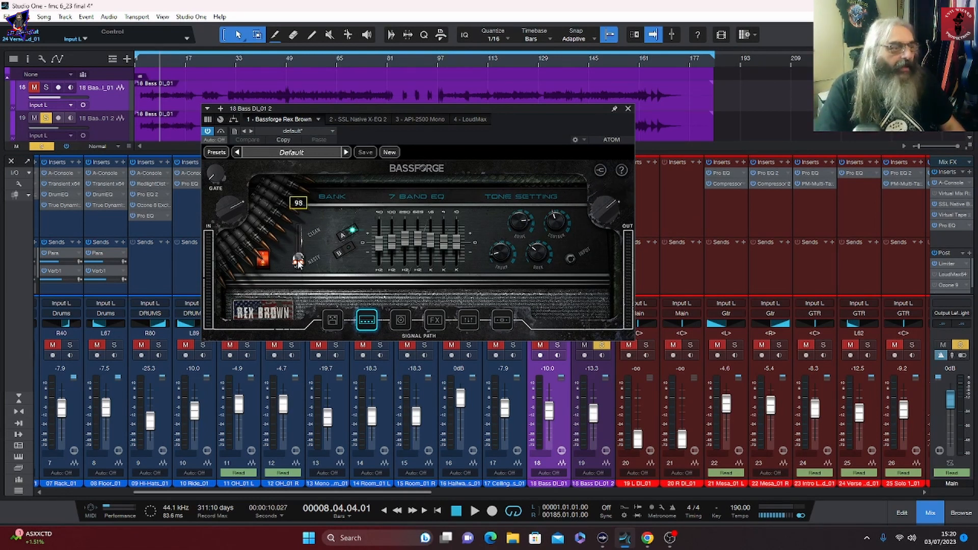
{"action": "left_click", "coordinate": [331, 321]}
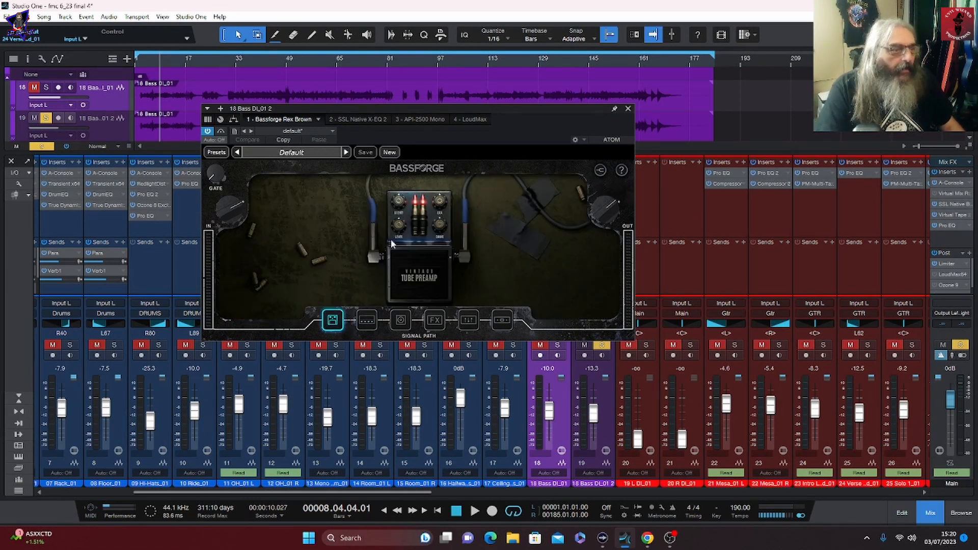
{"action": "left_click", "coordinate": [368, 320]}
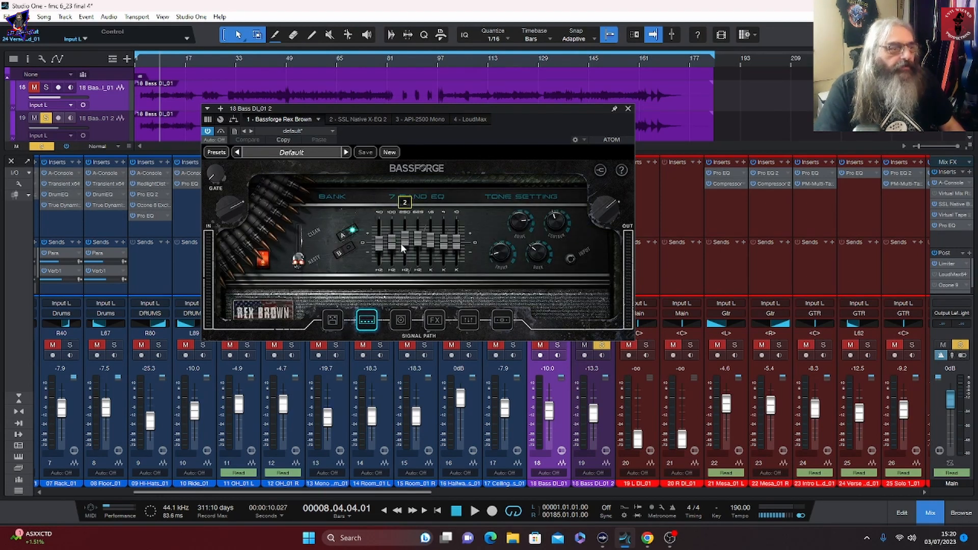
{"action": "mouse_move", "coordinate": [516, 217]}
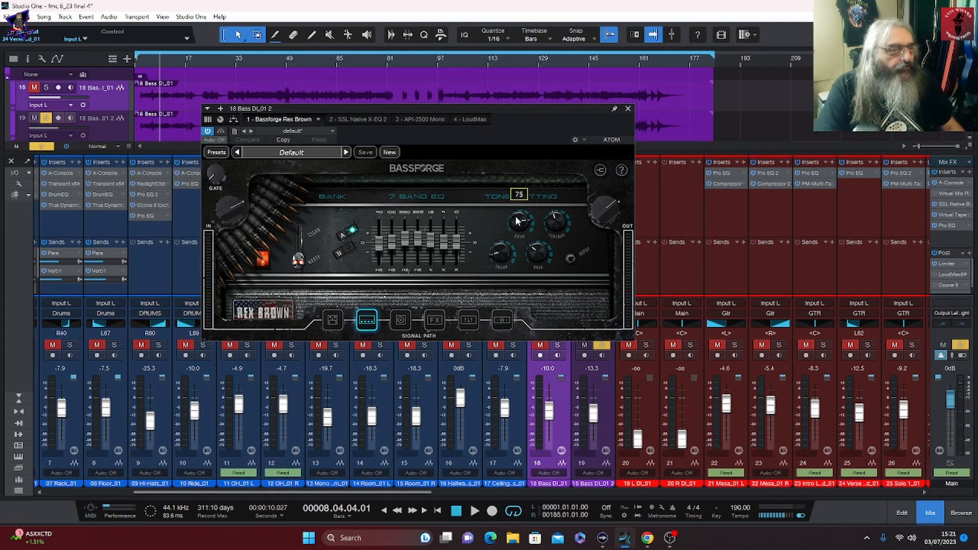
{"action": "mouse_move", "coordinate": [499, 255]}
{"action": "mouse_move", "coordinate": [536, 251]}
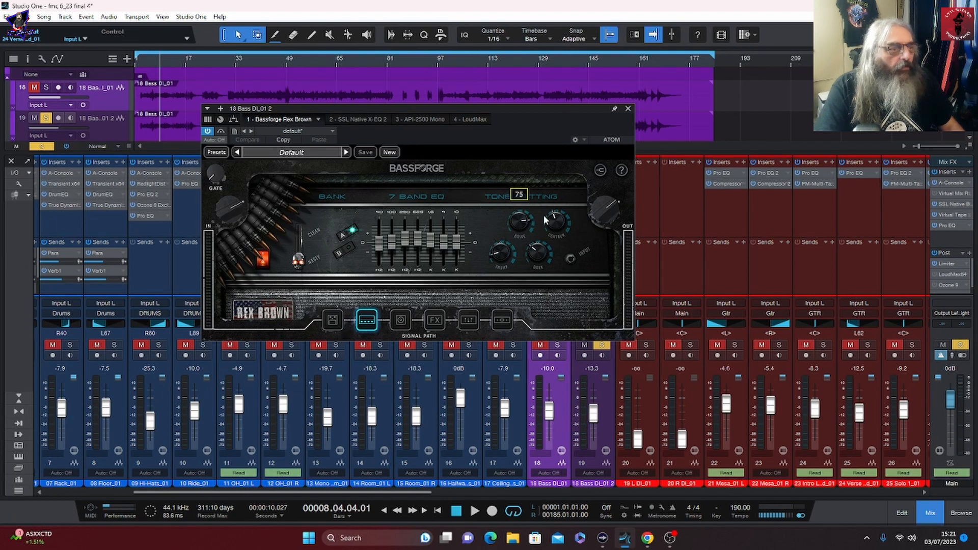
Examine the cabinet, effects, EQ and two-bank compressor stages of the Bassforge signal path on 18 Bass DI_01 2.
{"action": "left_click", "coordinate": [402, 322]}
{"action": "left_click", "coordinate": [434, 321]}
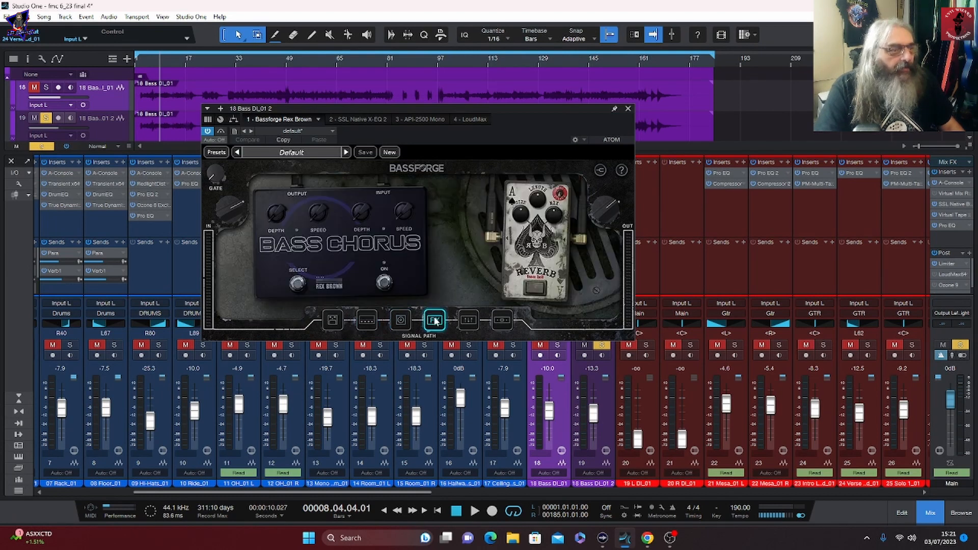
{"action": "left_click", "coordinate": [401, 320]}
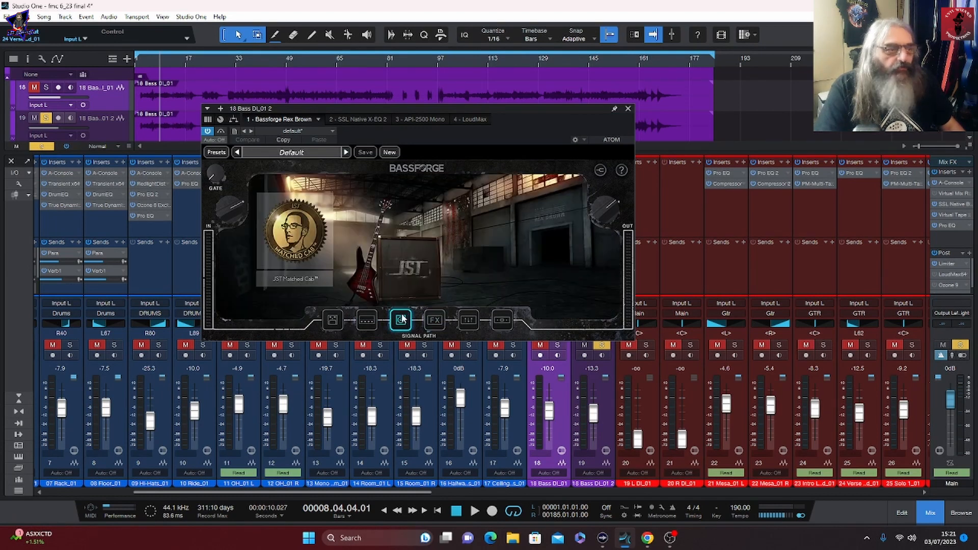
{"action": "left_click", "coordinate": [436, 321]}
{"action": "left_click", "coordinate": [468, 321]}
{"action": "left_click", "coordinate": [502, 321]}
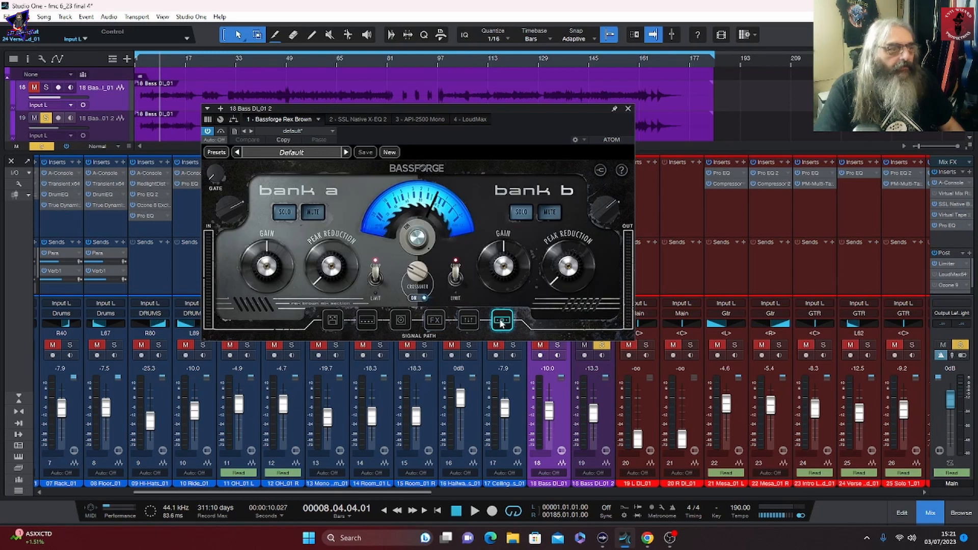
Examine the high-pass and low-pass bands of the SSL Native X-EQ 2 on 18 Bass DI_01 2 and audition the bass.
{"action": "left_click", "coordinate": [359, 118]}
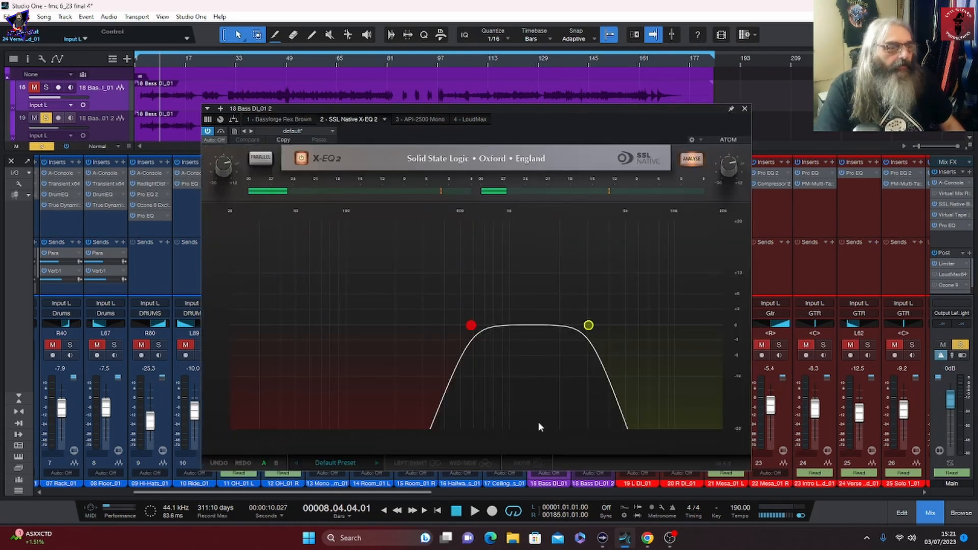
{"action": "left_click", "coordinate": [471, 326]}
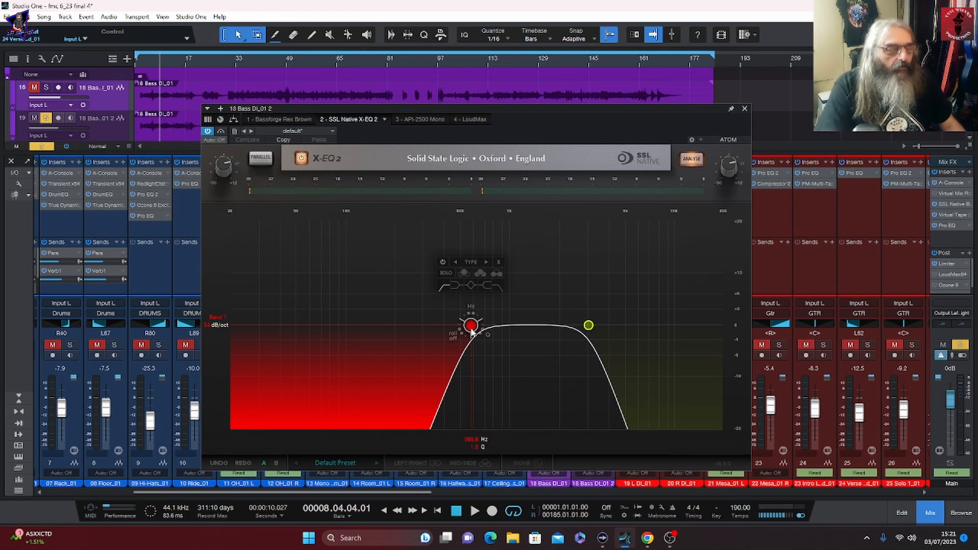
{"action": "left_click", "coordinate": [588, 327]}
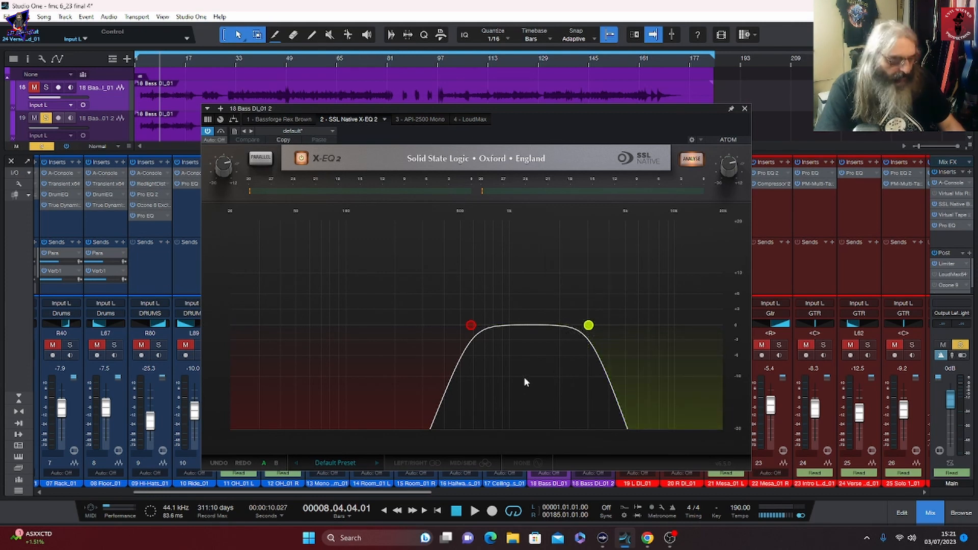
{"action": "key", "text": "space"}
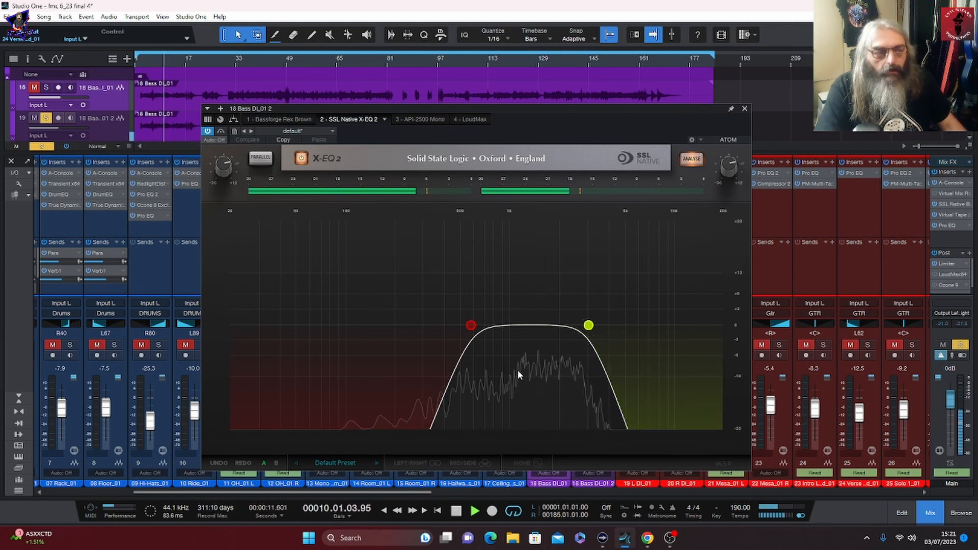
{"action": "key", "text": "space"}
Examine the API-2500 Mono compressor settings on 18 Bass DI_01 2 while auditioning the bass.
{"action": "left_click", "coordinate": [413, 120]}
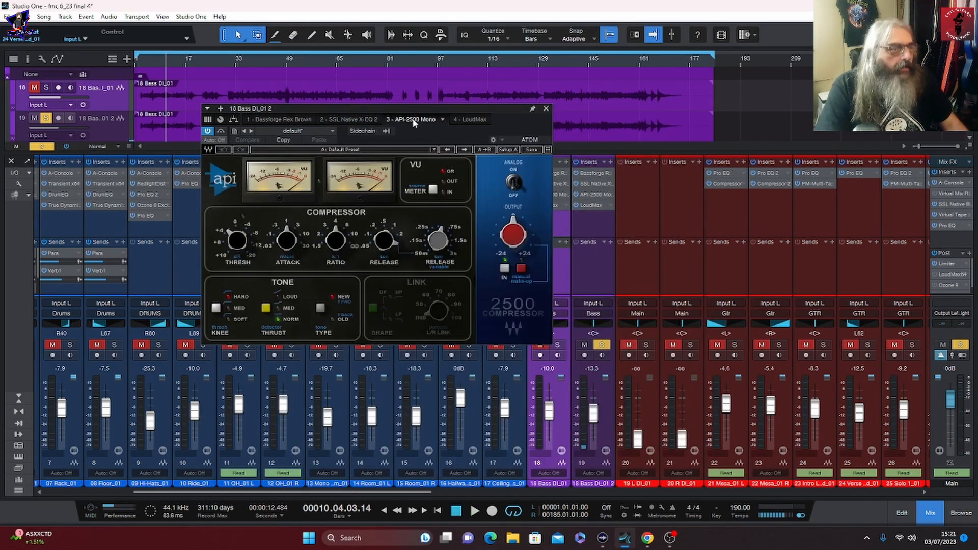
{"action": "key", "text": "space"}
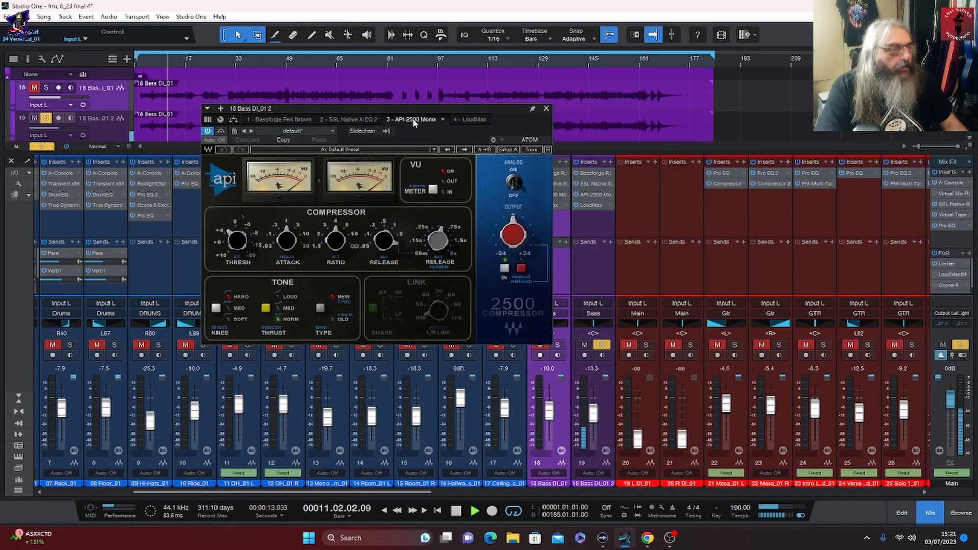
{"action": "key", "text": "space"}
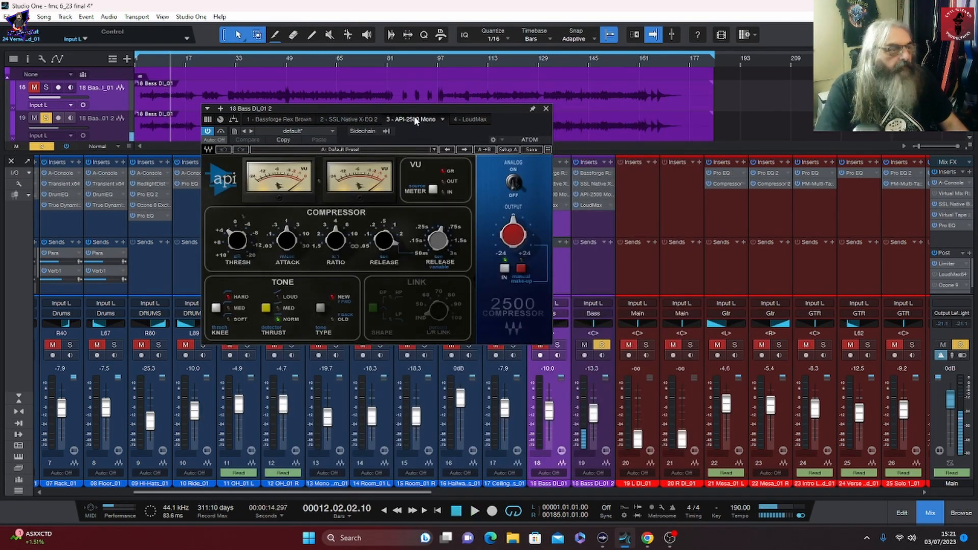
Examine the LoudMax limiter on 18 Bass DI_01 2 while auditioning the bass.
{"action": "left_click", "coordinate": [471, 120]}
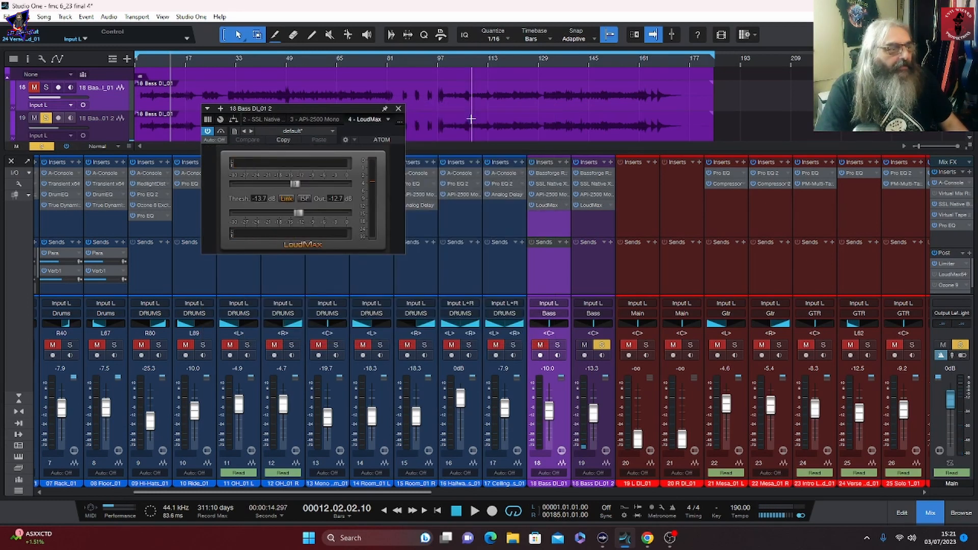
{"action": "key", "text": "space"}
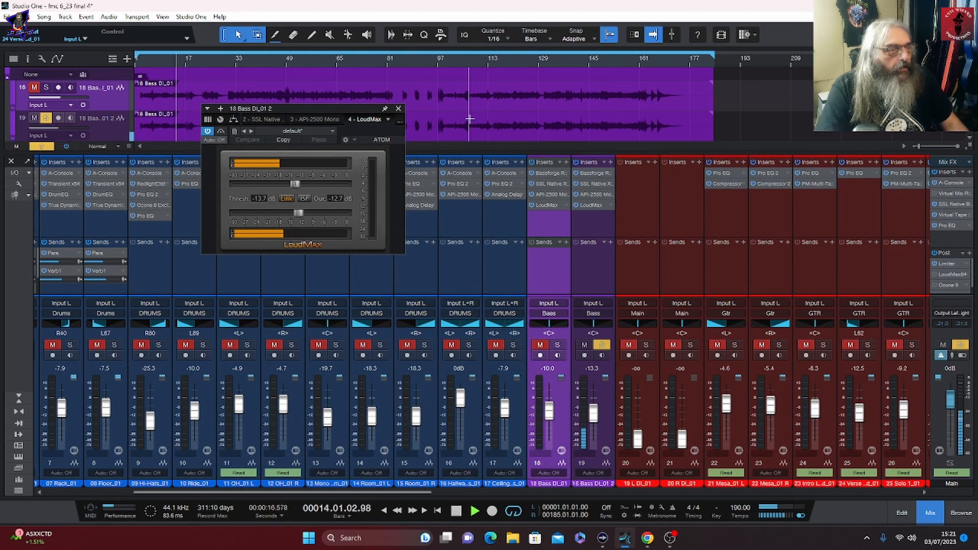
{"action": "key", "text": "space"}
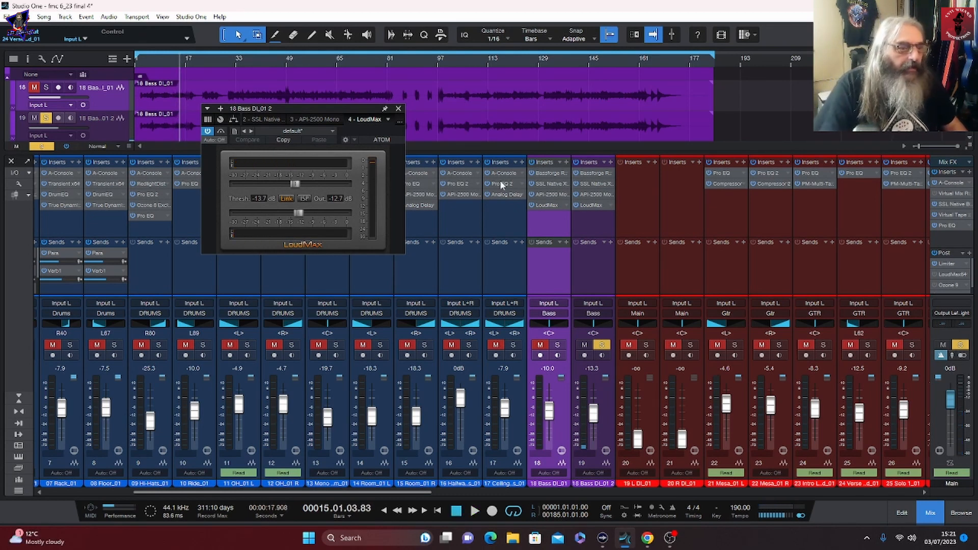
Solo 18 Bass DI_01 alongside 18 Bass DI_01 2, audition both from bar 4 and close the LoudMax window.
{"action": "left_click", "coordinate": [557, 346]}
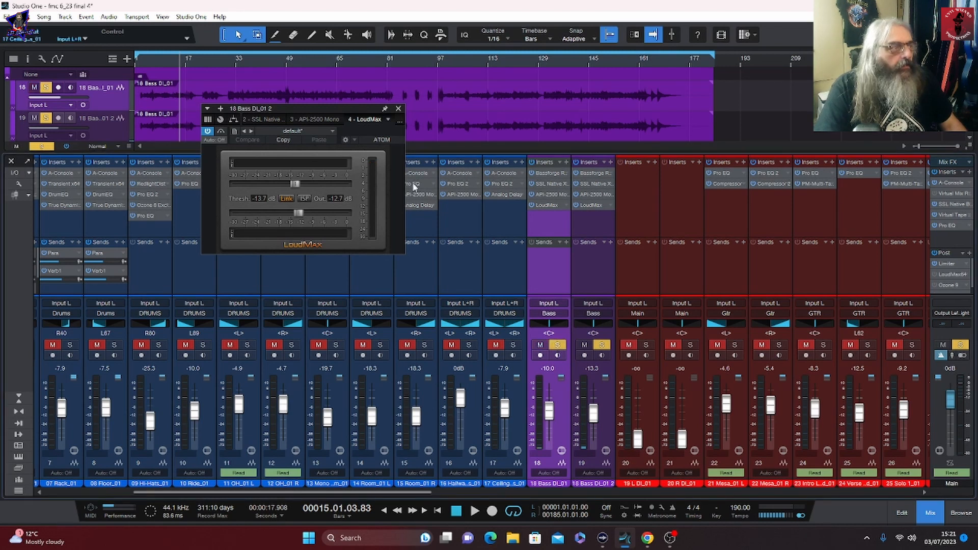
{"action": "left_click", "coordinate": [144, 59]}
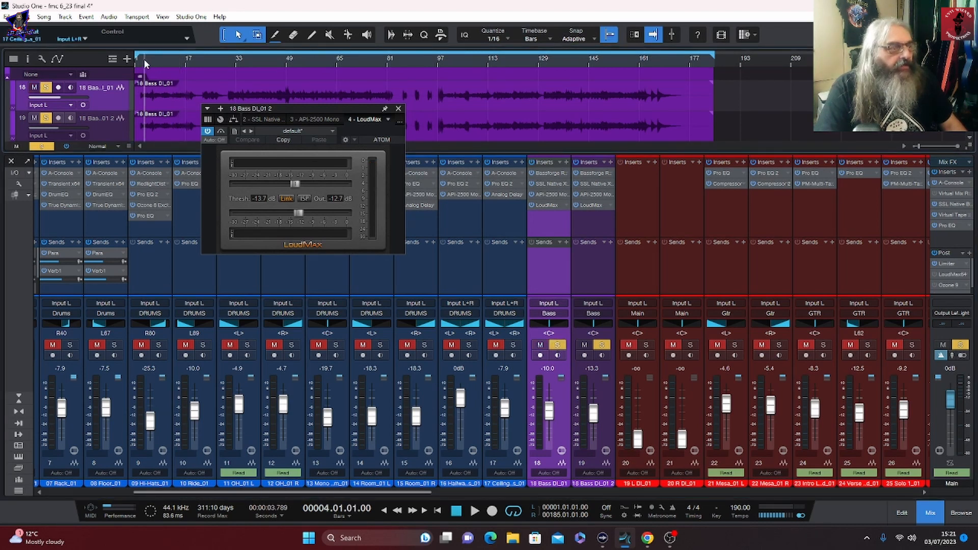
{"action": "key", "text": "space"}
{"action": "left_click", "coordinate": [398, 109]}
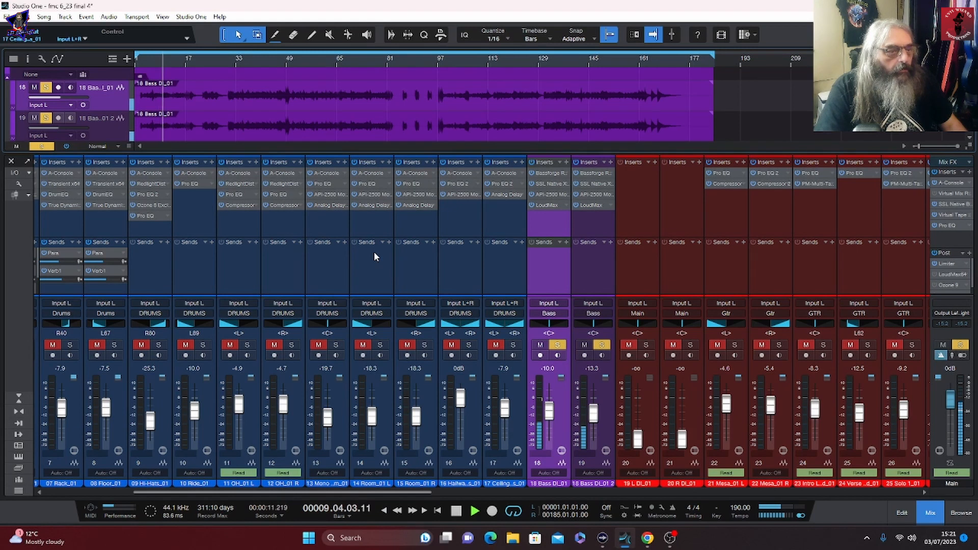
{"action": "key", "text": "space"}
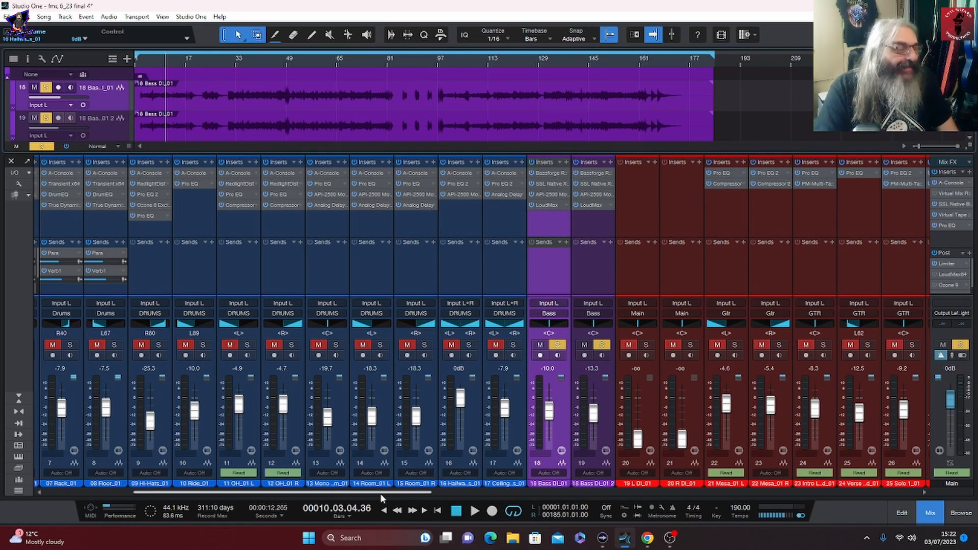
Find the Bass bus in the mixer and examine its Pro EQ curve.
{"action": "left_click_drag", "start_coordinate": [381, 494], "coordinate": [425, 494]}
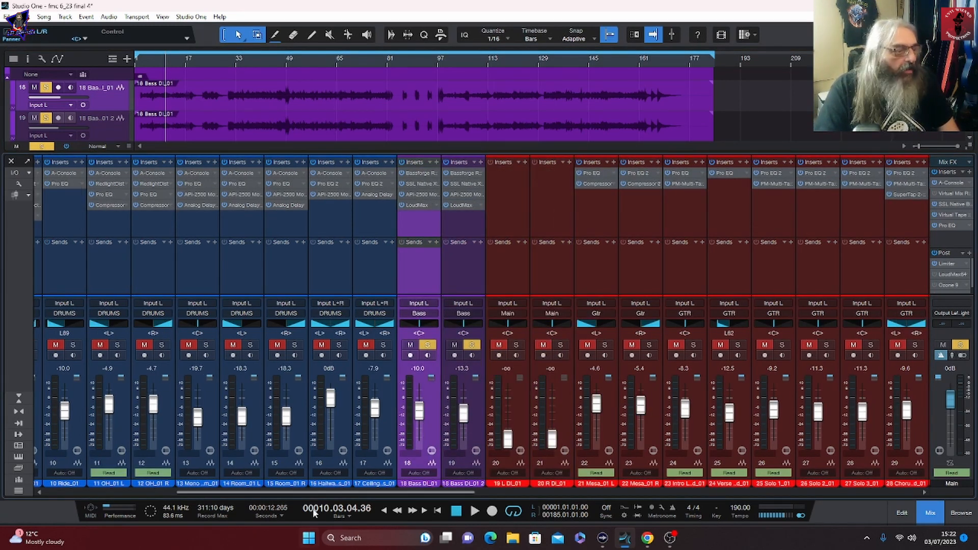
{"action": "left_click_drag", "start_coordinate": [308, 493], "coordinate": [733, 508]}
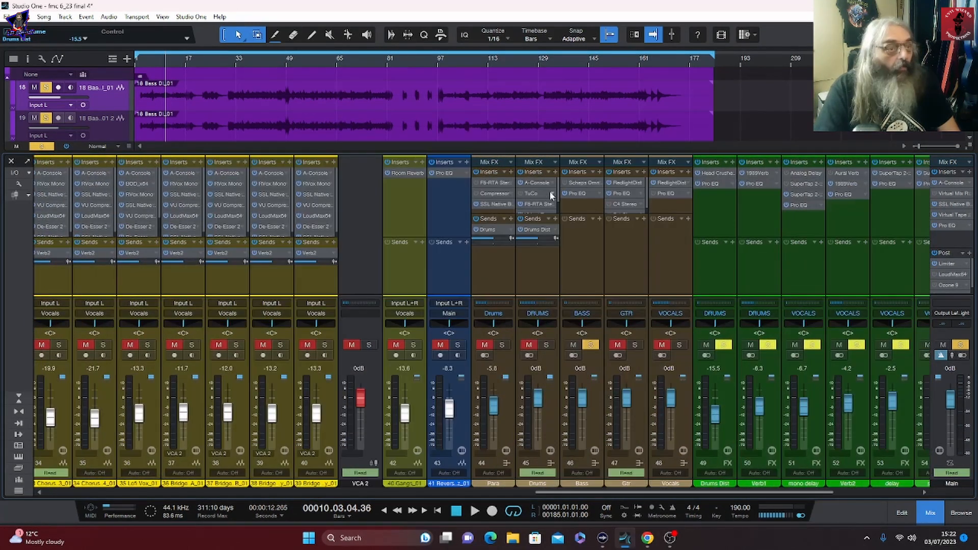
{"action": "left_click", "coordinate": [582, 190]}
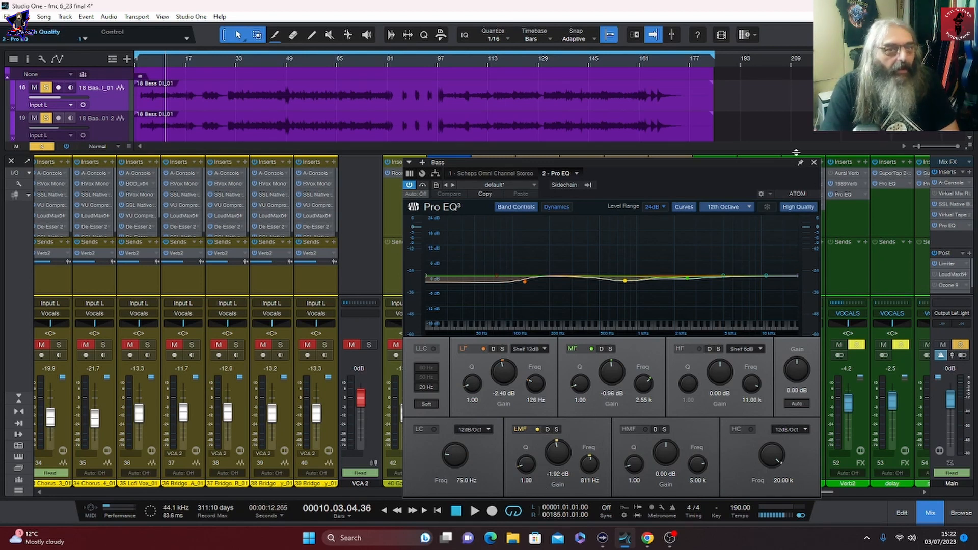
{"action": "left_click", "coordinate": [814, 163]}
Examine the A-Console channel module on the second BASS bus, number 57, and close its window.
{"action": "scroll", "coordinate": [662, 310], "scroll_direction": "right", "scroll_amount": 5}
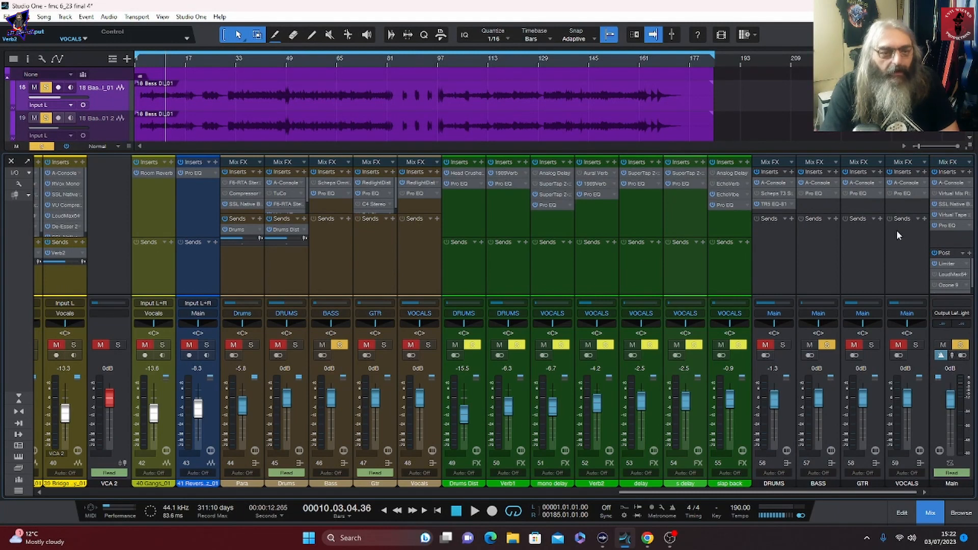
{"action": "left_click", "coordinate": [817, 184]}
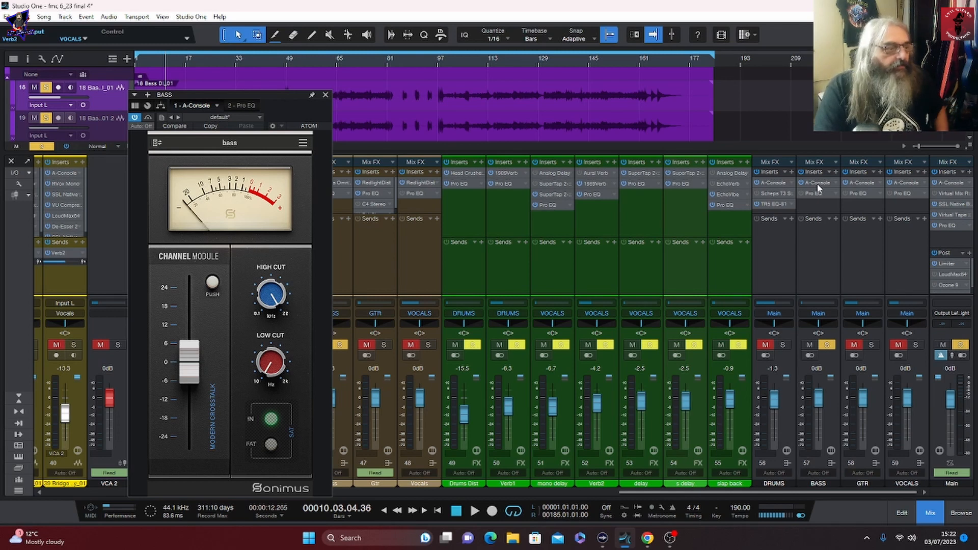
{"action": "left_click", "coordinate": [326, 95]}
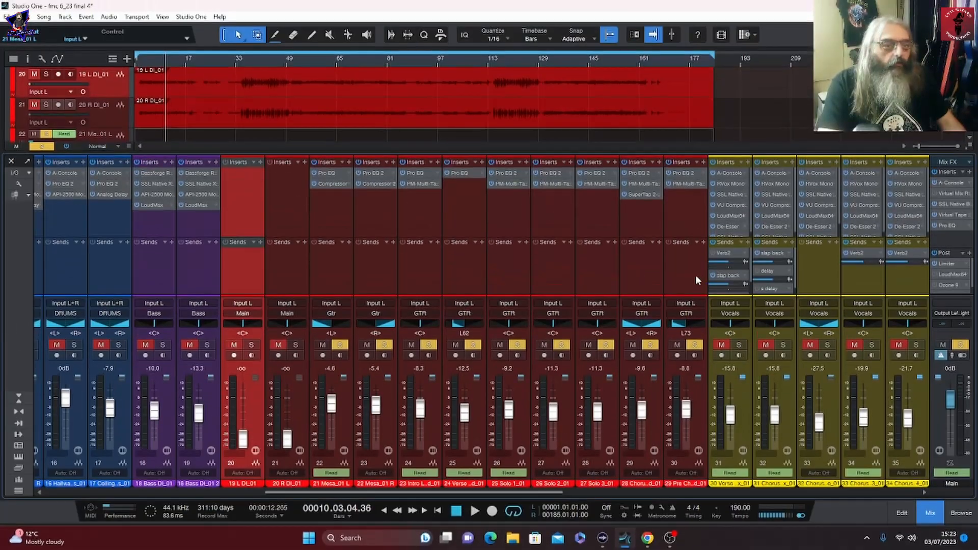
Extend the selection from 19 L DI_01 through the pre-chorus lead channel, then narrow it to the two guitar DI channels.
{"action": "left_click", "coordinate": [695, 274], "text": "shift"}
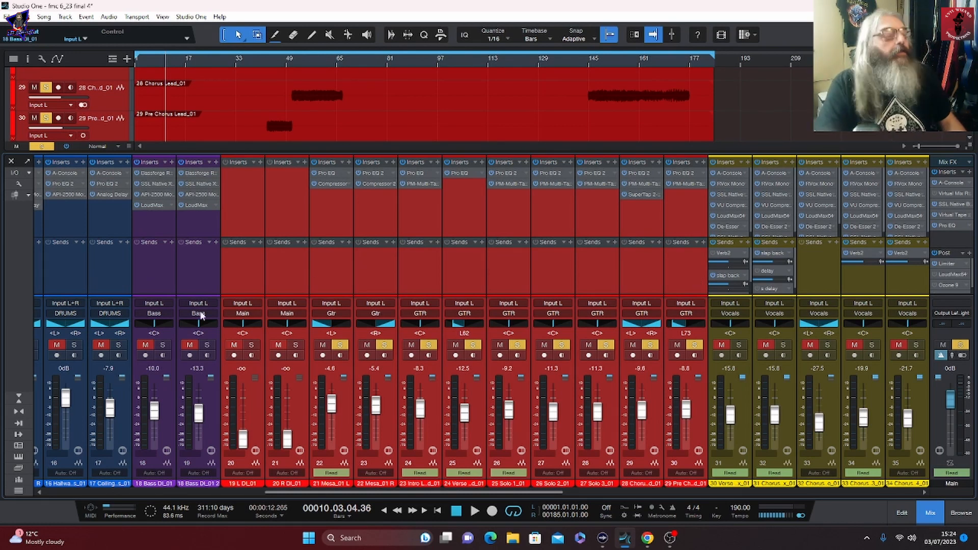
{"action": "left_click", "coordinate": [255, 282]}
{"action": "left_click", "coordinate": [286, 275], "text": "shift"}
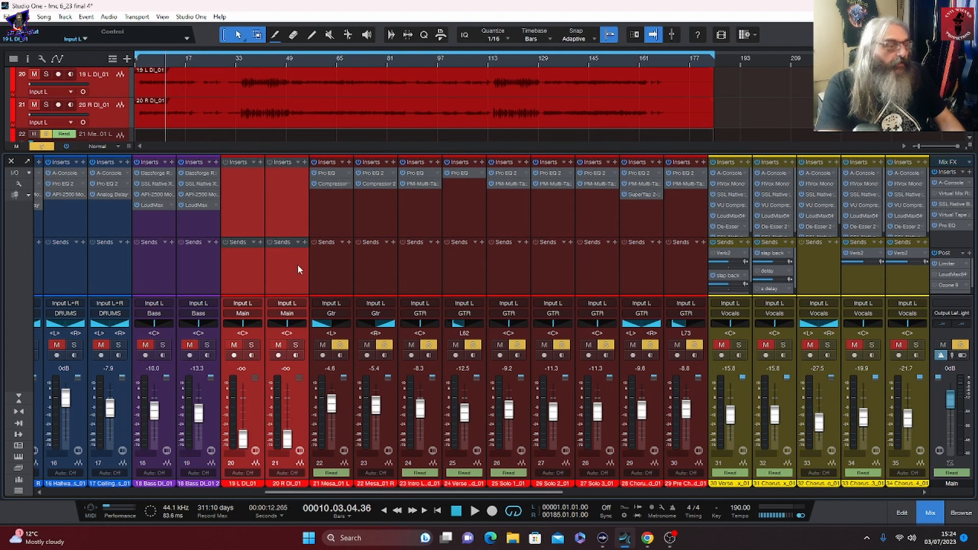
Select the 21 Mesa_01 L and 22 Mesa_01 R guitar channels and audition the soloed pair from bar 1.
{"action": "left_click", "coordinate": [375, 285]}
{"action": "left_click", "coordinate": [351, 296], "text": "shift"}
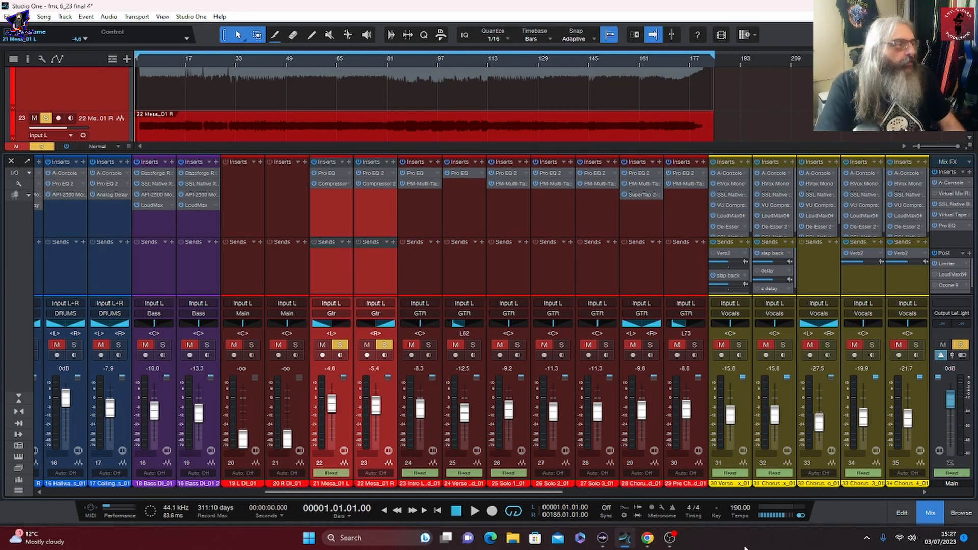
{"action": "key", "text": "space"}
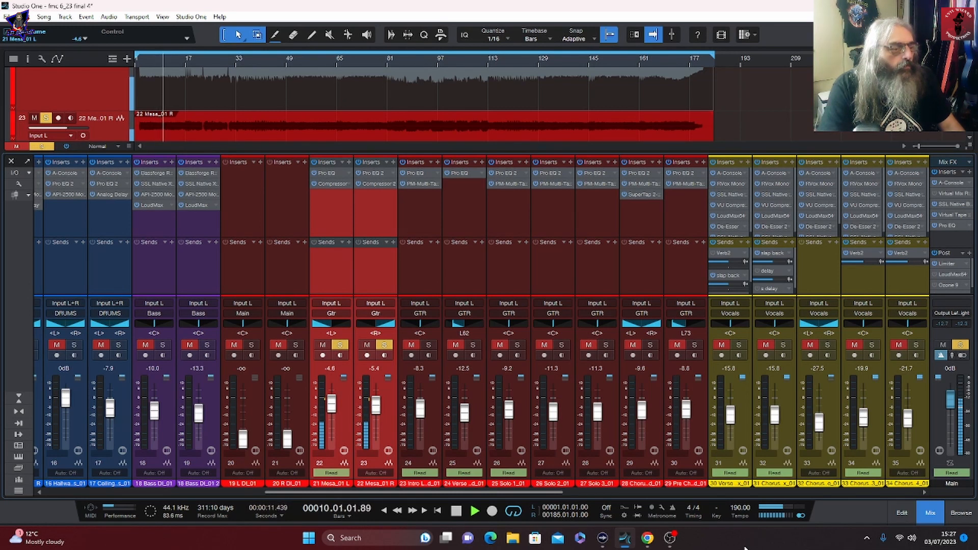
{"action": "key", "text": "space"}
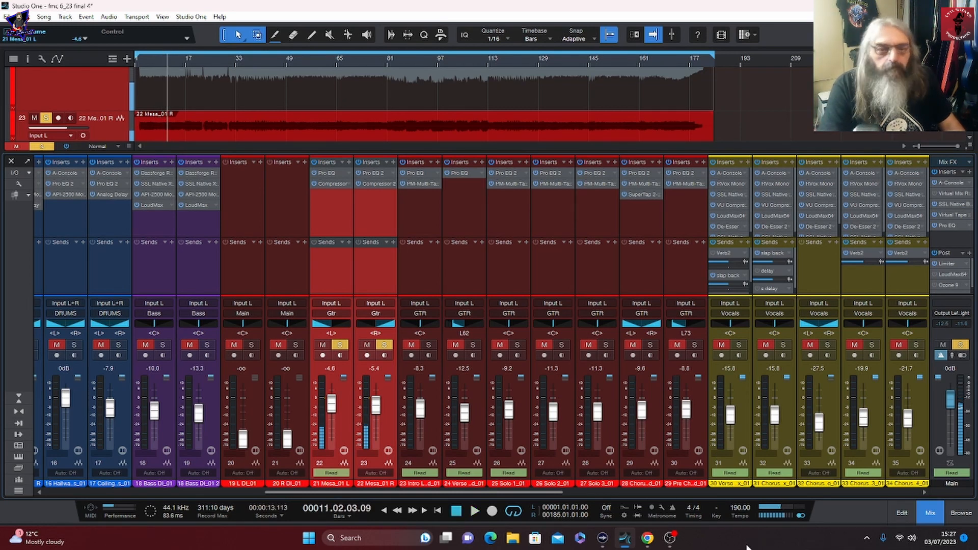
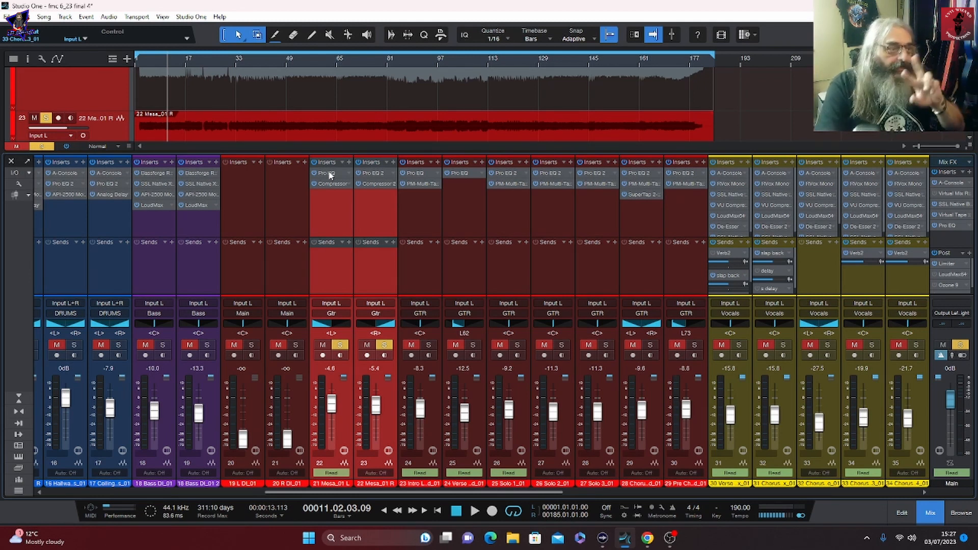
Examine the Pro EQ and Compressor on 21 Mesa_01 L, playing briefly to check the compressor's gain reduction, and close the window.
{"action": "left_click", "coordinate": [329, 173]}
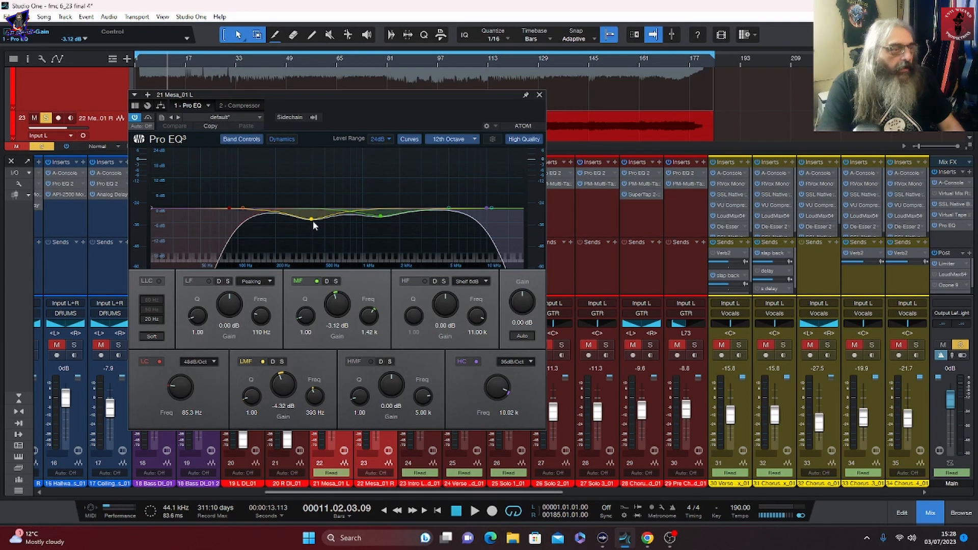
{"action": "left_click", "coordinate": [243, 106]}
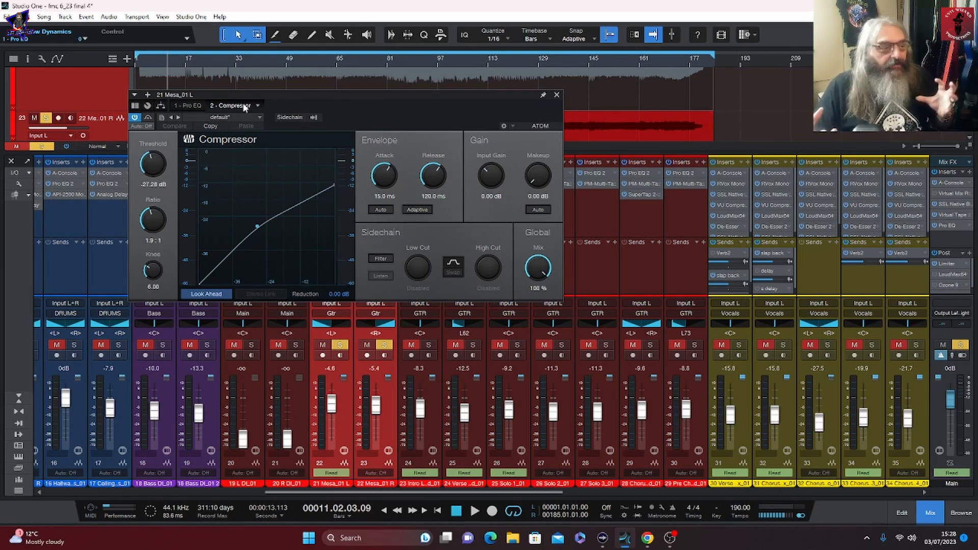
{"action": "key", "text": "space"}
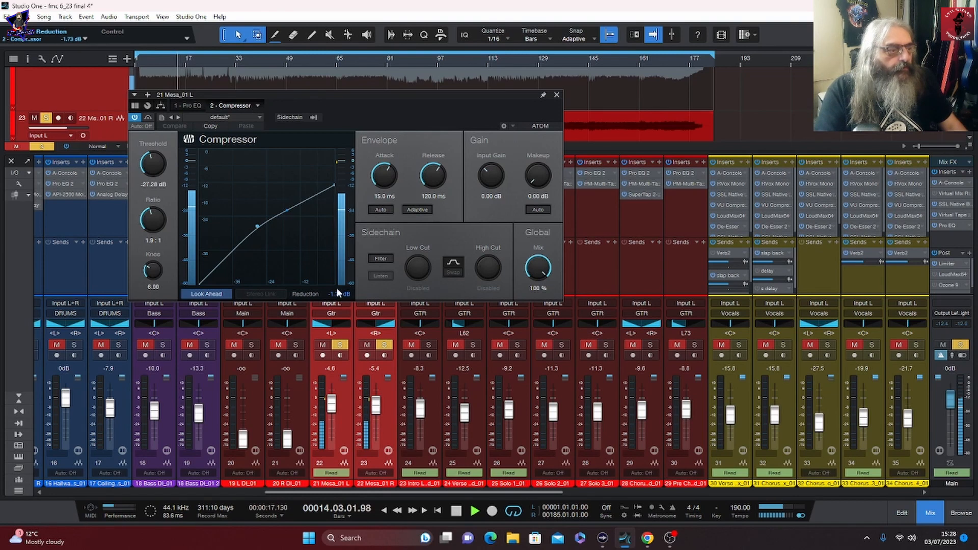
{"action": "key", "text": "space"}
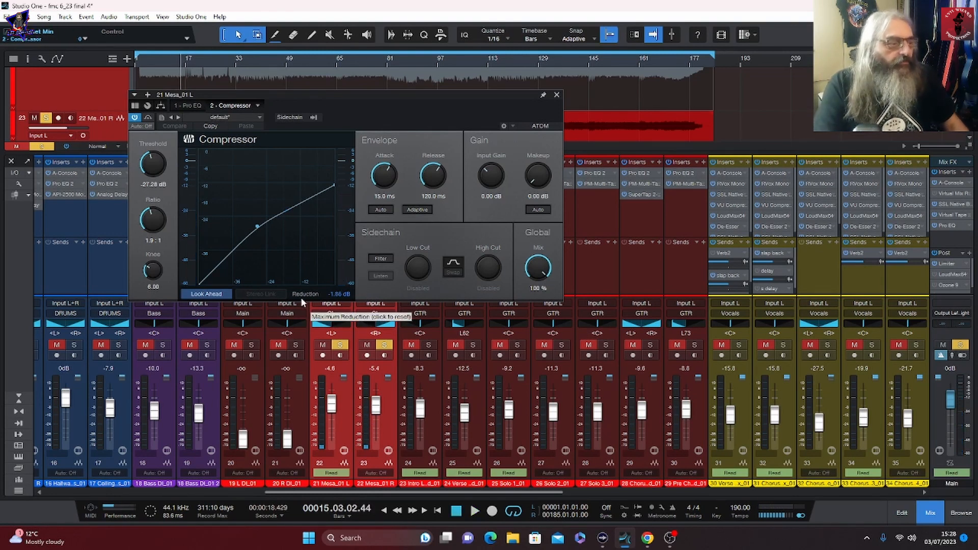
{"action": "left_click", "coordinate": [557, 95]}
Review the Pro EQ 2 and Compressor 2 settings on the 22 Mesa_01 R channel and close the window.
{"action": "left_click", "coordinate": [373, 173]}
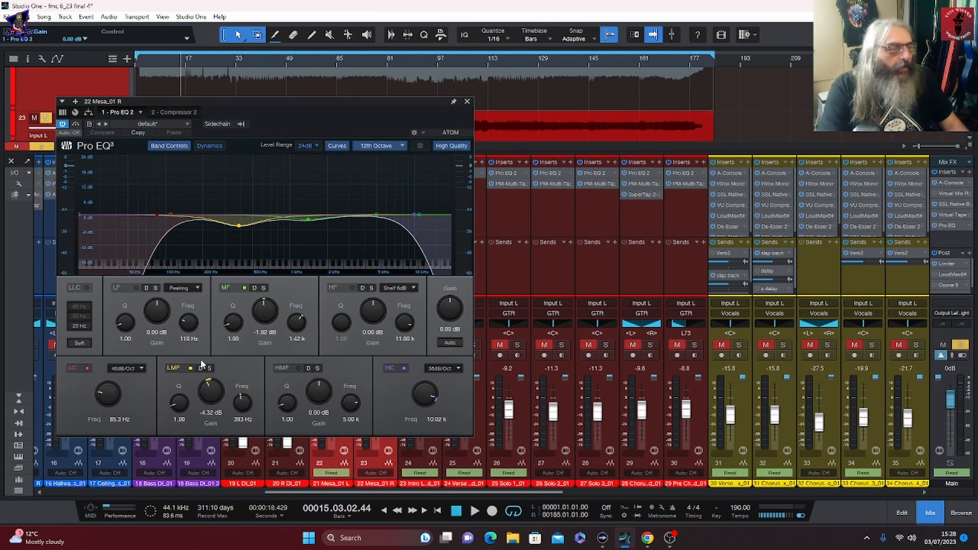
{"action": "left_click", "coordinate": [180, 111]}
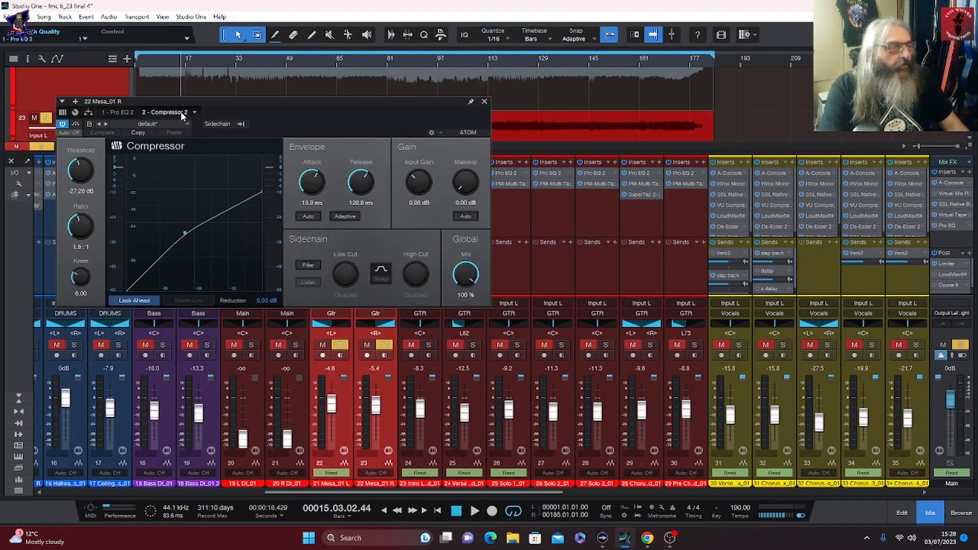
{"action": "left_click", "coordinate": [484, 101]}
Find the Gtr bus in the mixer and examine its RedlightDist, Pro EQ, C4 Stereo and Fat Channel inserts.
{"action": "left_click_drag", "start_coordinate": [424, 493], "coordinate": [452, 492]}
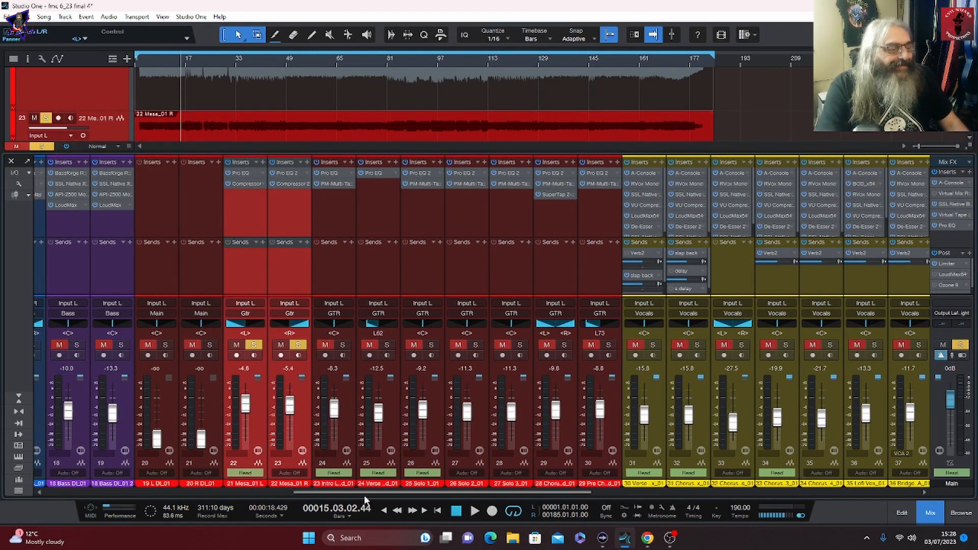
{"action": "left_click_drag", "start_coordinate": [366, 494], "coordinate": [660, 494]}
{"action": "left_click", "coordinate": [480, 183]}
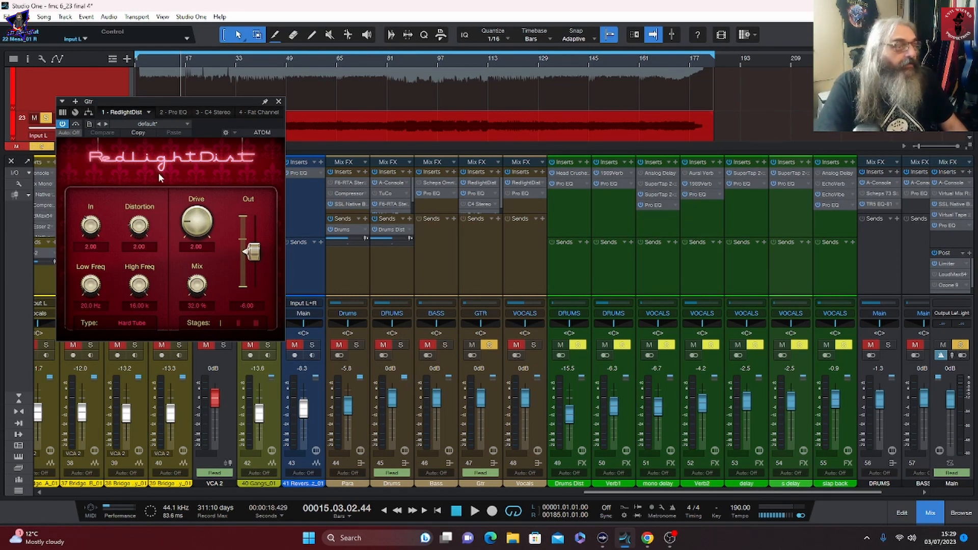
{"action": "left_click", "coordinate": [164, 112]}
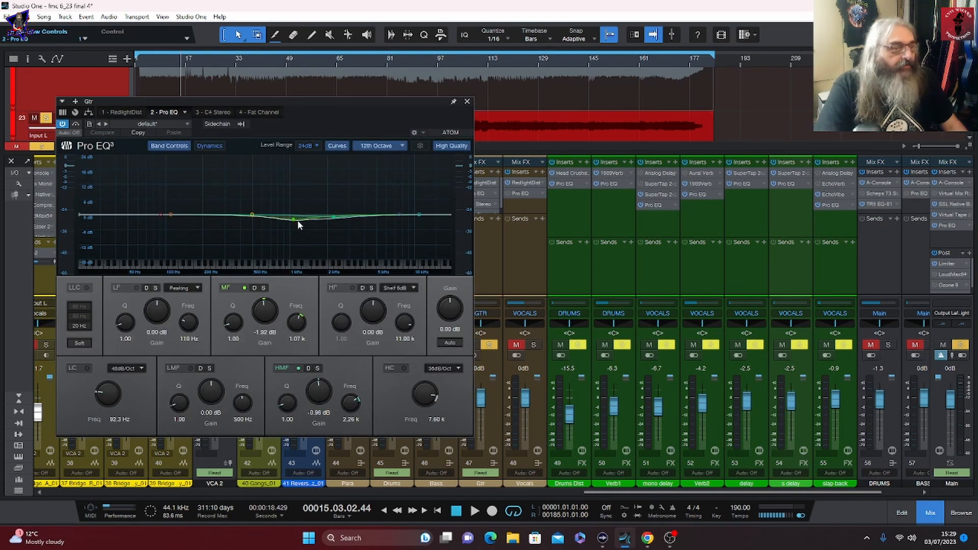
{"action": "left_click", "coordinate": [216, 115]}
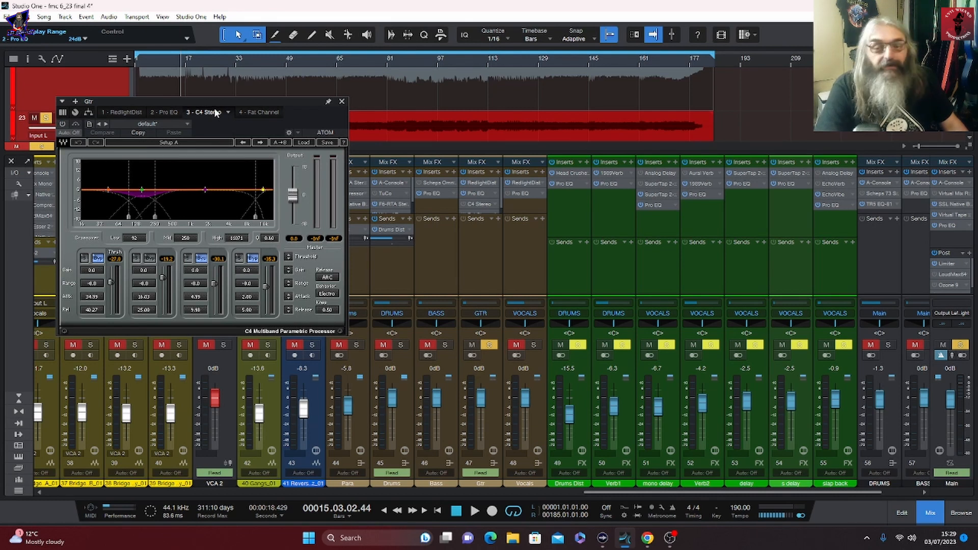
{"action": "left_click", "coordinate": [261, 112]}
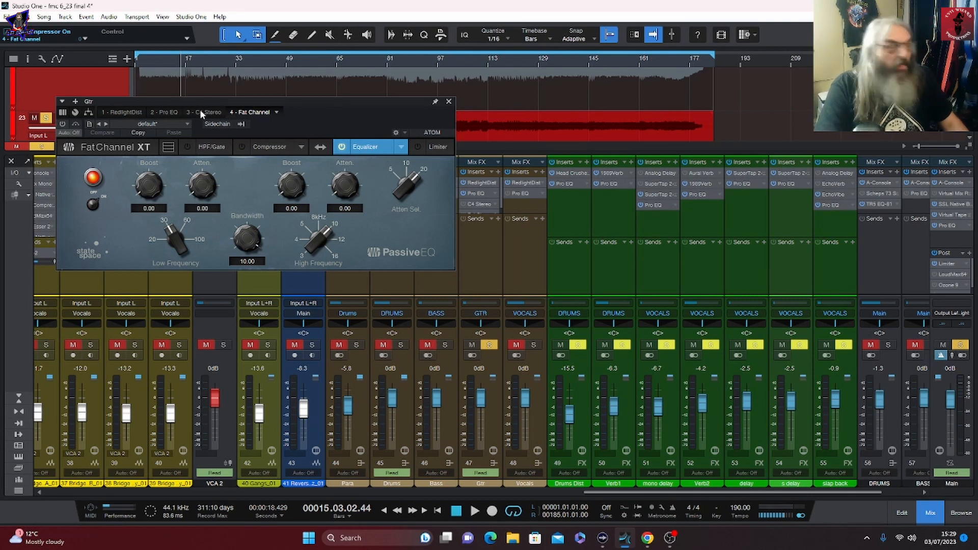
{"action": "left_click", "coordinate": [448, 102]}
Solo the lead guitar channels from 23 Intro Lead_01 through 29 Pre Chorus Lead_01 and audition the intro lead near the song's start.
{"action": "left_click_drag", "start_coordinate": [630, 493], "coordinate": [537, 486]}
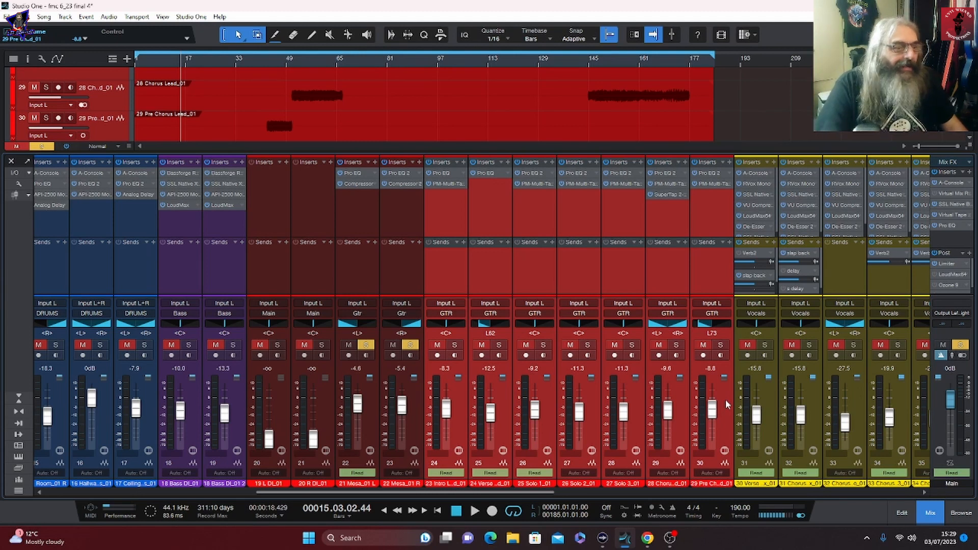
{"action": "left_click", "coordinate": [629, 345]}
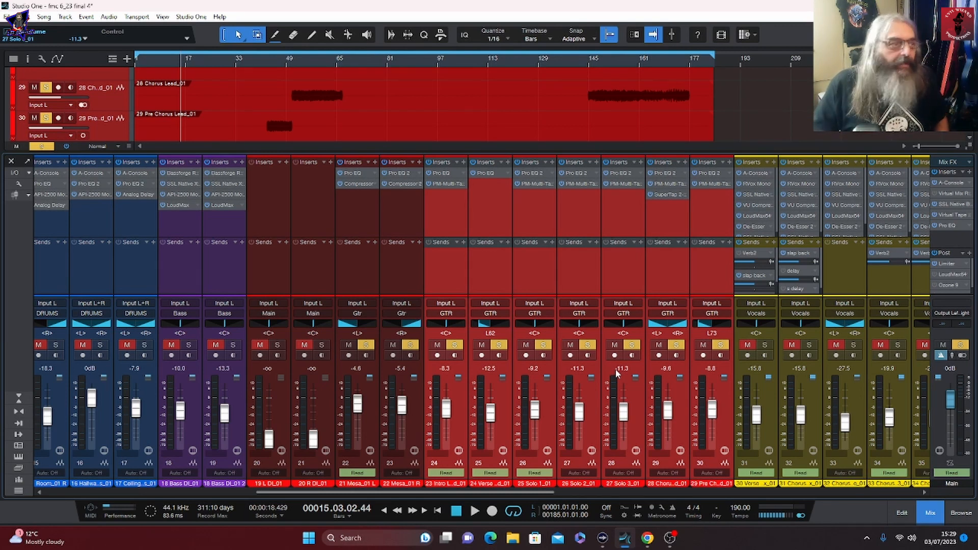
{"action": "left_click", "coordinate": [455, 396]}
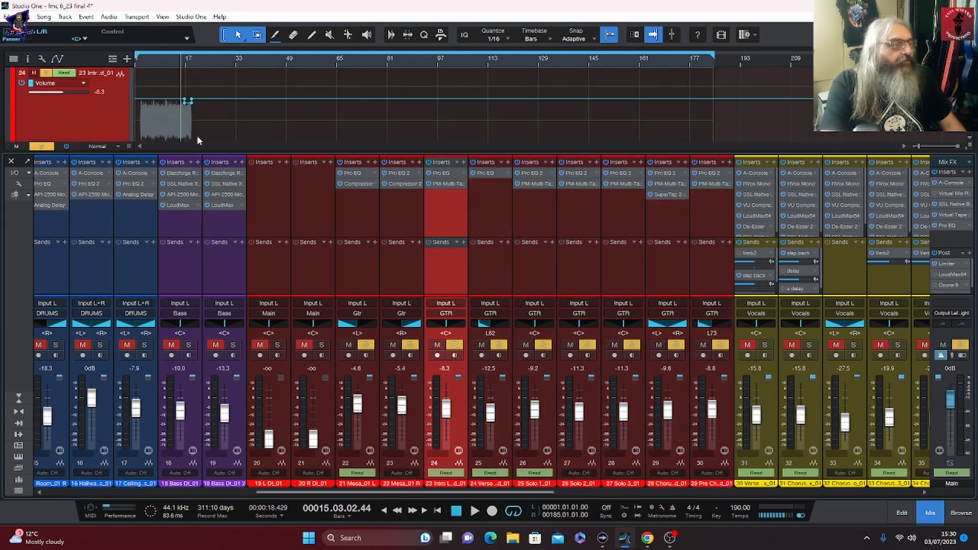
{"action": "left_click", "coordinate": [144, 60]}
{"action": "key", "text": "space"}
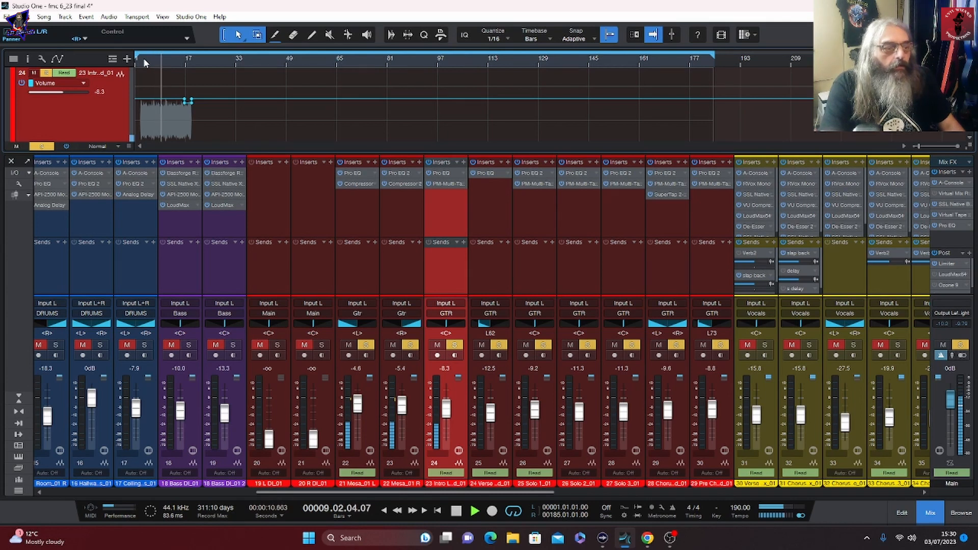
{"action": "key", "text": "space"}
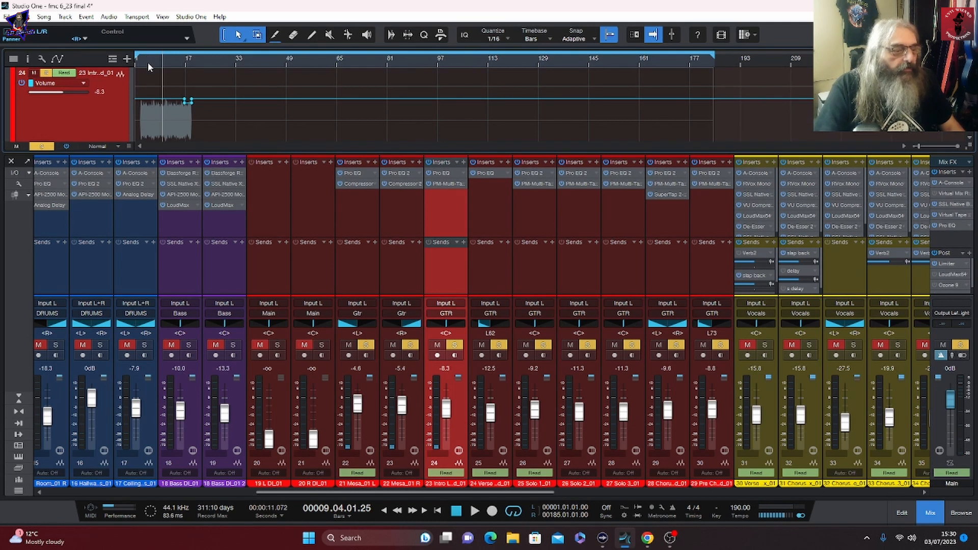
Select the verse lead guitar channel and audition it from the start of its first clip.
{"action": "key", "text": "Down"}
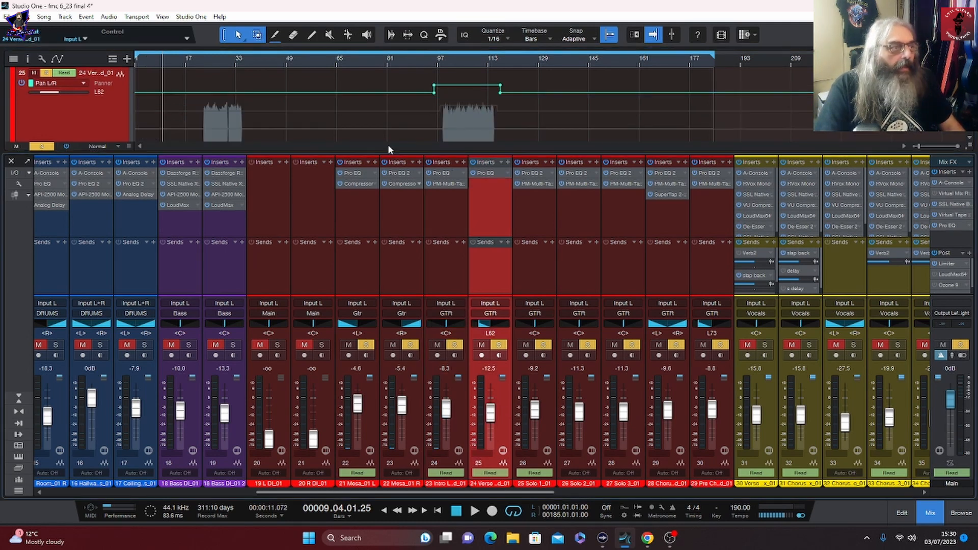
{"action": "left_click", "coordinate": [210, 62]}
{"action": "key", "text": "space"}
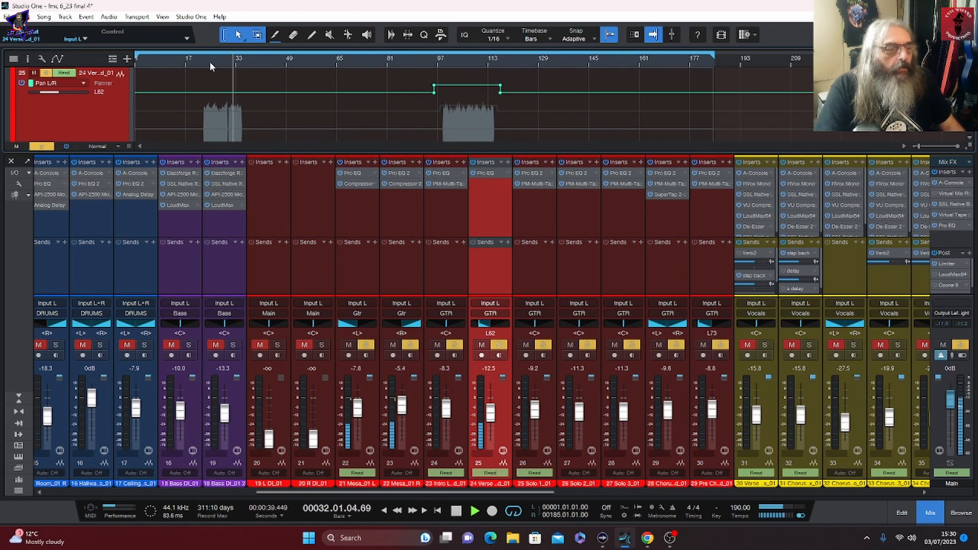
{"action": "key", "text": "space"}
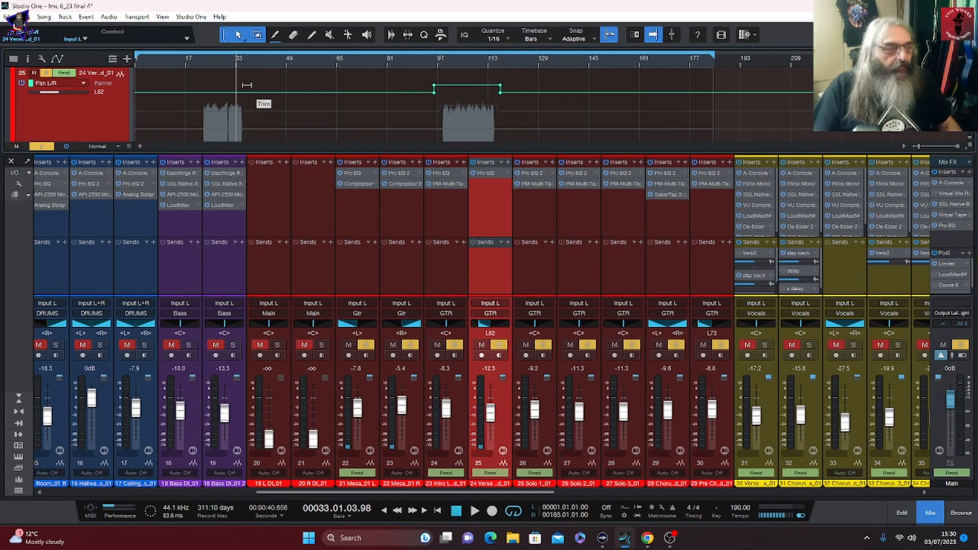
Audition 25 Solo 1_01 from near the start of its clip and continue playback with 26 Solo 2_01 selected.
{"action": "left_click", "coordinate": [521, 248]}
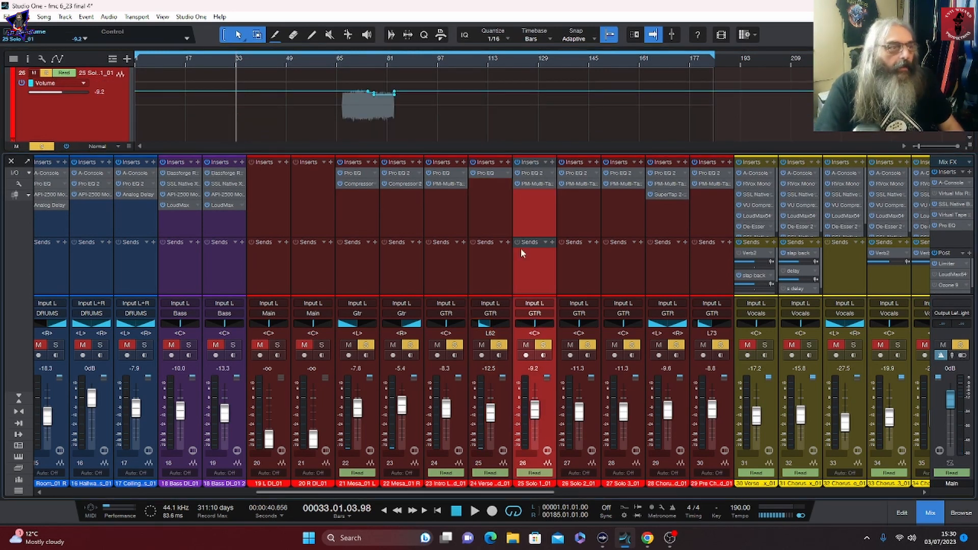
{"action": "left_click", "coordinate": [349, 62]}
{"action": "key", "text": "space"}
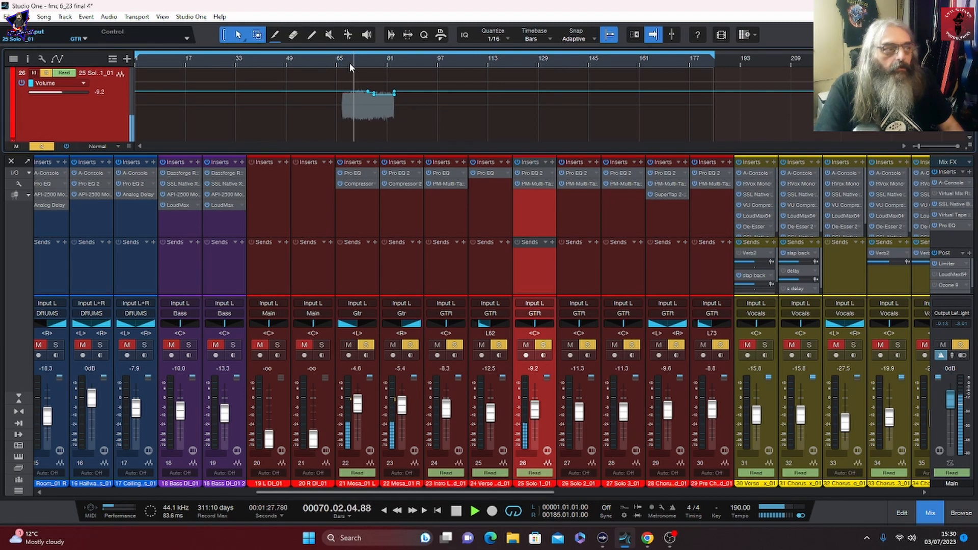
{"action": "left_click", "coordinate": [591, 395]}
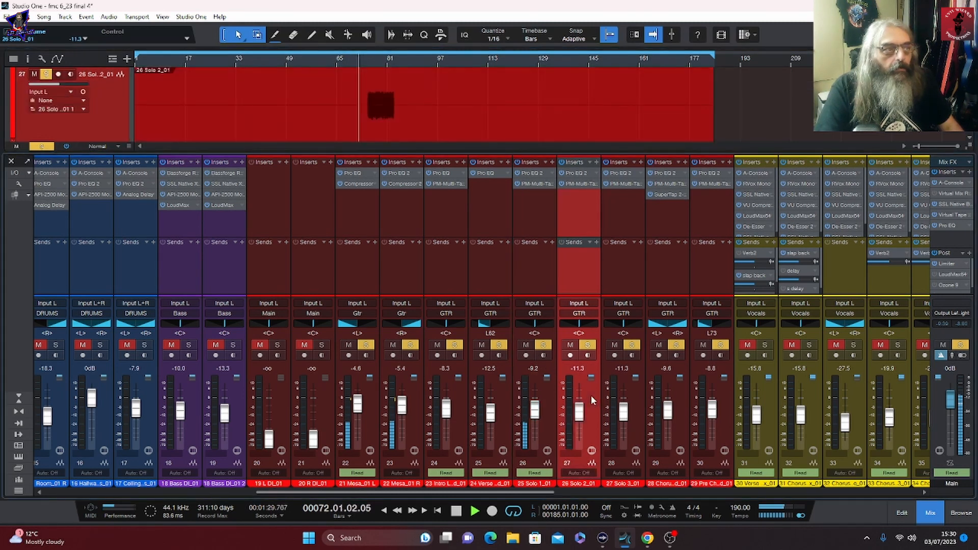
{"action": "key", "text": "space"}
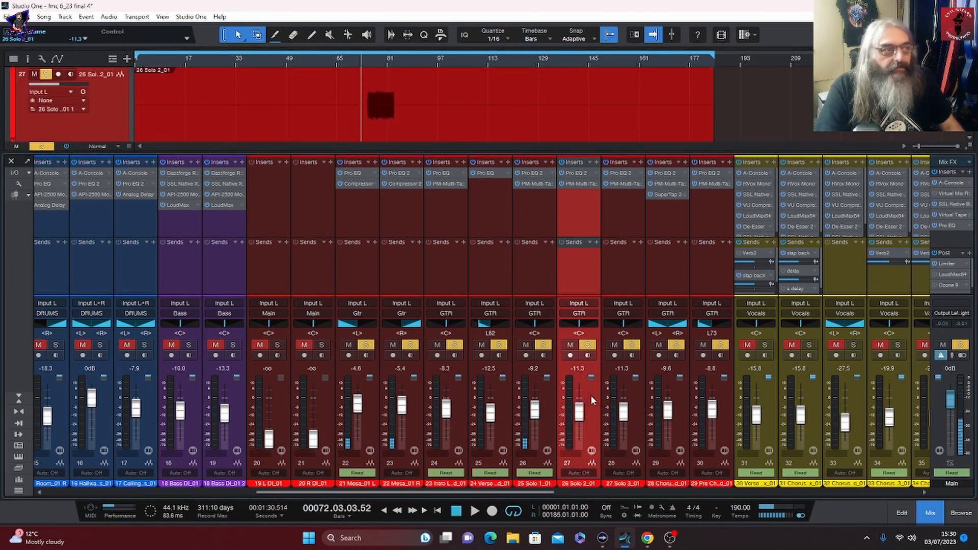
{"action": "key", "text": "space"}
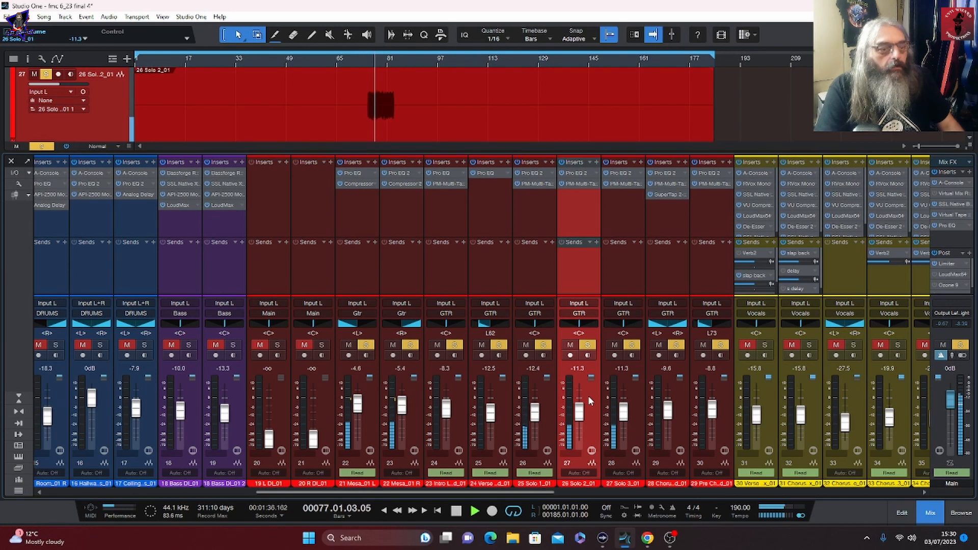
Select the 27 Solo 3_01 channel and listen to it through the end of the solo section.
{"action": "left_click", "coordinate": [630, 394]}
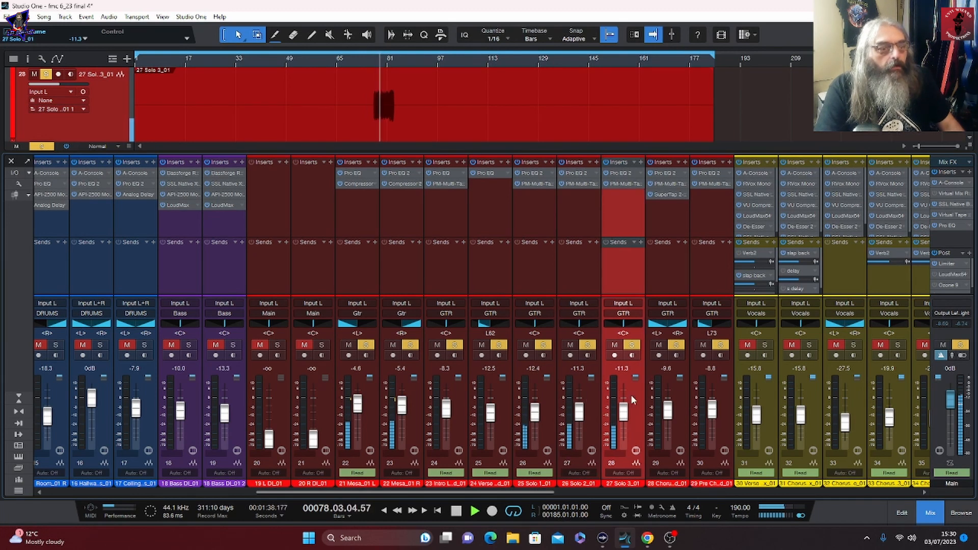
{"action": "key", "text": "space"}
{"action": "key", "text": "space"}
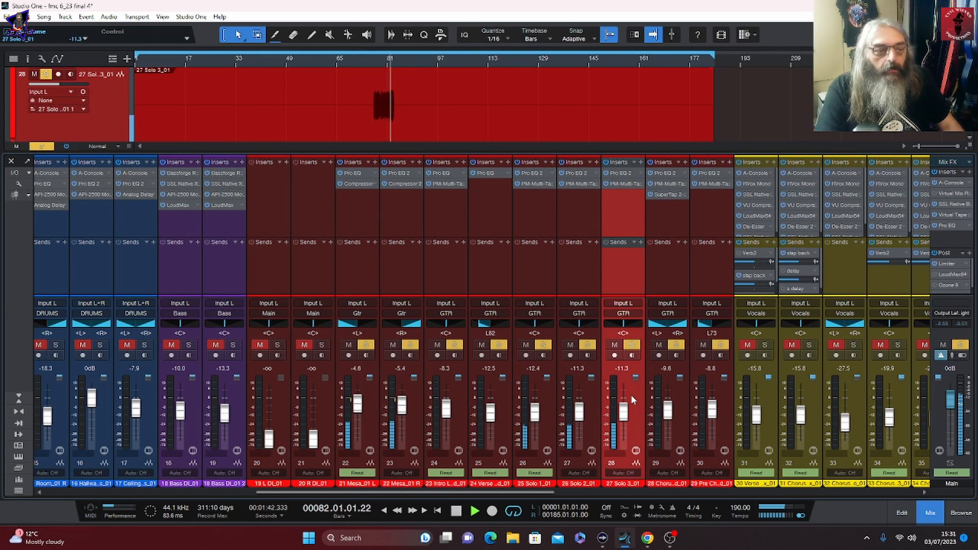
{"action": "key", "text": "space"}
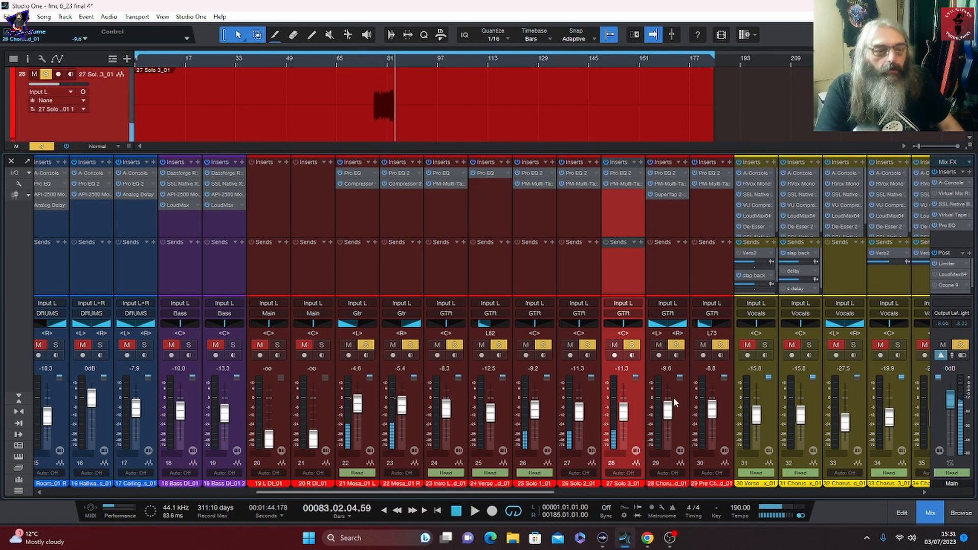
Select the 28 Chorus Lead_01 channel and audition its first chorus part from bar 54.
{"action": "left_click", "coordinate": [674, 396]}
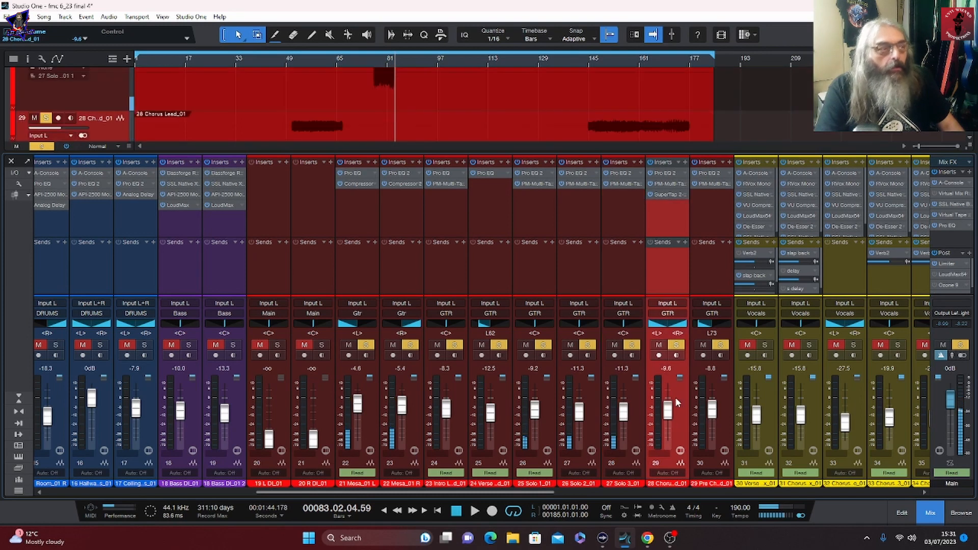
{"action": "left_click", "coordinate": [300, 59]}
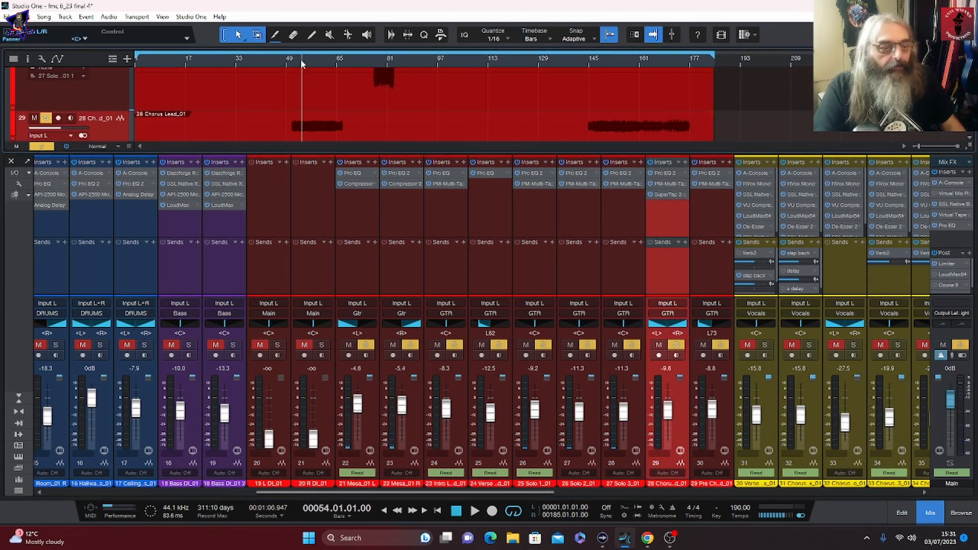
{"action": "key", "text": "space"}
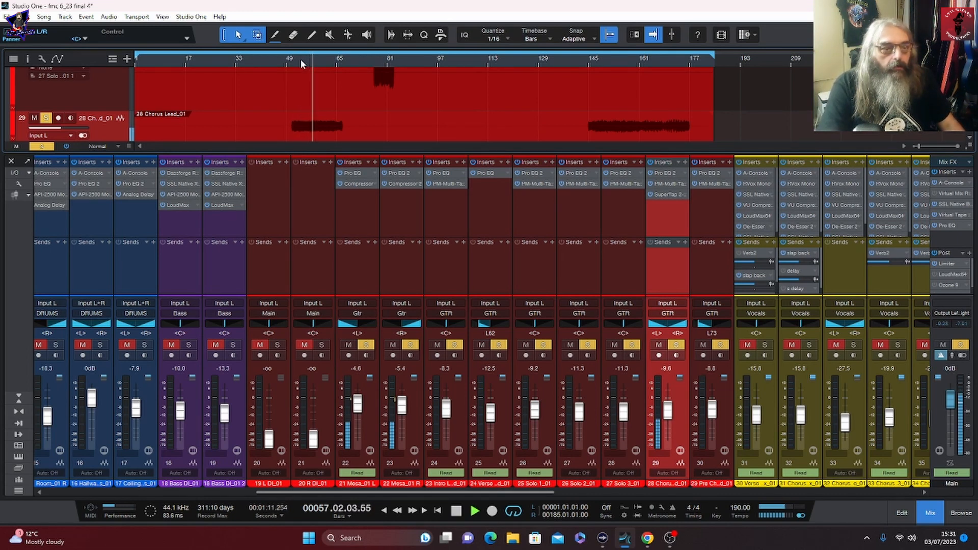
{"action": "key", "text": "space"}
Select the 29 Pre Chorus Lead_01 channel and audition its part from bar 43.
{"action": "left_click", "coordinate": [722, 407]}
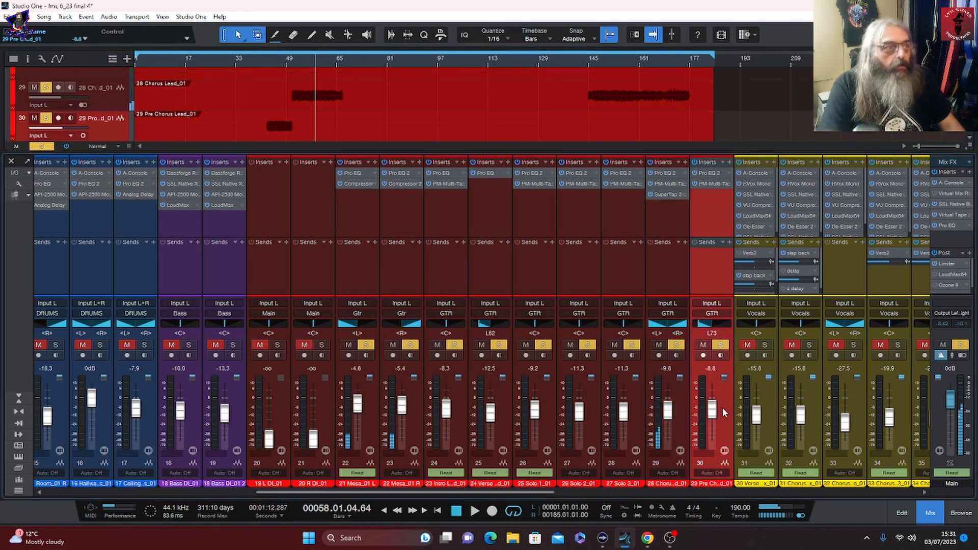
{"action": "left_click", "coordinate": [266, 60]}
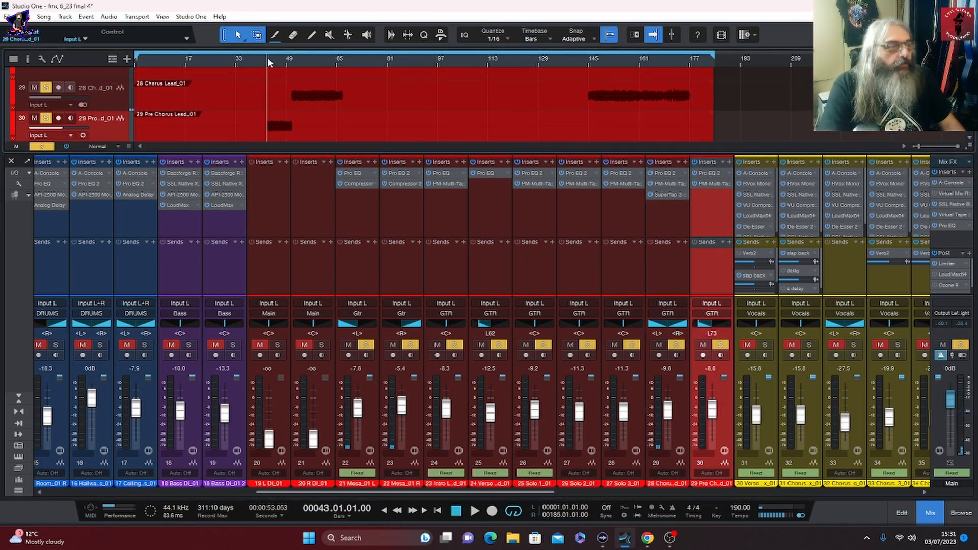
{"action": "key", "text": "space"}
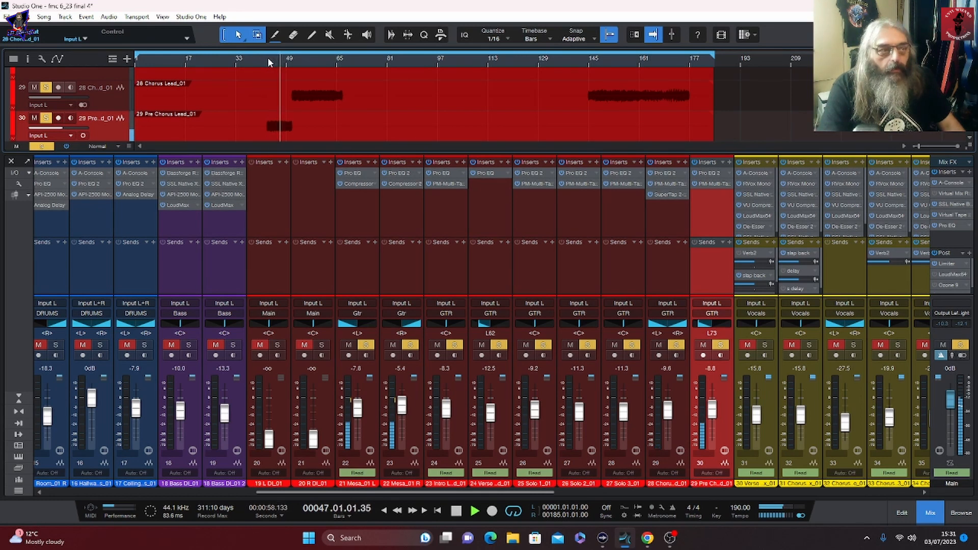
{"action": "key", "text": "space"}
Return to 23 Intro Lead_01 with the playhead at bar 5, and examine its Pro EQ and PM-Multi-Tap Delay inserts.
{"action": "left_click", "coordinate": [445, 170]}
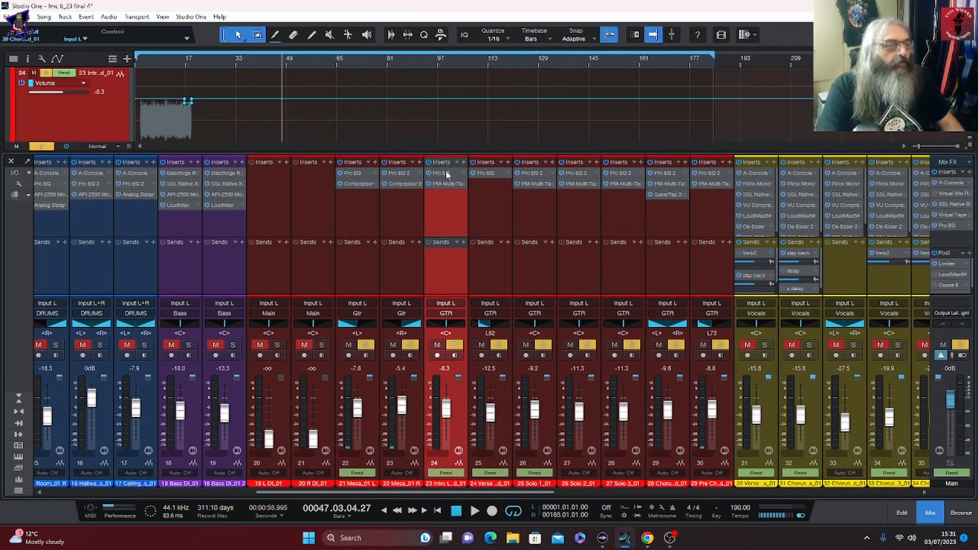
{"action": "left_click", "coordinate": [148, 57]}
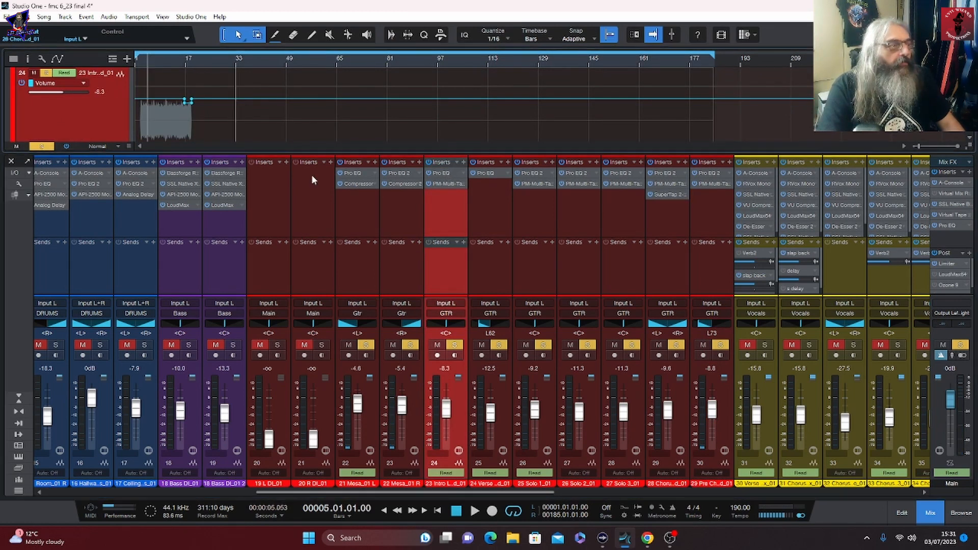
{"action": "left_click", "coordinate": [446, 173]}
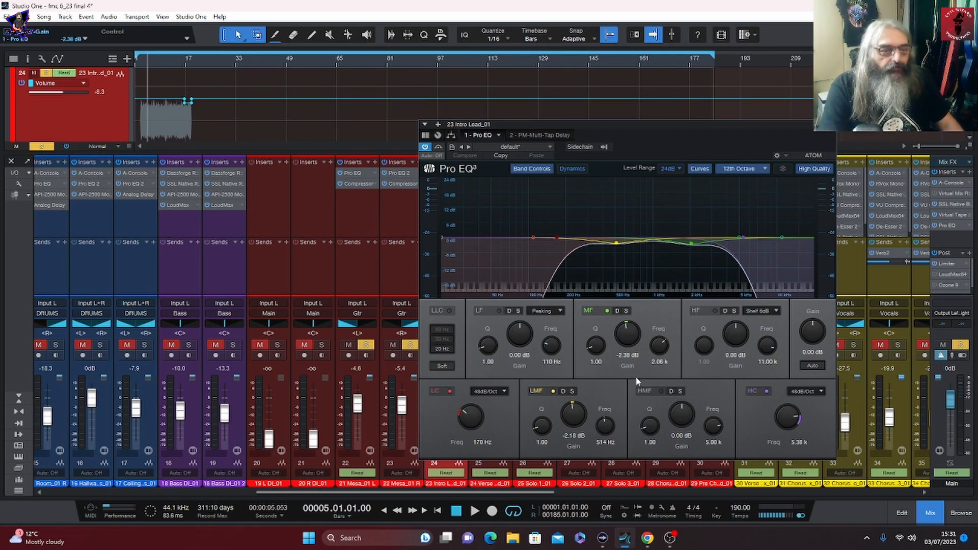
{"action": "left_click", "coordinate": [545, 136]}
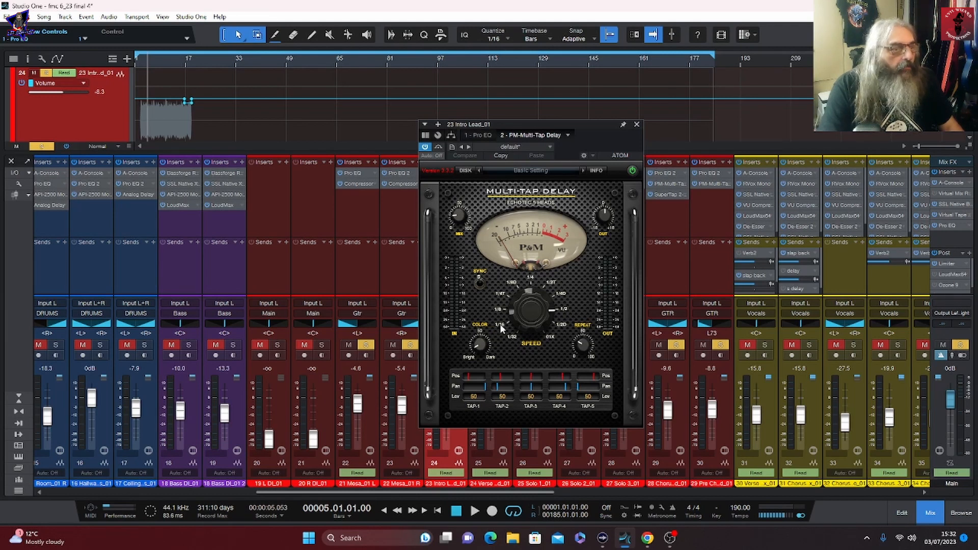
{"action": "left_click", "coordinate": [637, 124]}
Select the verse lead guitar channel, number 25, for review.
{"action": "left_click", "coordinate": [491, 267]}
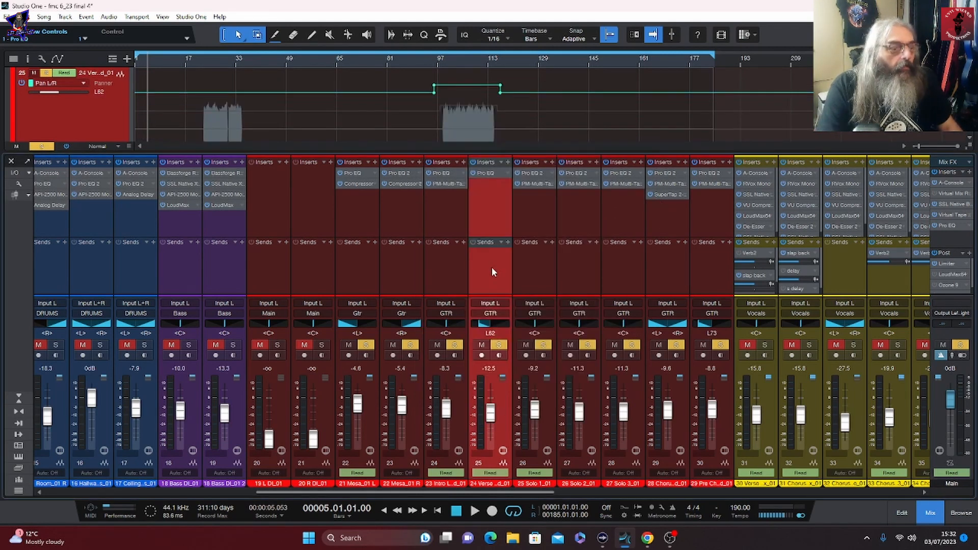
Inspect the Pro EQ on the verse lead channel, plus the Pro EQ 2 and PM-Multi-Tap Delay on Solo 1.
{"action": "left_click", "coordinate": [485, 173]}
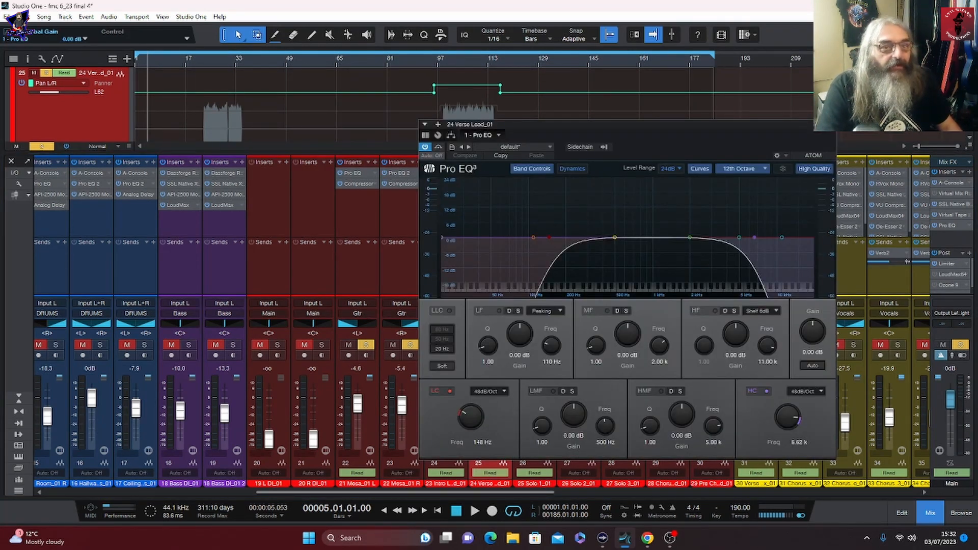
{"action": "left_click", "coordinate": [829, 124]}
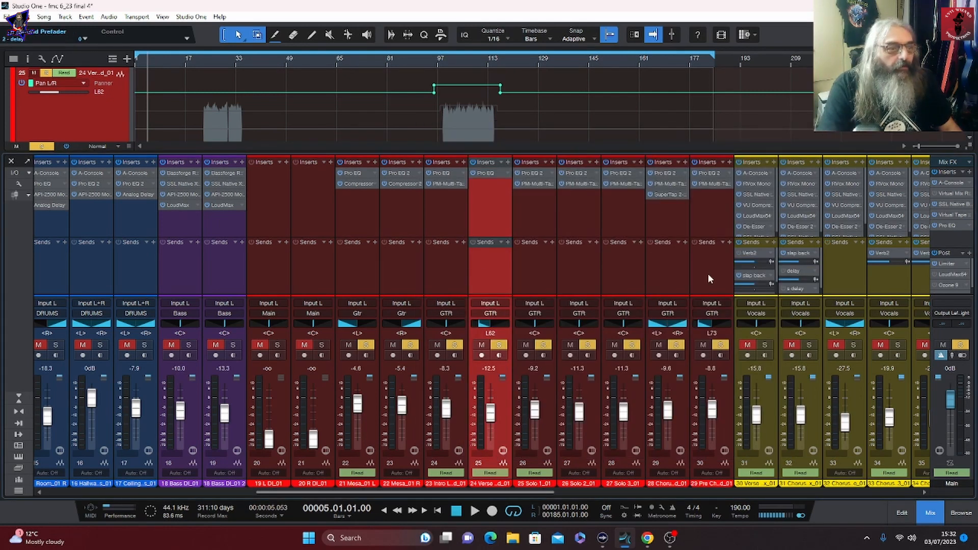
{"action": "left_click", "coordinate": [537, 200]}
{"action": "double_click", "coordinate": [533, 173]}
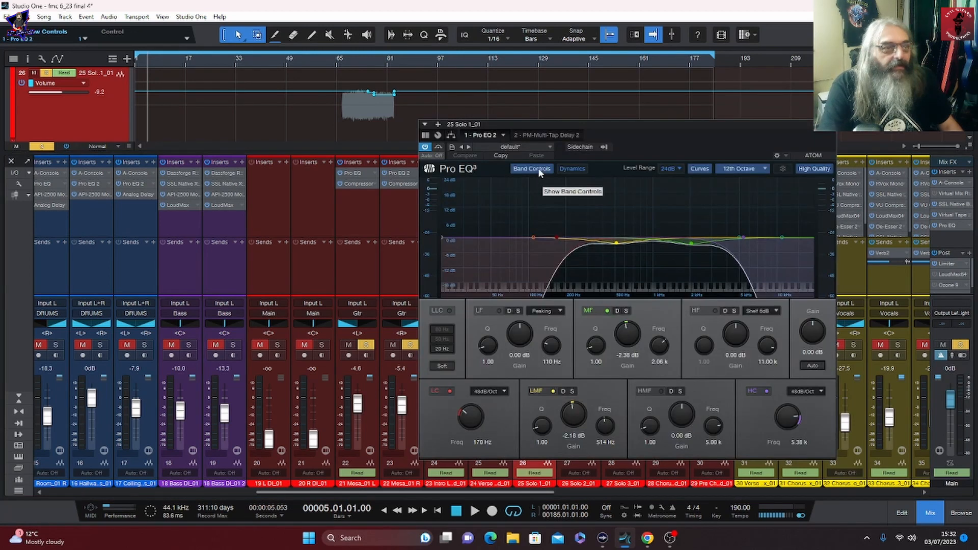
{"action": "left_click", "coordinate": [548, 136]}
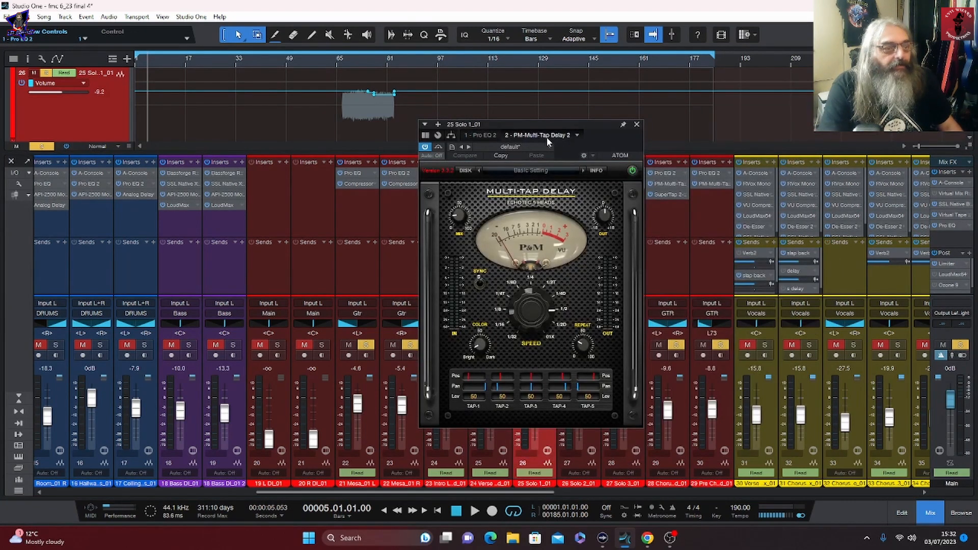
{"action": "left_click", "coordinate": [636, 125]}
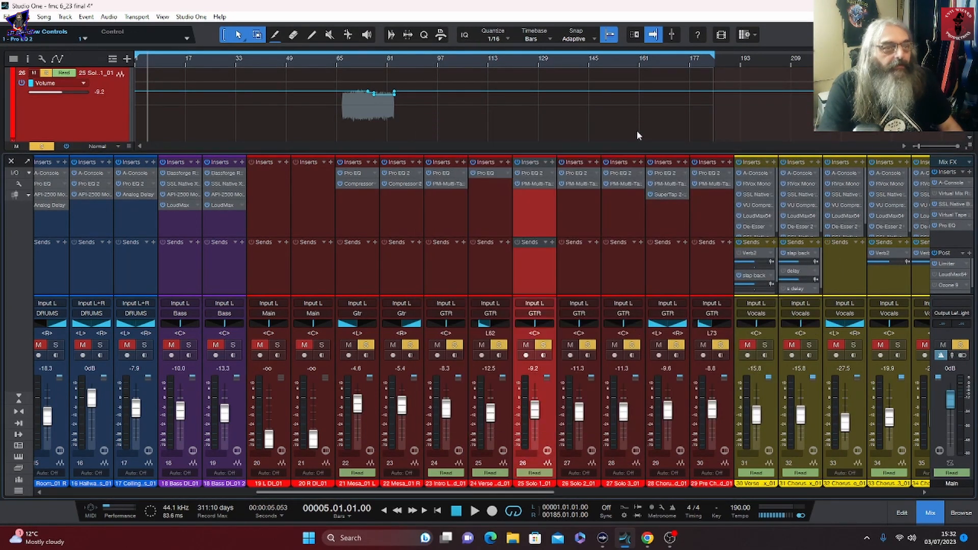
Inspect the Pro EQ 2 and PM-Multi-Tap Delay inserts on the Solo 2 and Solo 3 channels.
{"action": "double_click", "coordinate": [587, 170]}
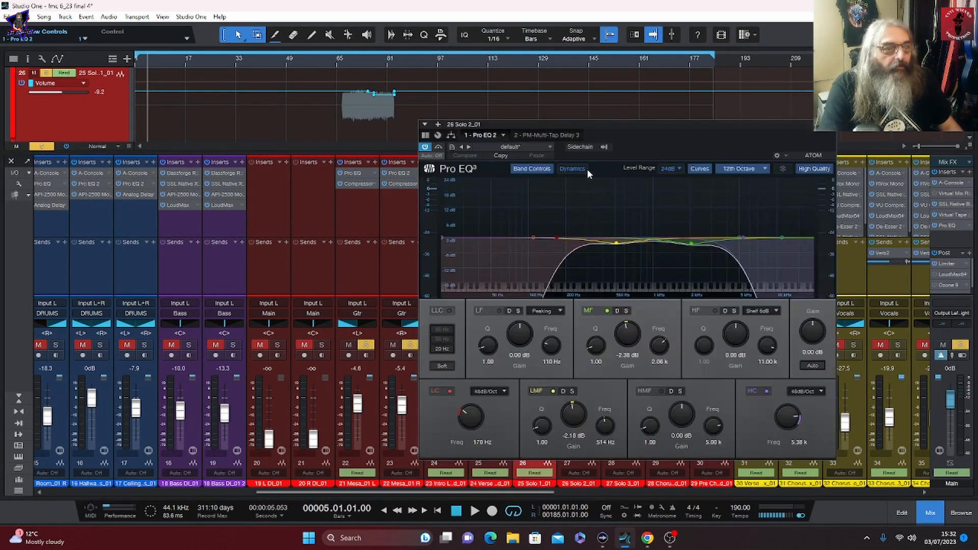
{"action": "left_click", "coordinate": [546, 136]}
{"action": "left_click", "coordinate": [636, 124]}
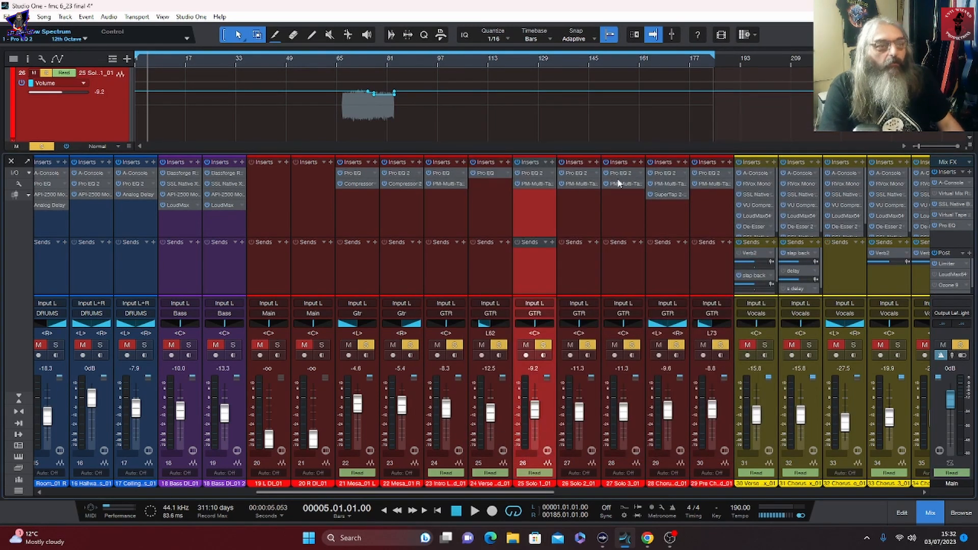
{"action": "double_click", "coordinate": [625, 172]}
{"action": "key", "text": "Escape"}
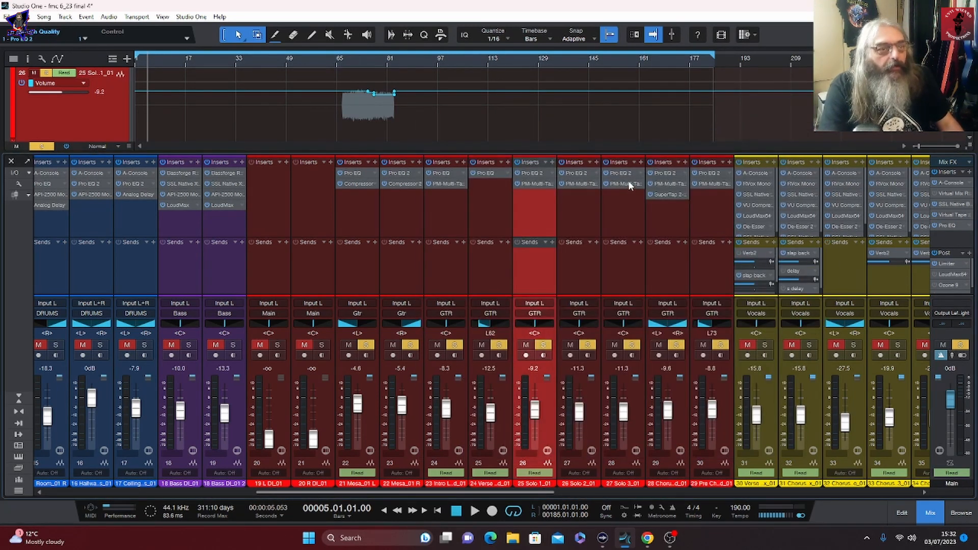
{"action": "double_click", "coordinate": [628, 183]}
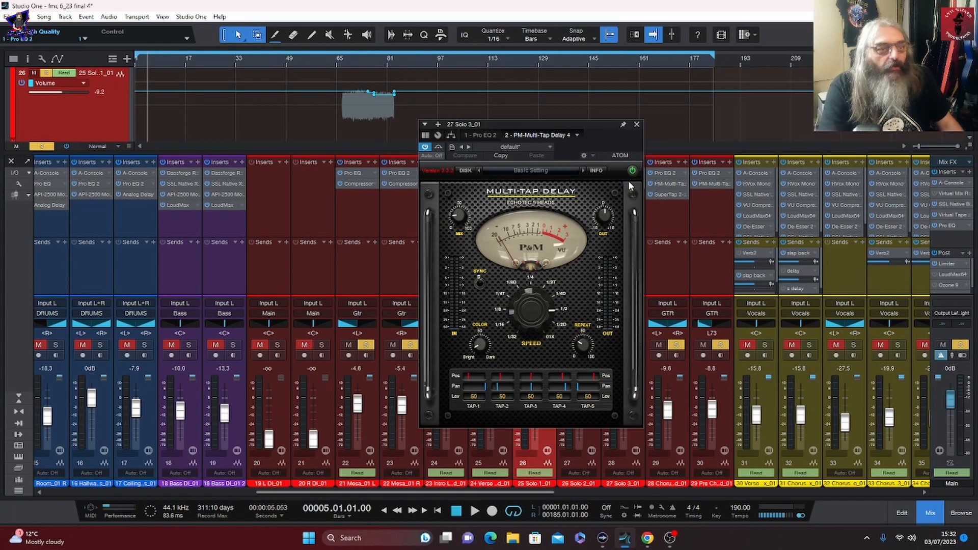
{"action": "left_click", "coordinate": [637, 125]}
Inspect the Chorus Lead channel's pan mode options and its Pro EQ 2, PM-Multi-Tap Delay and SuperTap 2-Taps inserts.
{"action": "left_click", "coordinate": [661, 210]}
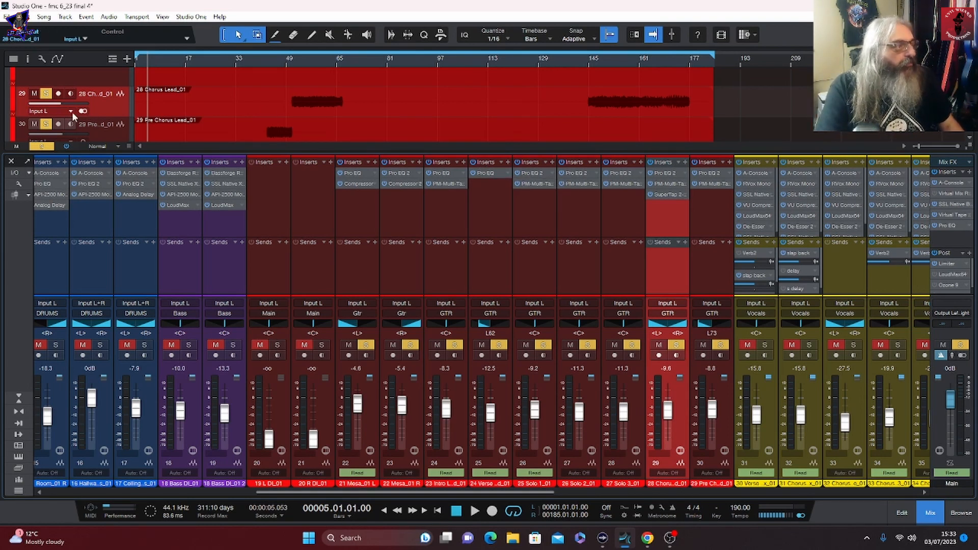
{"action": "right_click", "coordinate": [666, 325]}
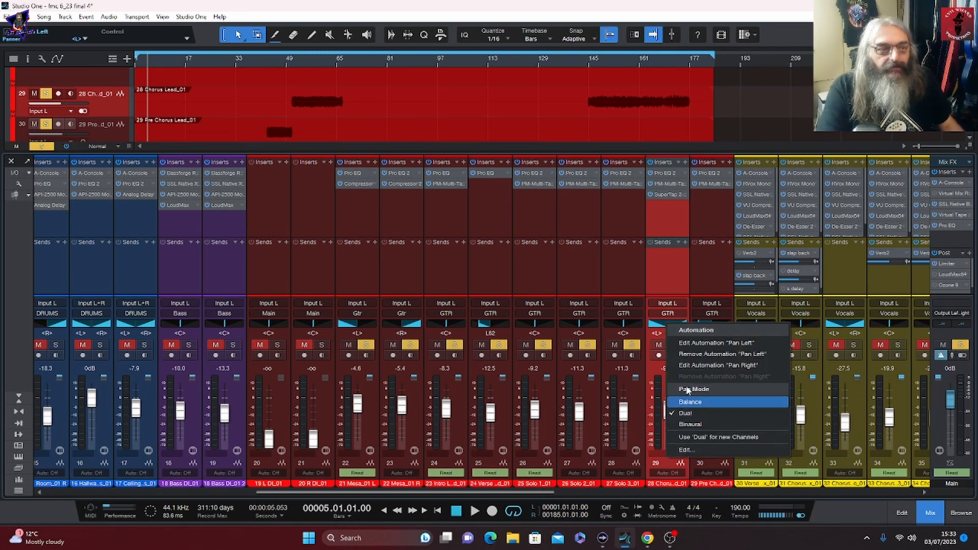
{"action": "double_click", "coordinate": [666, 174]}
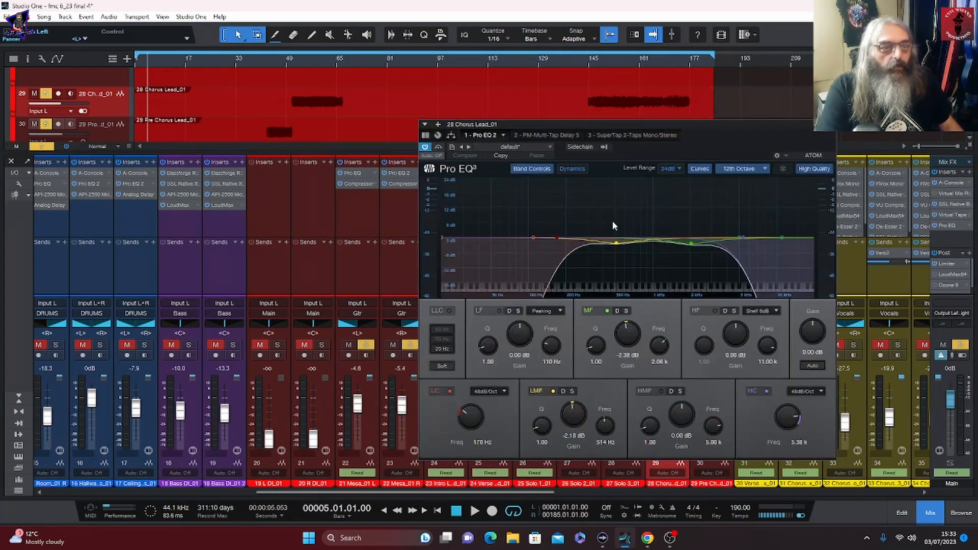
{"action": "left_click", "coordinate": [552, 135]}
{"action": "left_click", "coordinate": [606, 135]}
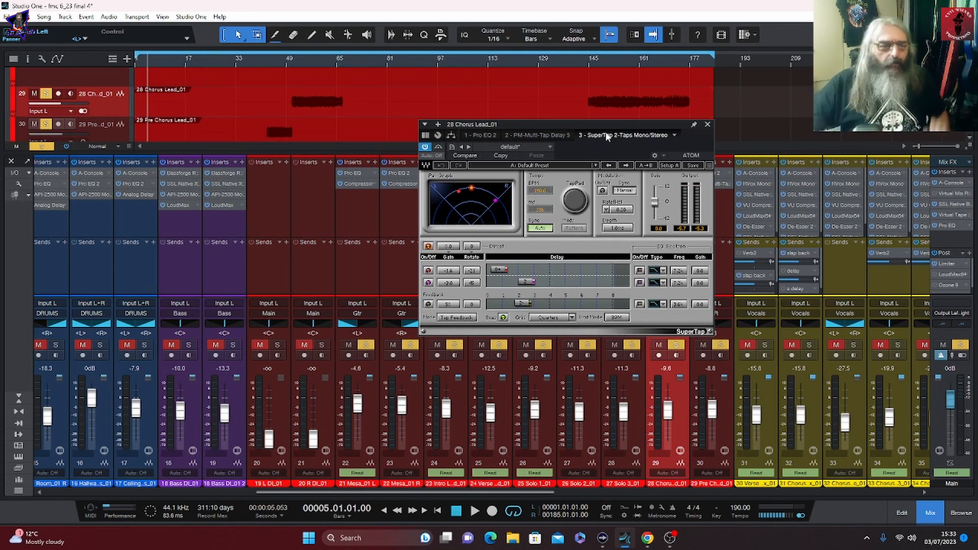
{"action": "left_click", "coordinate": [707, 124]}
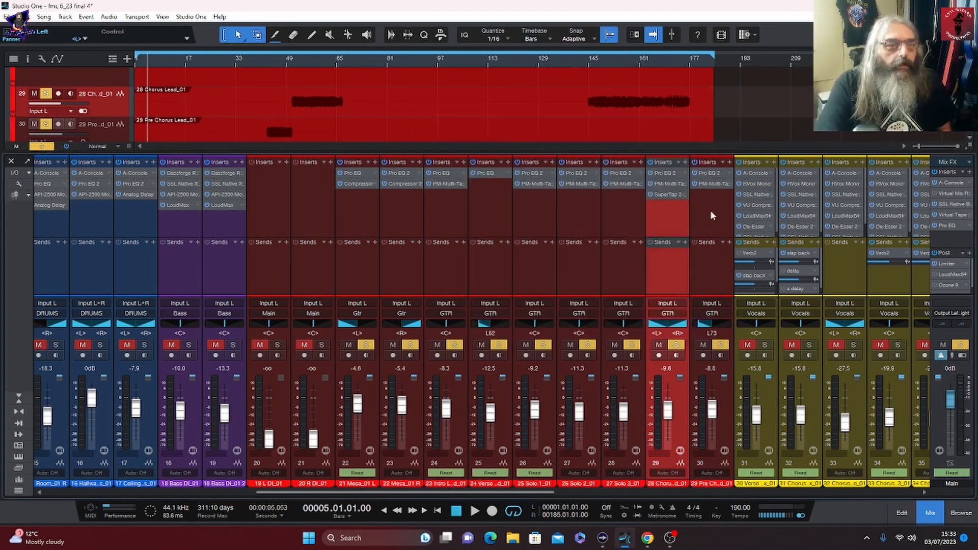
Inspect the Pro EQ 2 and PM-Multi-Tap Delay settings on the Pre Chorus Lead channel.
{"action": "left_click", "coordinate": [713, 173]}
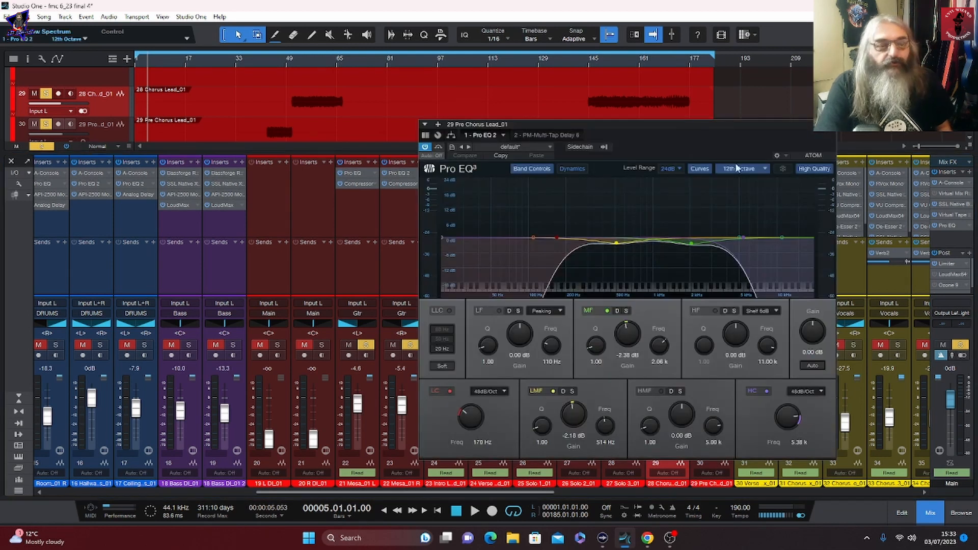
{"action": "left_click", "coordinate": [550, 135]}
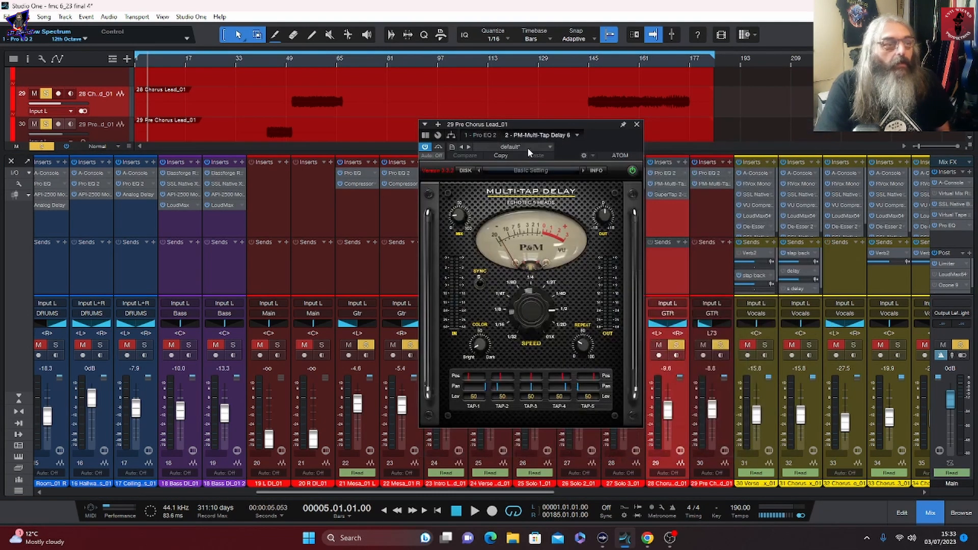
{"action": "left_click", "coordinate": [636, 126]}
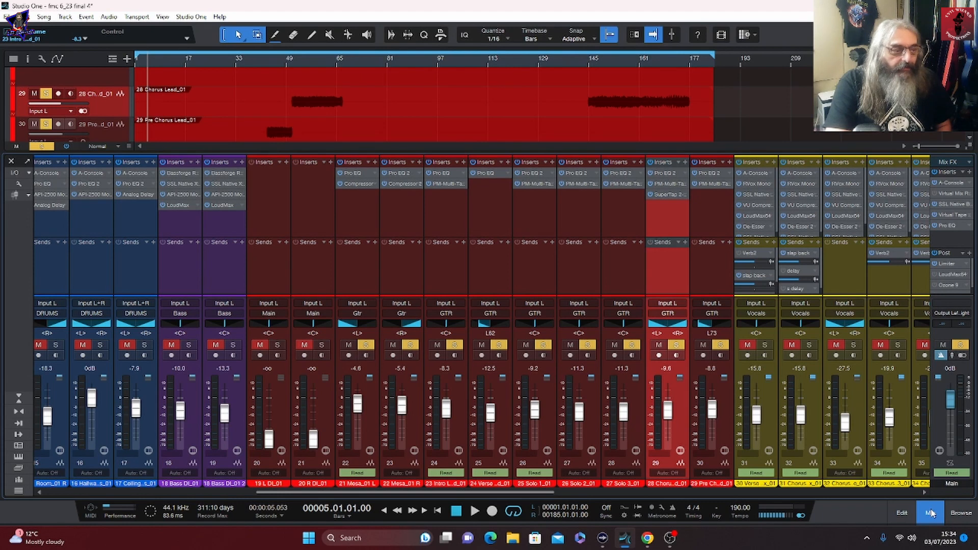
Select the left Mesa guitar channel, hide the mixer and play the end of the intro lead from bar 17.
{"action": "left_click", "coordinate": [352, 214]}
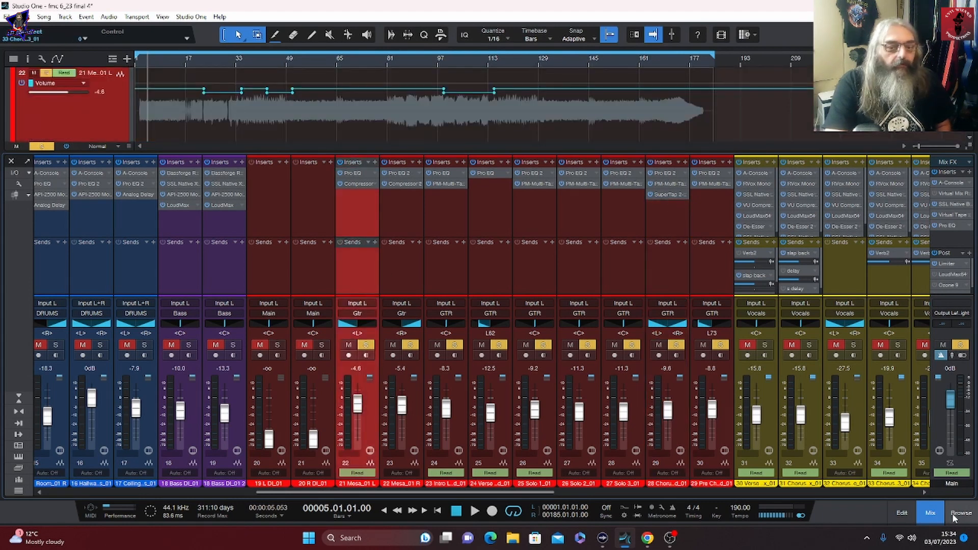
{"action": "left_click", "coordinate": [930, 512]}
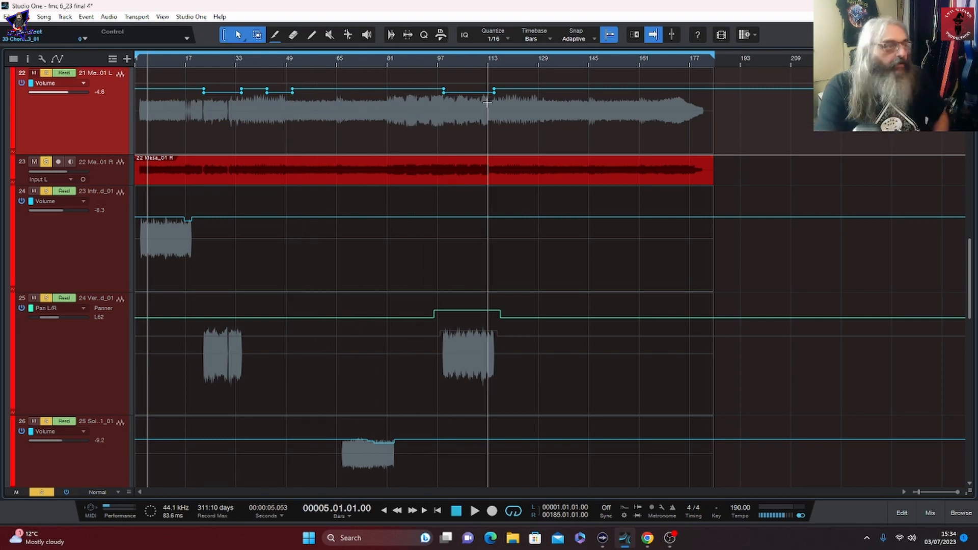
{"action": "left_click", "coordinate": [171, 138]}
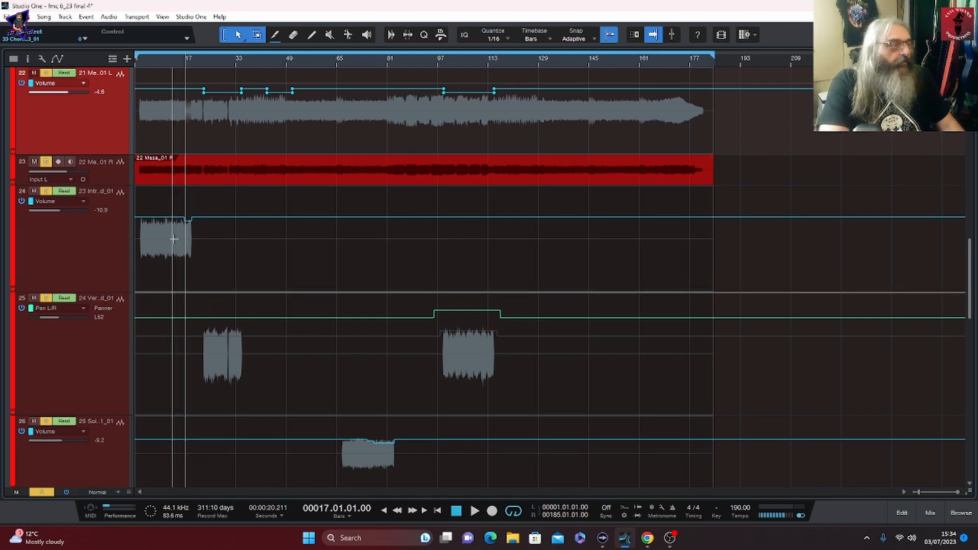
{"action": "key", "text": "space"}
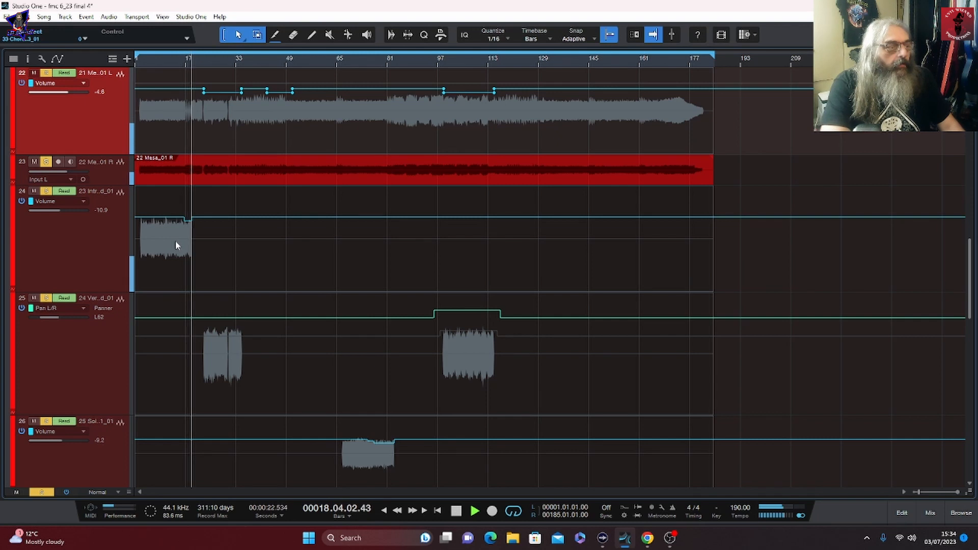
{"action": "key", "text": "space"}
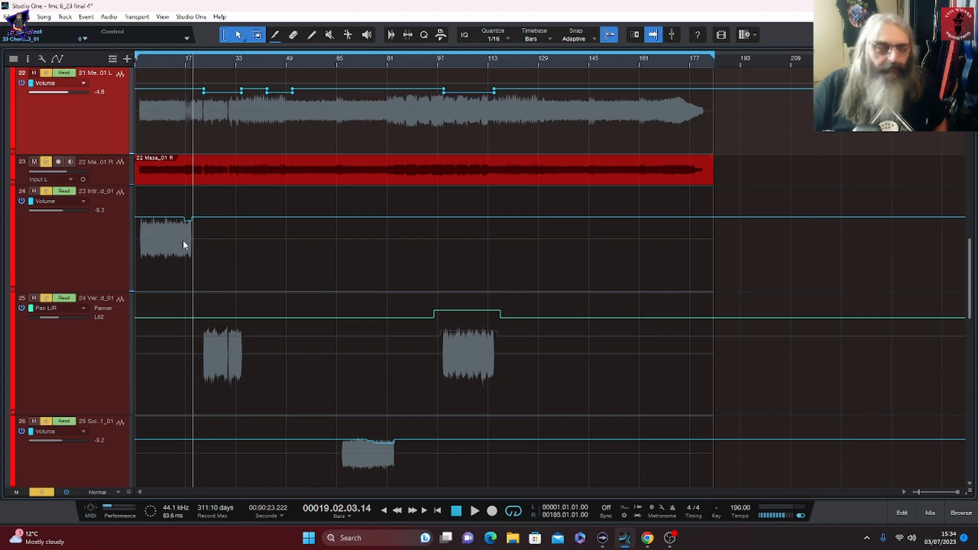
Show the mixer again and play the first verse lead section from bar 25.
{"action": "left_click", "coordinate": [925, 514]}
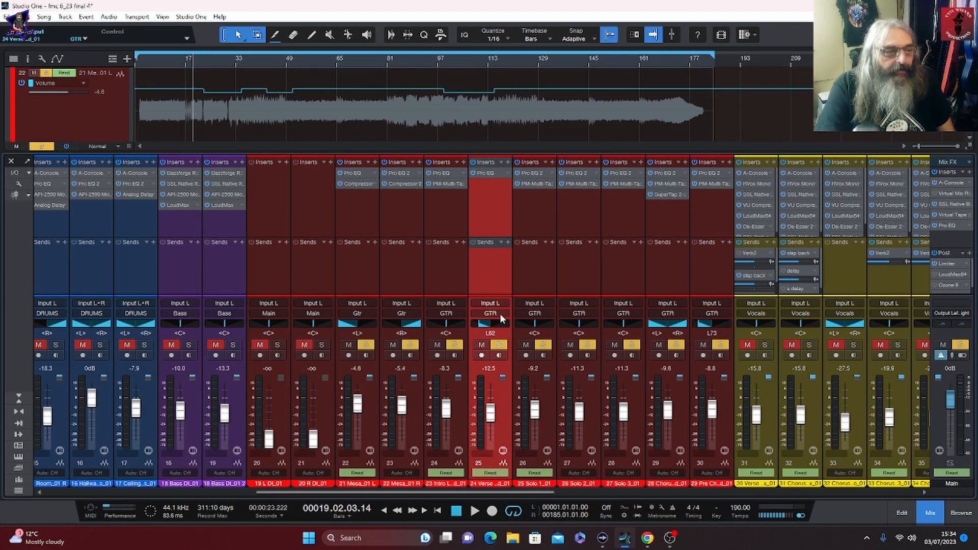
{"action": "left_click", "coordinate": [210, 61]}
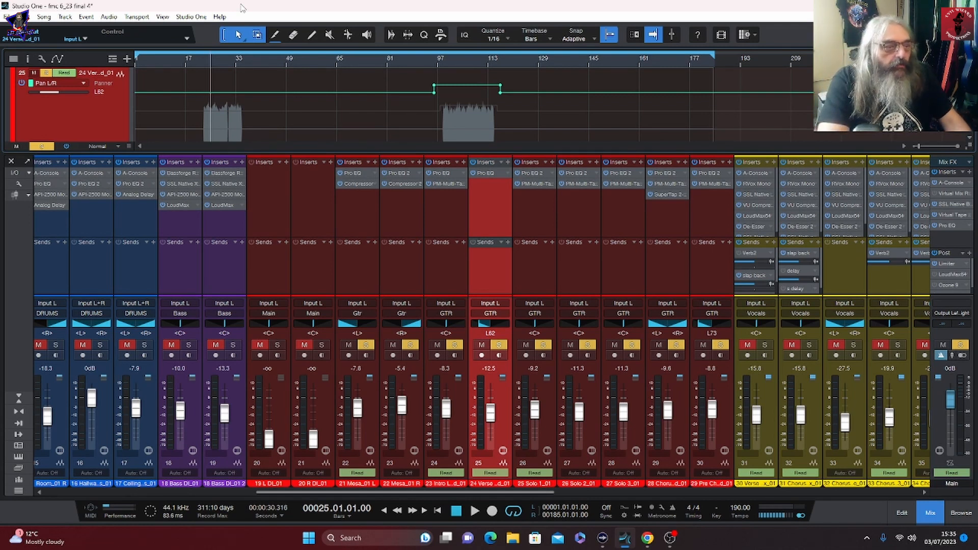
{"action": "key", "text": "space"}
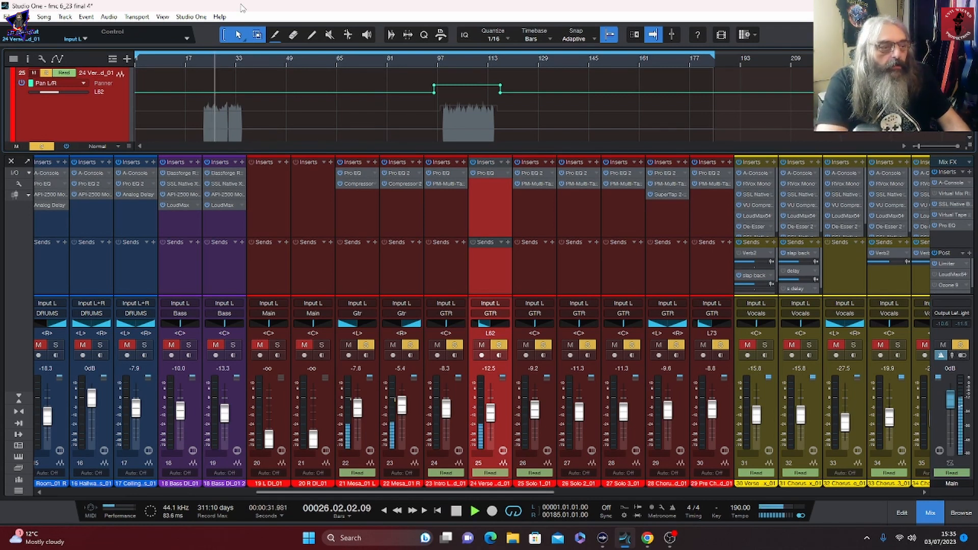
{"action": "key", "text": "space"}
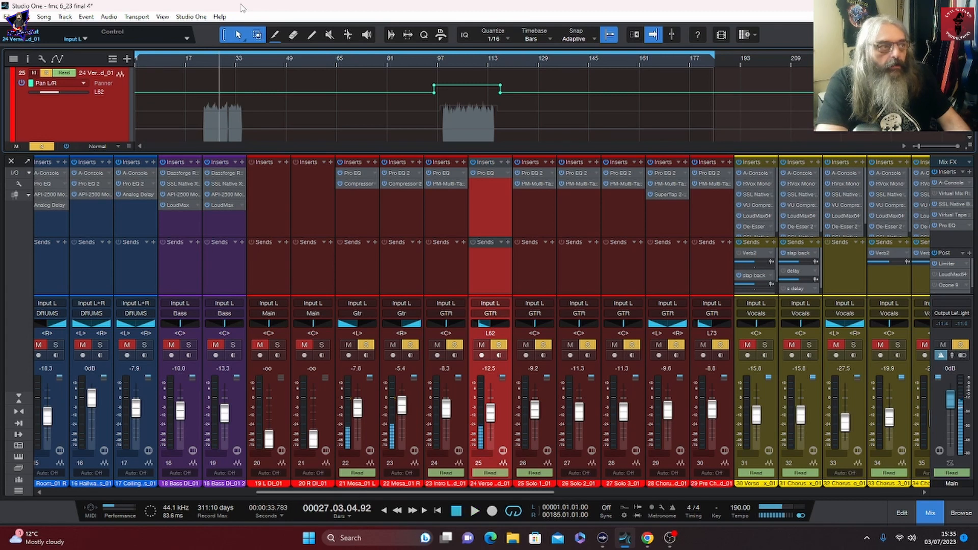
Bring the verse lead's pan automation into view and play its second section from bar 104.
{"action": "scroll", "coordinate": [240, 122], "scroll_direction": "up", "scroll_amount": 2}
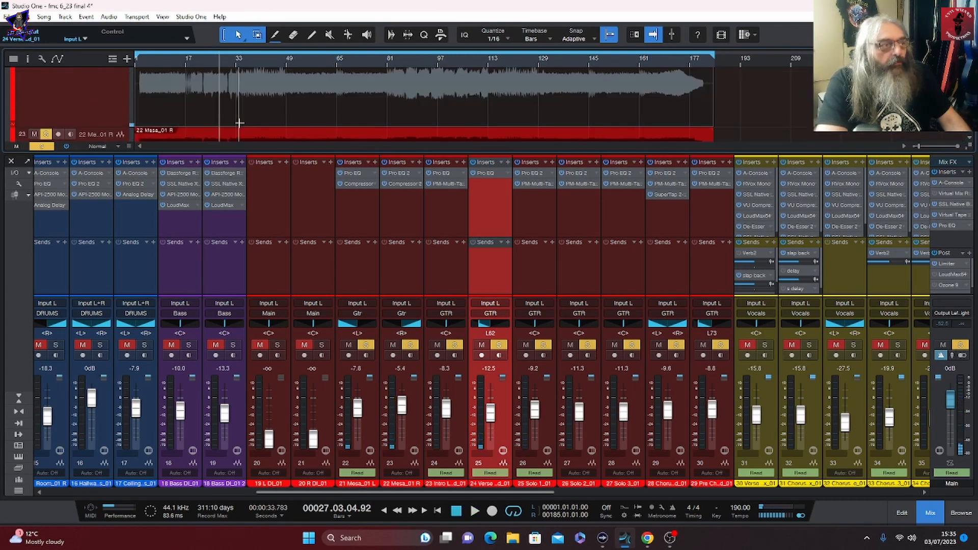
{"action": "scroll", "coordinate": [239, 122], "scroll_direction": "down", "scroll_amount": 1}
{"action": "scroll", "coordinate": [239, 99], "scroll_direction": "down", "scroll_amount": 1}
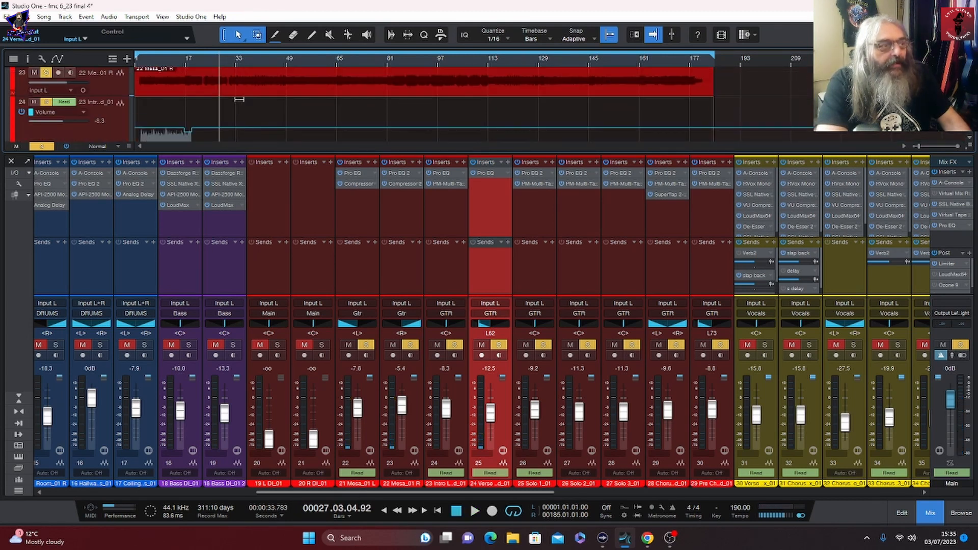
{"action": "scroll", "coordinate": [240, 99], "scroll_direction": "down", "scroll_amount": 1}
{"action": "scroll", "coordinate": [209, 92], "scroll_direction": "down", "scroll_amount": 1}
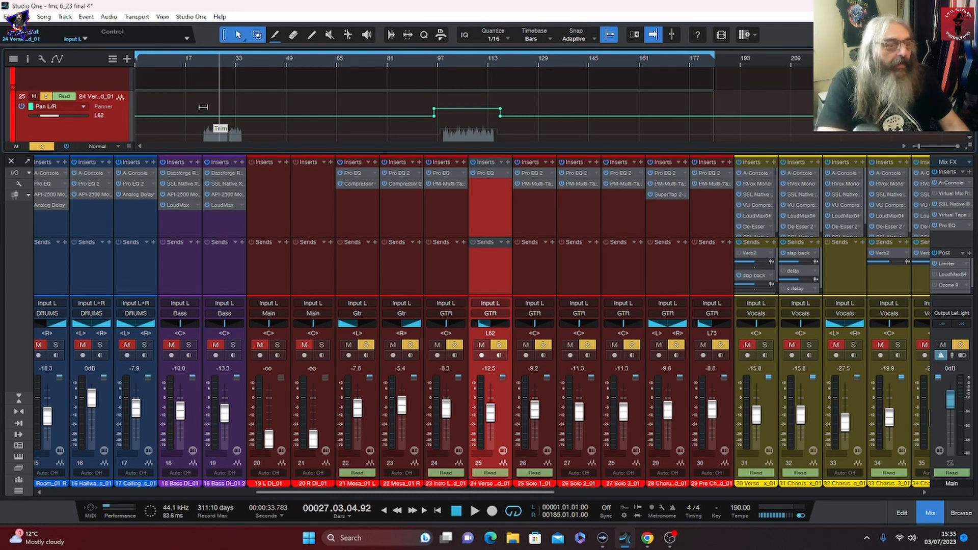
{"action": "left_click", "coordinate": [458, 60]}
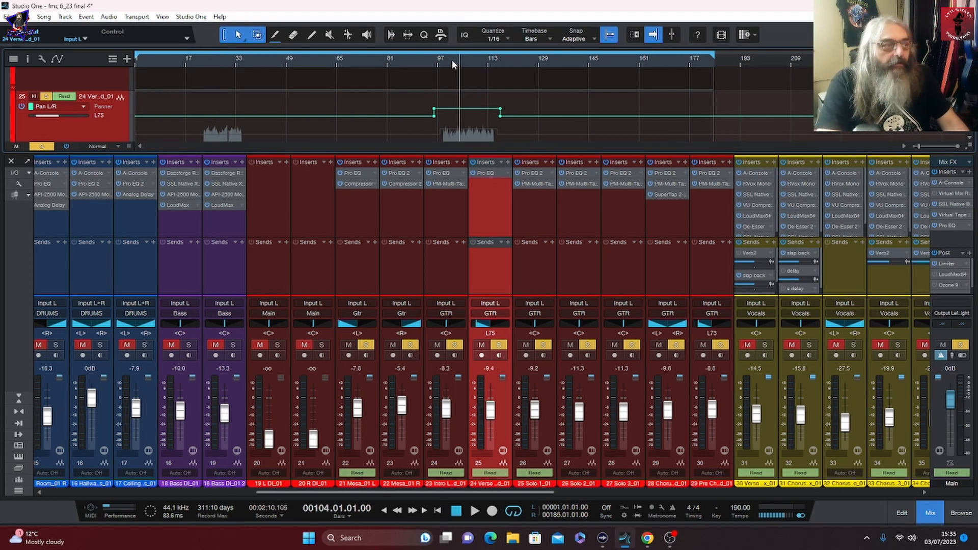
{"action": "key", "text": "space"}
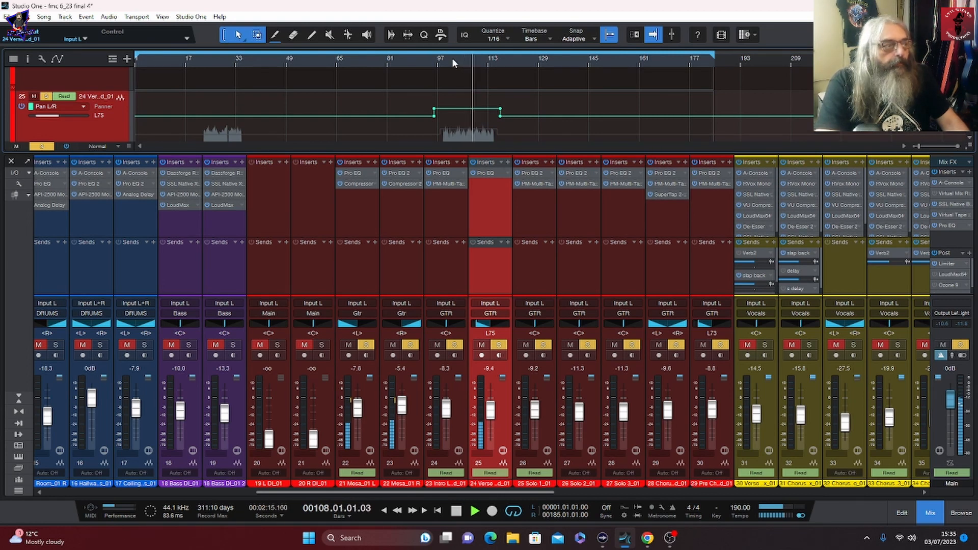
{"action": "key", "text": "space"}
Show the verse lead's Volume automation and play its second section from around bar 97.
{"action": "left_click", "coordinate": [82, 107]}
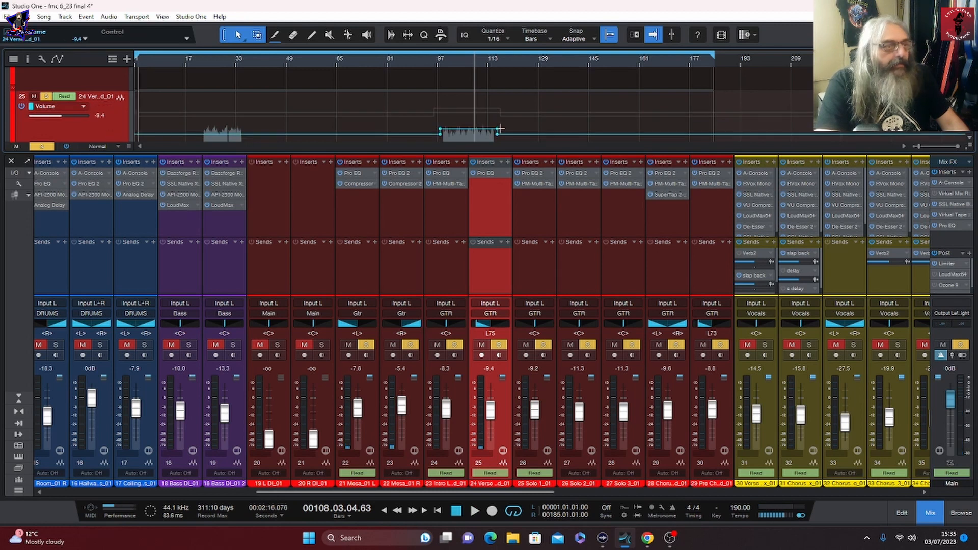
{"action": "left_click", "coordinate": [437, 59]}
{"action": "key", "text": "space"}
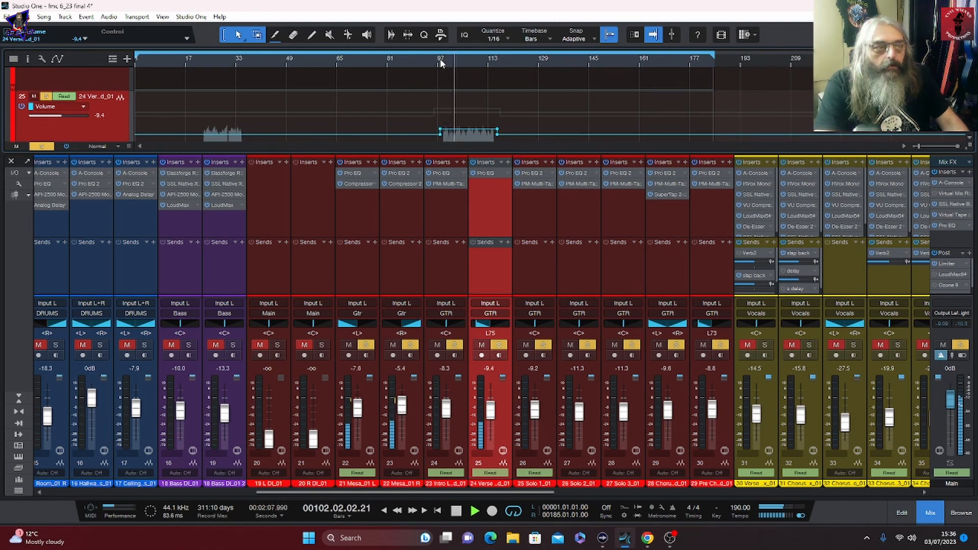
{"action": "key", "text": "space"}
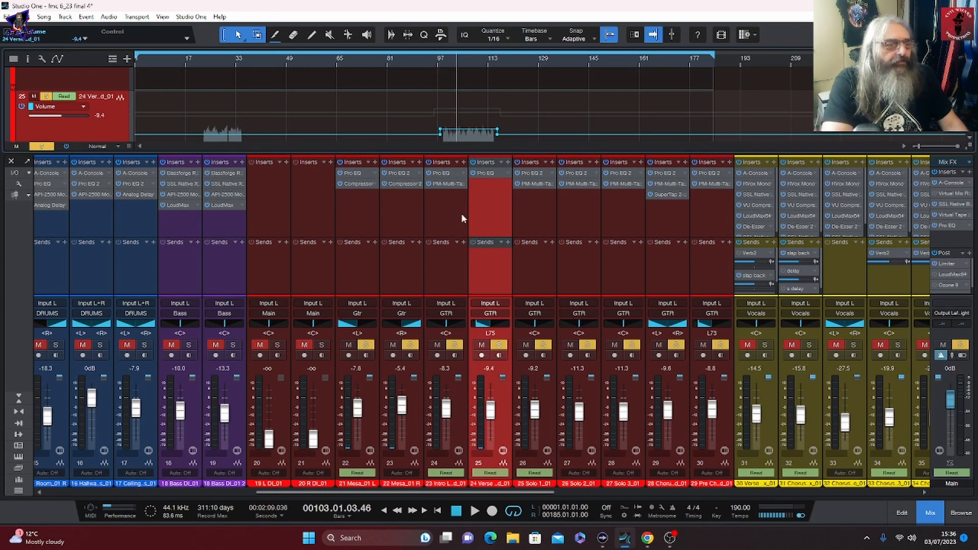
Select the Solo 1 channel, hide the mixer and play the three-part guitar solo from bar 71.
{"action": "left_click", "coordinate": [527, 268]}
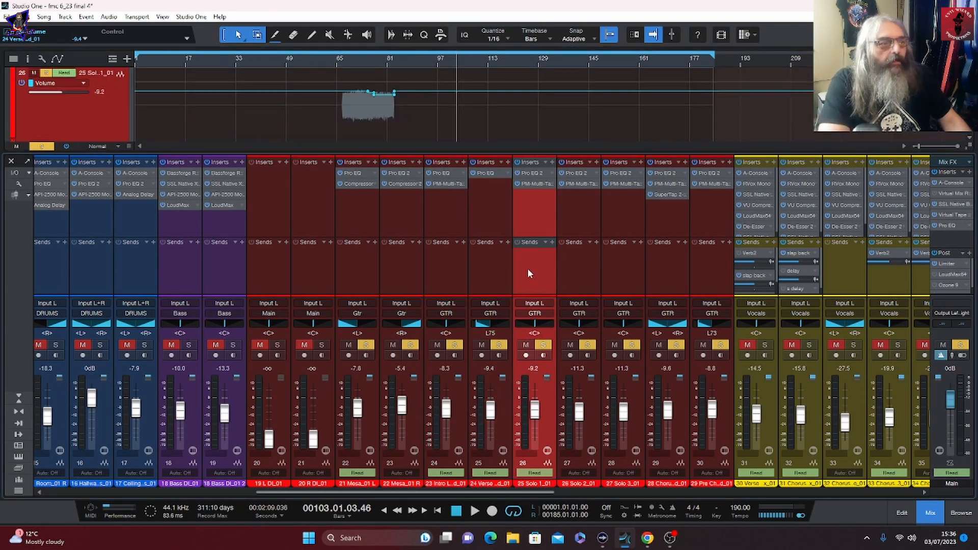
{"action": "left_click", "coordinate": [930, 515]}
{"action": "left_click", "coordinate": [355, 59]}
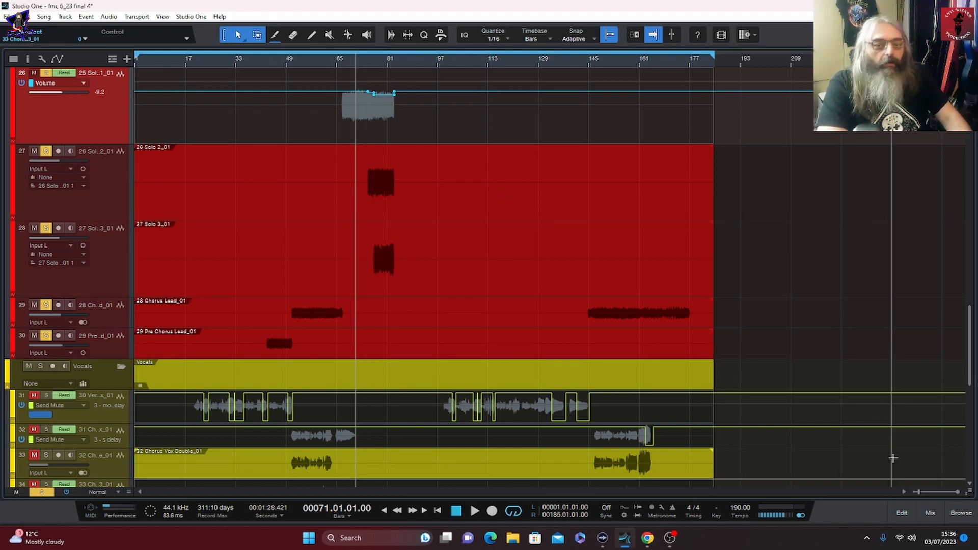
{"action": "left_click_drag", "start_coordinate": [932, 492], "coordinate": [920, 491]}
{"action": "key", "text": "space"}
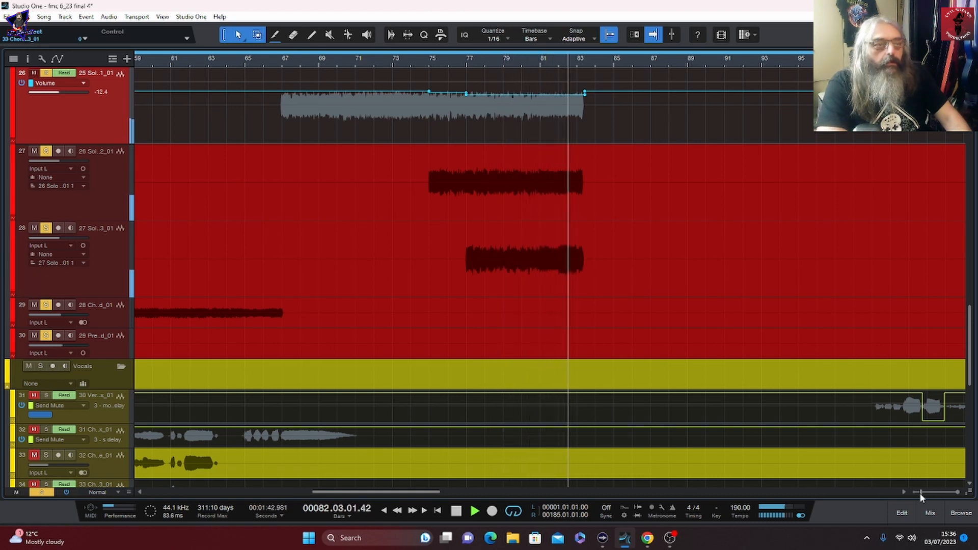
{"action": "key", "text": "space"}
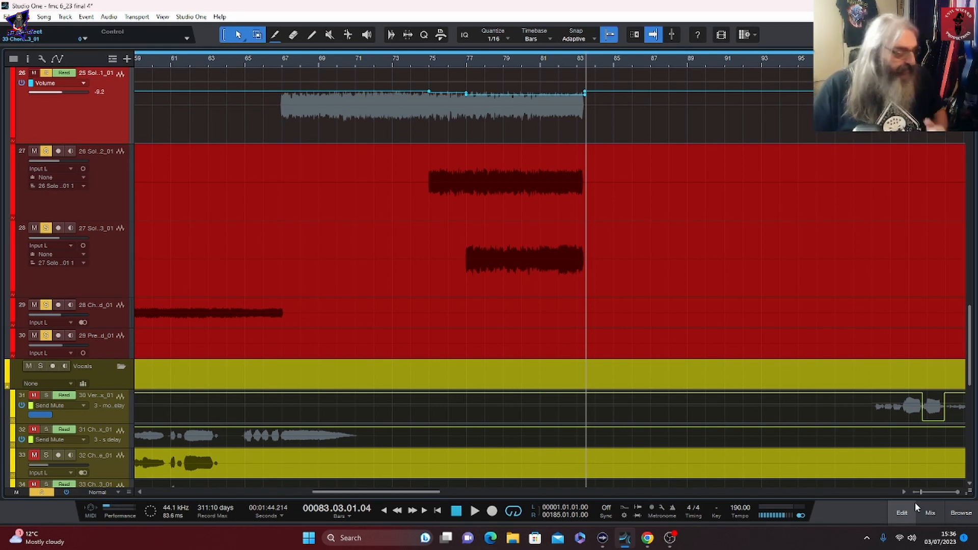
Show the mixer again, unsolo the GTR bus and solo the VOCALS bus.
{"action": "left_click", "coordinate": [927, 511]}
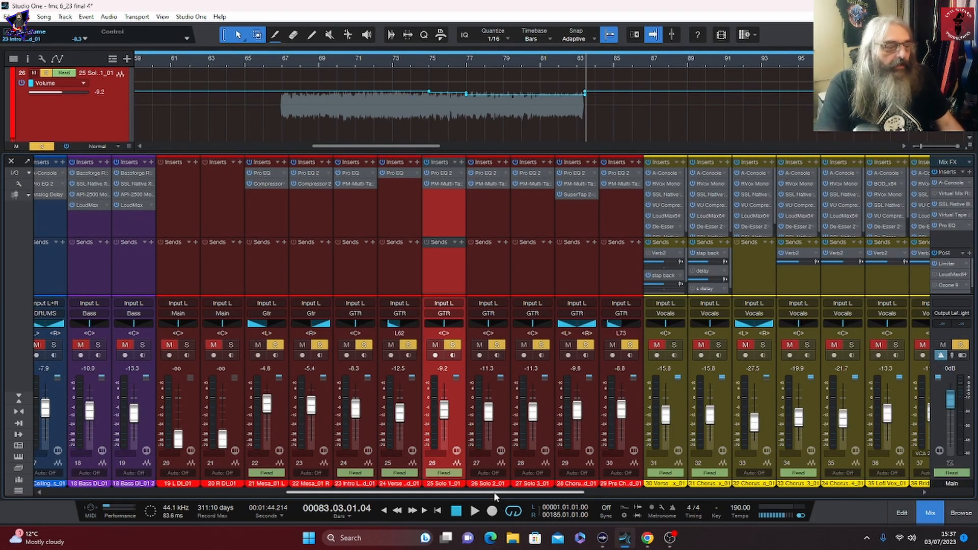
{"action": "left_click_drag", "start_coordinate": [494, 493], "coordinate": [826, 492]}
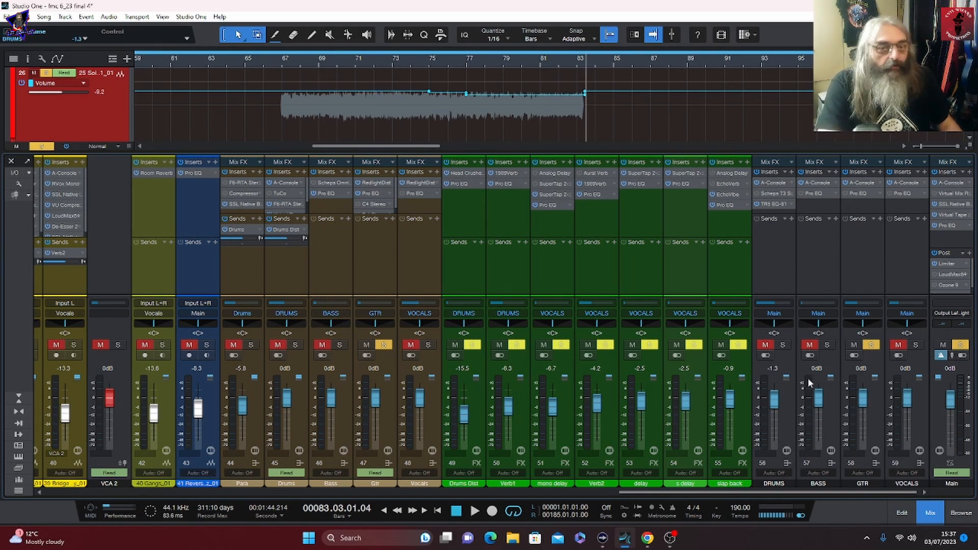
{"action": "left_click", "coordinate": [872, 347]}
{"action": "left_click", "coordinate": [918, 346]}
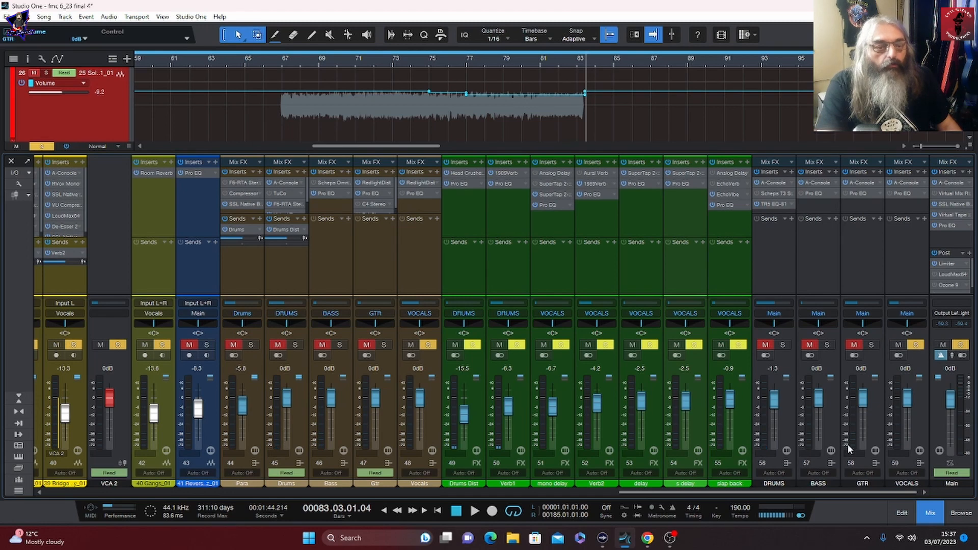
{"action": "left_click_drag", "start_coordinate": [753, 493], "coordinate": [448, 493]}
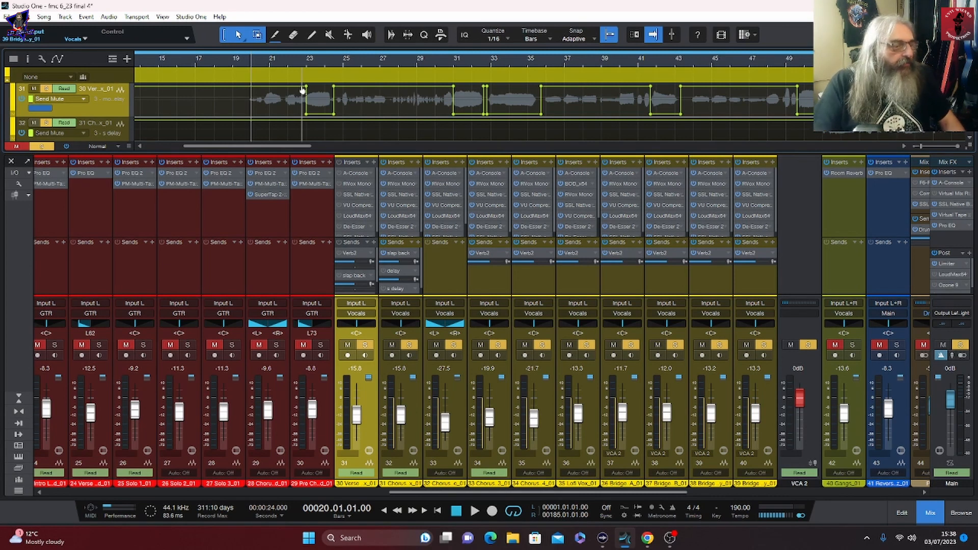
Play the verse vocal from bar 20 with its inserts bypassed, and again with all its inserts switched back on.
{"action": "key", "text": "space"}
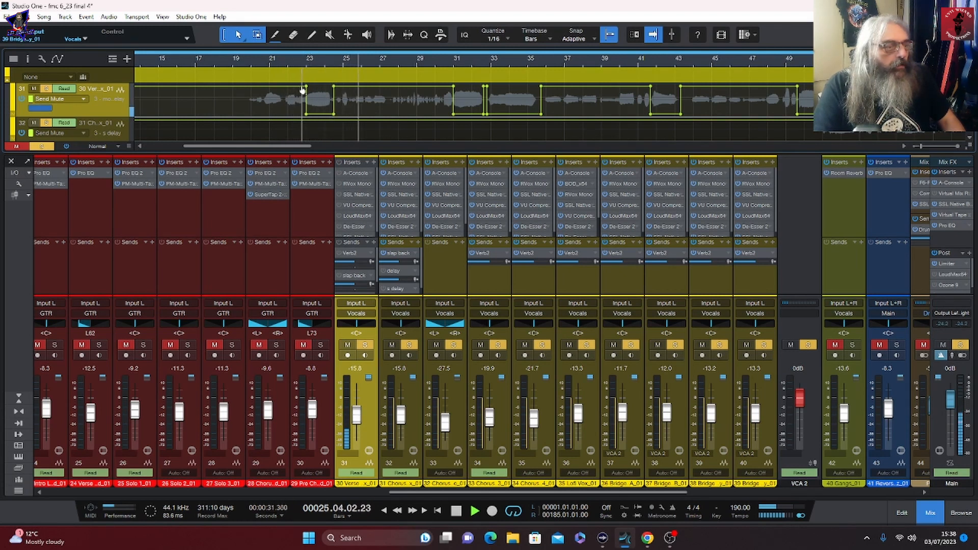
{"action": "key", "text": "space"}
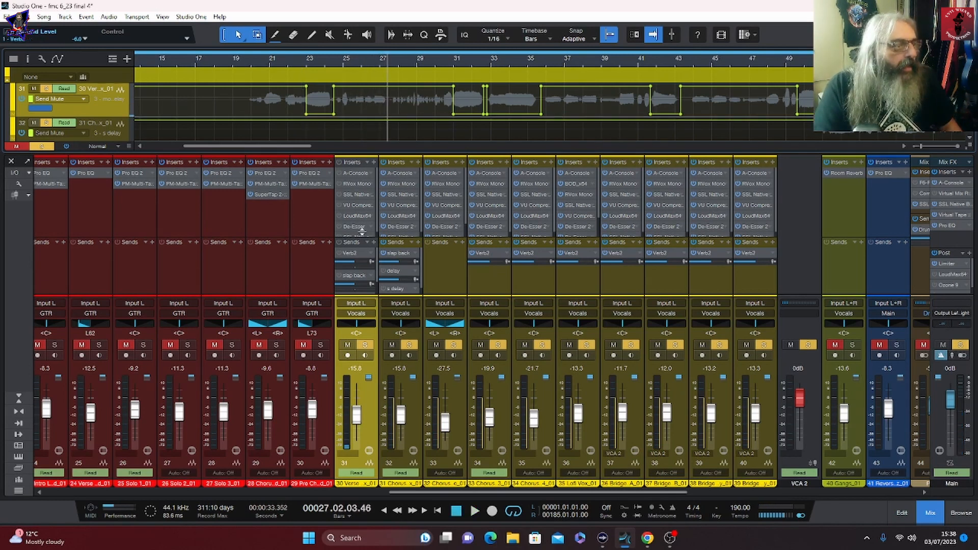
{"action": "left_click", "coordinate": [339, 162]}
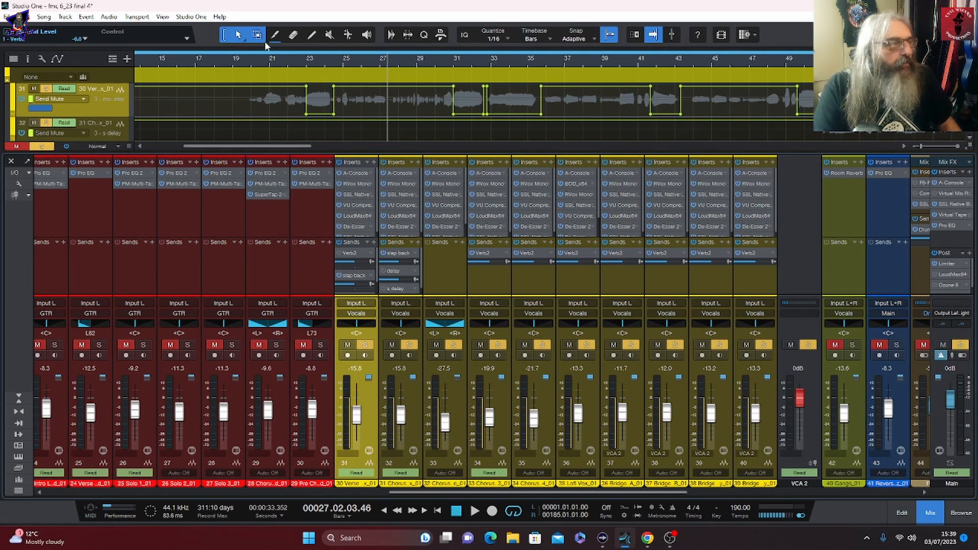
{"action": "left_click", "coordinate": [263, 62]}
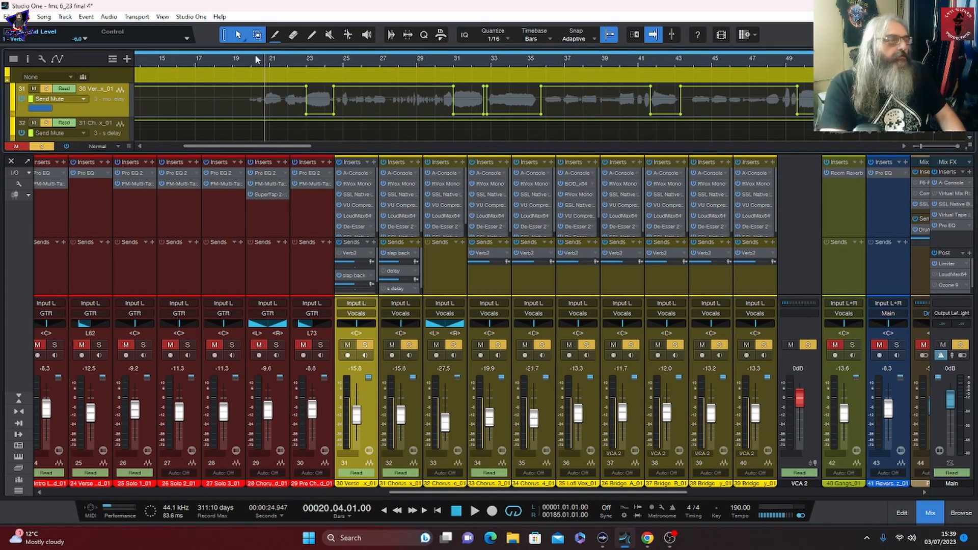
{"action": "left_click", "coordinate": [250, 65]}
{"action": "key", "text": "space"}
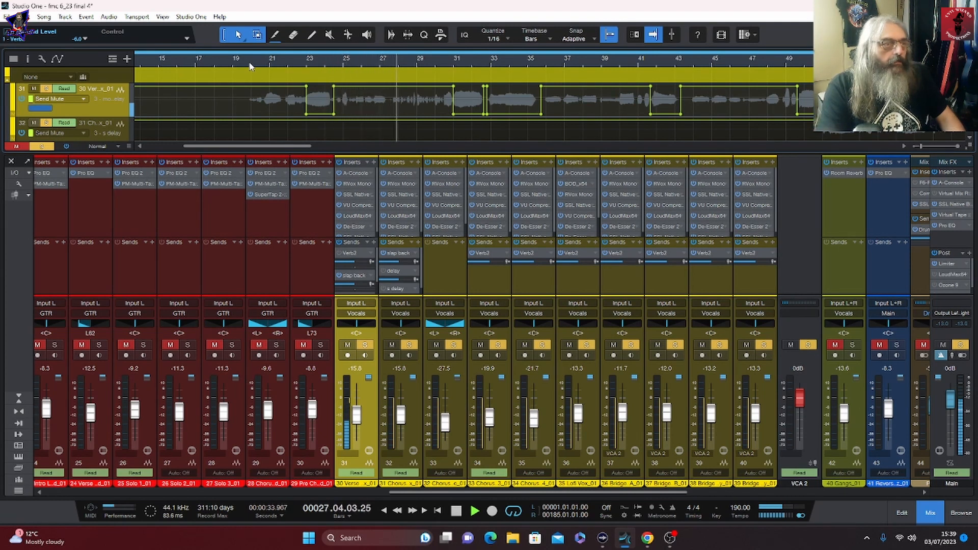
{"action": "key", "text": "space"}
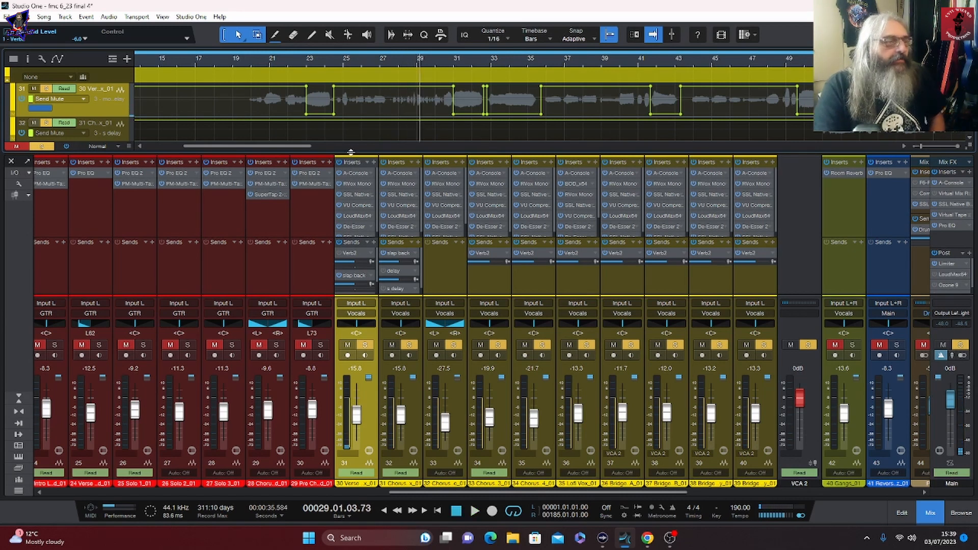
Enlarge the mixer to reveal the full vocal insert chains and open the verse vocal's A-Console plug-in for review.
{"action": "left_click_drag", "start_coordinate": [350, 152], "coordinate": [349, 136]}
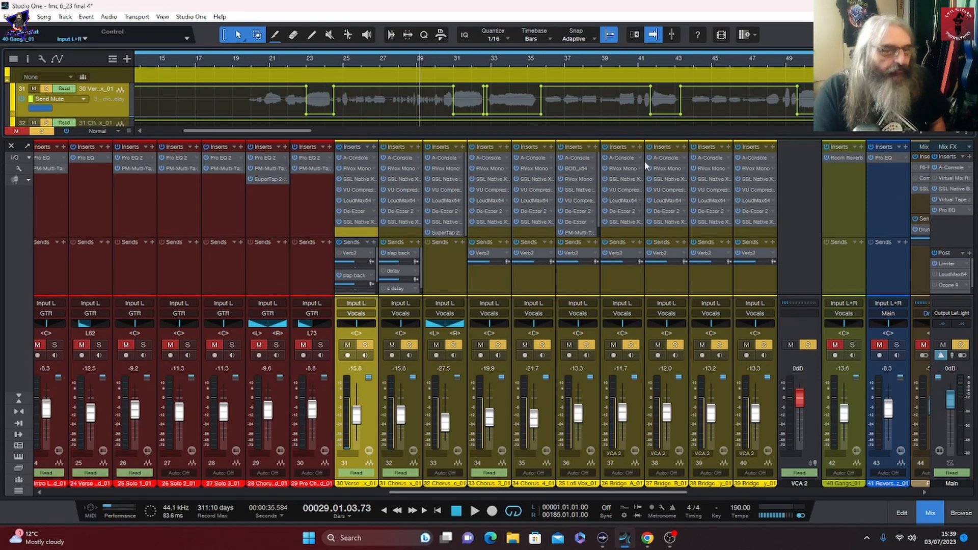
{"action": "left_click", "coordinate": [835, 345]}
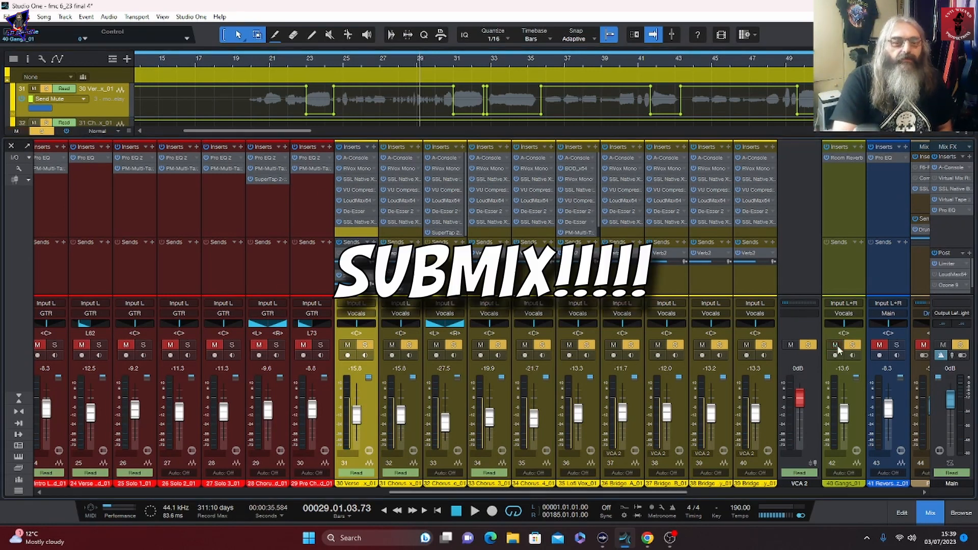
{"action": "left_click", "coordinate": [352, 157]}
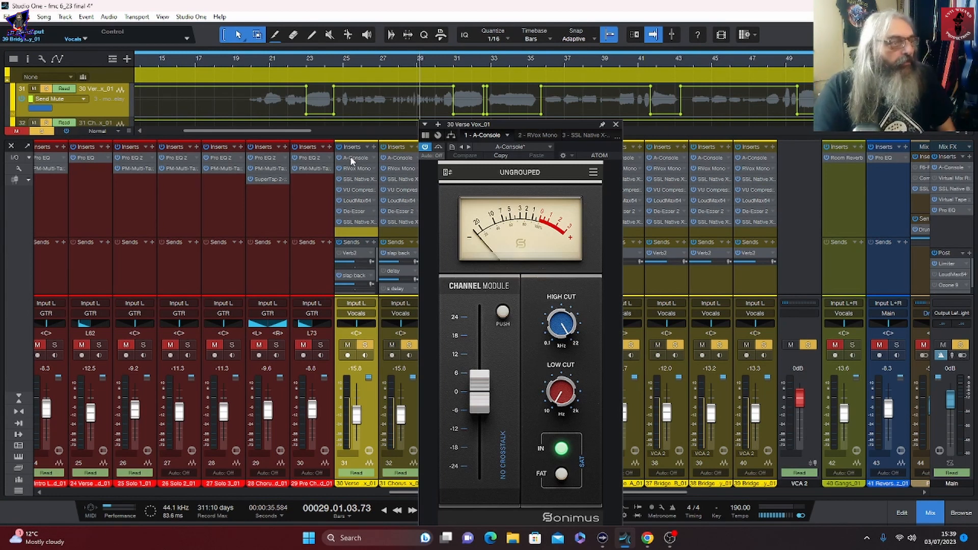
{"action": "left_click_drag", "start_coordinate": [550, 123], "coordinate": [618, 65]}
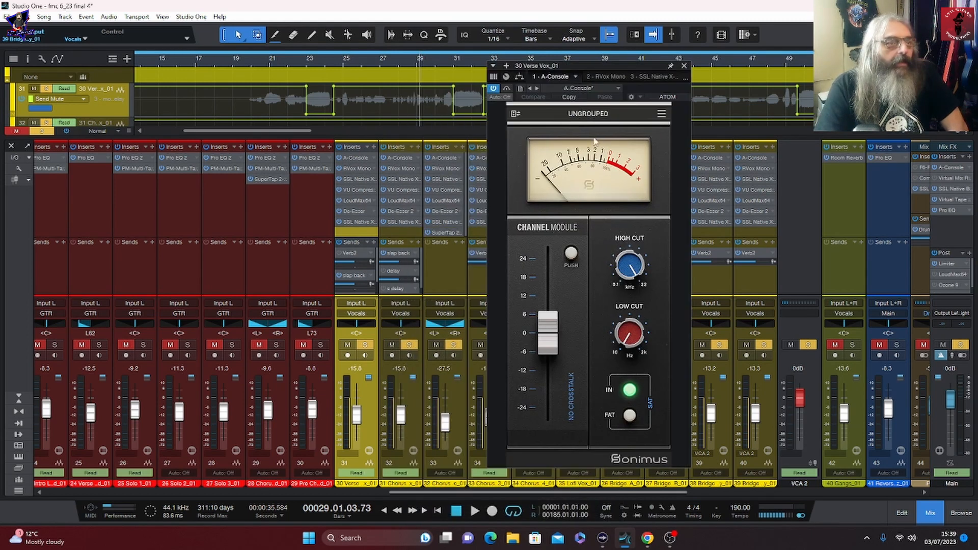
Show the verse vocal's RVox Mono compressor and play the verse from bar 21 to check its gain reduction.
{"action": "left_click", "coordinate": [603, 76]}
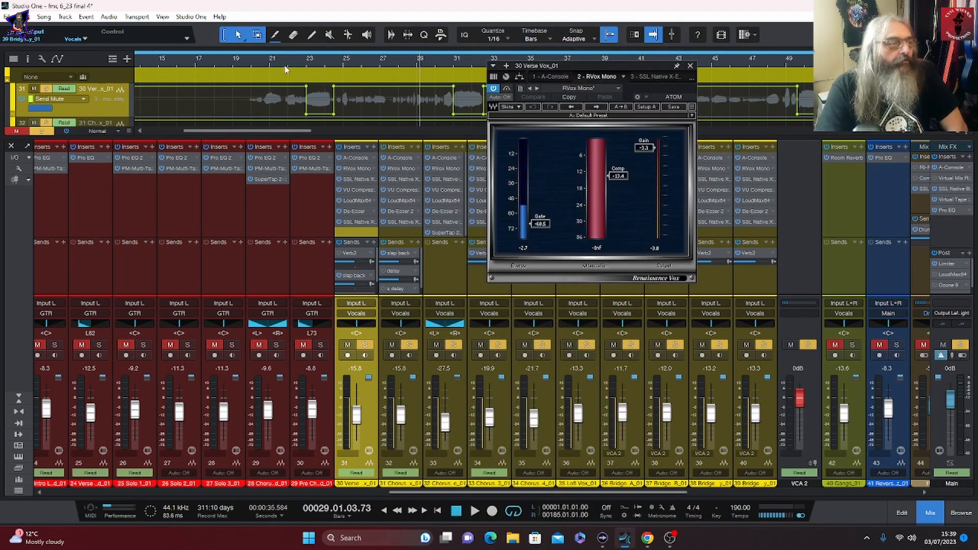
{"action": "left_click", "coordinate": [271, 61]}
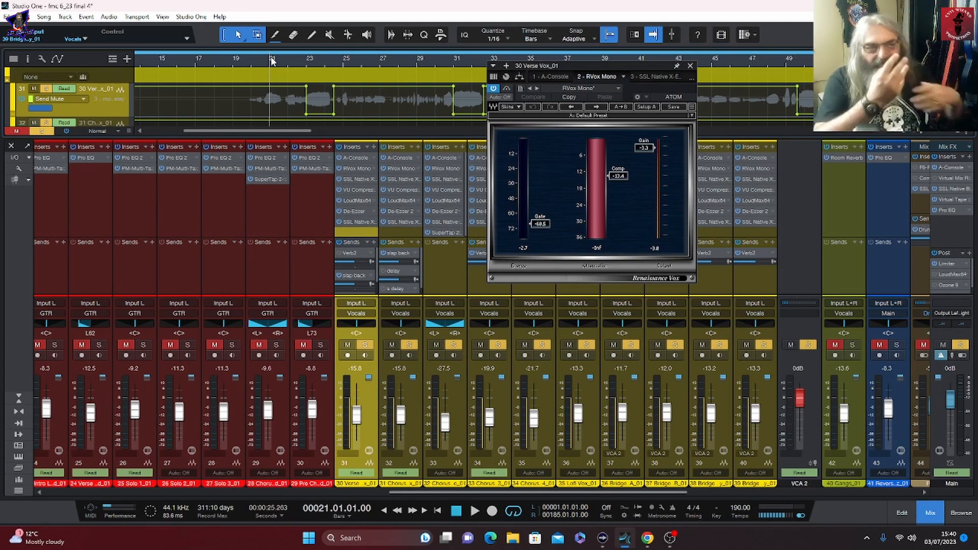
{"action": "left_click", "coordinate": [474, 512]}
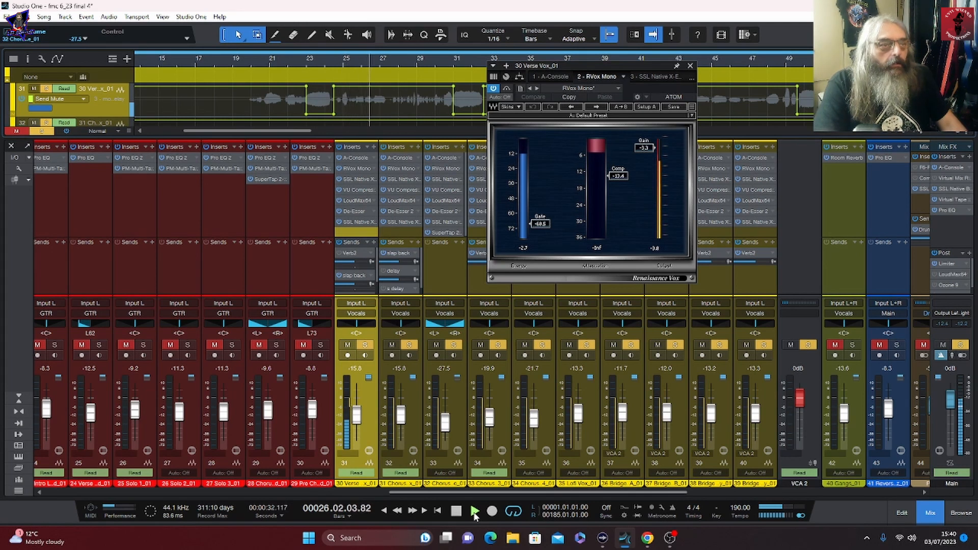
{"action": "key", "text": "space"}
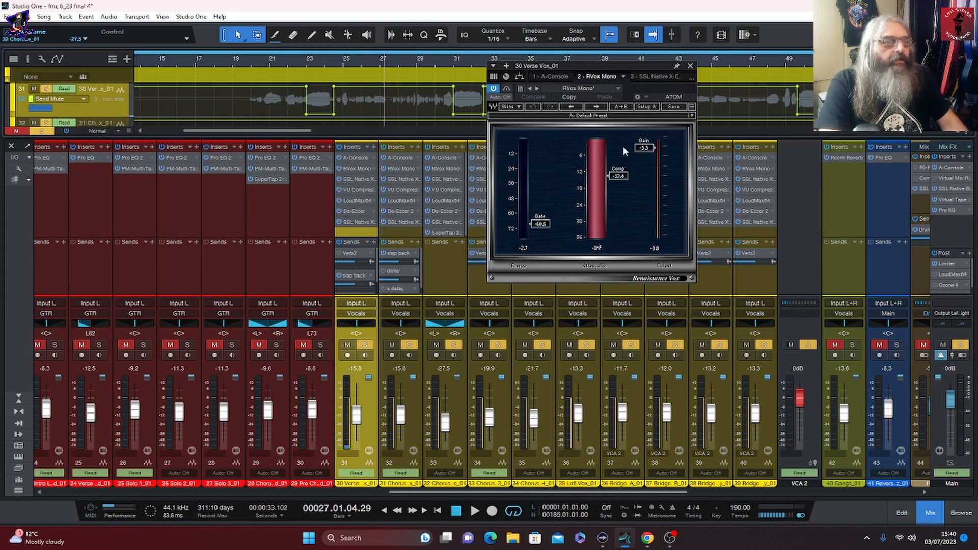
Show the verse vocal's SSL Native X-EQ 2 and examine its low cut and low-mid dip.
{"action": "left_click", "coordinate": [654, 77]}
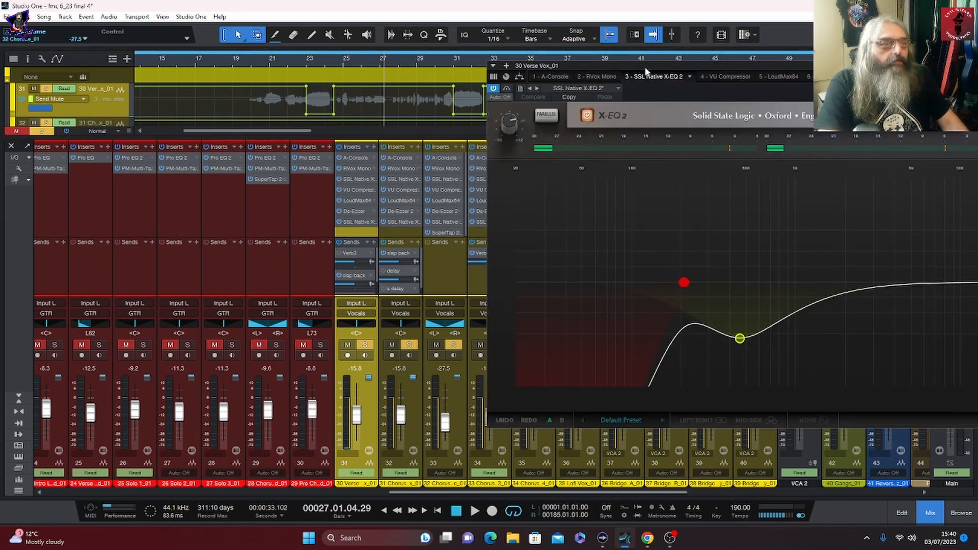
{"action": "left_click_drag", "start_coordinate": [645, 67], "coordinate": [513, 75]}
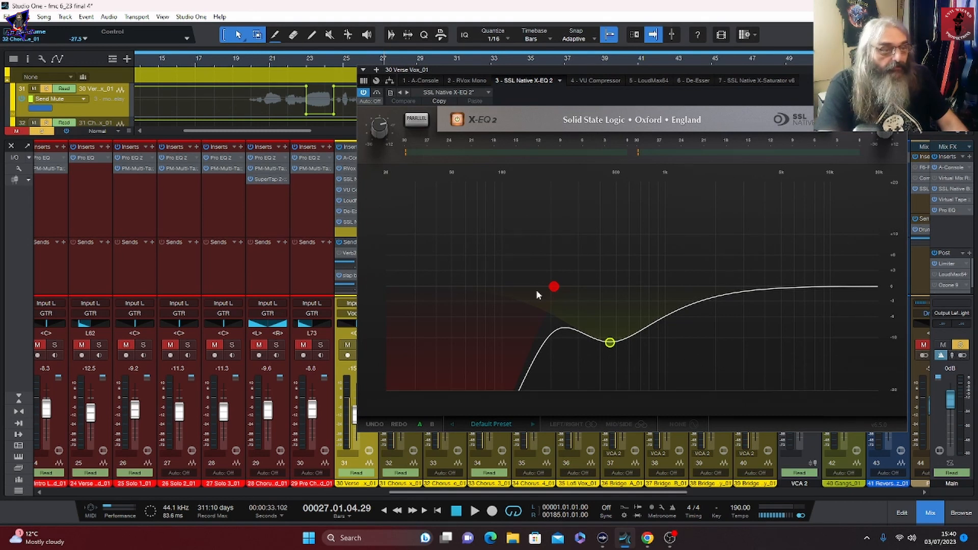
{"action": "mouse_move", "coordinate": [556, 287]}
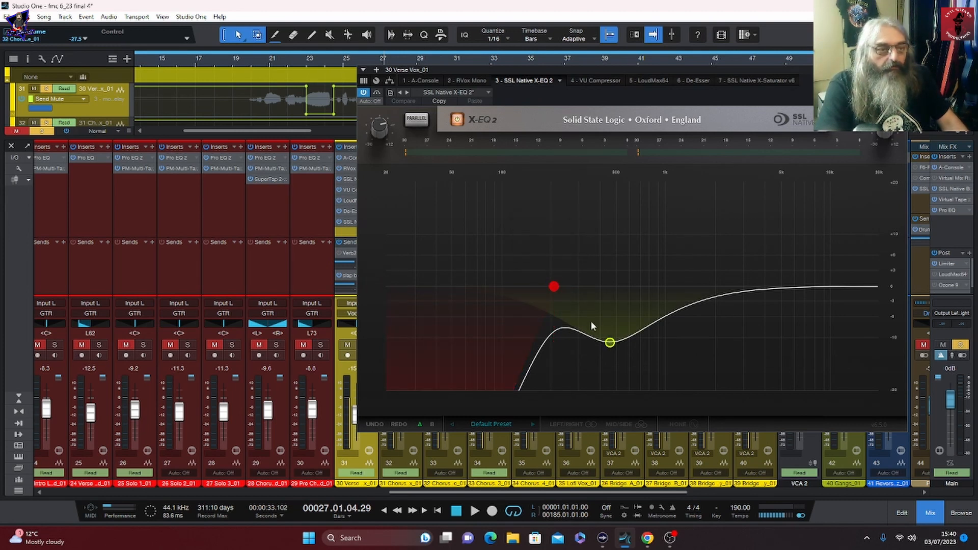
Show the verse vocal's VU Compressor and play the verse from just before bar 21 to watch its meter.
{"action": "left_click", "coordinate": [599, 81]}
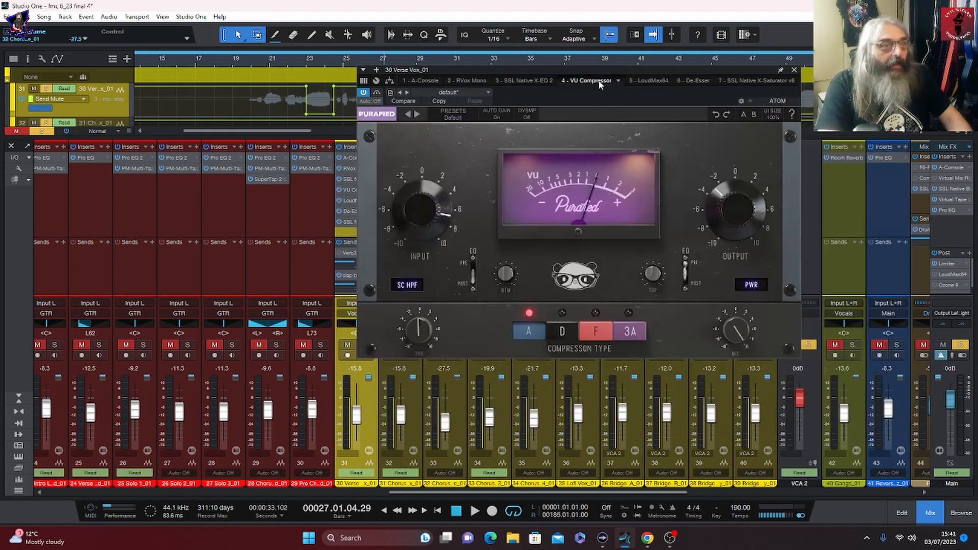
{"action": "left_click_drag", "start_coordinate": [600, 84], "coordinate": [513, 90]}
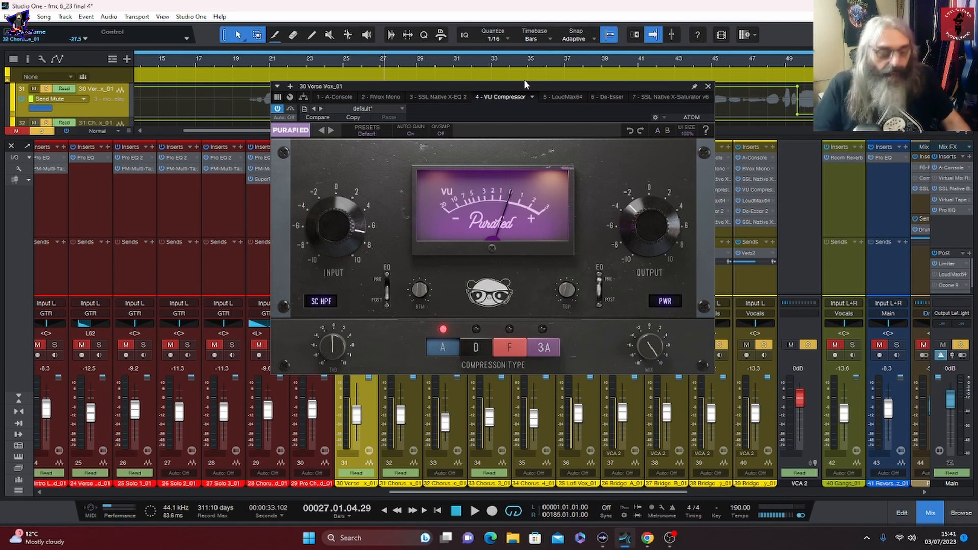
{"action": "left_click", "coordinate": [265, 62]}
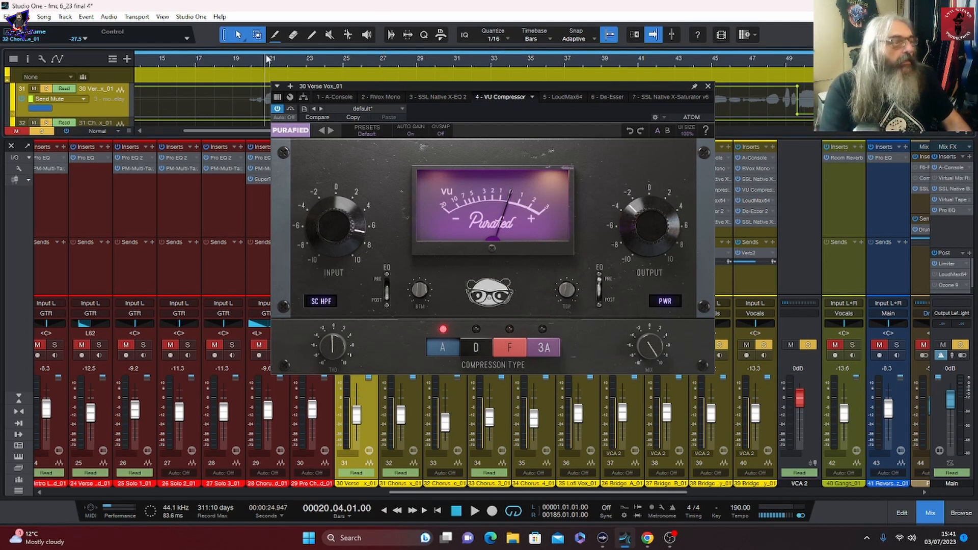
{"action": "key", "text": "space"}
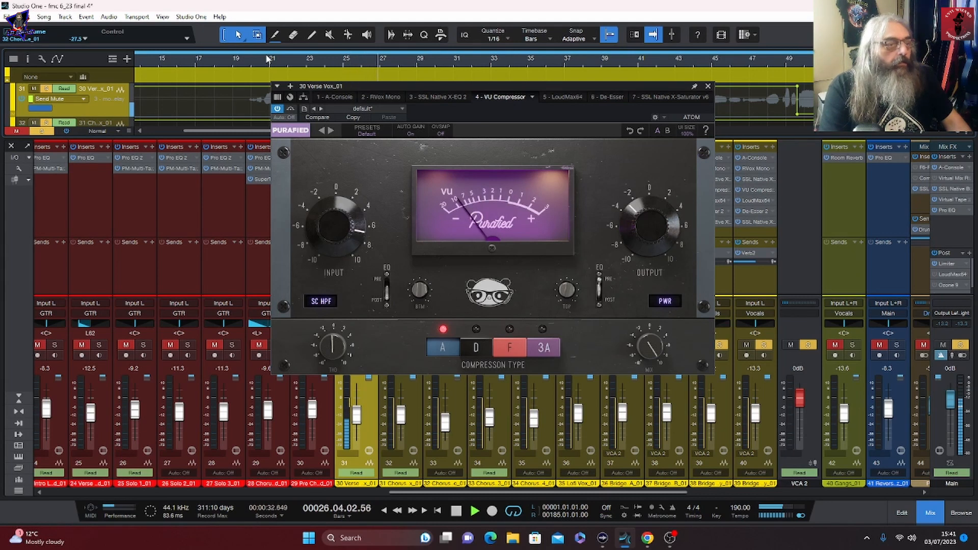
{"action": "key", "text": "space"}
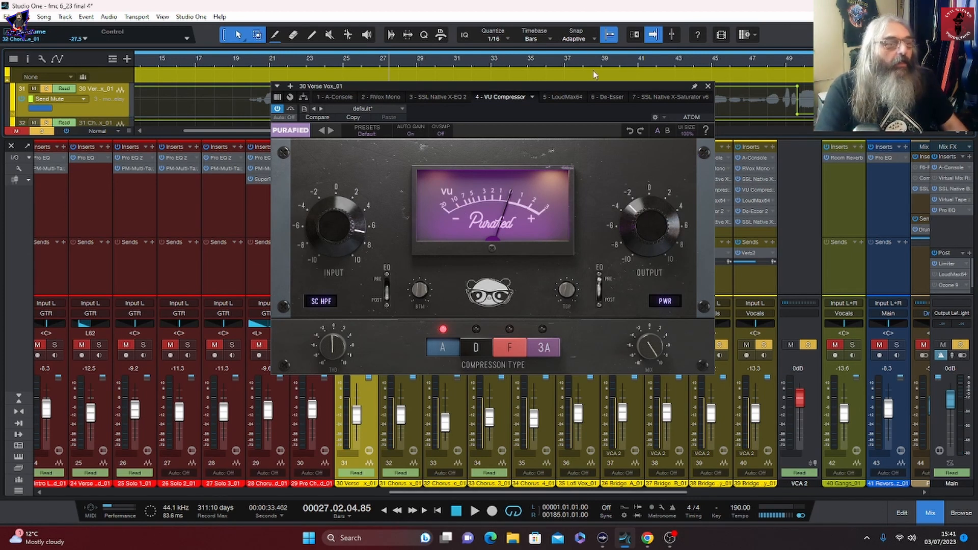
Show the verse vocal's LoudMax64 limiter and play the verse from just before bar 21 to watch its limiting.
{"action": "left_click_drag", "start_coordinate": [582, 84], "coordinate": [572, 92]}
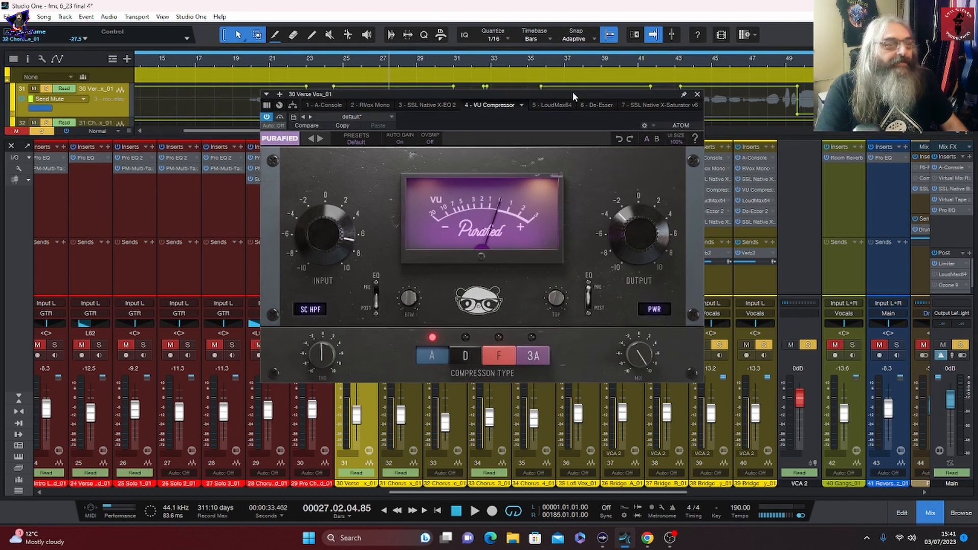
{"action": "left_click", "coordinate": [547, 104]}
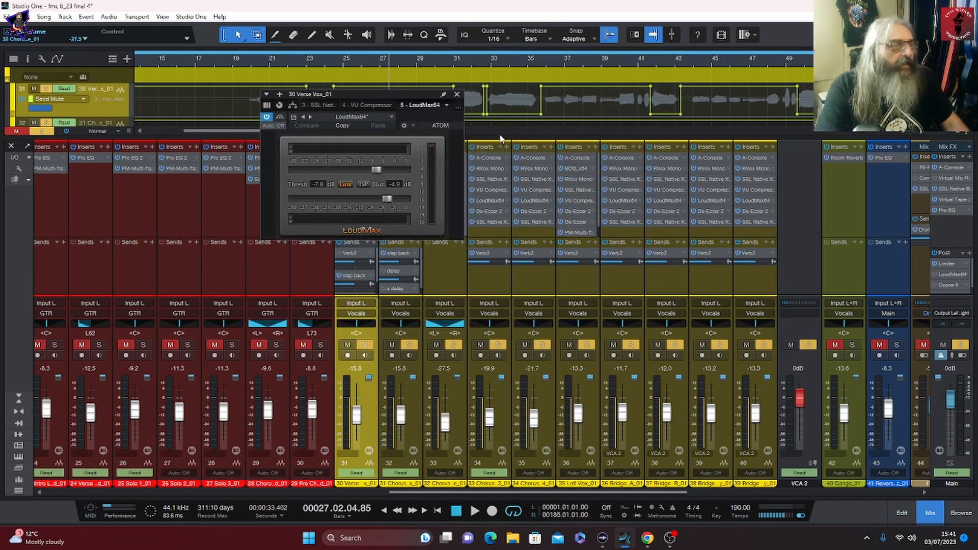
{"action": "left_click", "coordinate": [268, 64]}
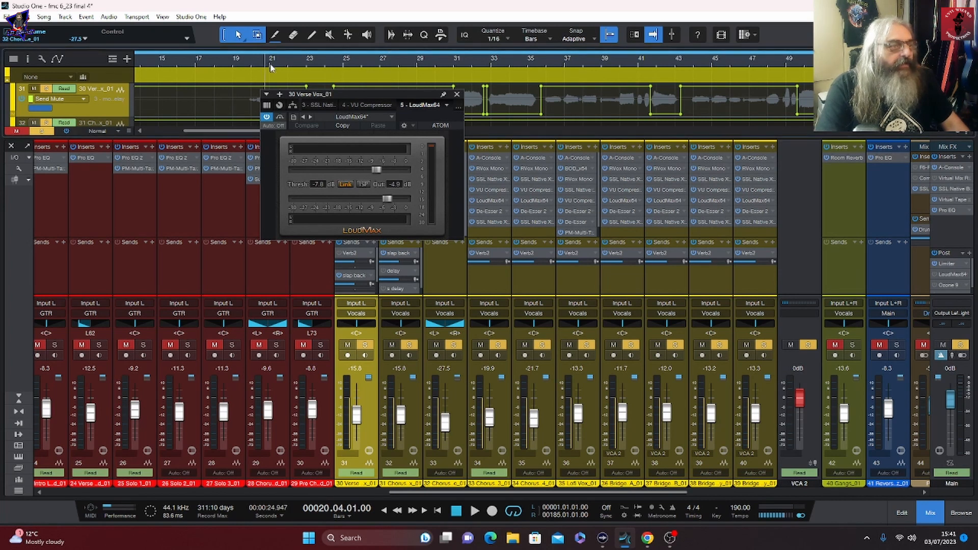
{"action": "key", "text": "space"}
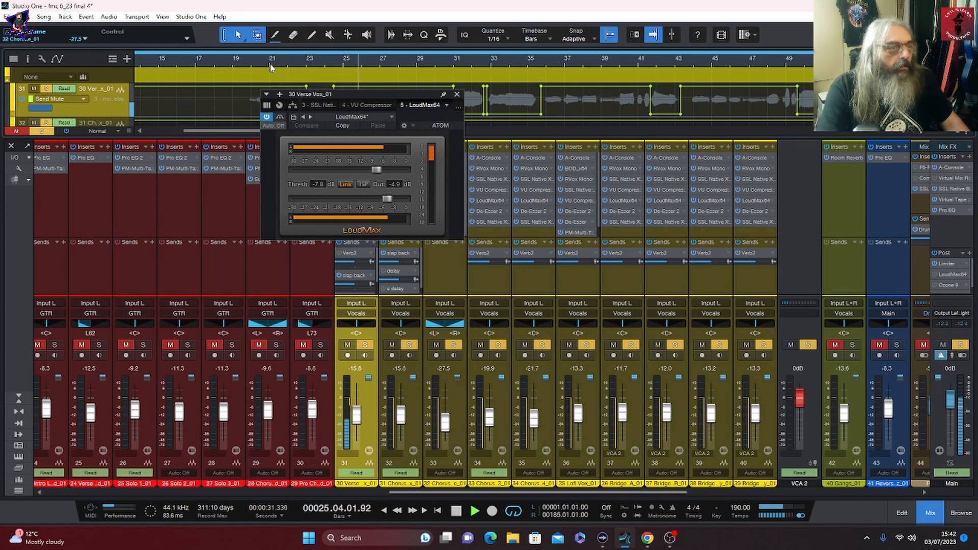
{"action": "key", "text": "space"}
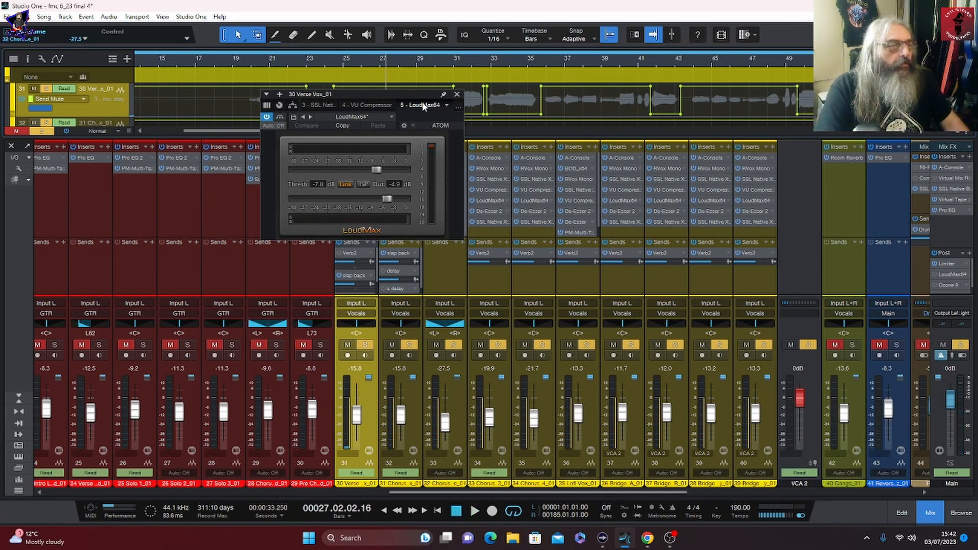
Show the verse vocal's De-Esser and play the verse from bar 27 to watch its reduction meter.
{"action": "left_click", "coordinate": [459, 108]}
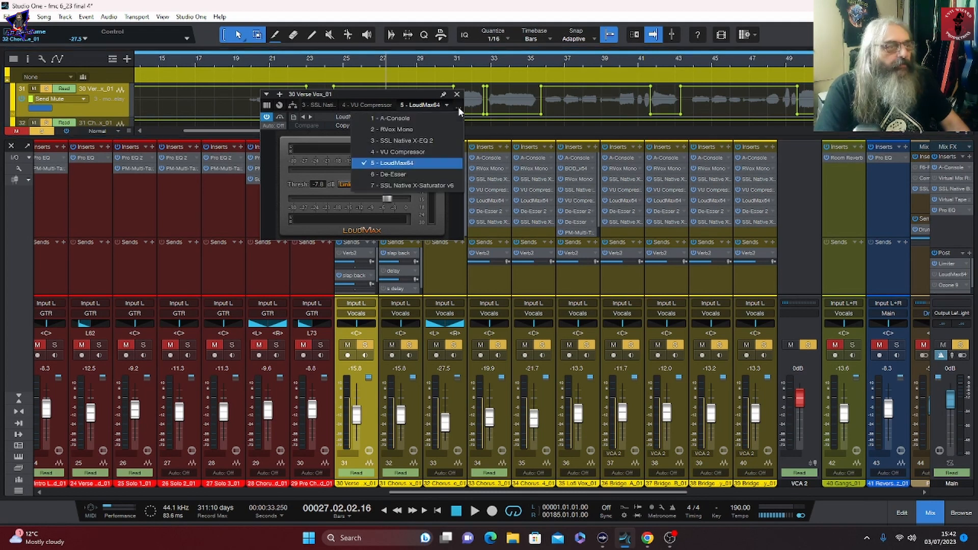
{"action": "left_click", "coordinate": [432, 173]}
{"action": "left_click_drag", "start_coordinate": [414, 94], "coordinate": [410, 98]}
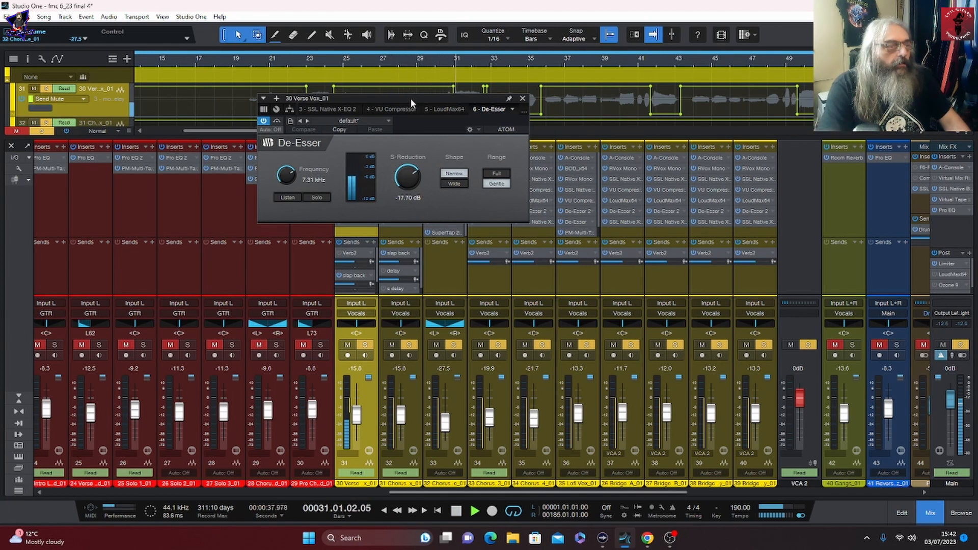
{"action": "key", "text": "space"}
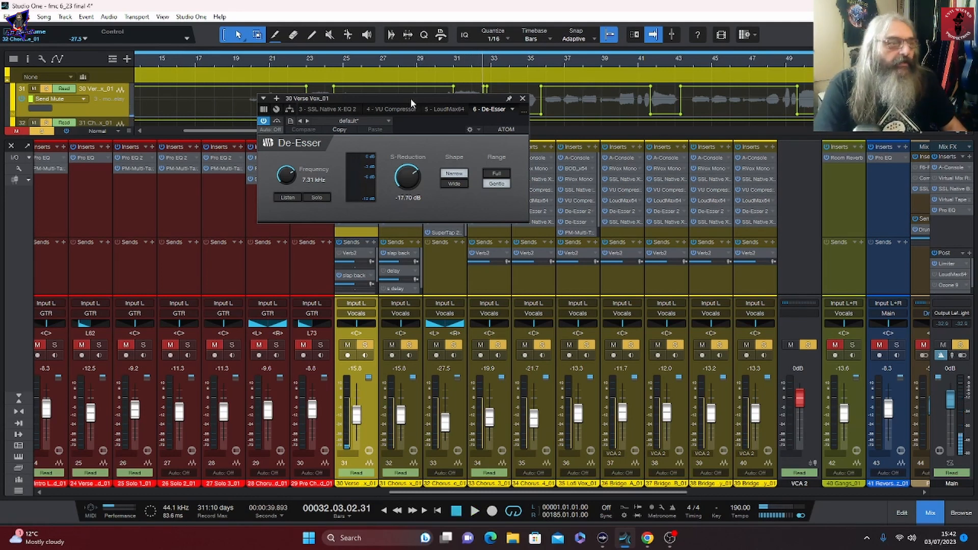
Show the verse vocal's SSL Native X-Saturator and play the verse from bar 23 to watch its levels.
{"action": "left_click", "coordinate": [515, 115]}
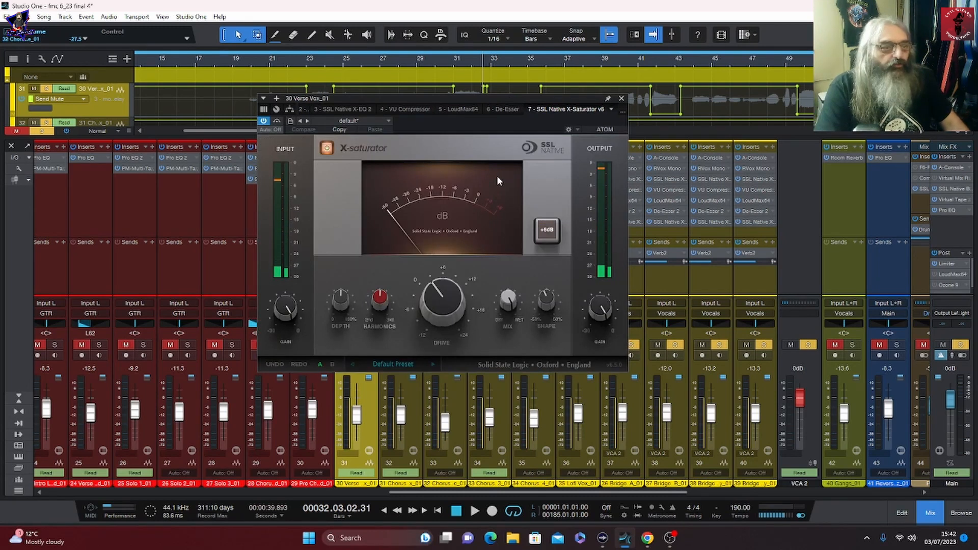
{"action": "left_click", "coordinate": [314, 61]}
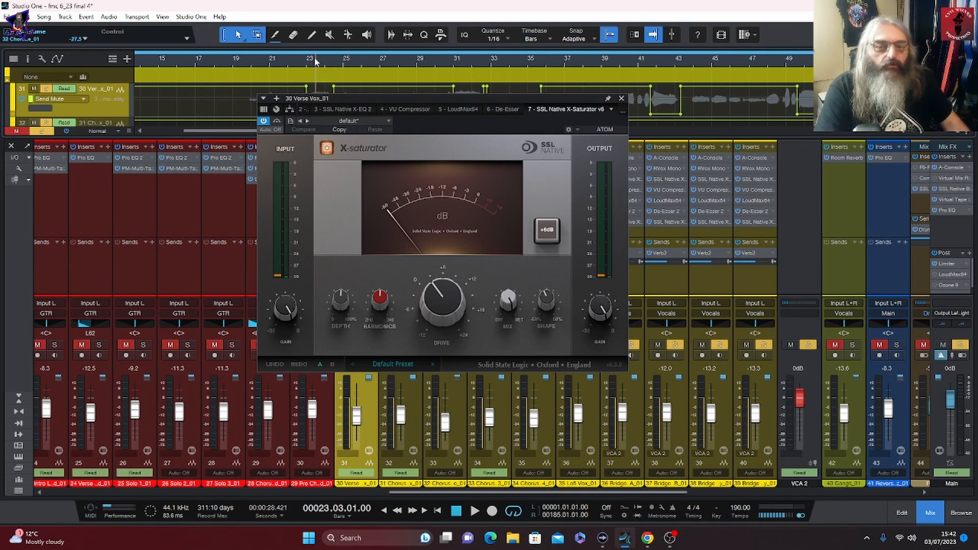
{"action": "key", "text": "space"}
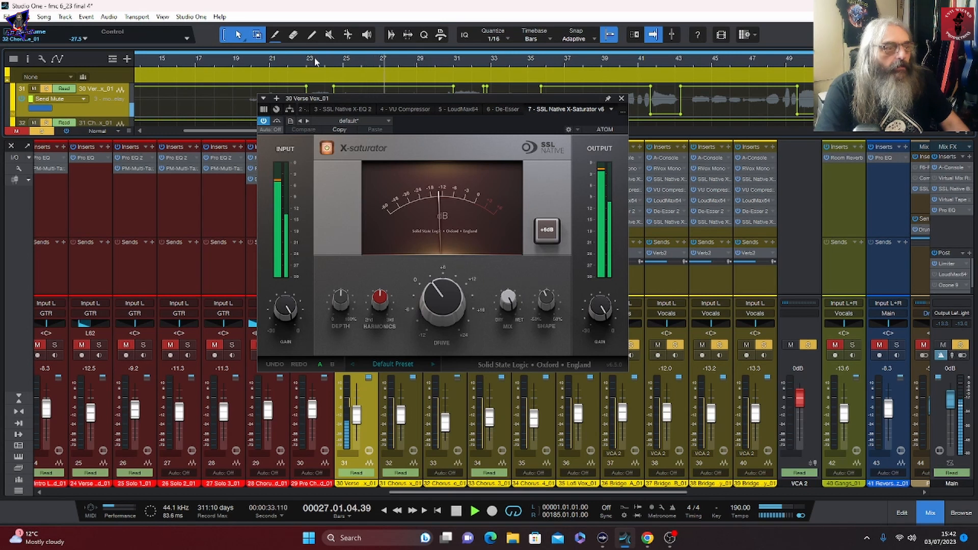
{"action": "key", "text": "space"}
{"action": "key", "text": "Escape"}
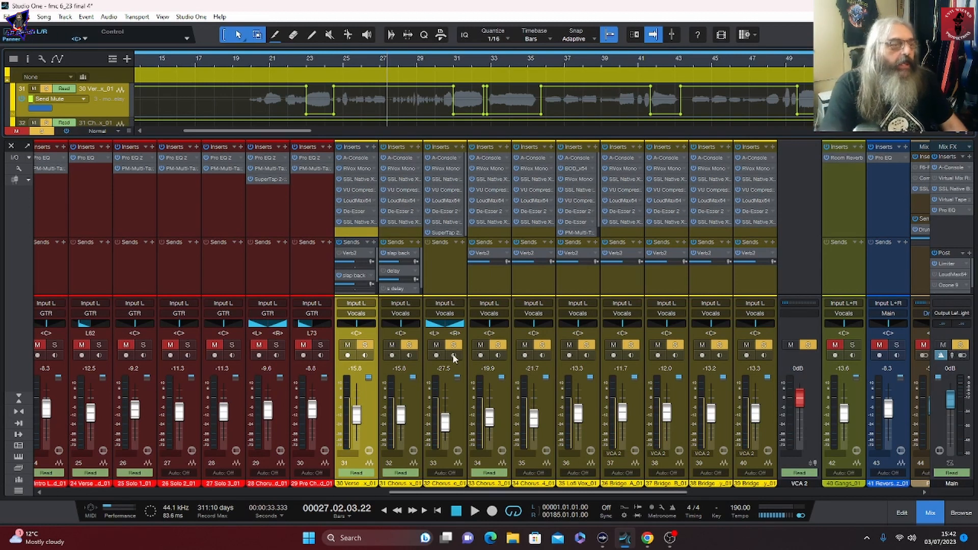
Show the Chorus Vox Double's SuperTap 2-Taps delay and play the chorus from bar 51 to hear it.
{"action": "left_click", "coordinate": [458, 410]}
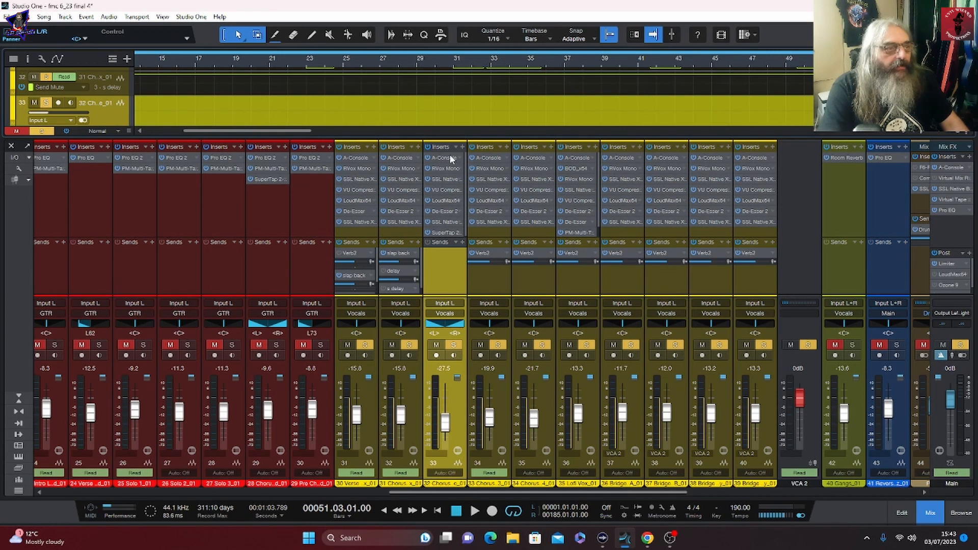
{"action": "left_click", "coordinate": [444, 233]}
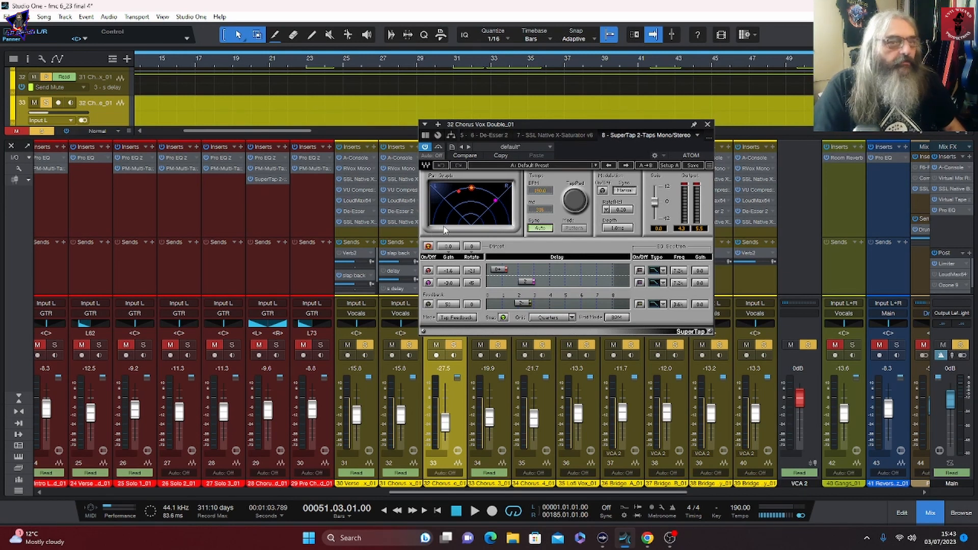
{"action": "key", "text": "space"}
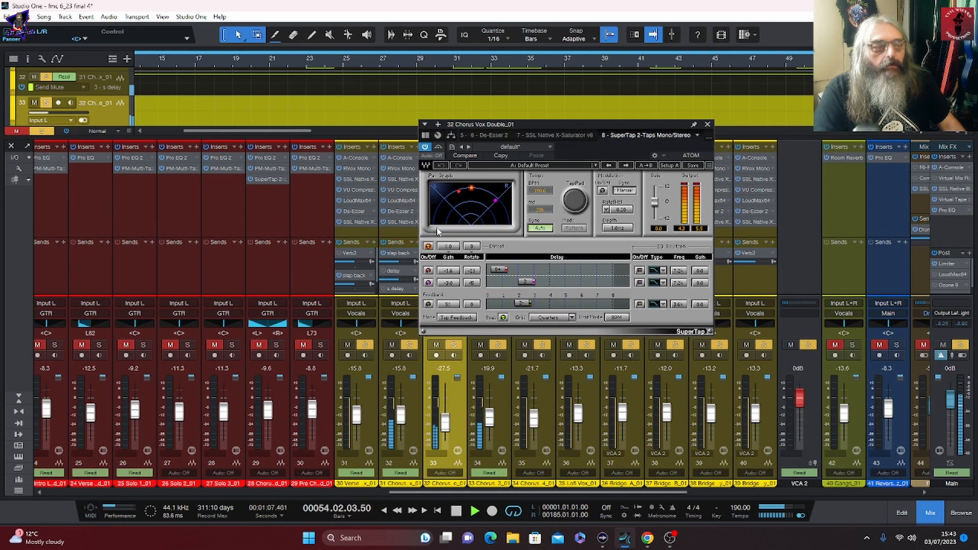
{"action": "key", "text": "space"}
{"action": "left_click", "coordinate": [706, 126]}
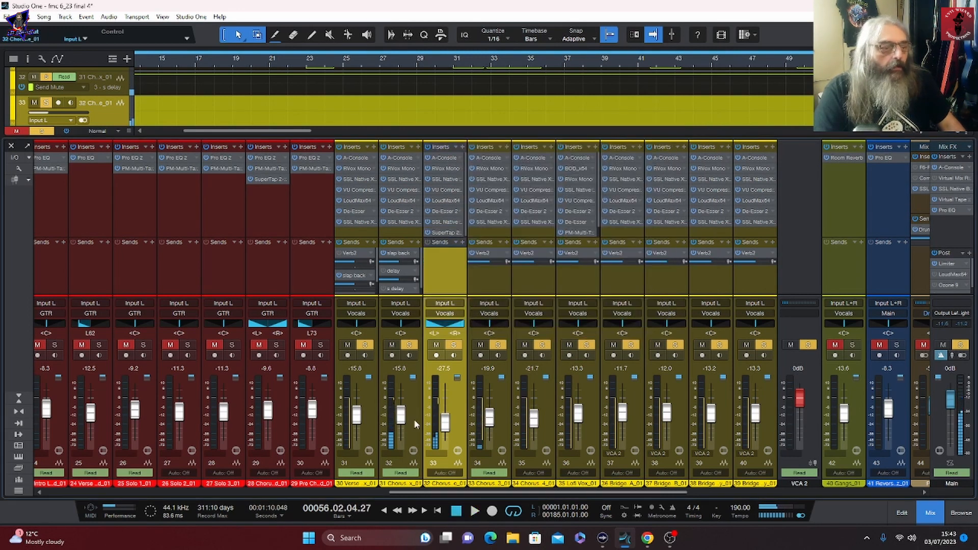
Go past the third chorus vocal to the Lofi Vox channel and play its first phrase from bar 71.
{"action": "left_click", "coordinate": [502, 398]}
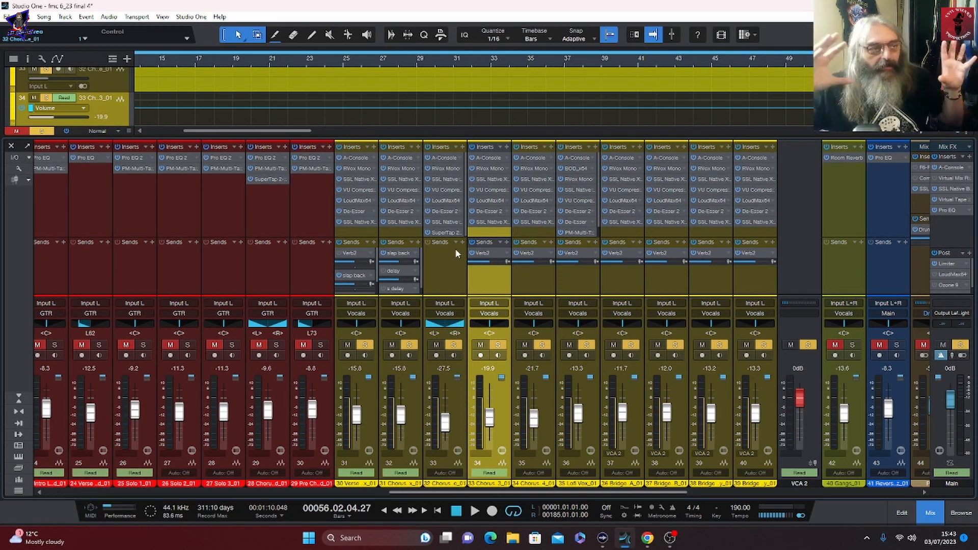
{"action": "left_click", "coordinate": [590, 419]}
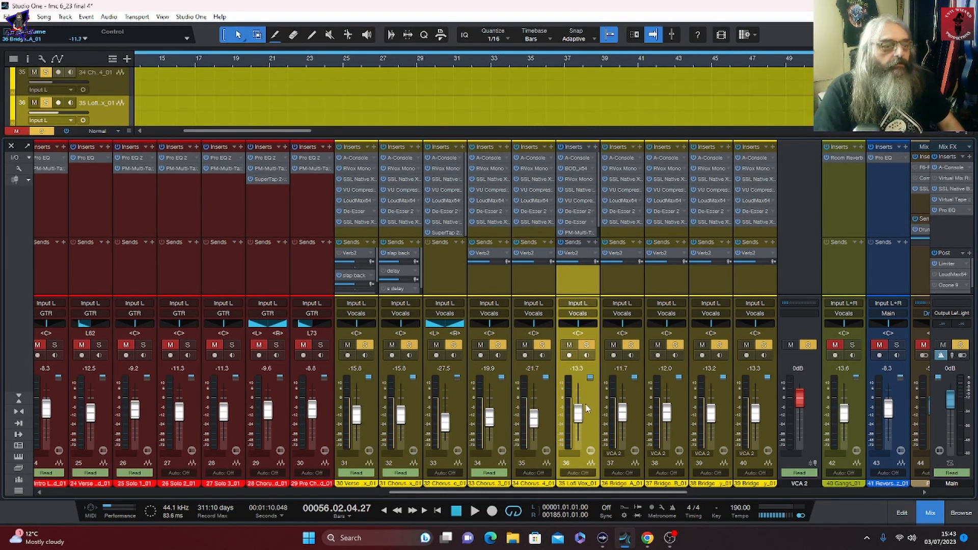
{"action": "left_click_drag", "start_coordinate": [922, 130], "coordinate": [913, 133]}
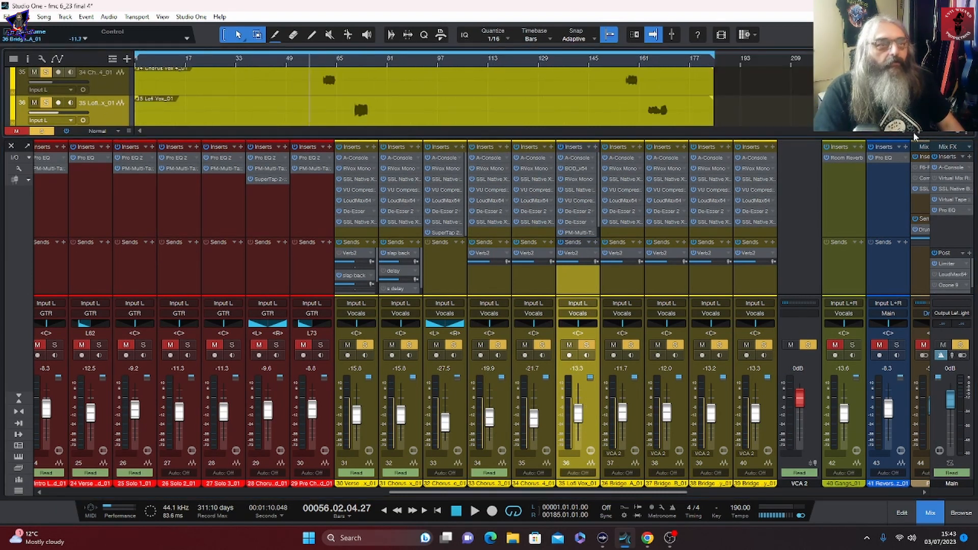
{"action": "left_click", "coordinate": [356, 61]}
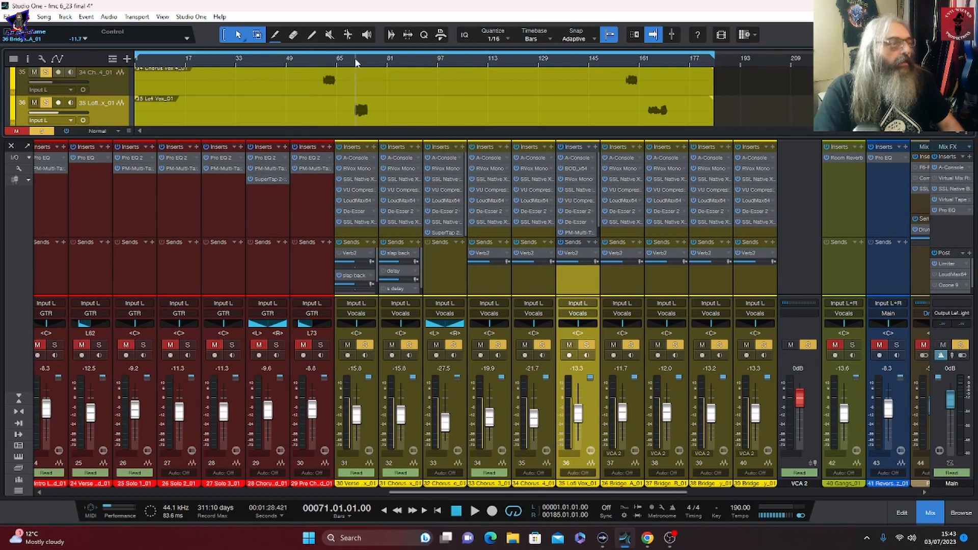
{"action": "key", "text": "space"}
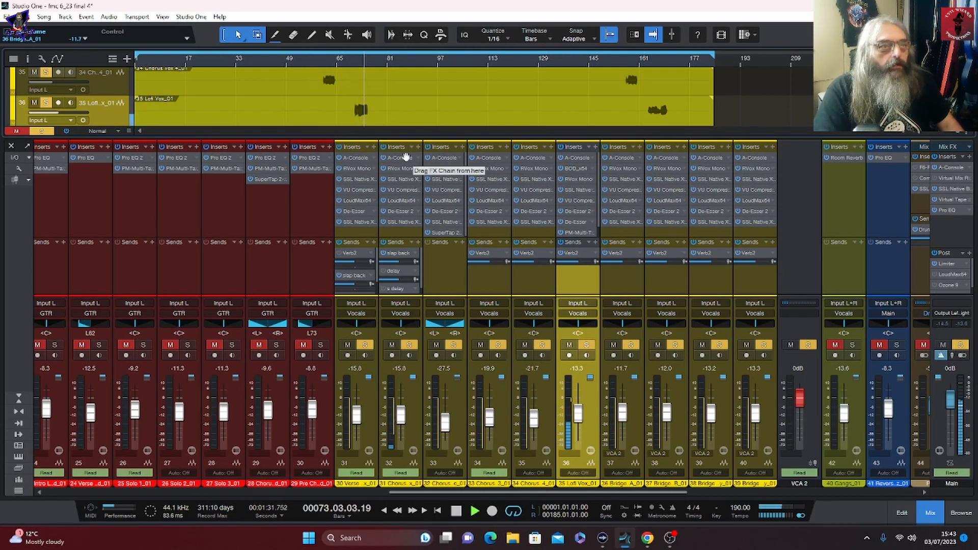
{"action": "key", "text": "space"}
Play the Lofi Vox channel's second passage from bar 163.
{"action": "left_click", "coordinate": [646, 58]}
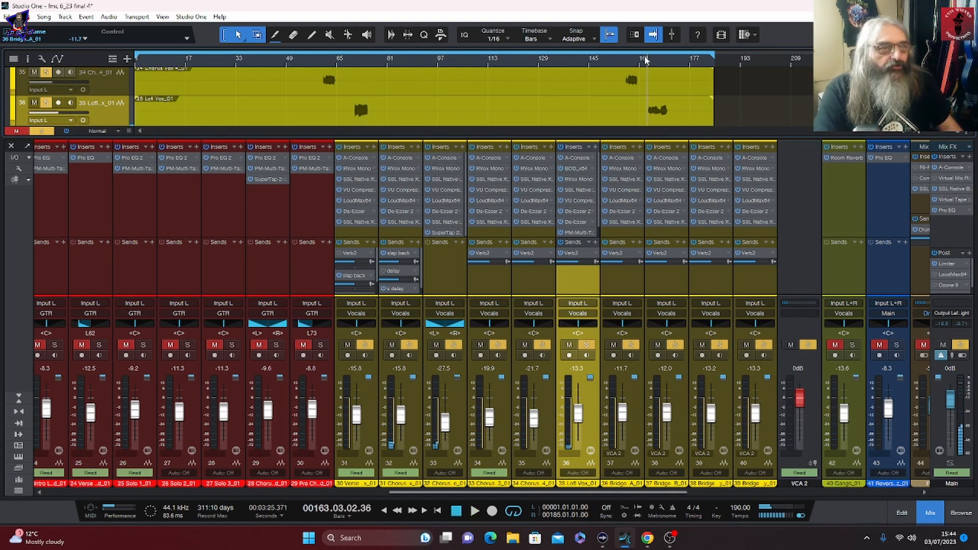
{"action": "key", "text": "space"}
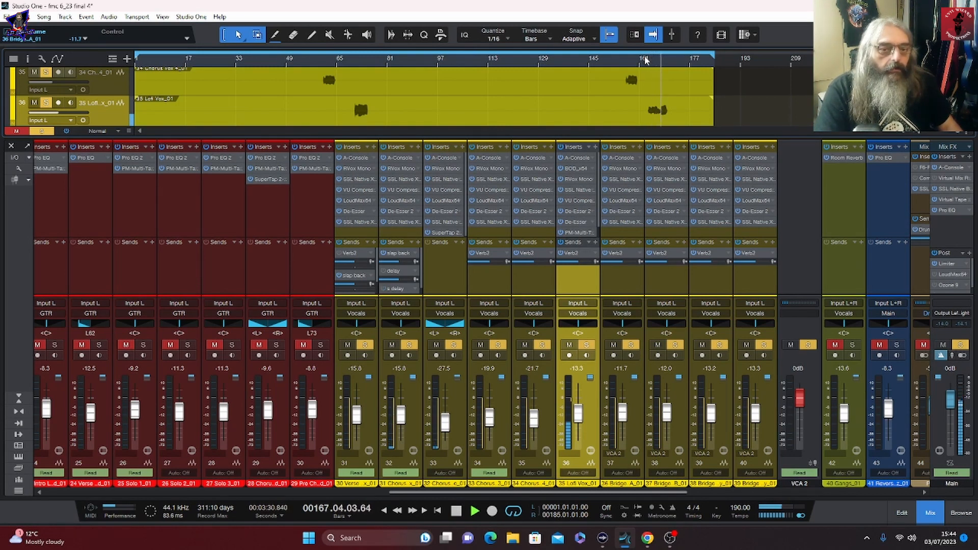
{"action": "key", "text": "space"}
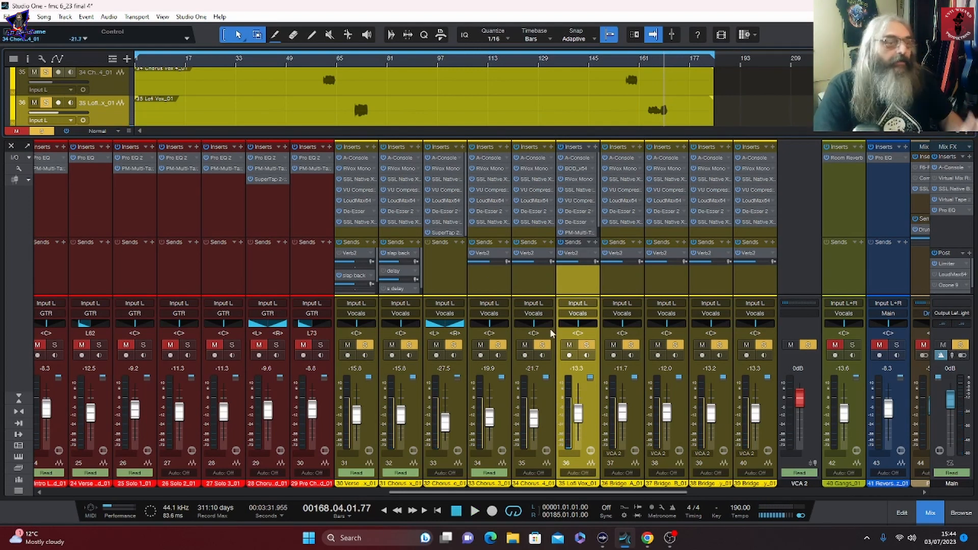
Show the lofi vocal's BOD_x64 overdrive and RVox Mono compressor, playing from bar 70 to check the gain reduction.
{"action": "left_click", "coordinate": [575, 167]}
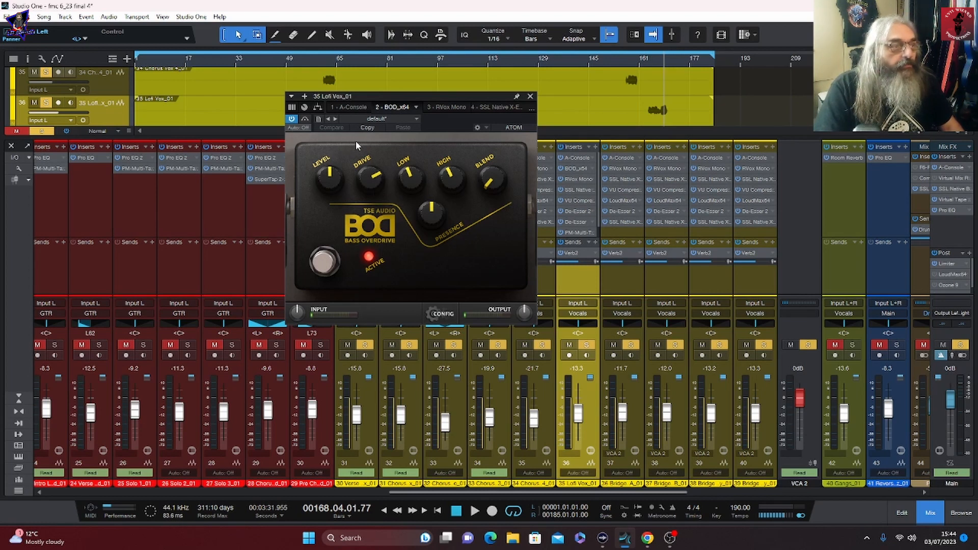
{"action": "left_click", "coordinate": [439, 107]}
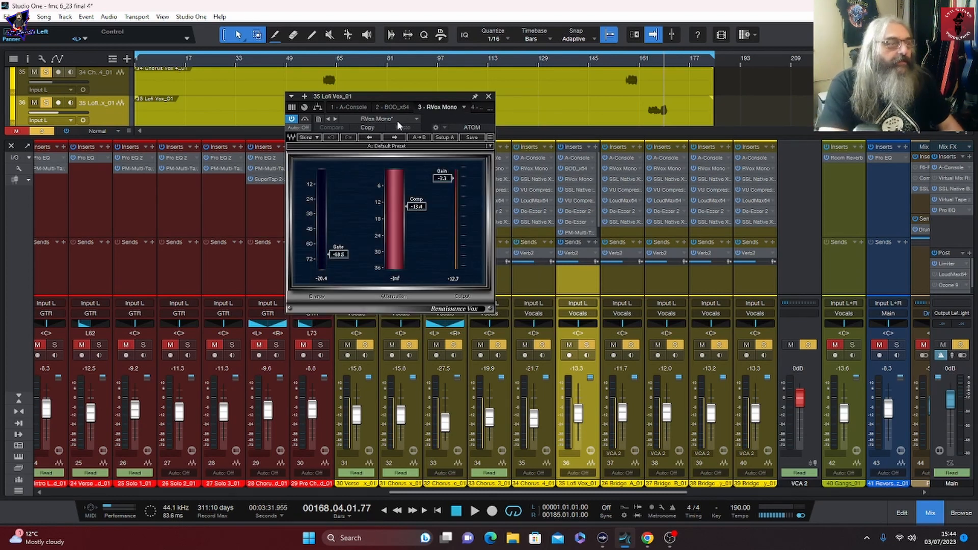
{"action": "left_click_drag", "start_coordinate": [396, 96], "coordinate": [389, 142]}
{"action": "left_click", "coordinate": [352, 58]}
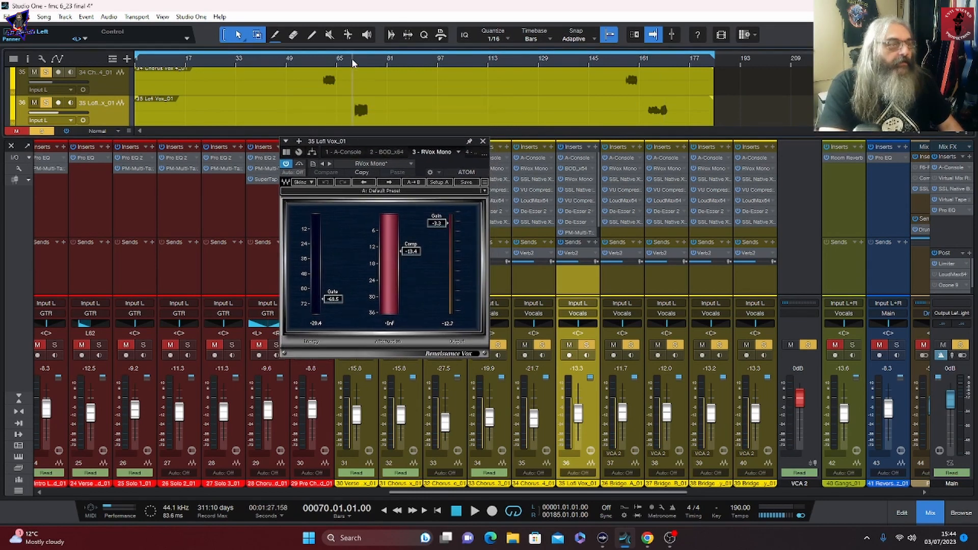
{"action": "key", "text": "space"}
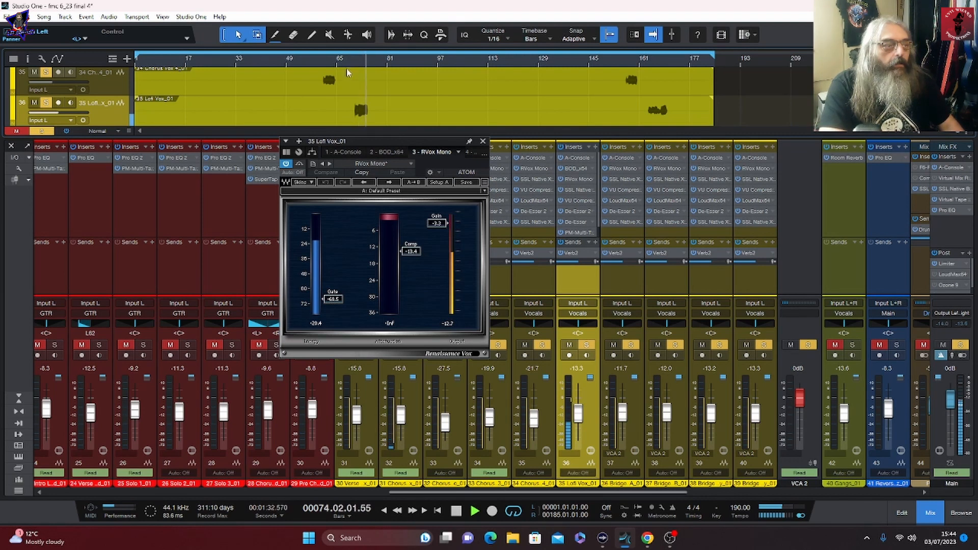
{"action": "key", "text": "space"}
Examine the high cut in the lofi vocal's SSL Native X-EQ 2, and play its first phrase with the VU Compressor shown.
{"action": "left_click", "coordinate": [472, 150]}
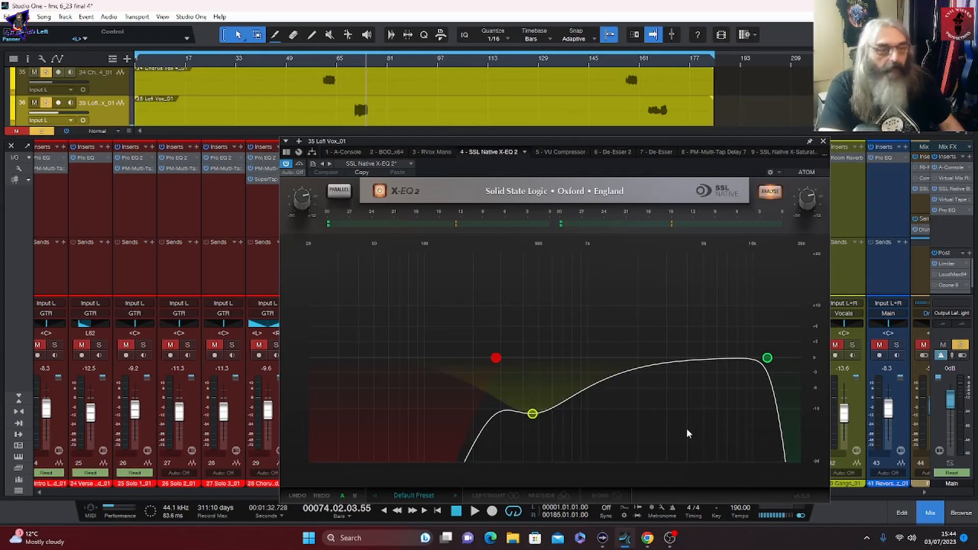
{"action": "left_click", "coordinate": [767, 359]}
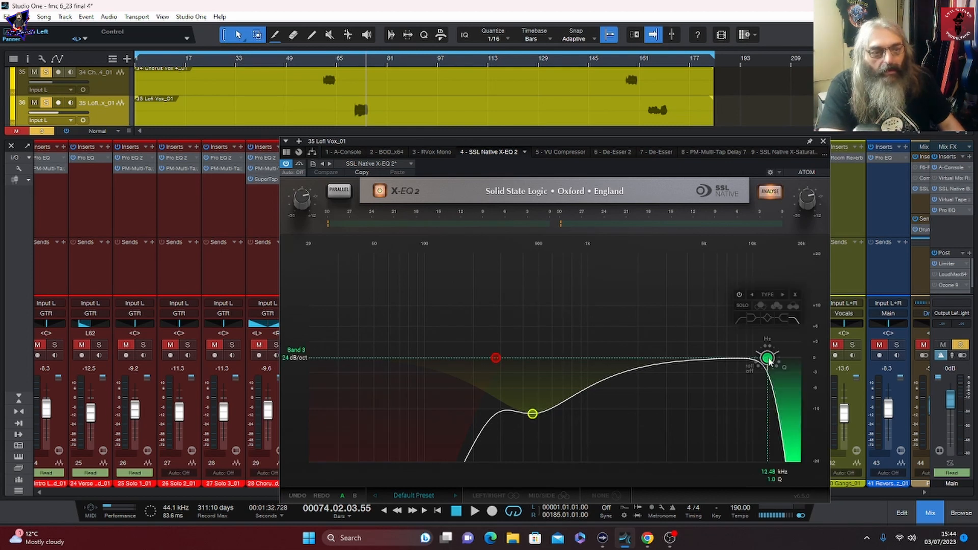
{"action": "left_click", "coordinate": [557, 154]}
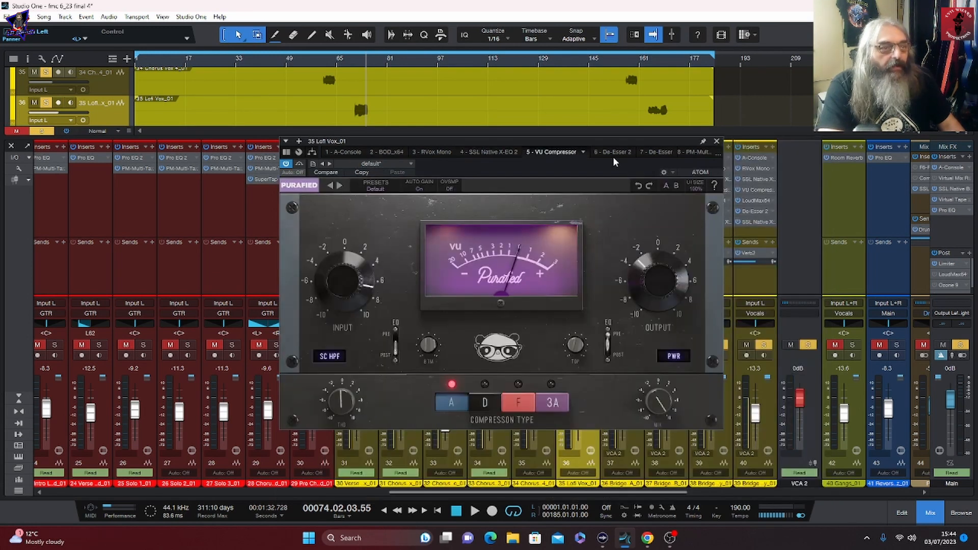
{"action": "left_click", "coordinate": [358, 64]}
{"action": "key", "text": "space"}
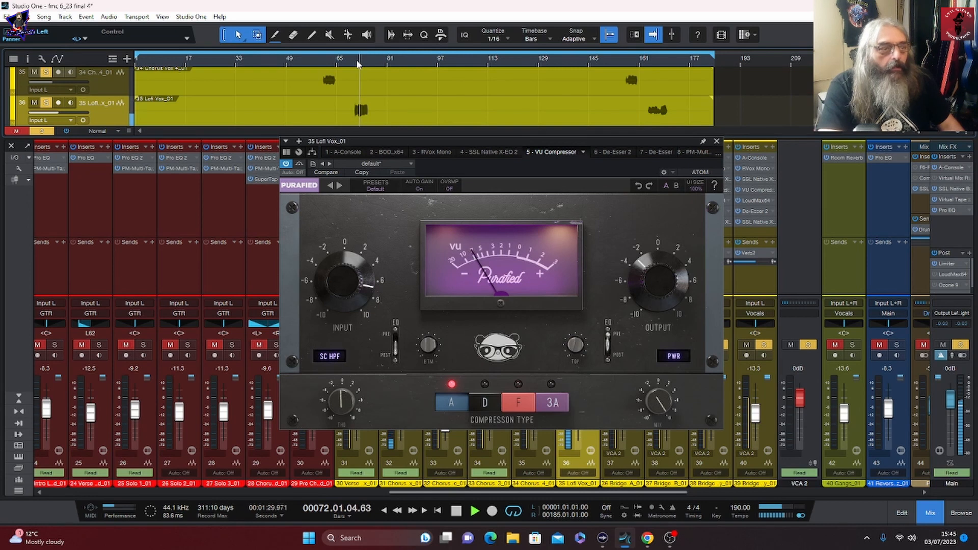
{"action": "key", "text": "space"}
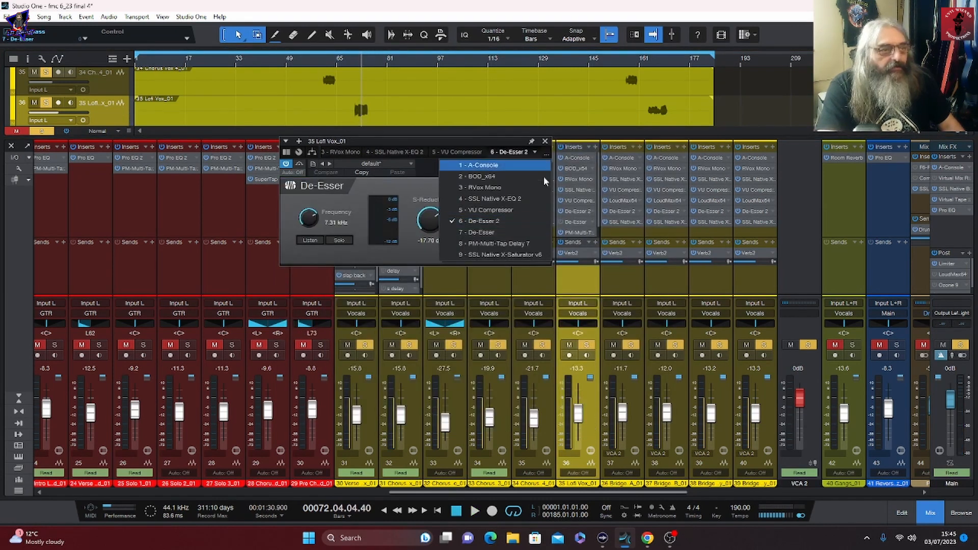
Show the lofi vocal's PM-Multi-Tap Delay and SSL Native X-Saturator, and close the plug-in window.
{"action": "left_click", "coordinate": [544, 242]}
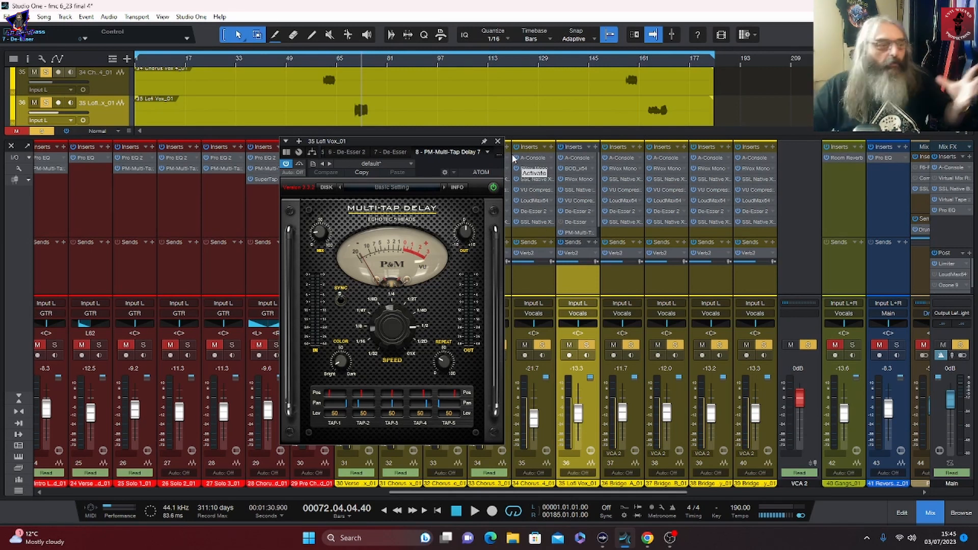
{"action": "left_click", "coordinate": [487, 152]}
{"action": "left_click", "coordinate": [458, 255]}
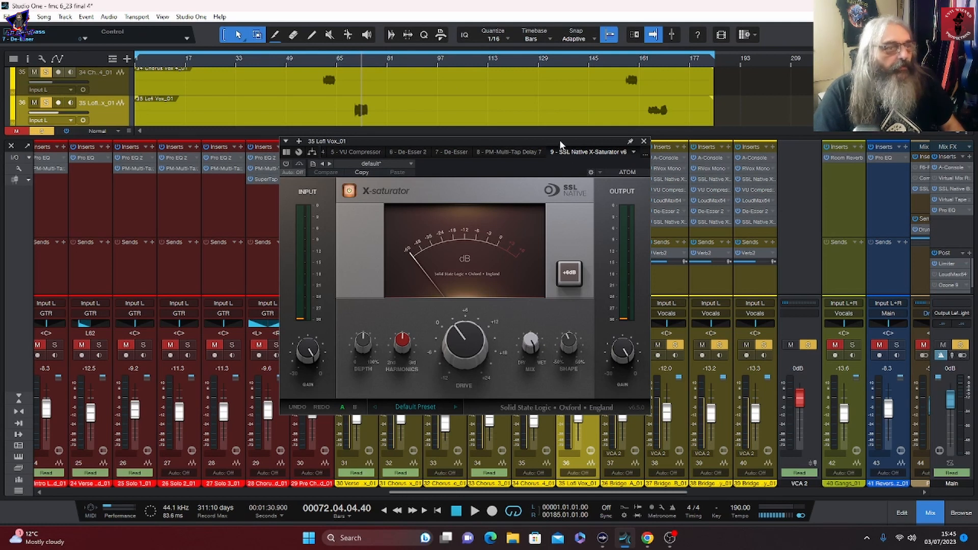
{"action": "left_click_drag", "start_coordinate": [560, 145], "coordinate": [465, 133]}
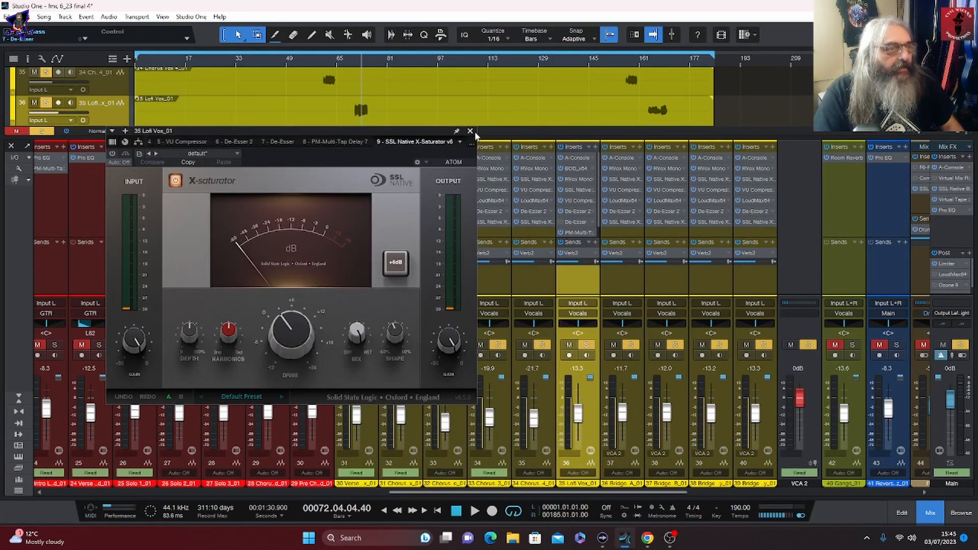
{"action": "left_click", "coordinate": [471, 132]}
Go from the Bridge Vox B Harmony channel to the Vocals bus and show its RedlightDist plug-in.
{"action": "left_click", "coordinate": [765, 426]}
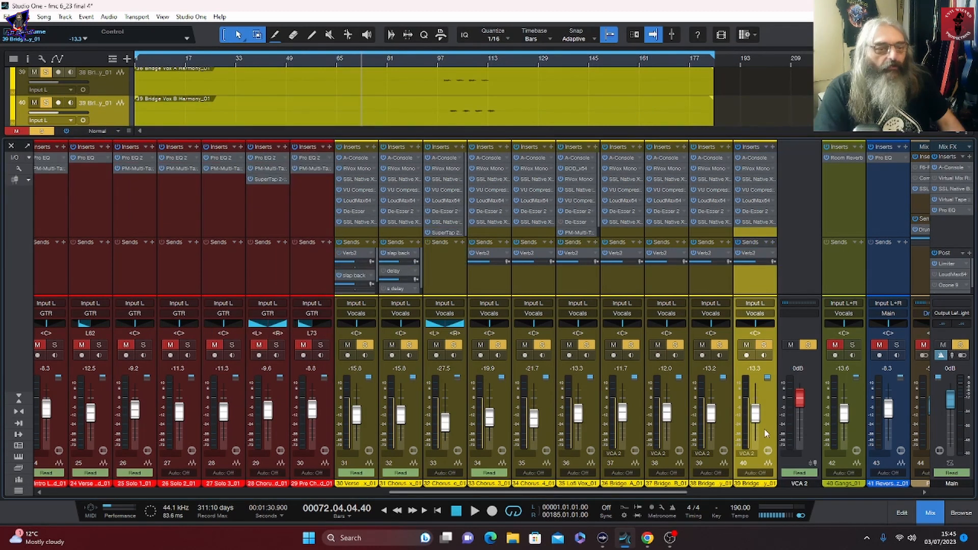
{"action": "left_click_drag", "start_coordinate": [518, 494], "coordinate": [553, 494]}
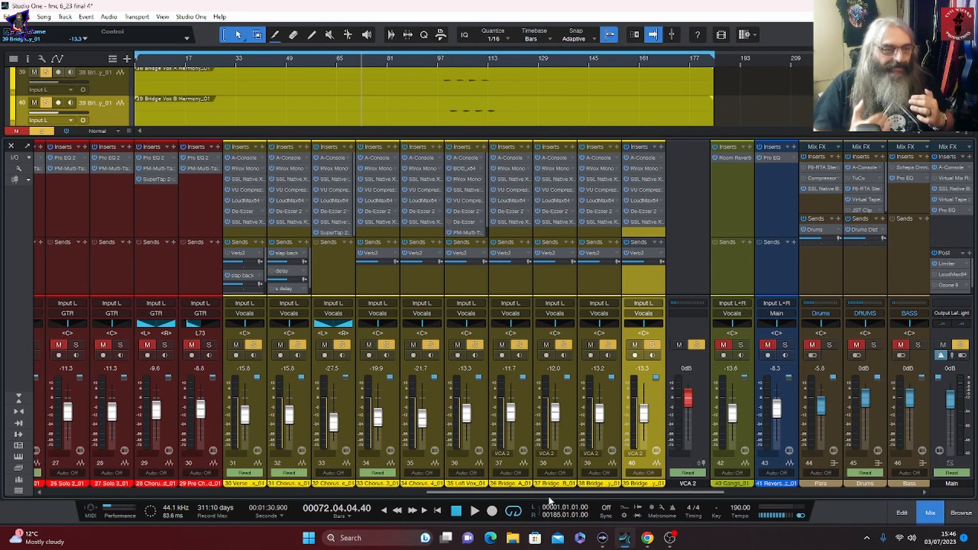
{"action": "left_click_drag", "start_coordinate": [549, 498], "coordinate": [662, 494]}
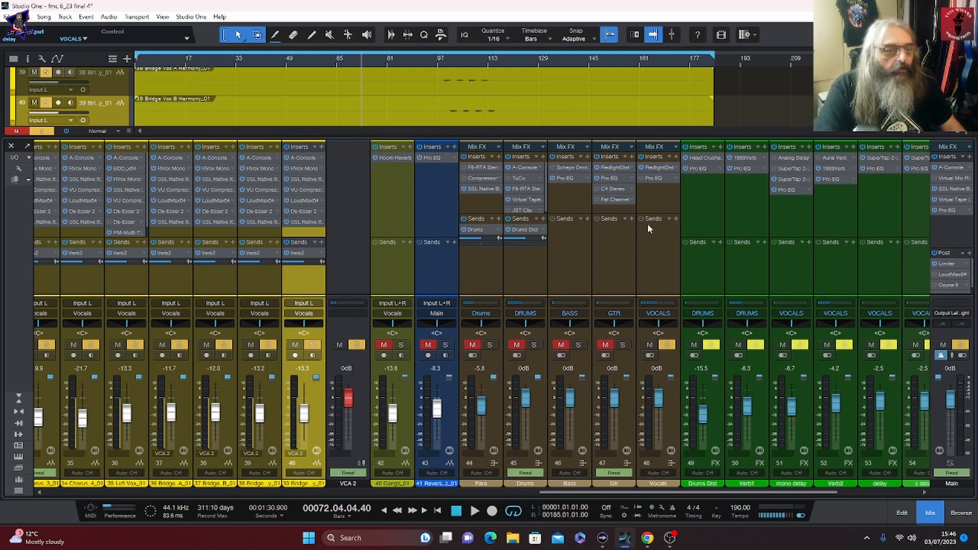
{"action": "left_click", "coordinate": [659, 167]}
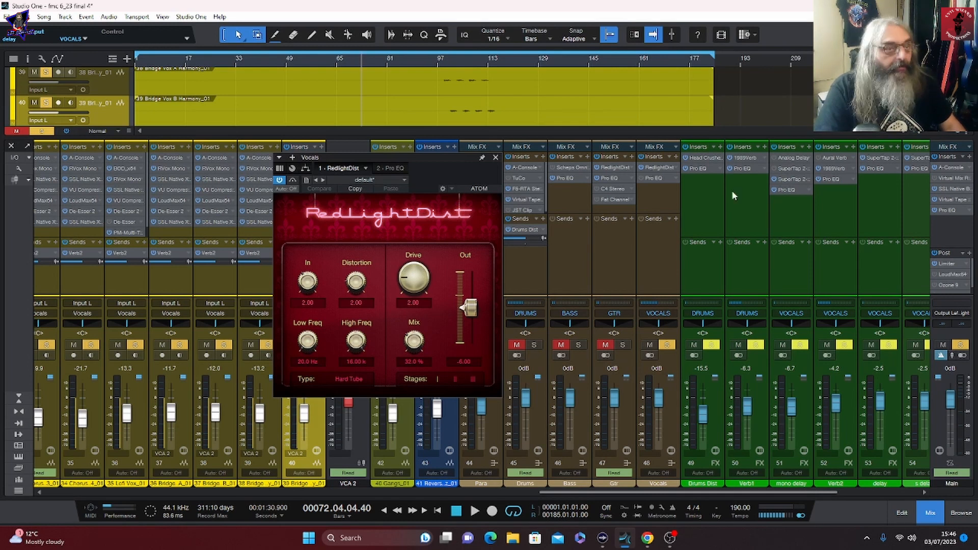
Show the Vocals bus's Pro EQ, close the plug-in window, and look over the bus, FX and vocal channels in the mixer.
{"action": "left_click", "coordinate": [660, 177]}
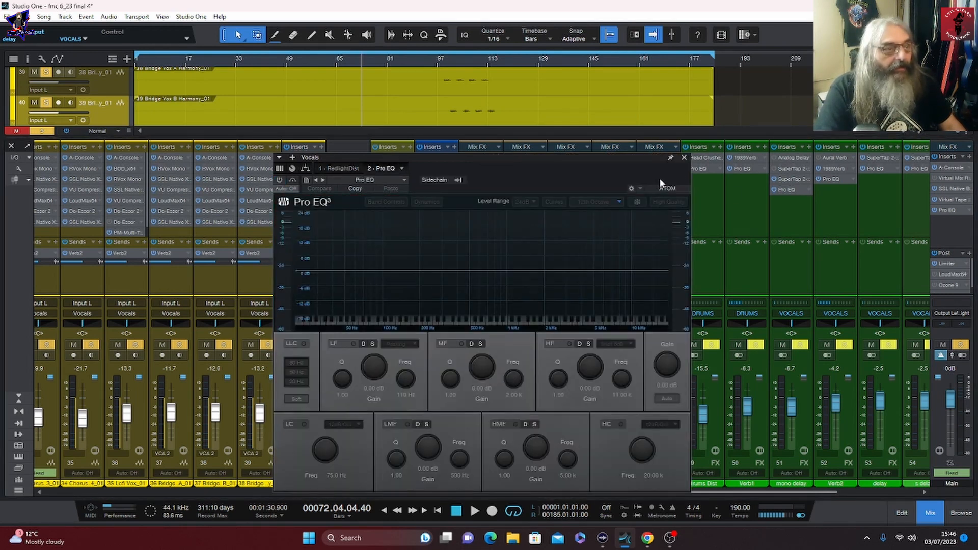
{"action": "left_click", "coordinate": [683, 157]}
{"action": "left_click_drag", "start_coordinate": [749, 493], "coordinate": [826, 495]}
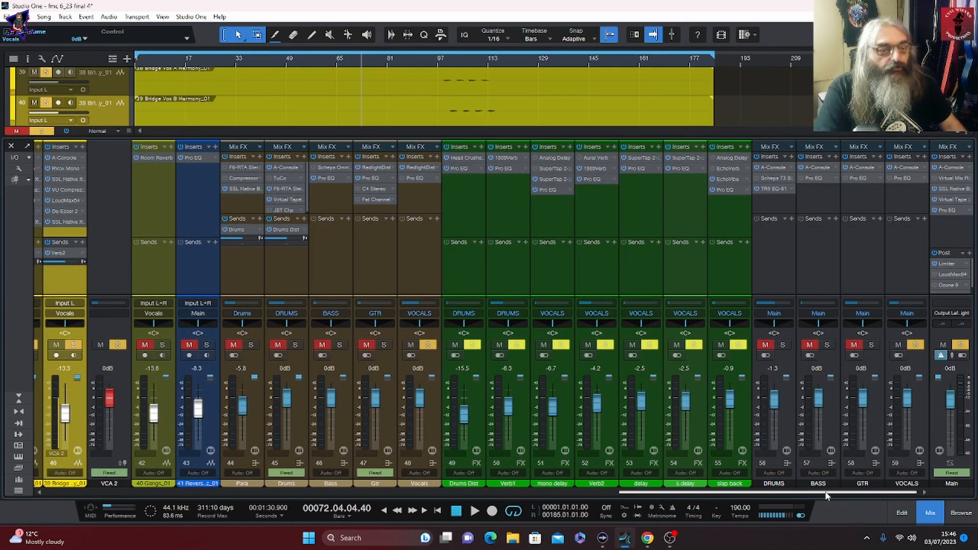
{"action": "left_click_drag", "start_coordinate": [826, 495], "coordinate": [620, 494]}
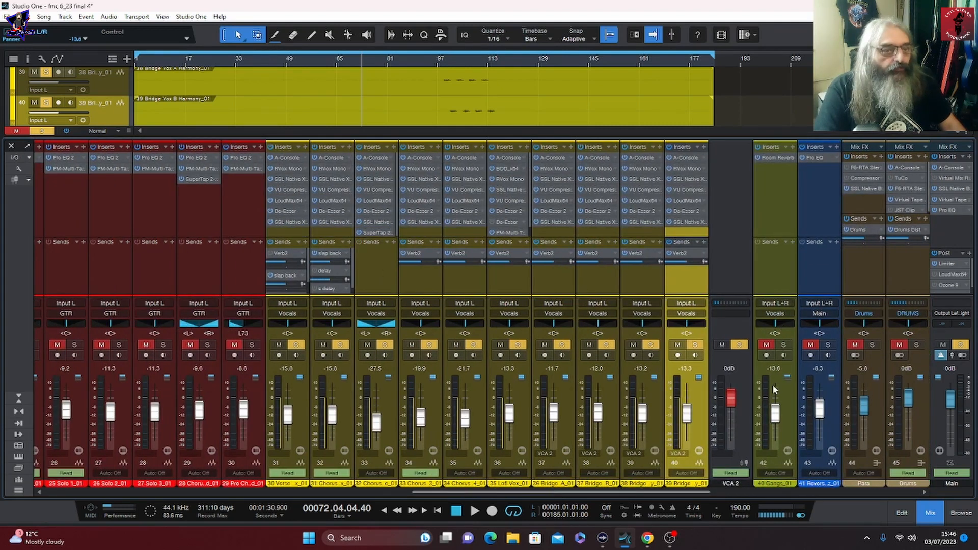
Set the playback position to bar 22, and show the slap back channel's EchoVibe and Pro EQ high cut.
{"action": "left_click", "coordinate": [930, 513]}
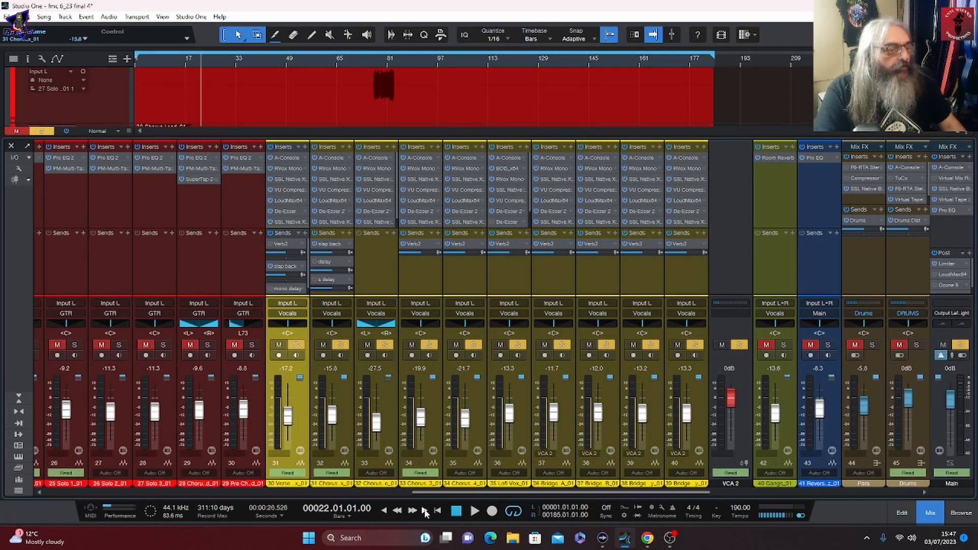
{"action": "left_click_drag", "start_coordinate": [423, 493], "coordinate": [432, 515]}
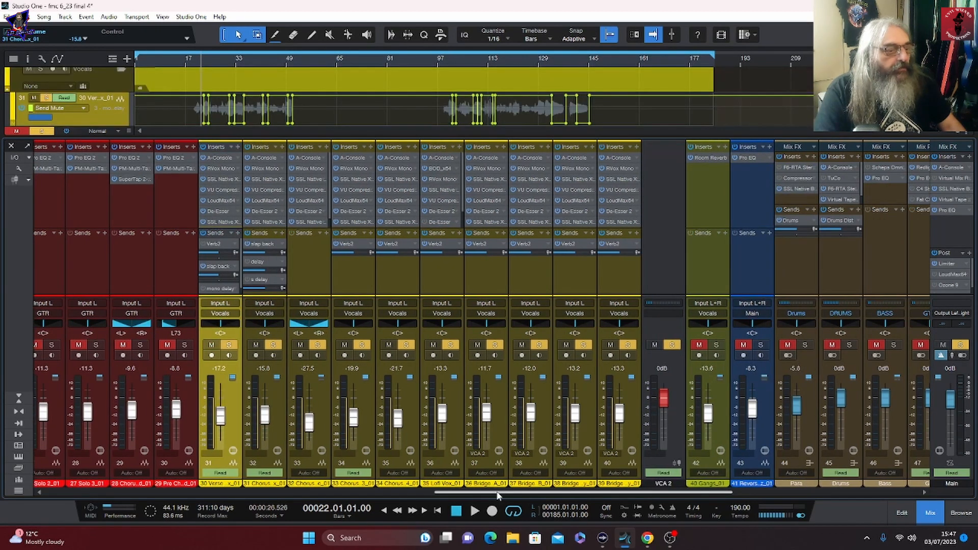
{"action": "left_click_drag", "start_coordinate": [497, 493], "coordinate": [660, 502]}
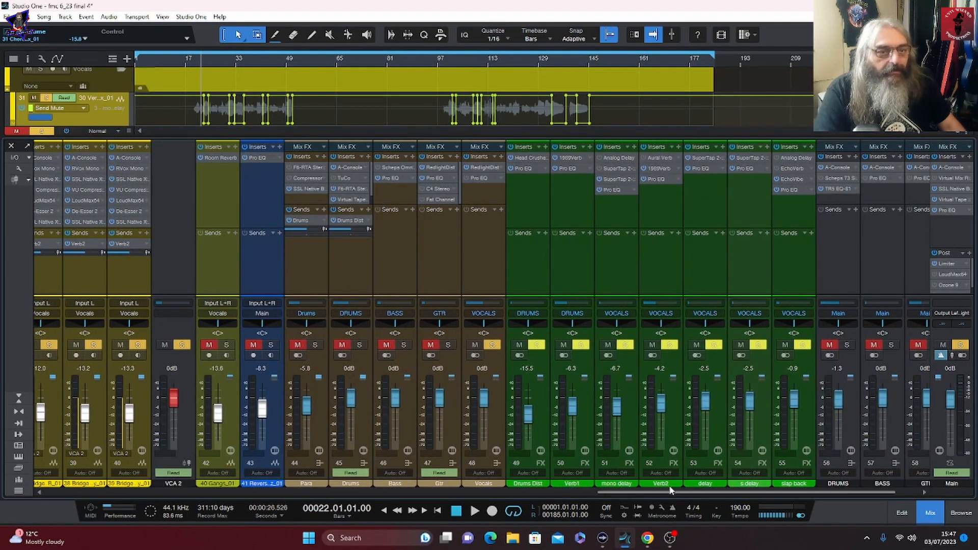
{"action": "double_click", "coordinate": [794, 180]}
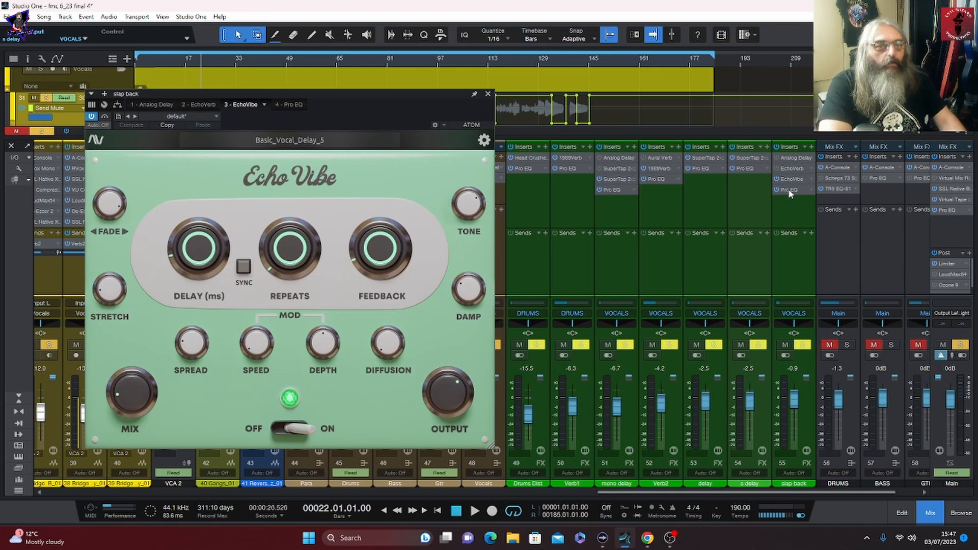
{"action": "double_click", "coordinate": [789, 191]}
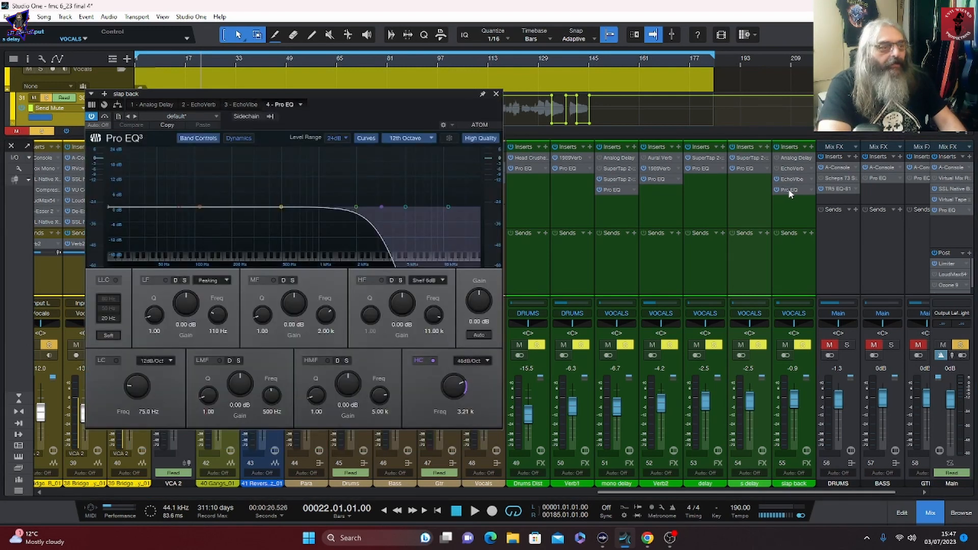
{"action": "left_click", "coordinate": [496, 95]}
Enlarge the mixer's sends area to show all the verse vocal's sends, and play the verse from bar 22.
{"action": "left_click_drag", "start_coordinate": [835, 492], "coordinate": [637, 493]}
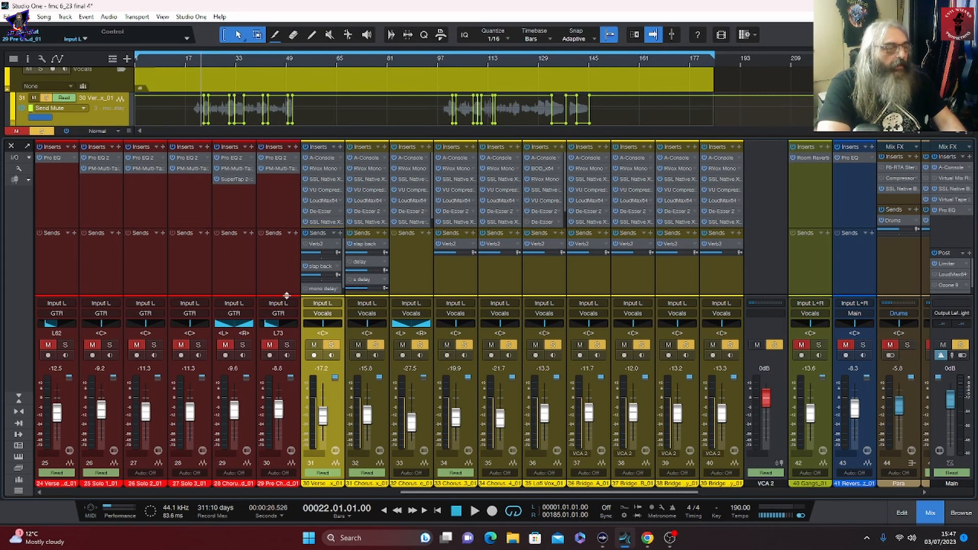
{"action": "left_click_drag", "start_coordinate": [286, 296], "coordinate": [286, 311]}
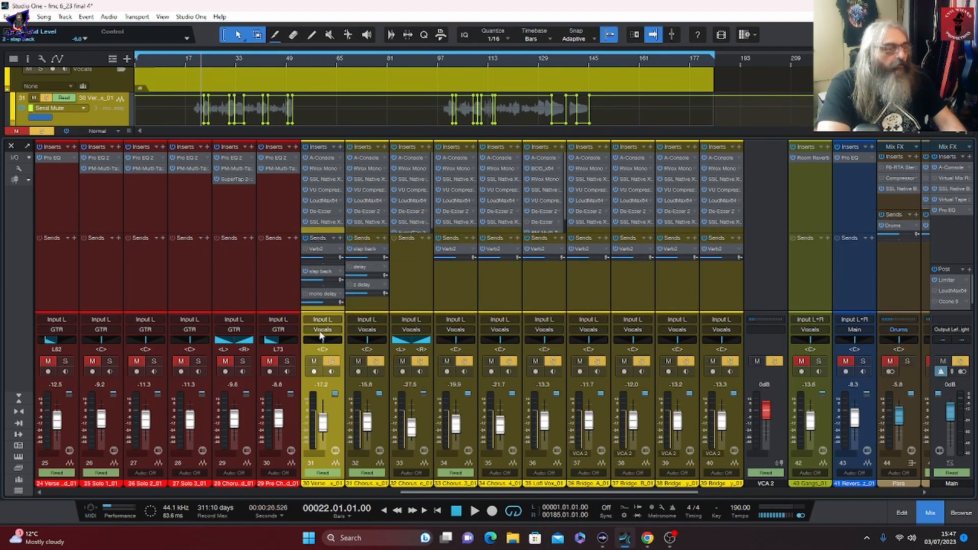
{"action": "key", "text": "space"}
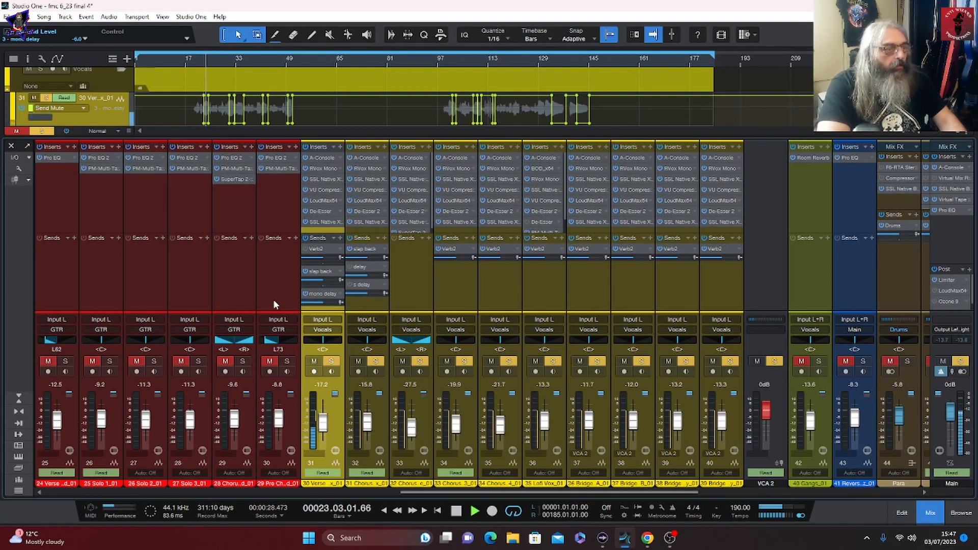
{"action": "key", "text": "space"}
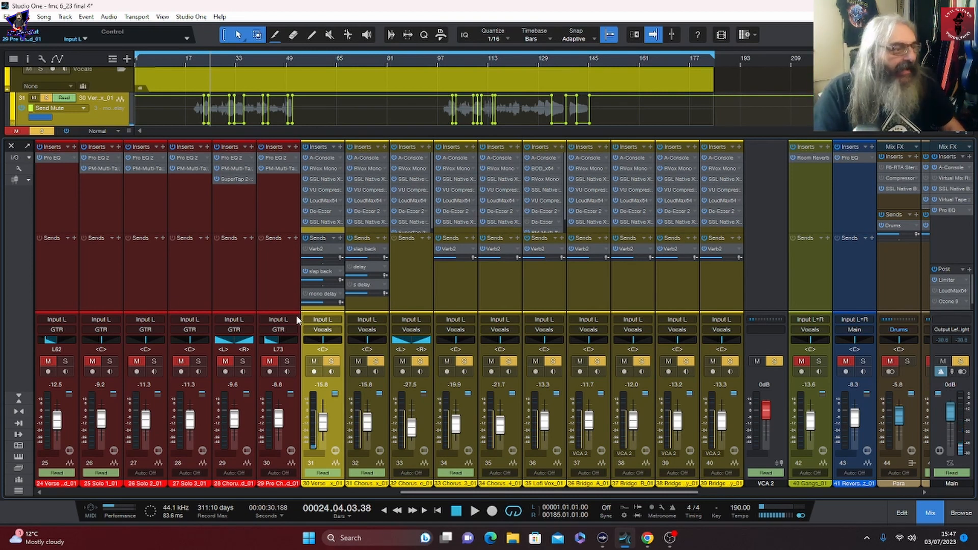
Examine the mono delay channel's SuperTap 2-Taps Mono and Pro EQ high cut, and close the plug-in window.
{"action": "left_click_drag", "start_coordinate": [416, 492], "coordinate": [613, 500]}
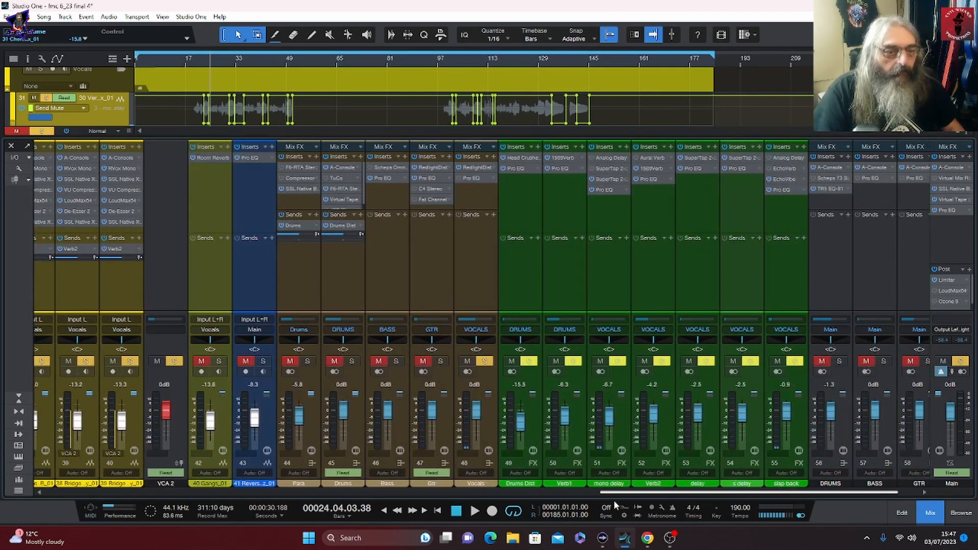
{"action": "left_click", "coordinate": [611, 179]}
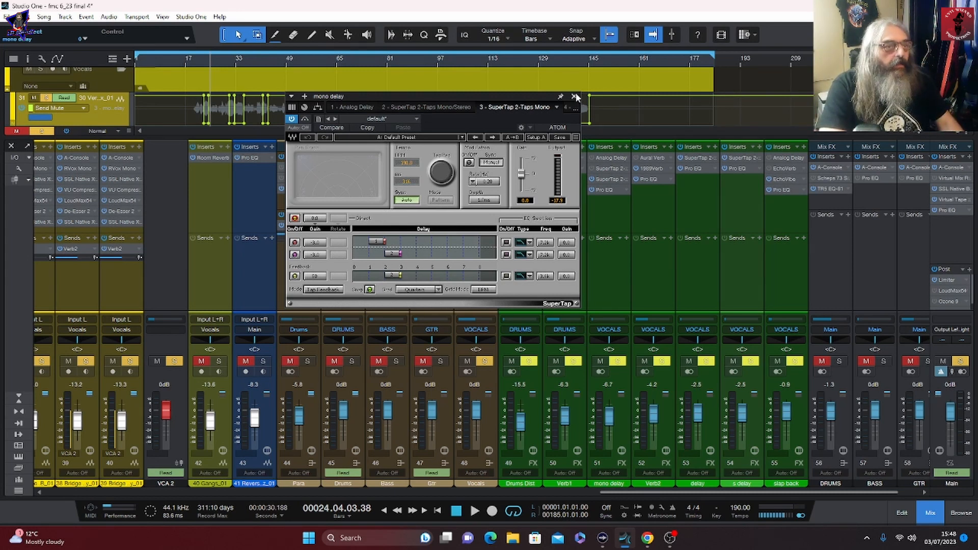
{"action": "left_click", "coordinate": [565, 108]}
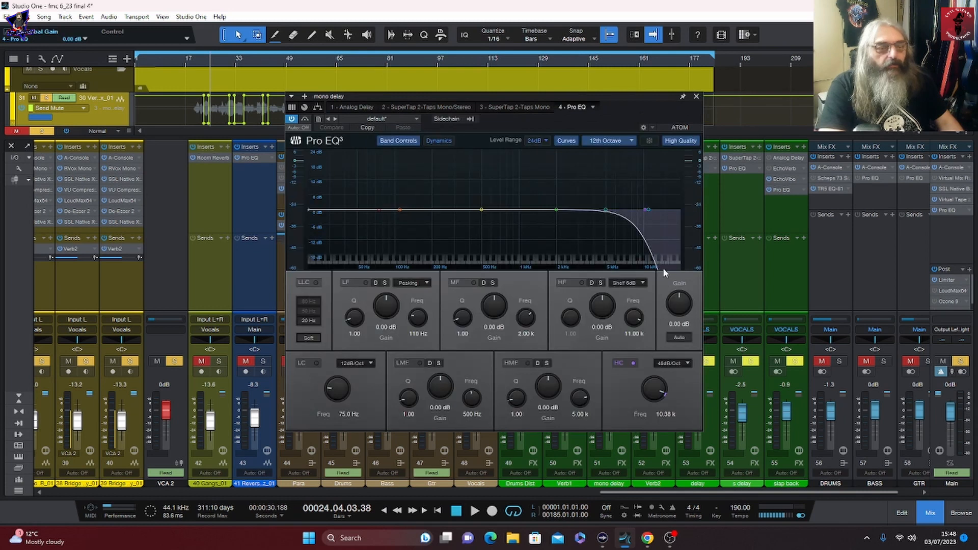
{"action": "left_click", "coordinate": [696, 96]}
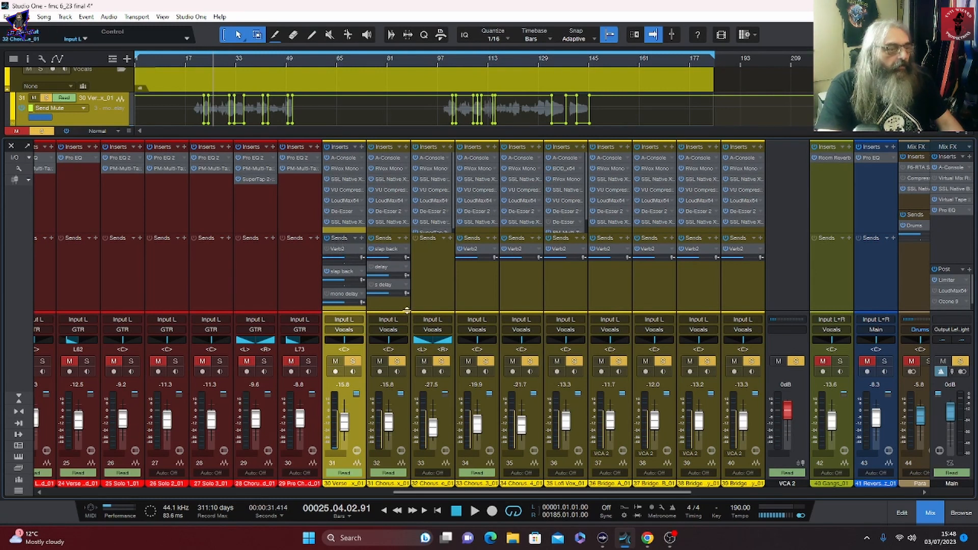
Select the first chorus vocal channel and audition its first chorus from about bar 53.
{"action": "left_click", "coordinate": [388, 304]}
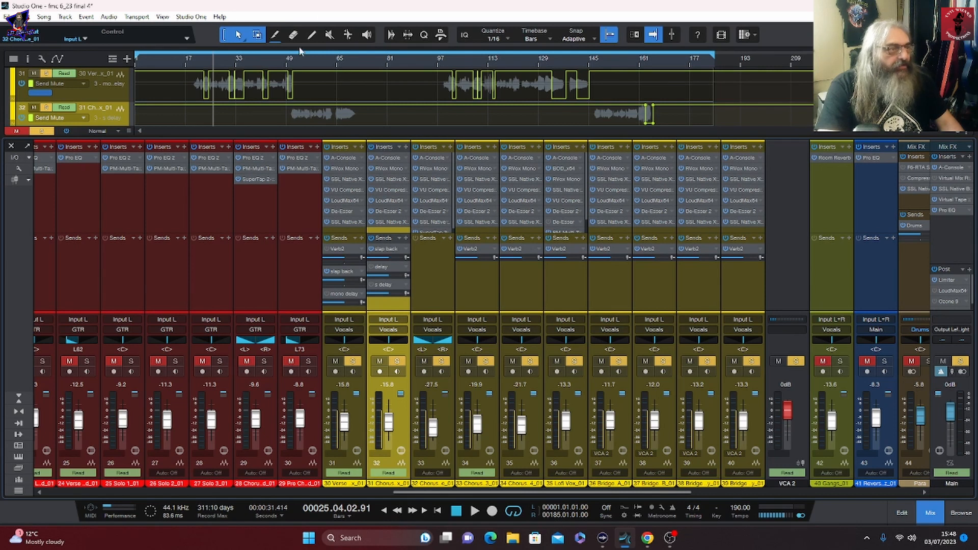
{"action": "left_click", "coordinate": [300, 63]}
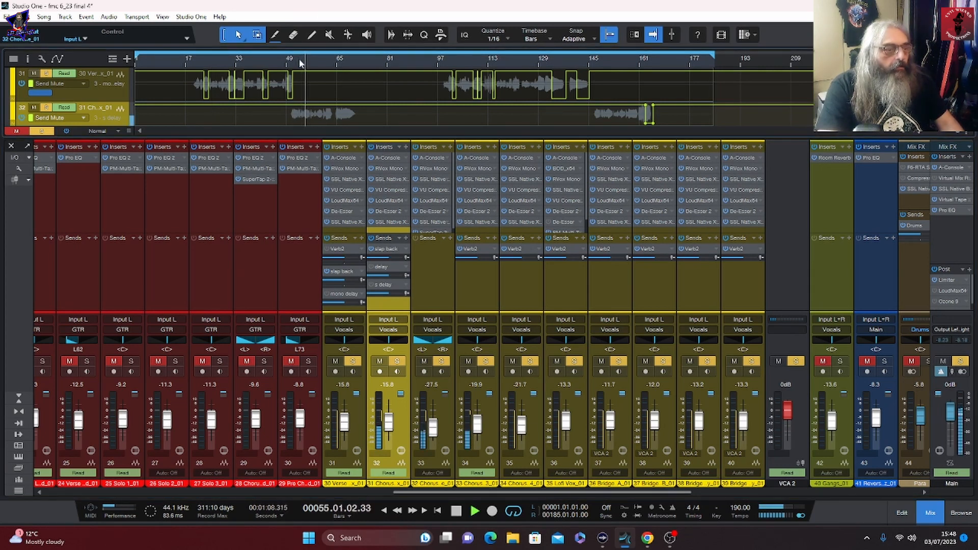
{"action": "key", "text": "space"}
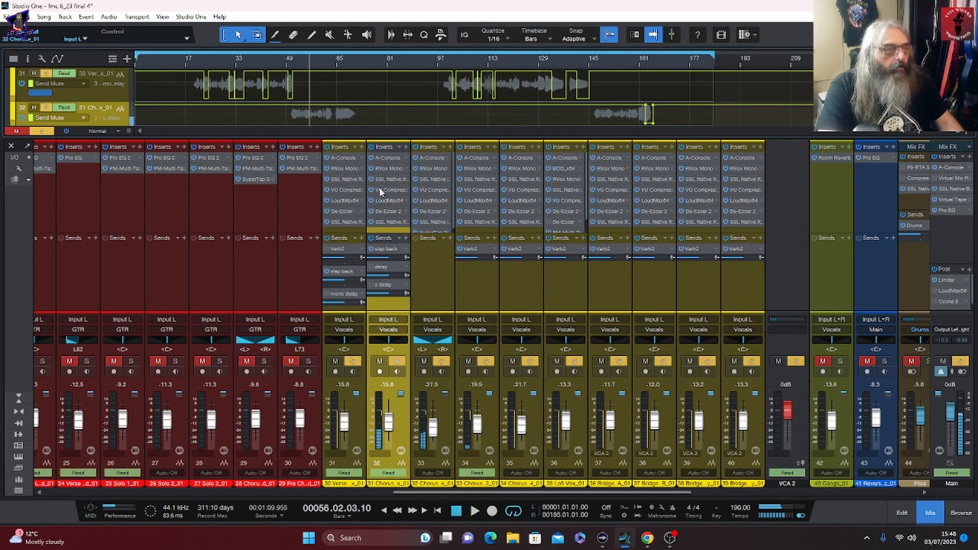
Play the end of the last chorus from bar 162 to hear the chorus vocal's automated s delay send.
{"action": "left_click", "coordinate": [643, 60]}
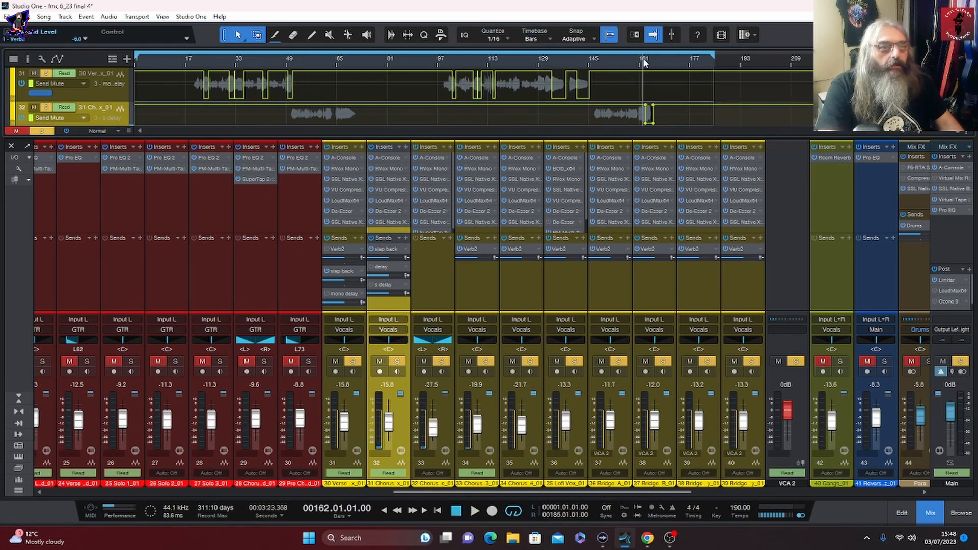
{"action": "key", "text": "space"}
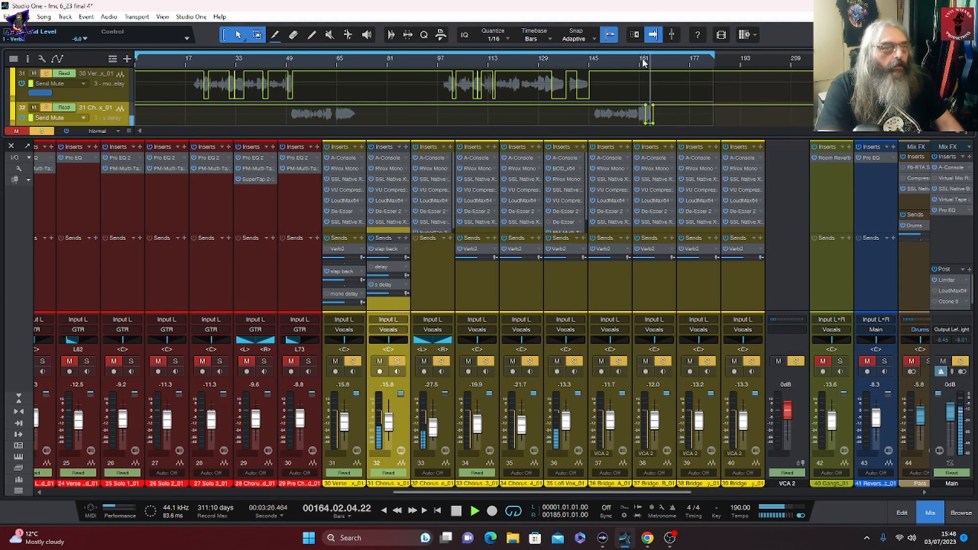
{"action": "key", "text": "space"}
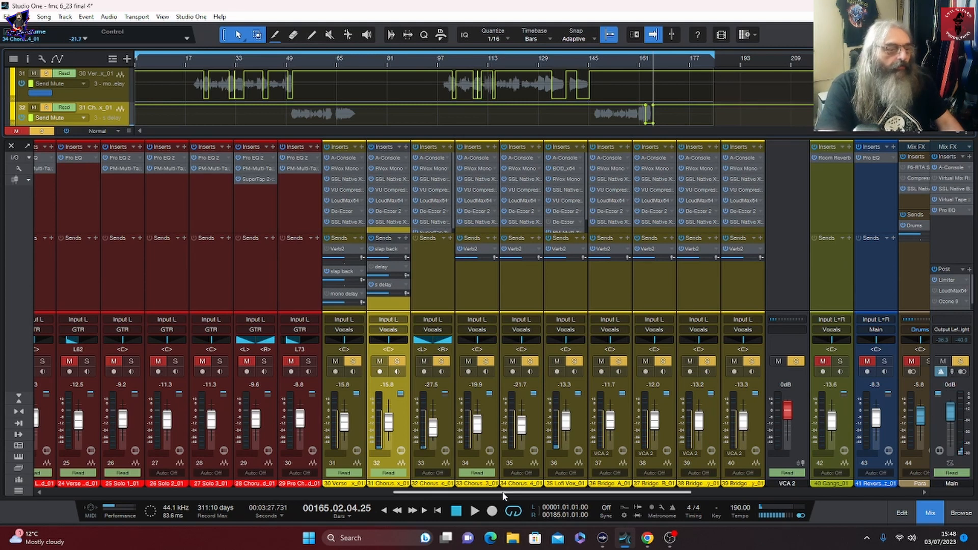
Examine the s delay channel's SuperTap 2-Taps Mono/Stereo and Pro EQ high cut, and close the plug-in window.
{"action": "left_click_drag", "start_coordinate": [503, 494], "coordinate": [730, 494]}
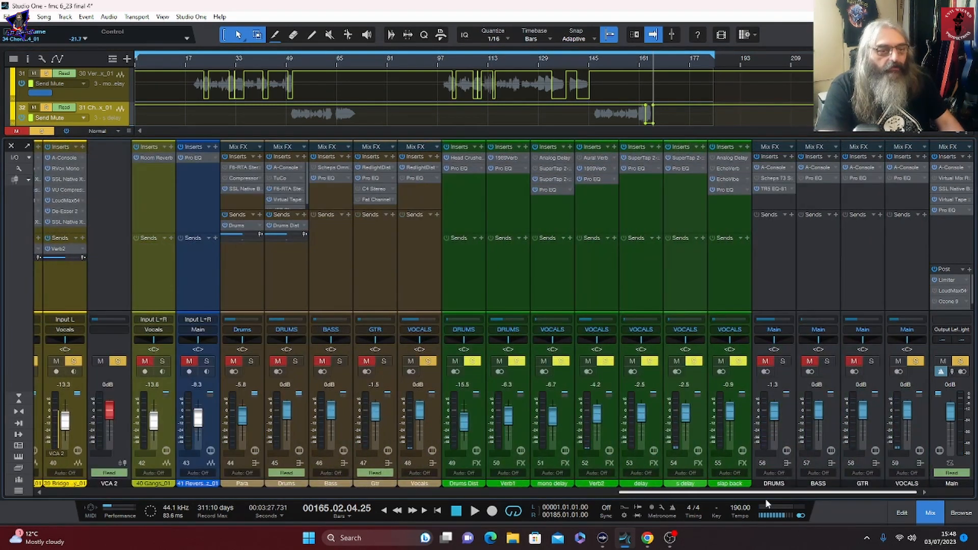
{"action": "left_click", "coordinate": [680, 158]}
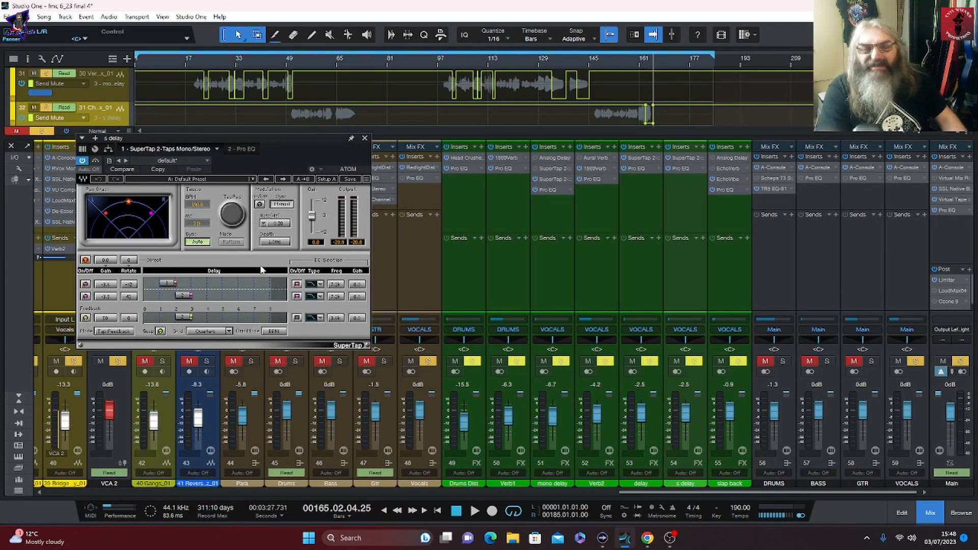
{"action": "left_click", "coordinate": [240, 149]}
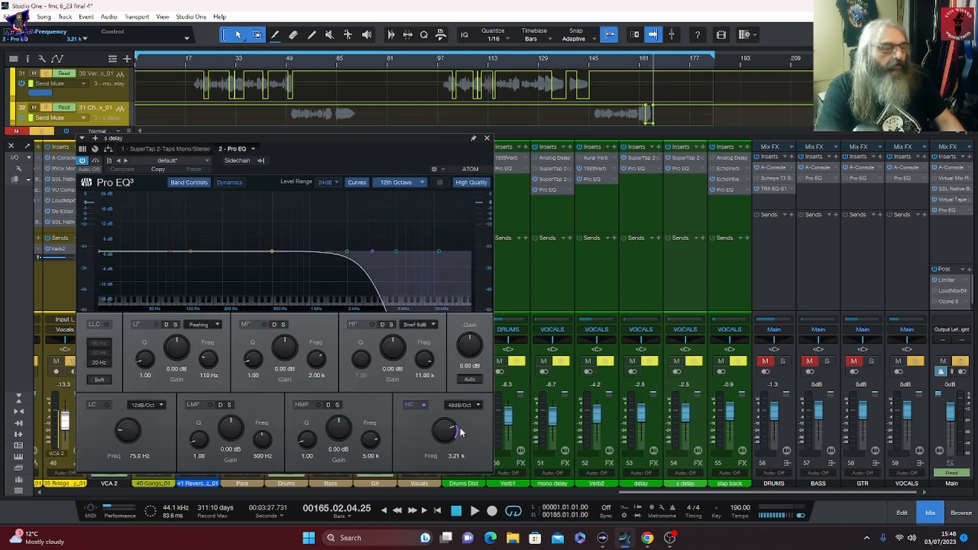
{"action": "left_click", "coordinate": [488, 139]}
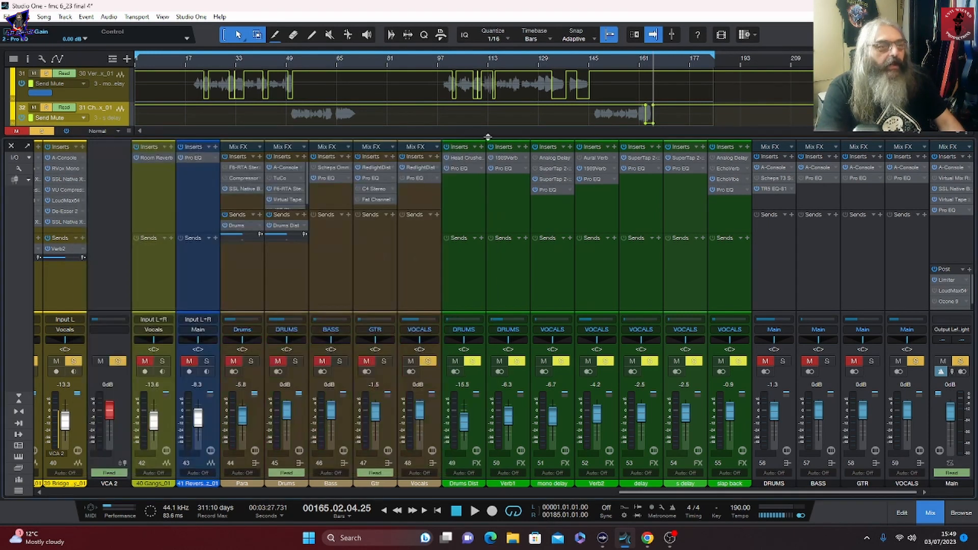
Go from the backing vocals' Verb2 sends to the Verb2 channel, and show its 1989Verb and Pro EQ high cut.
{"action": "scroll", "coordinate": [656, 306], "scroll_direction": "left", "scroll_amount": 5}
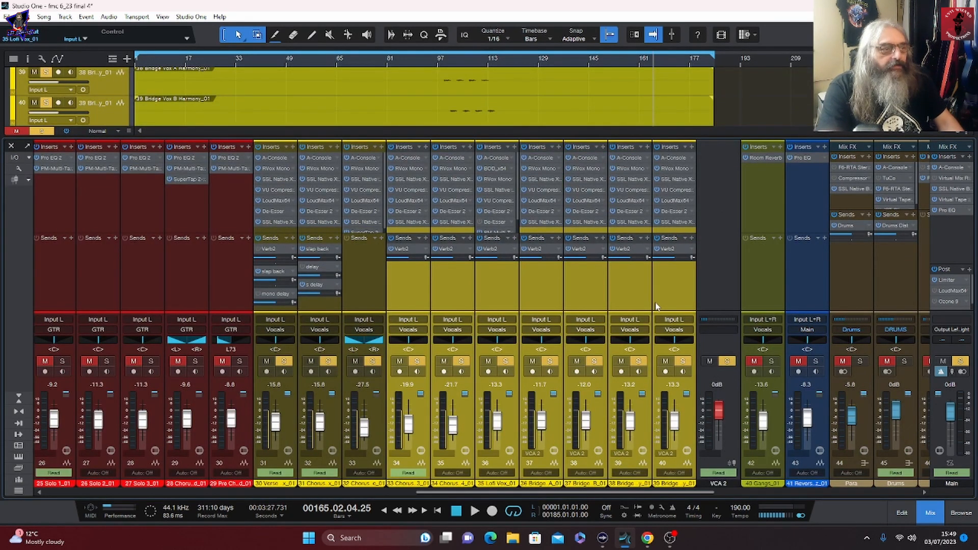
{"action": "left_click_drag", "start_coordinate": [447, 492], "coordinate": [605, 492]}
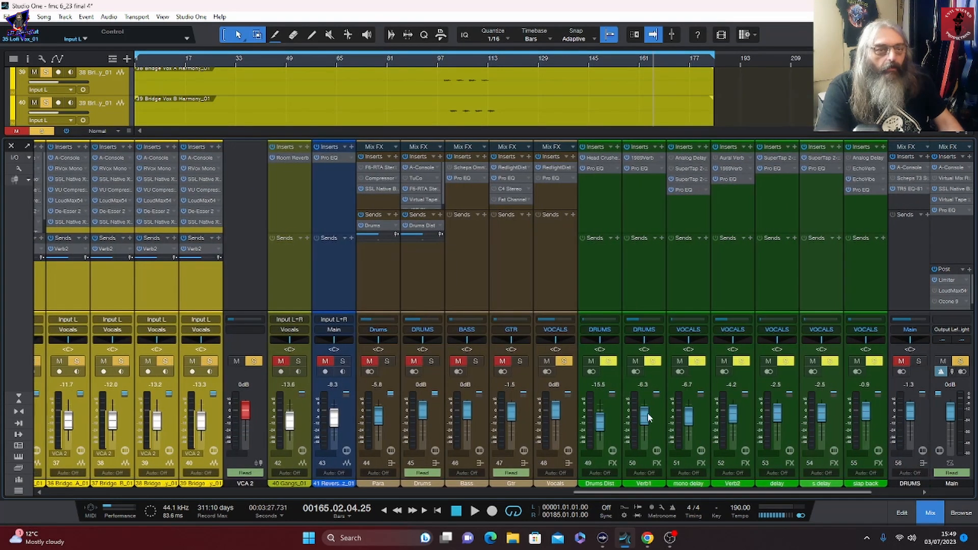
{"action": "left_click", "coordinate": [727, 168]}
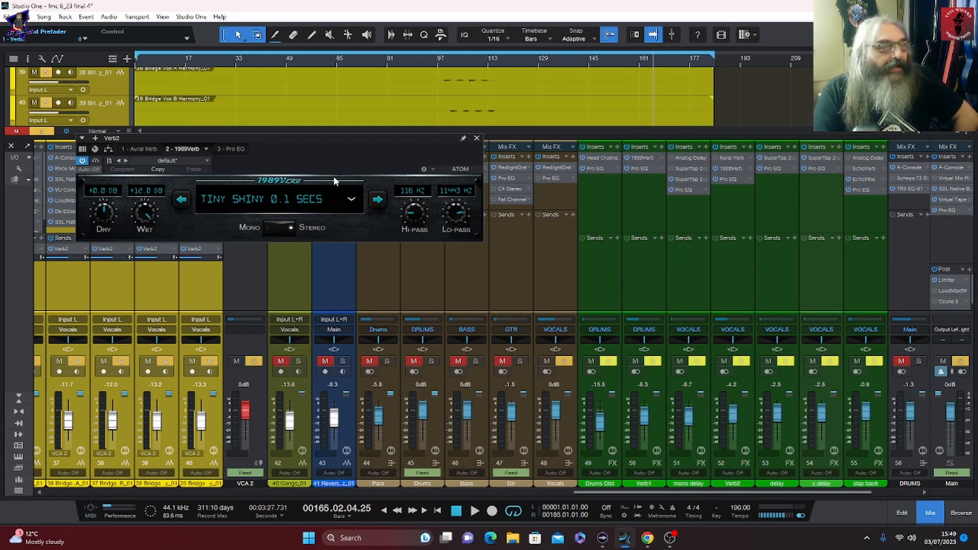
{"action": "left_click", "coordinate": [227, 148]}
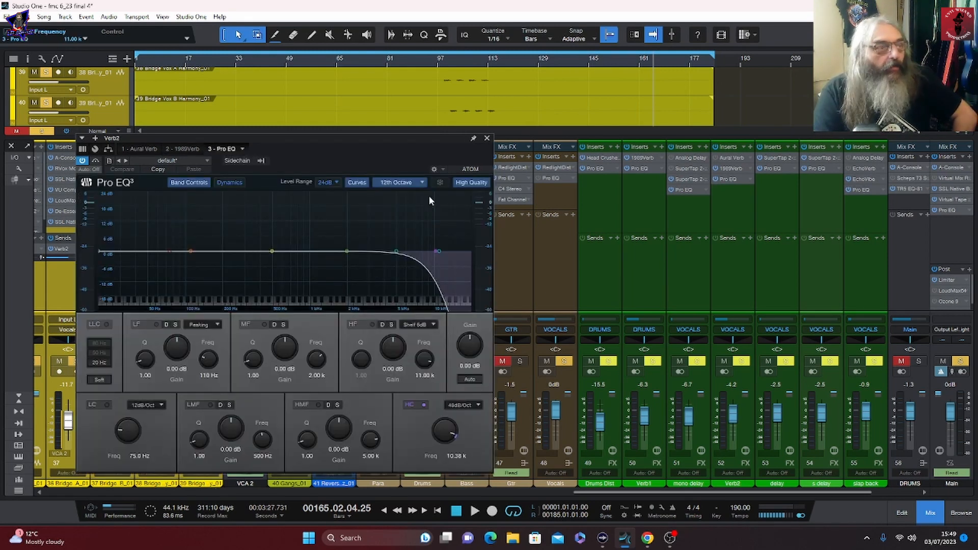
{"action": "left_click", "coordinate": [488, 139]}
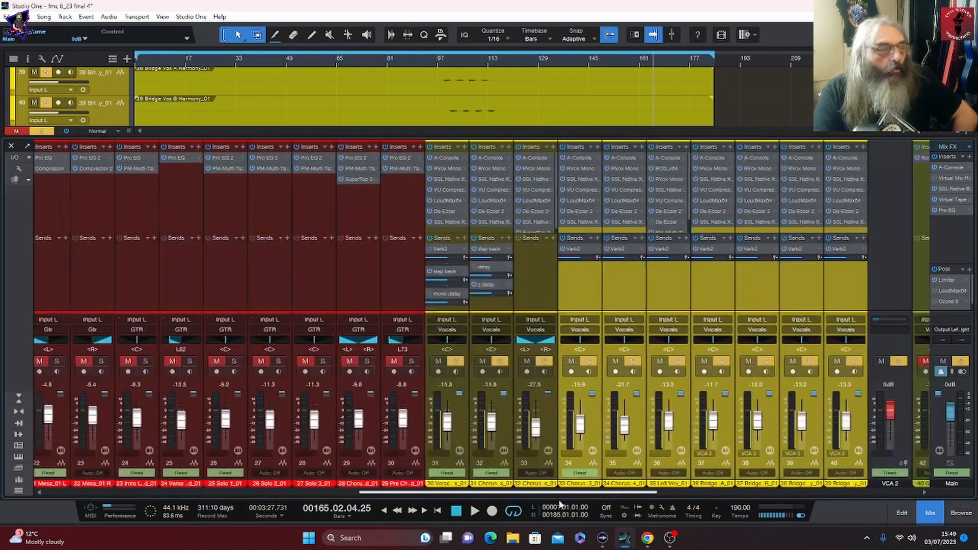
Select the verse vocal, show its send mute automation in the full arrangement, and zoom in on the timeline at bar 22.
{"action": "left_click_drag", "start_coordinate": [558, 500], "coordinate": [558, 499]}
{"action": "left_click", "coordinate": [457, 411]}
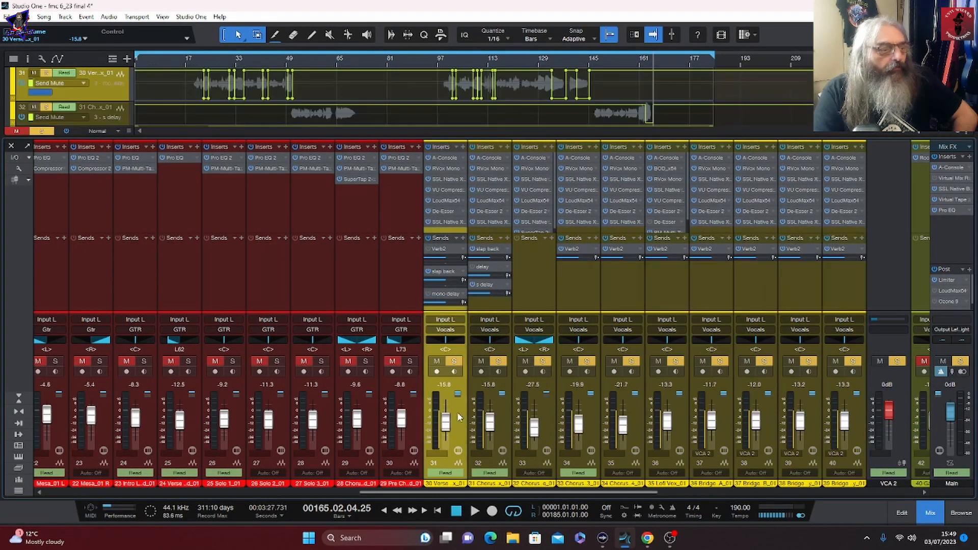
{"action": "left_click", "coordinate": [929, 514]}
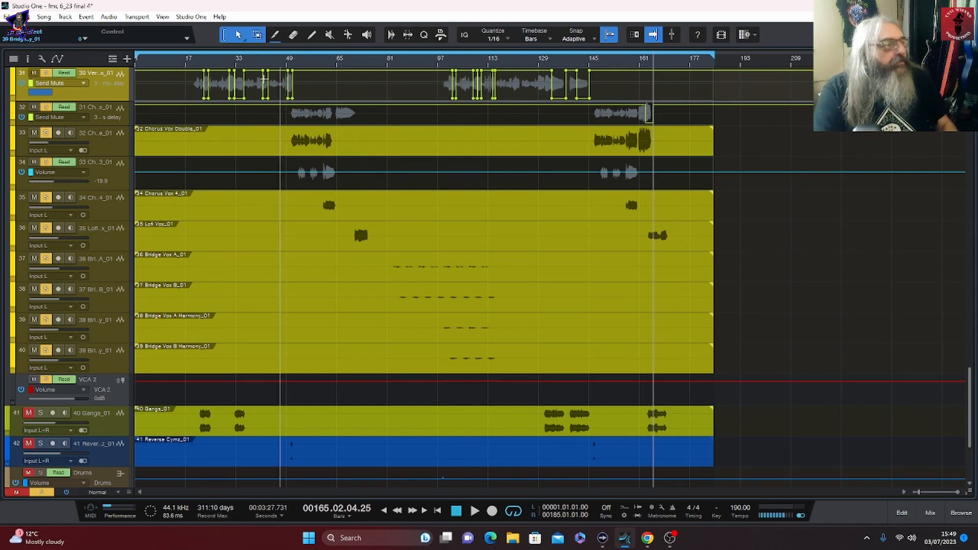
{"action": "left_click", "coordinate": [201, 62]}
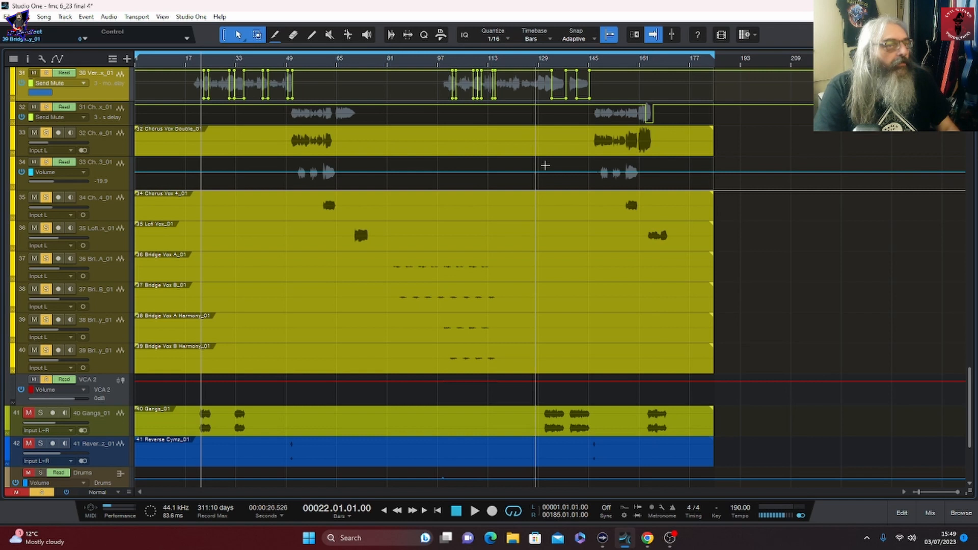
{"action": "left_click", "coordinate": [922, 492]}
{"action": "left_click_drag", "start_coordinate": [921, 492], "coordinate": [920, 492]}
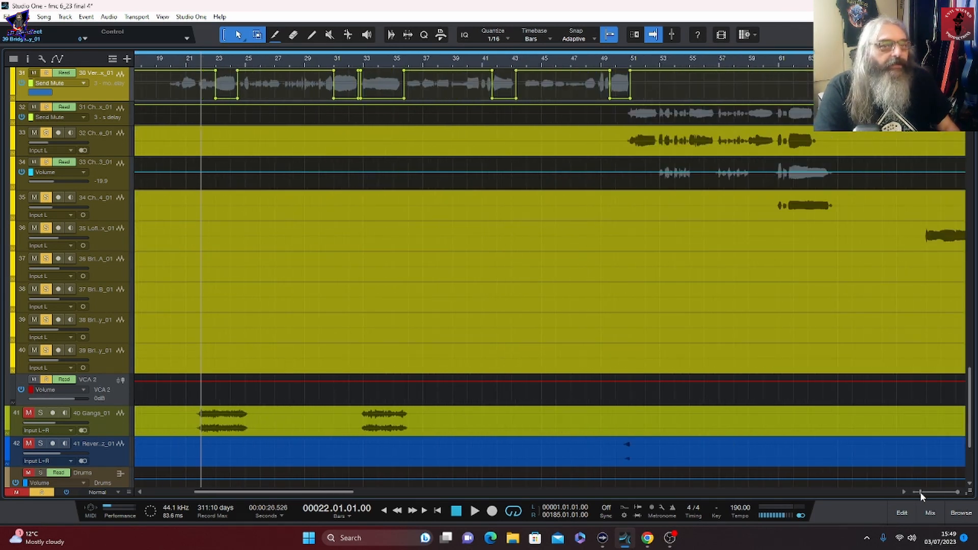
Play the verse vocal from bar 22, and audition the chorus vocal 3 track with its volume automation from bar 148.
{"action": "key", "text": "space"}
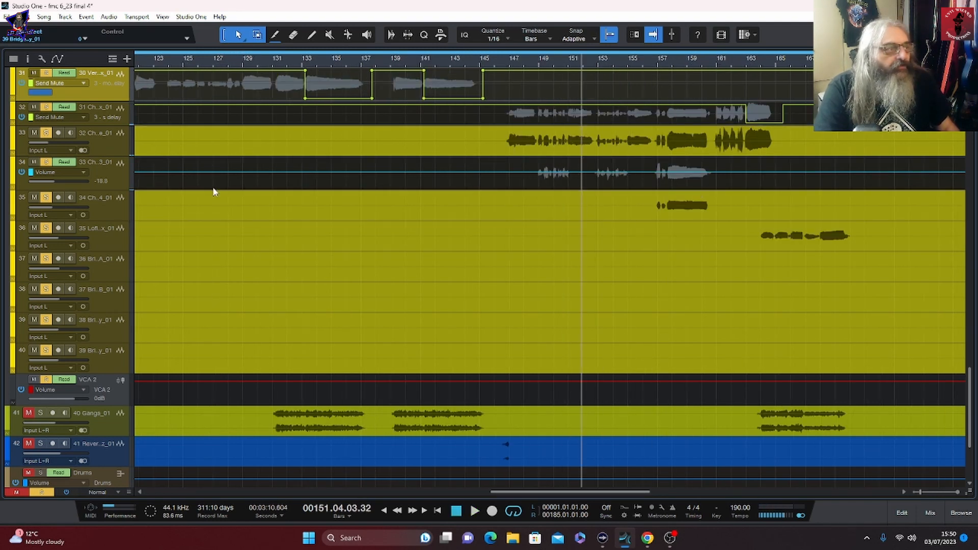
{"action": "left_click", "coordinate": [115, 178]}
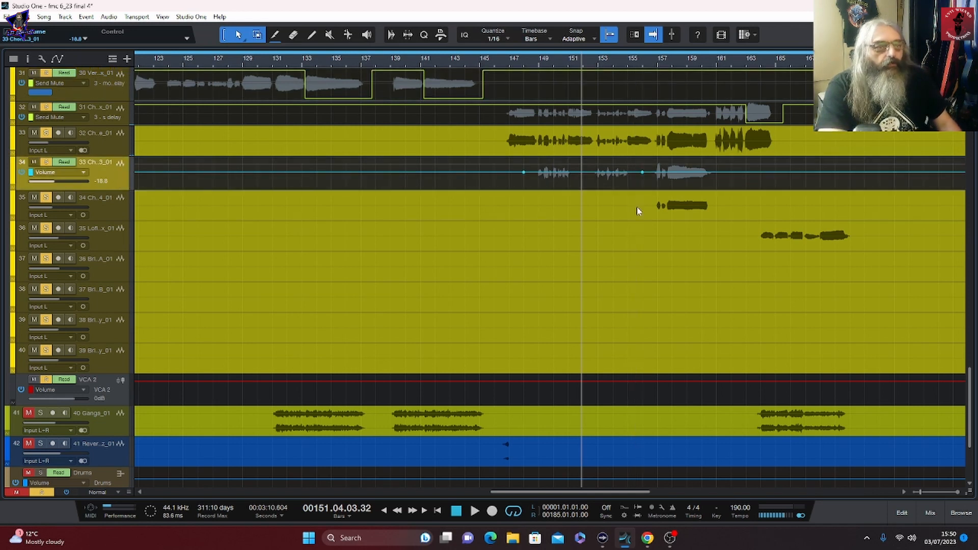
{"action": "left_click", "coordinate": [524, 60]}
{"action": "key", "text": "space"}
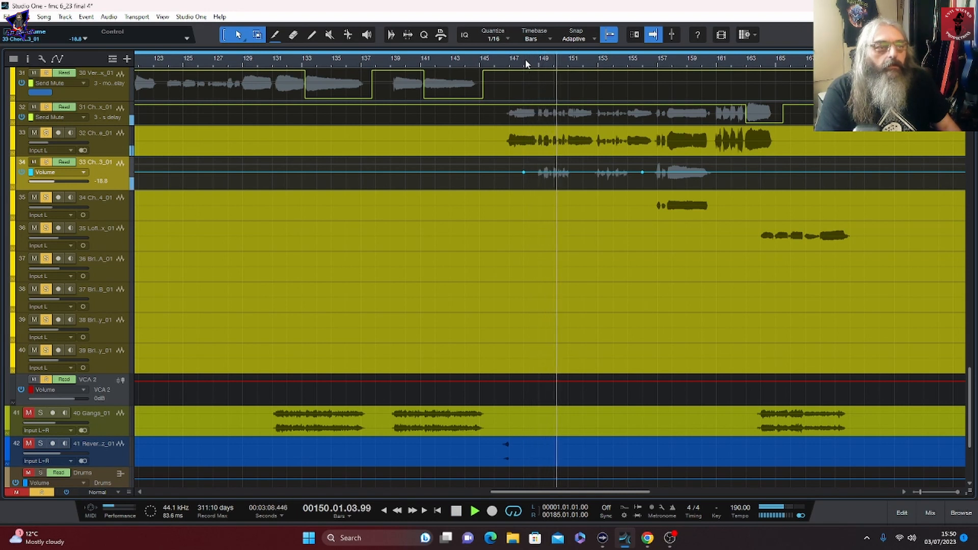
{"action": "key", "text": "space"}
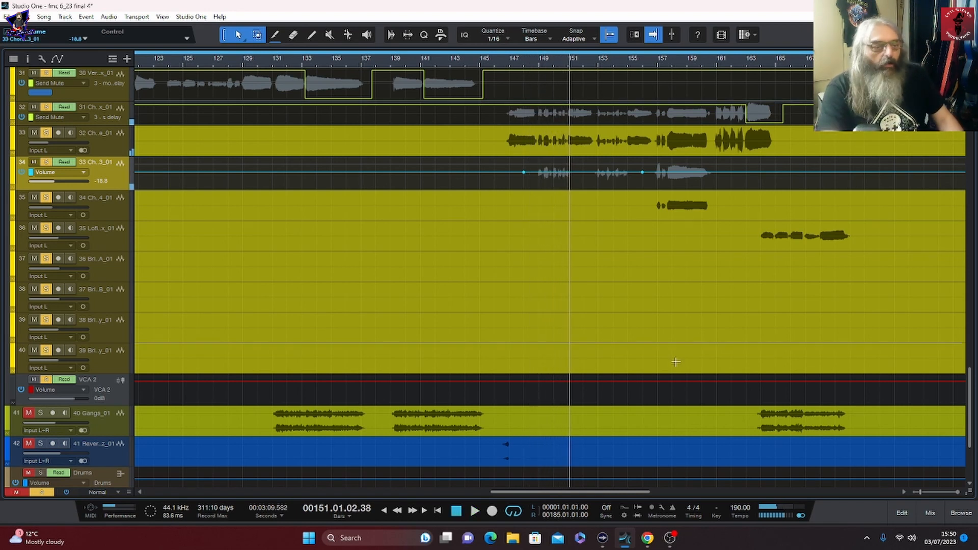
Show the full song length in the arrangement, and examine the VCA 2 fader with the bridge vocal channels in the mixer.
{"action": "scroll", "coordinate": [940, 468], "scroll_direction": "down", "scroll_amount": 3}
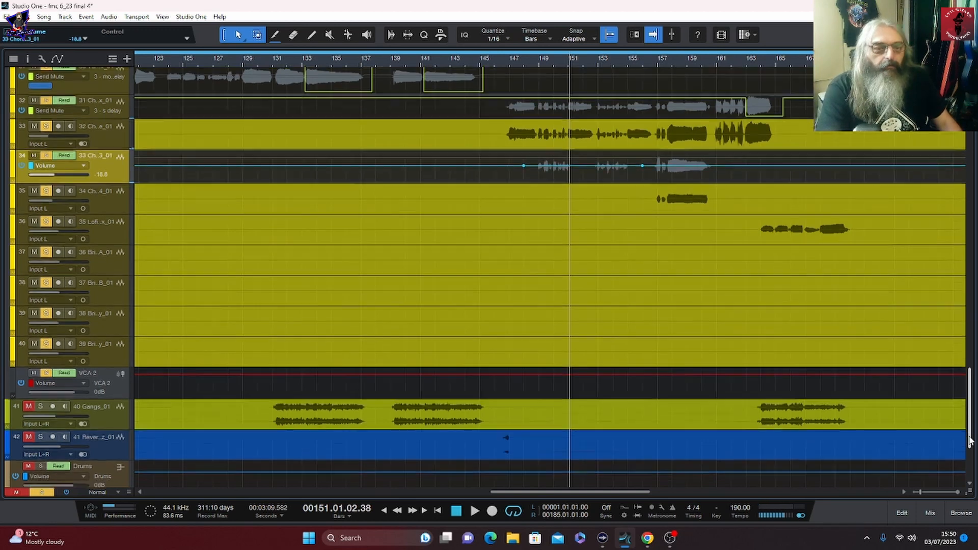
{"action": "left_click_drag", "start_coordinate": [921, 495], "coordinate": [919, 495]}
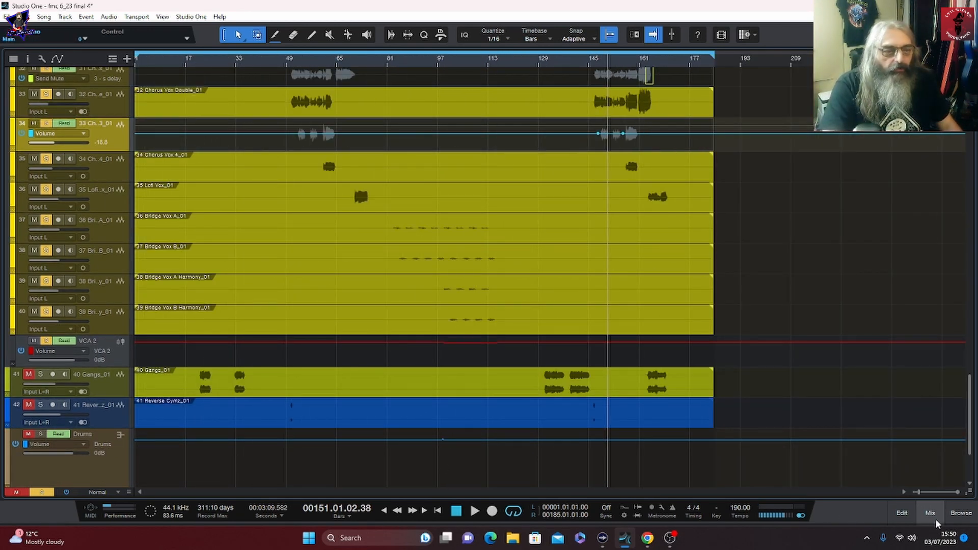
{"action": "left_click", "coordinate": [930, 513]}
{"action": "left_click", "coordinate": [887, 263]}
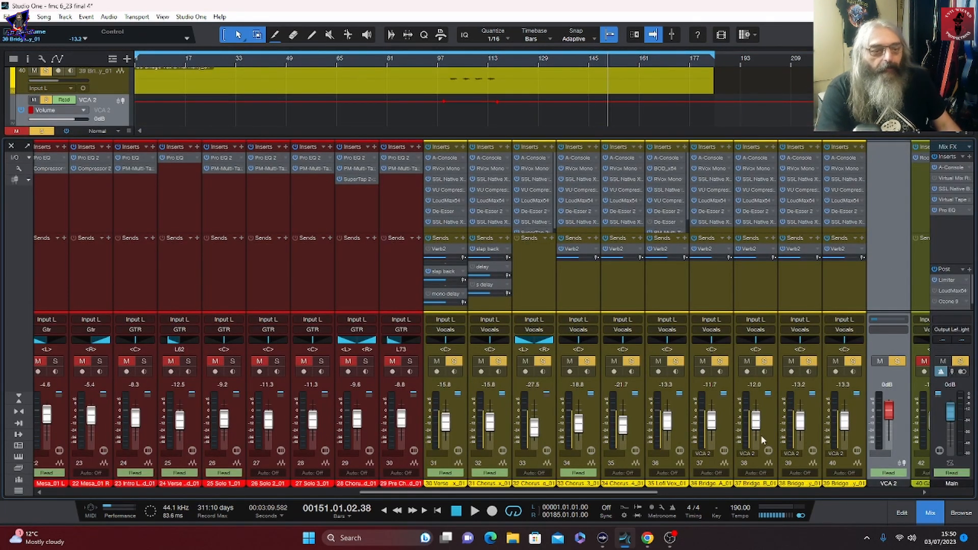
{"action": "left_click", "coordinate": [730, 420]}
{"action": "left_click", "coordinate": [892, 425]}
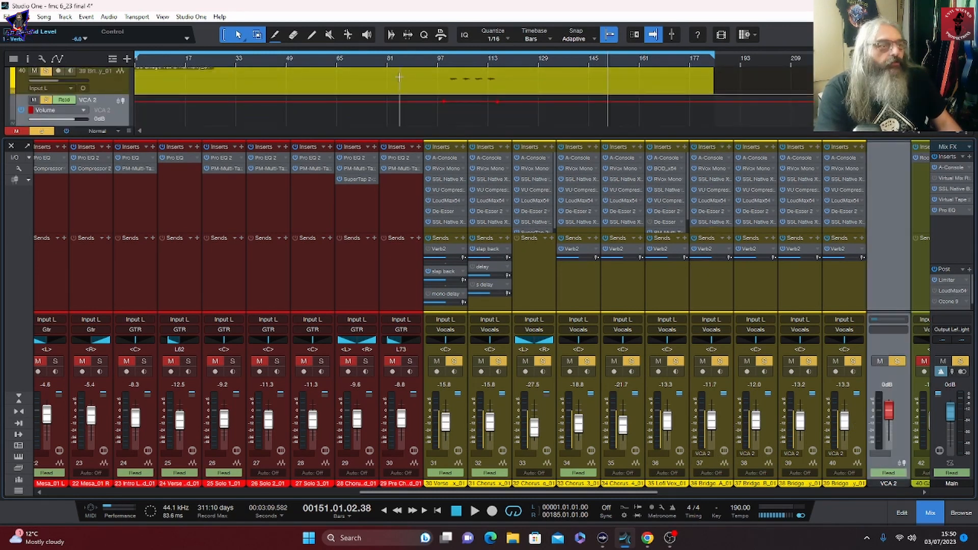
Locate the Bridge Vox tracks in the arrangement and play them from bar 90.
{"action": "scroll", "coordinate": [398, 79], "scroll_direction": "up", "scroll_amount": 5}
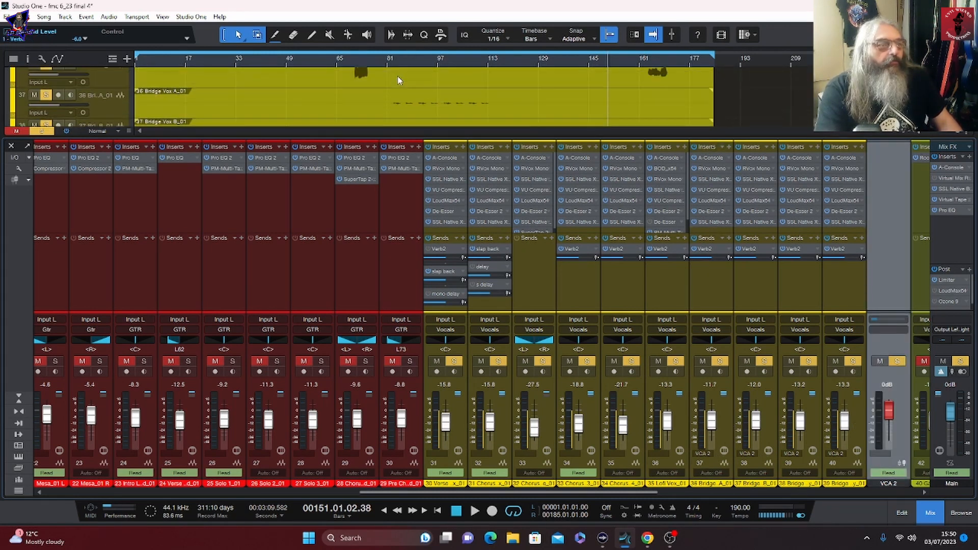
{"action": "scroll", "coordinate": [400, 80], "scroll_direction": "down", "scroll_amount": 2}
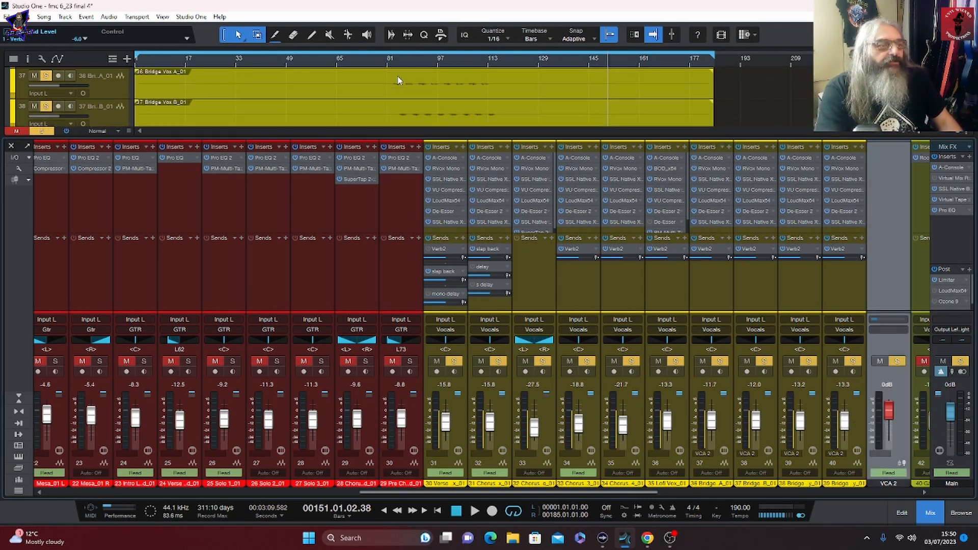
{"action": "left_click", "coordinate": [414, 56]}
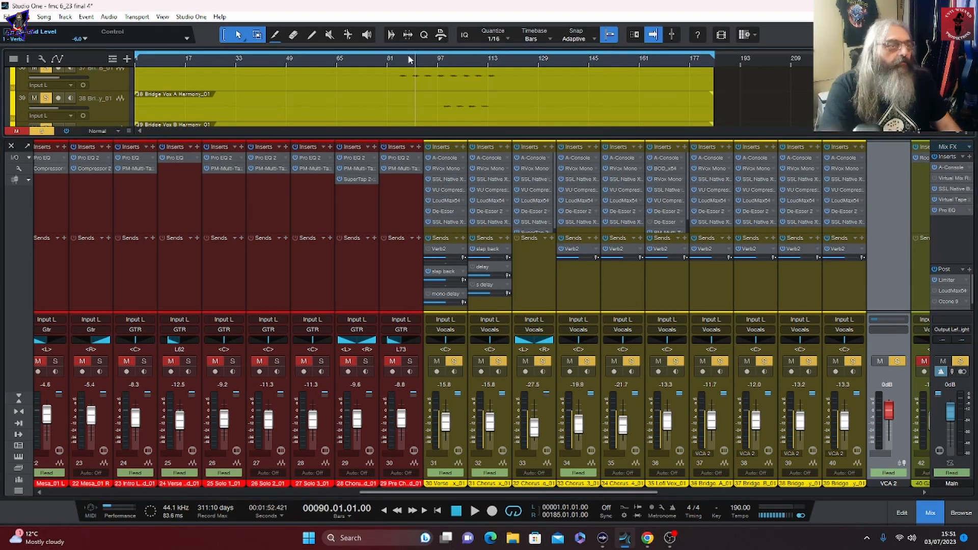
{"action": "key", "text": "space"}
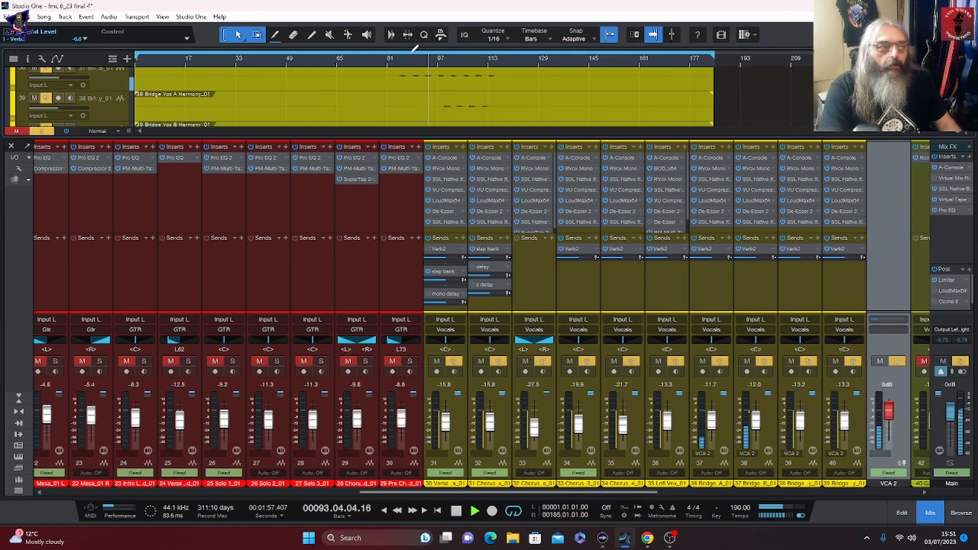
{"action": "key", "text": "space"}
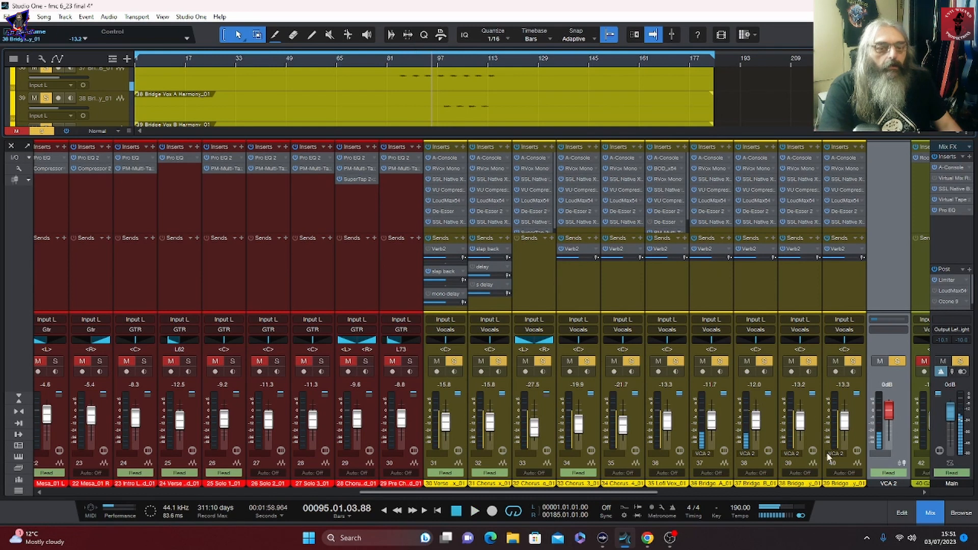
Show the VCA 2 volume automation in the full arrangement, select the four bridge vocal tracks, and play the bridge from bar 95.
{"action": "left_click", "coordinate": [928, 513]}
{"action": "scroll", "coordinate": [490, 227], "scroll_direction": "up", "scroll_amount": 5}
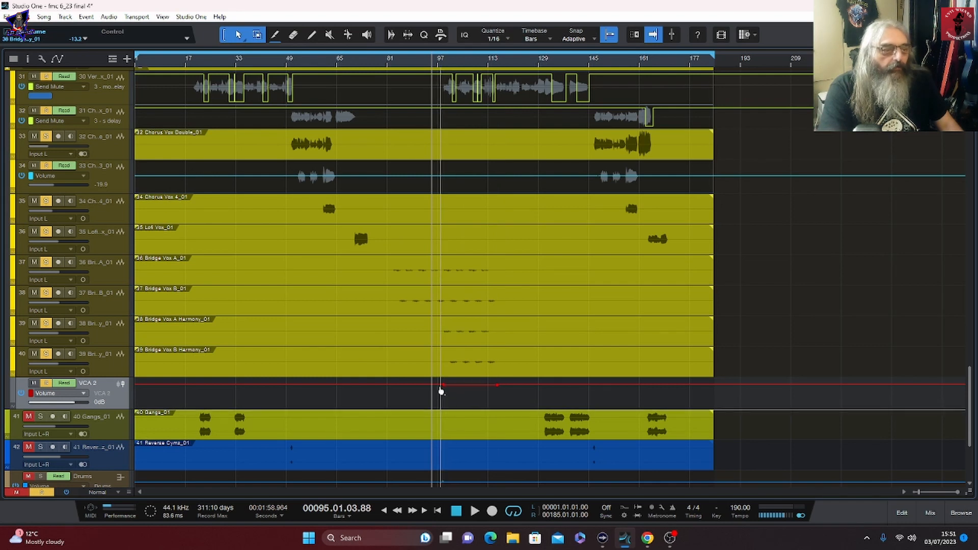
{"action": "left_click", "coordinate": [453, 276]}
{"action": "left_click", "coordinate": [106, 363], "text": "shift"}
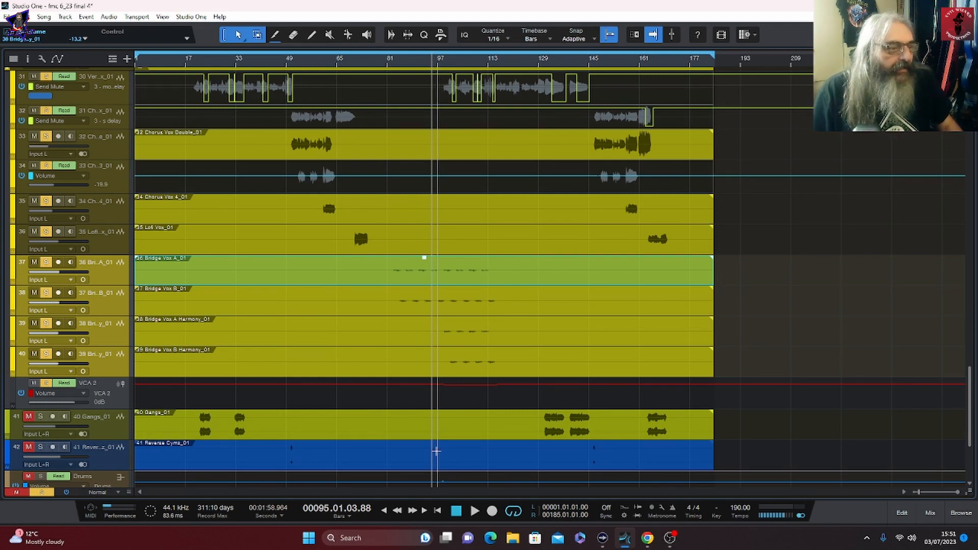
{"action": "key", "text": "space"}
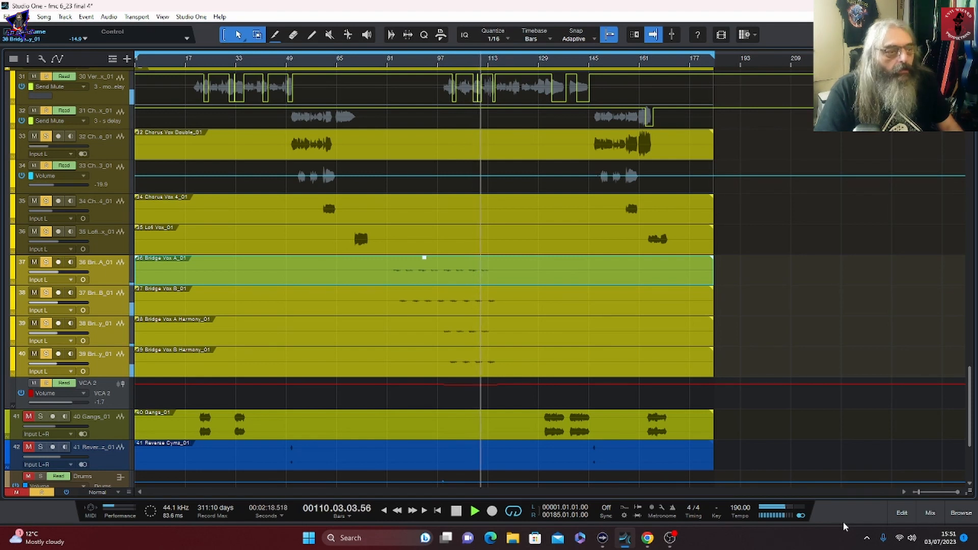
{"action": "key", "text": "space"}
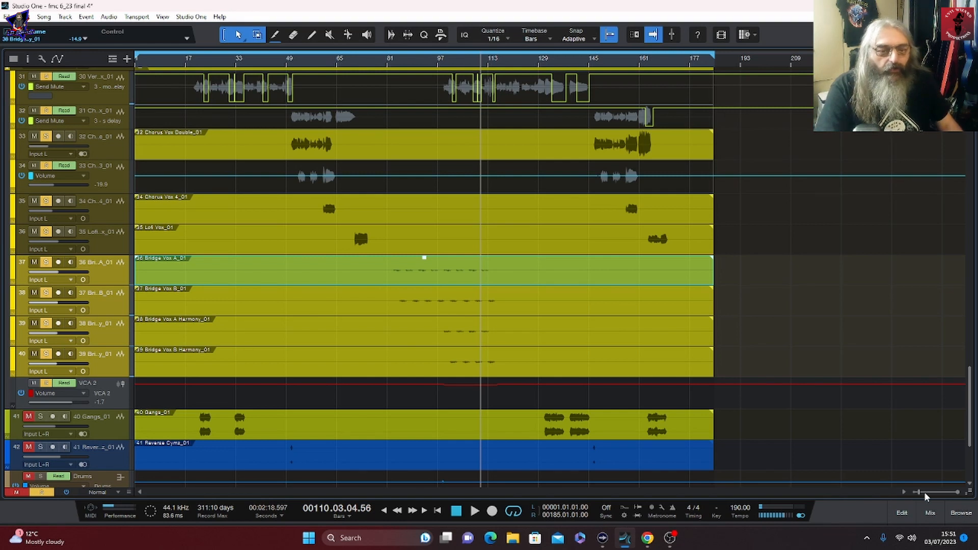
Clear the solos on the vocal channels and VCA 2 in the mixer, and solo the Gangs channel.
{"action": "left_click", "coordinate": [930, 512]}
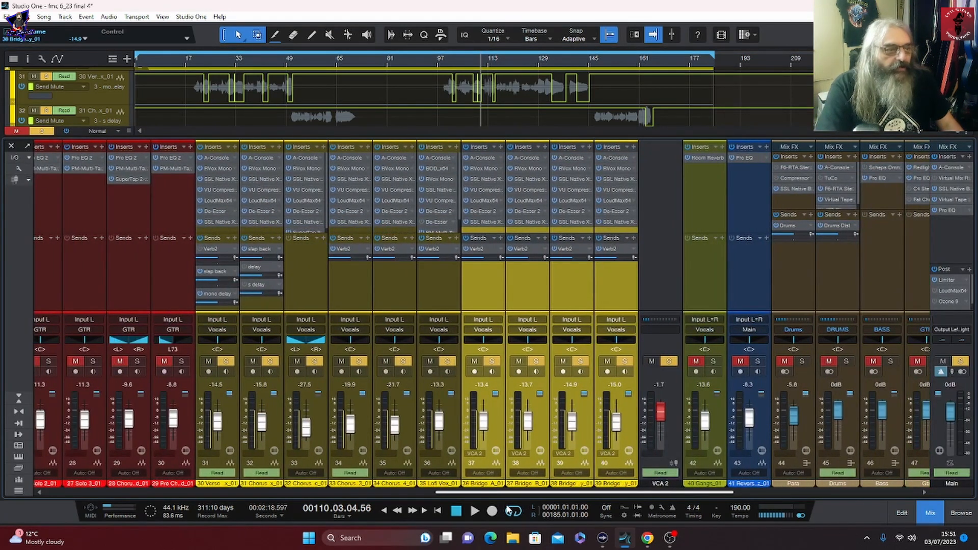
{"action": "left_click", "coordinate": [668, 360]}
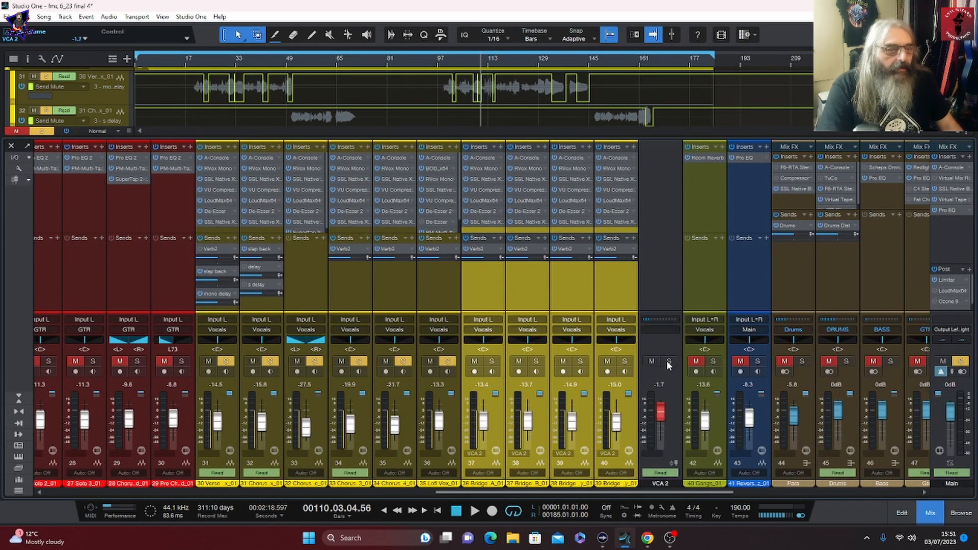
{"action": "left_click", "coordinate": [960, 361]}
{"action": "left_click", "coordinate": [712, 361]}
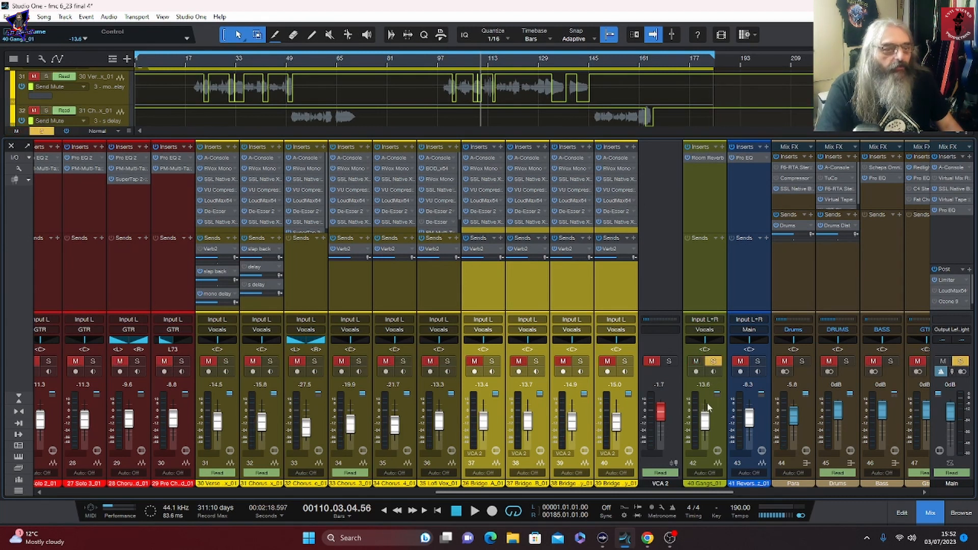
{"action": "left_click", "coordinate": [718, 425]}
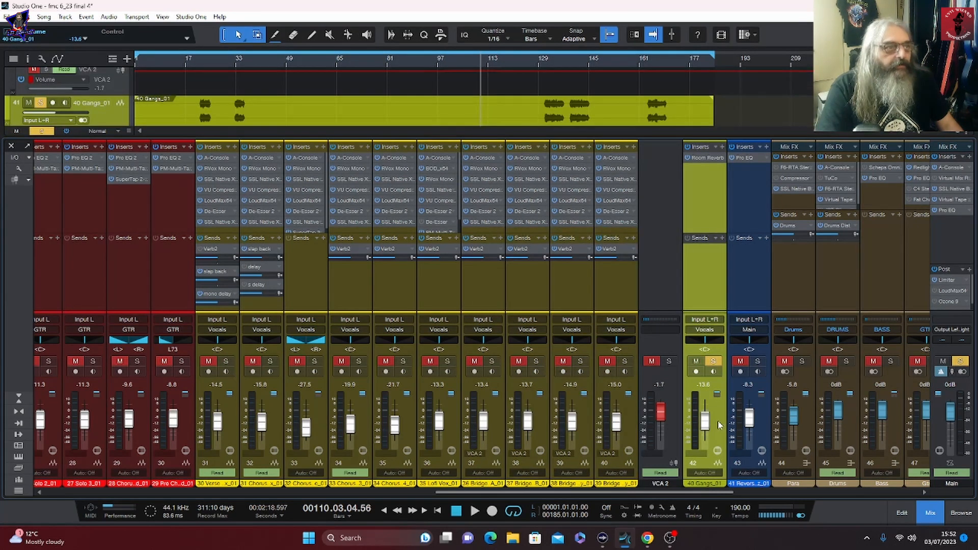
Play the gang vocals from bar 21 and examine the Room Reverb on their channel.
{"action": "left_click", "coordinate": [198, 60]}
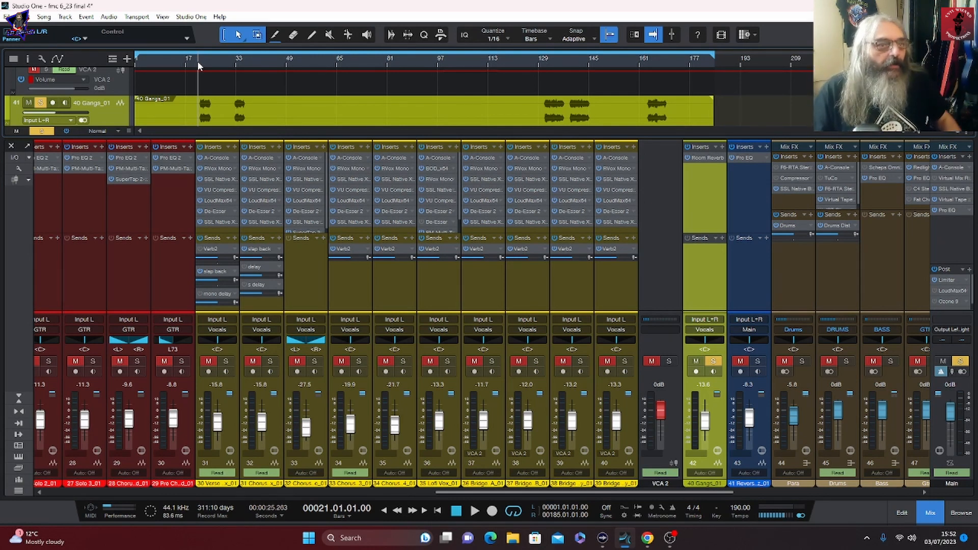
{"action": "key", "text": "space"}
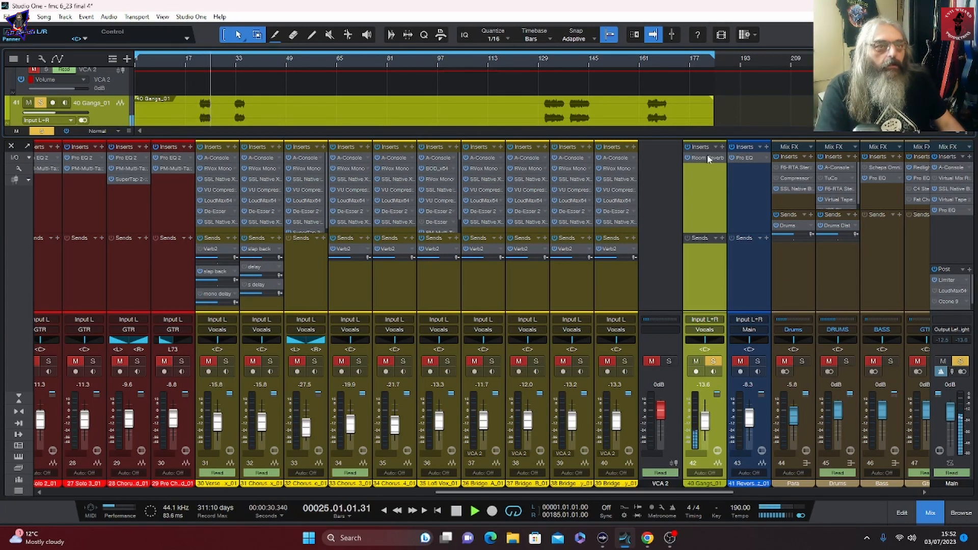
{"action": "key", "text": "space"}
{"action": "left_click", "coordinate": [706, 157]}
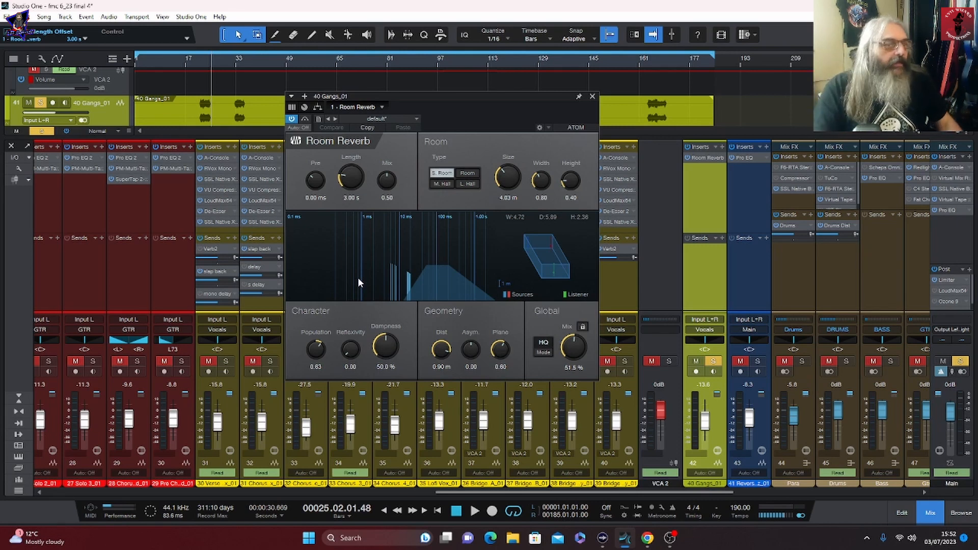
Switch the solo from the Gangs channel to Reverse Cymz, and play the reverse cymbal from just before bar 49.
{"action": "left_click_drag", "start_coordinate": [511, 493], "coordinate": [591, 493]}
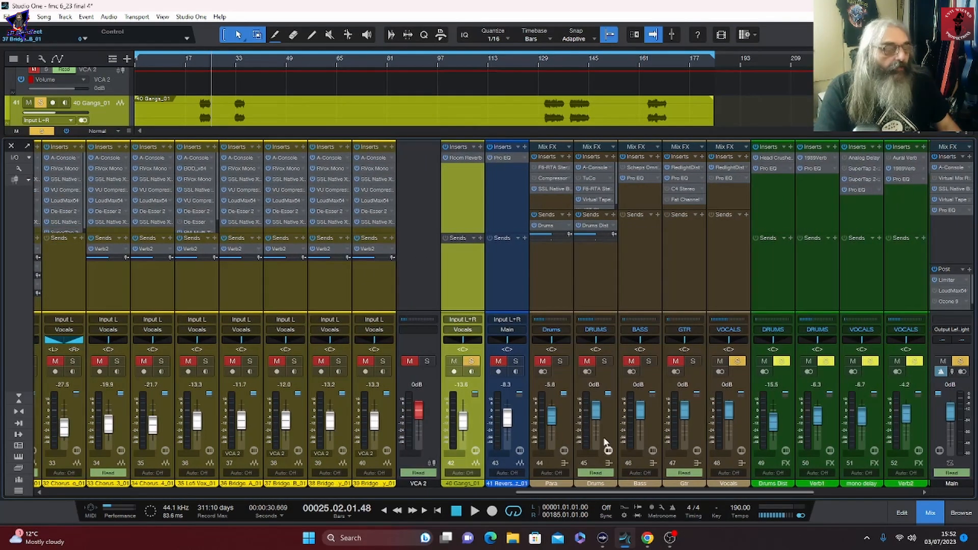
{"action": "left_click", "coordinate": [509, 276]}
{"action": "left_click", "coordinate": [471, 362]}
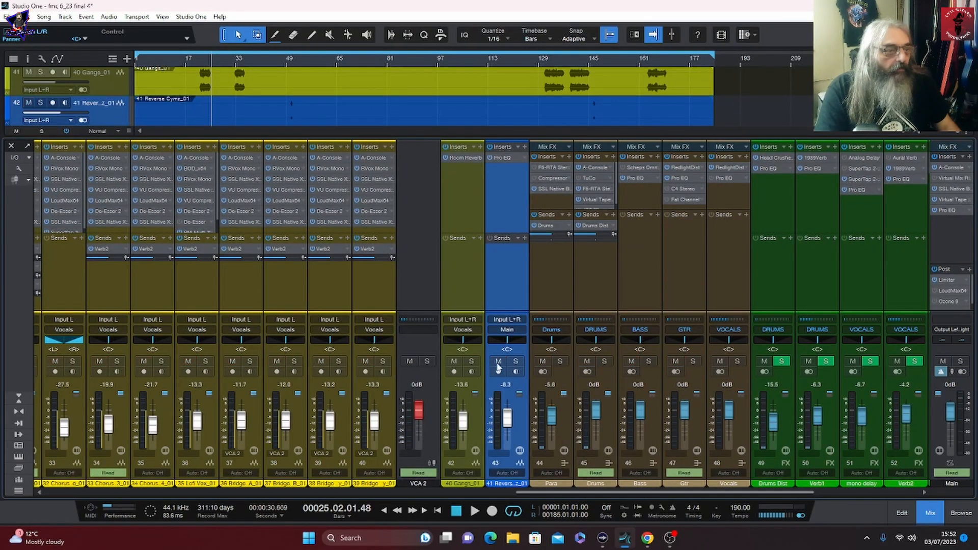
{"action": "left_click", "coordinate": [514, 363]}
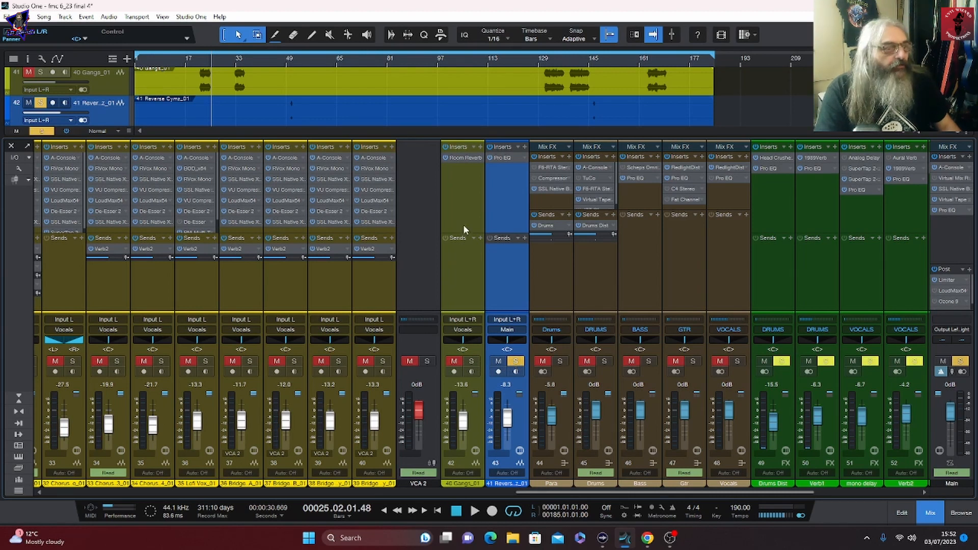
{"action": "left_click", "coordinate": [285, 64]}
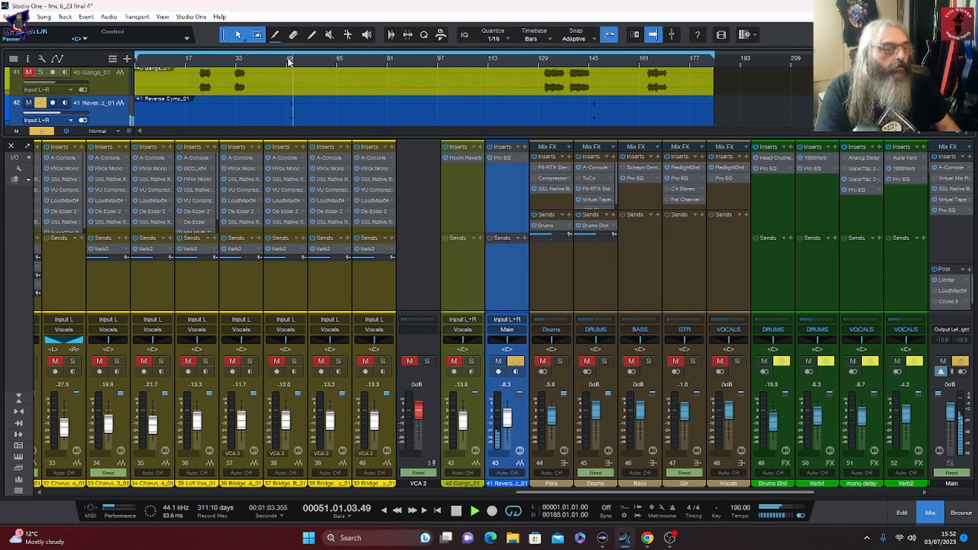
Examine the Pro EQ low cut and mid dip on Reverse Cymz, close the plug-in window, and unsolo the channel.
{"action": "left_click", "coordinate": [506, 158]}
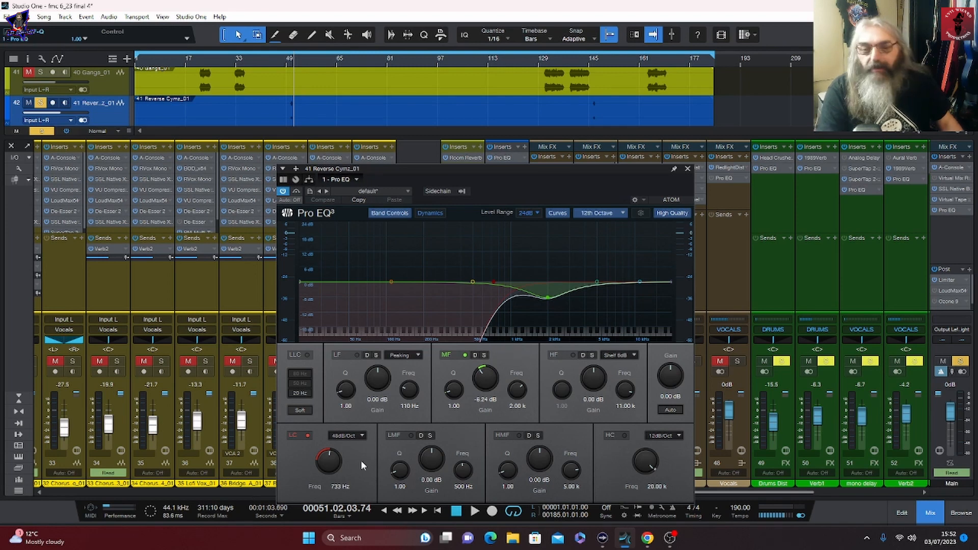
{"action": "left_click", "coordinate": [687, 168]}
{"action": "scroll", "coordinate": [586, 438], "scroll_direction": "right", "scroll_amount": 3}
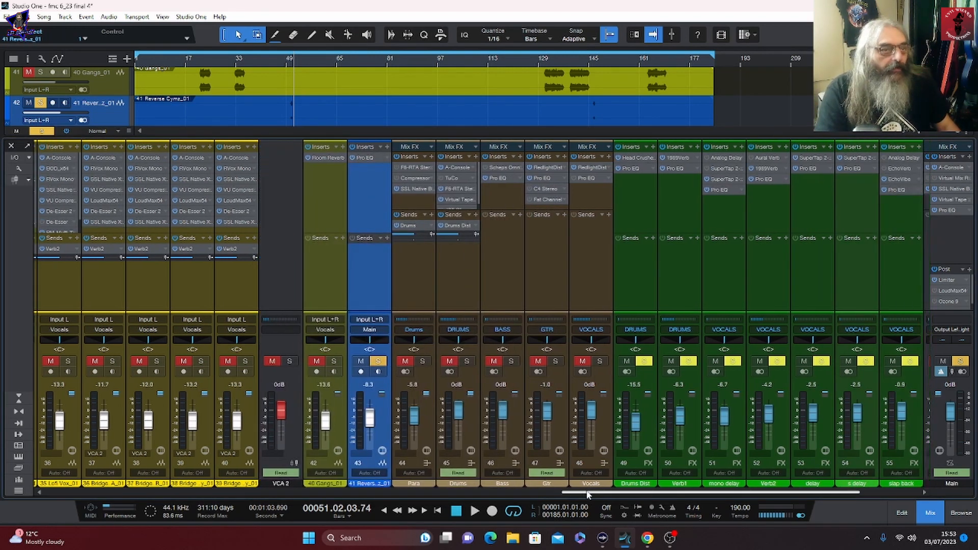
{"action": "left_click", "coordinate": [378, 361]}
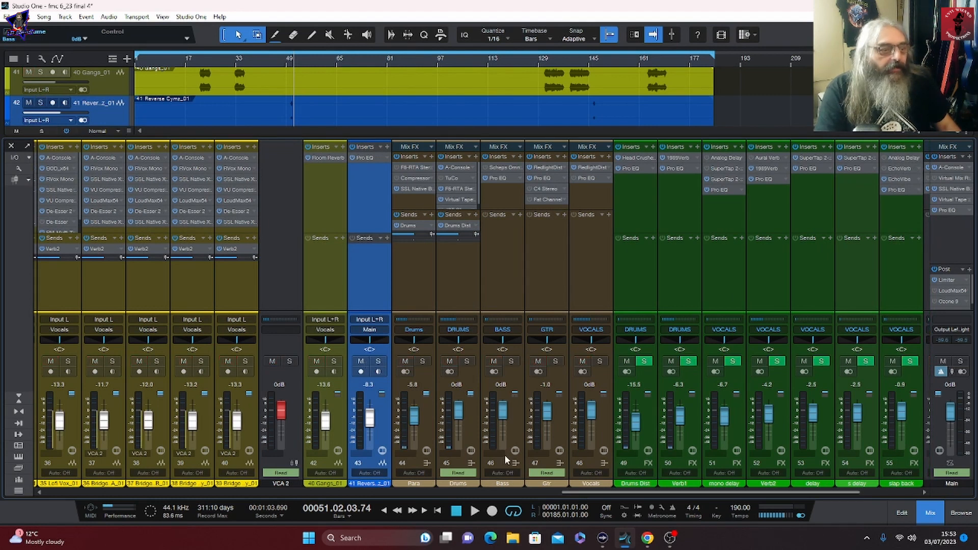
Examine the A-Console on the Main output, including its A-Channel and A-Buss module choices.
{"action": "scroll", "coordinate": [588, 494], "scroll_direction": "right", "scroll_amount": 4}
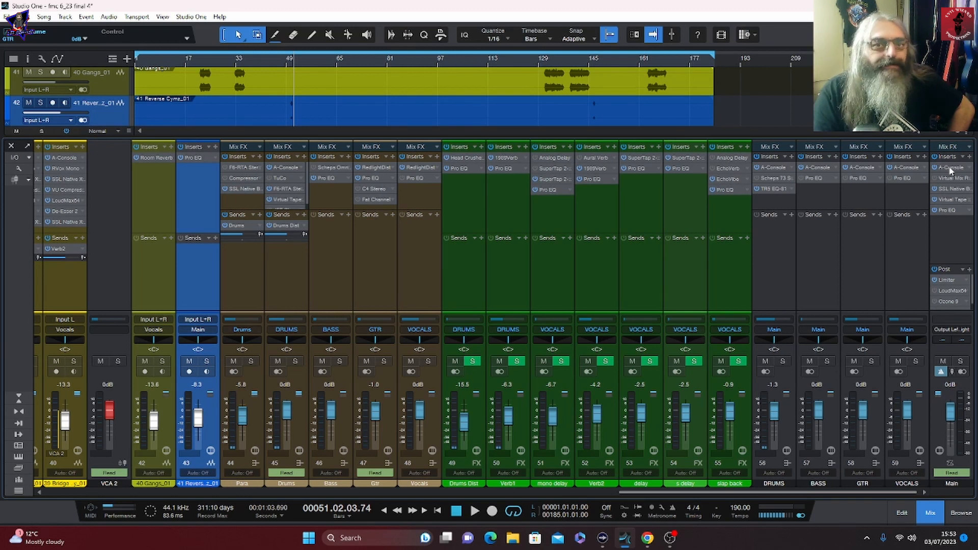
{"action": "left_click", "coordinate": [950, 168]}
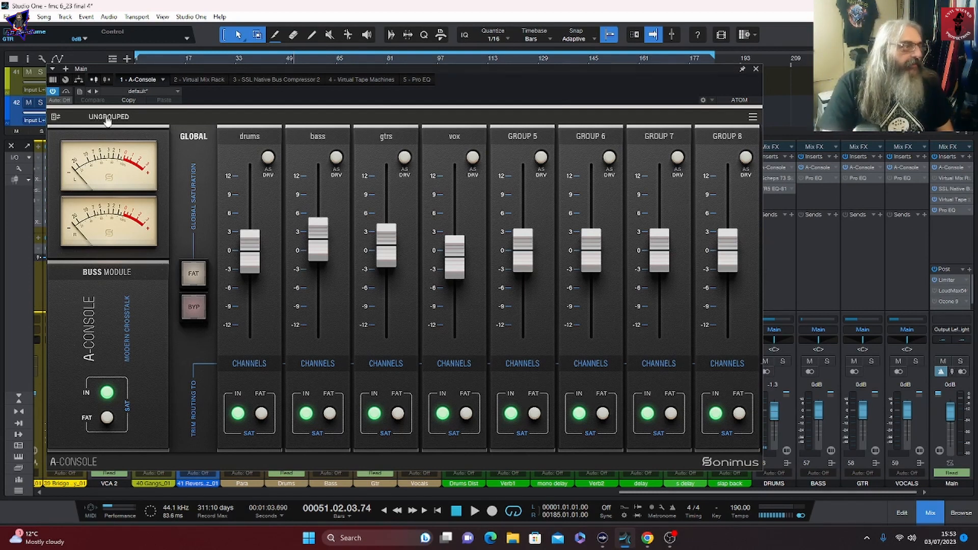
{"action": "left_click", "coordinate": [56, 117]}
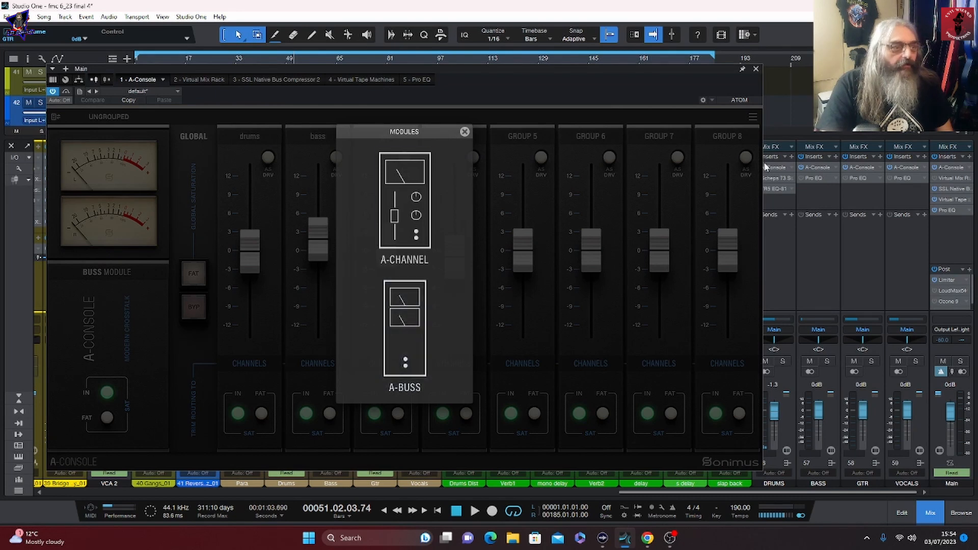
{"action": "left_click", "coordinate": [464, 132]}
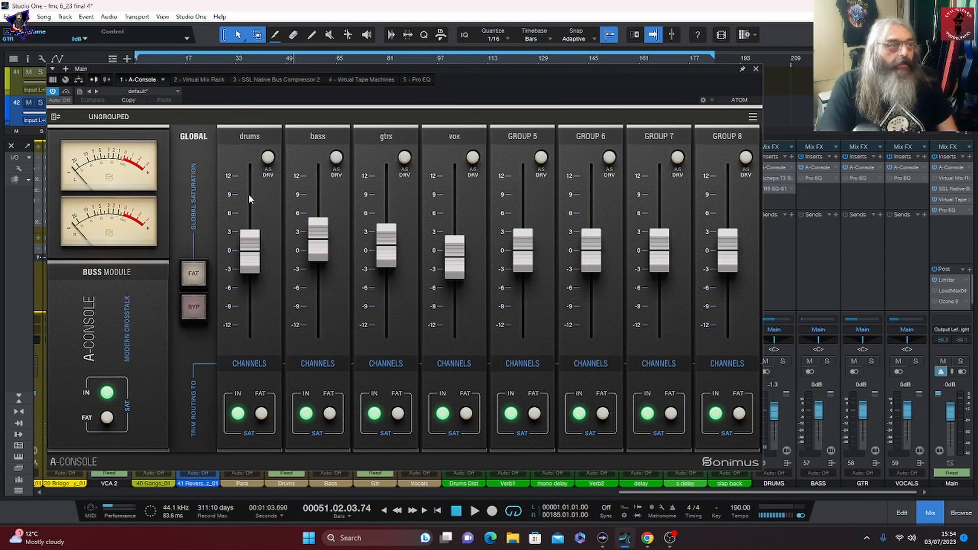
Try the AS DRV switches on the drums, bass and gtrs groups of the Main output's A-Console.
{"action": "left_click", "coordinate": [271, 159]}
{"action": "left_click", "coordinate": [338, 159]}
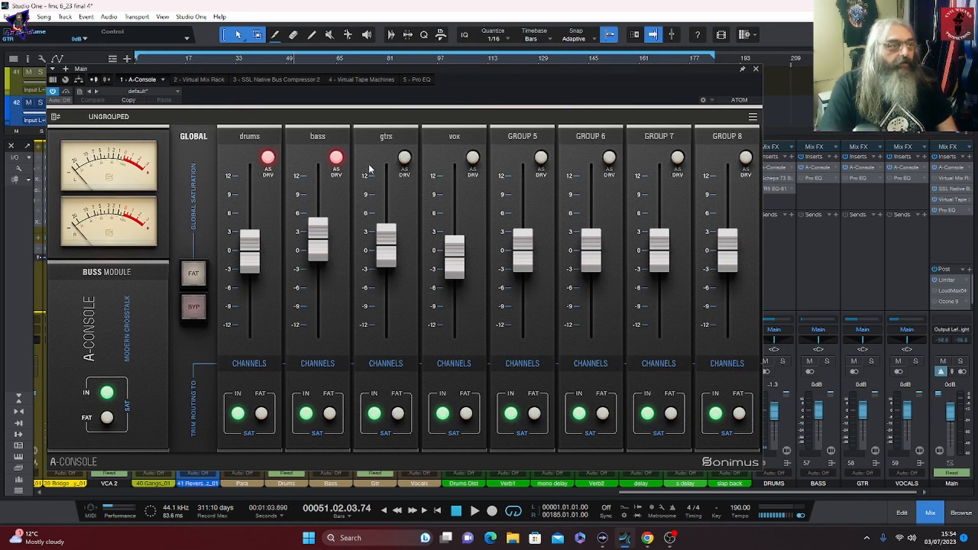
{"action": "left_click", "coordinate": [406, 159]}
{"action": "left_click", "coordinate": [406, 159]}
{"action": "left_click", "coordinate": [337, 158]}
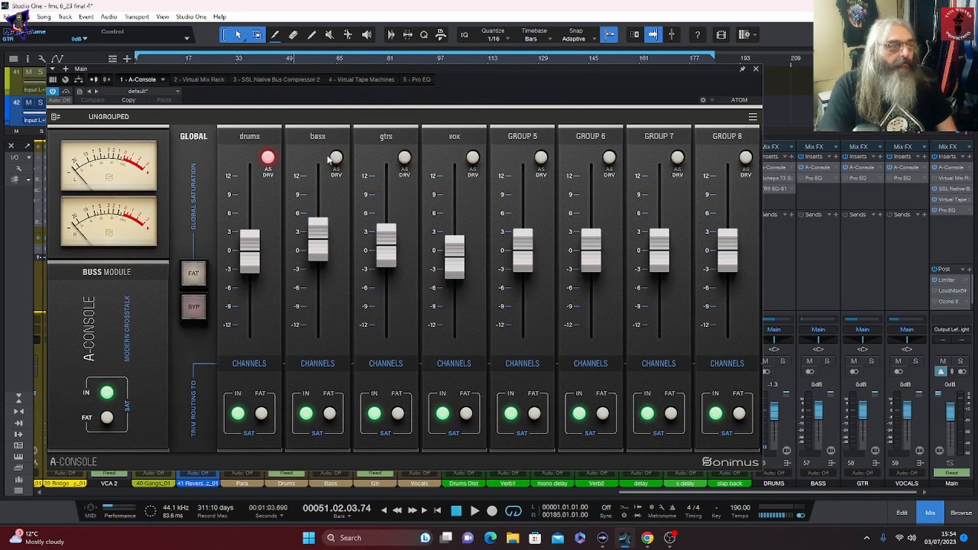
{"action": "left_click", "coordinate": [272, 161]}
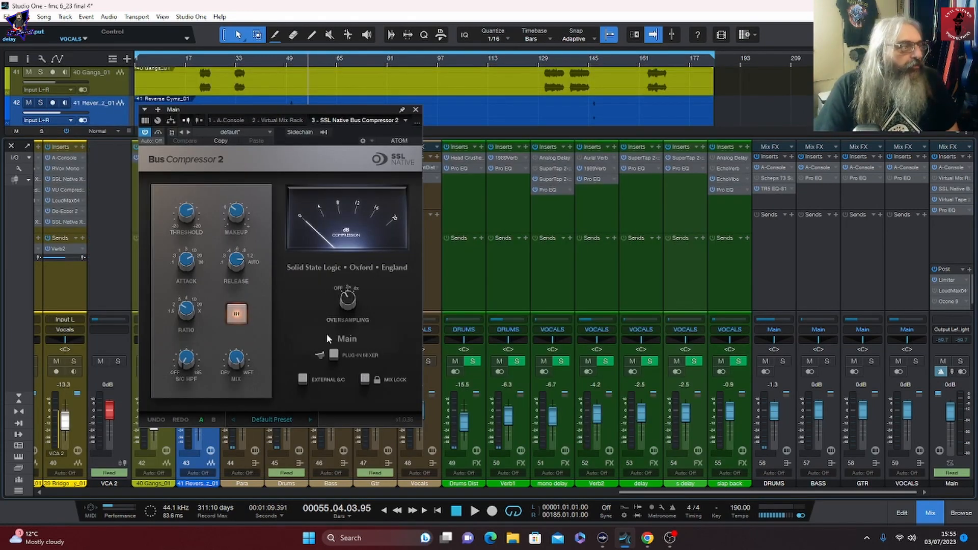
Play the mix from bar 55 while examining the SSL Native Bus Compressor 2 on the Main output.
{"action": "left_click", "coordinate": [473, 515]}
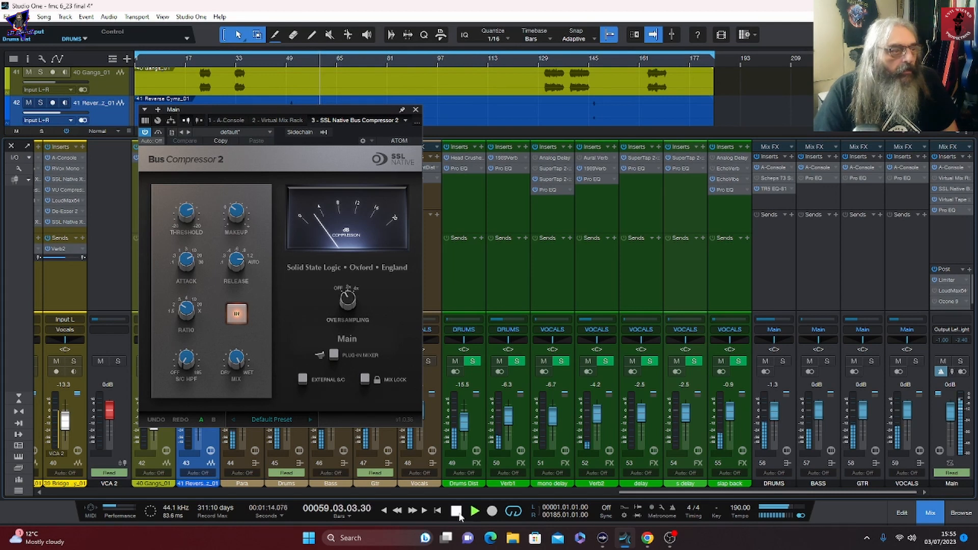
{"action": "left_click", "coordinate": [459, 514]}
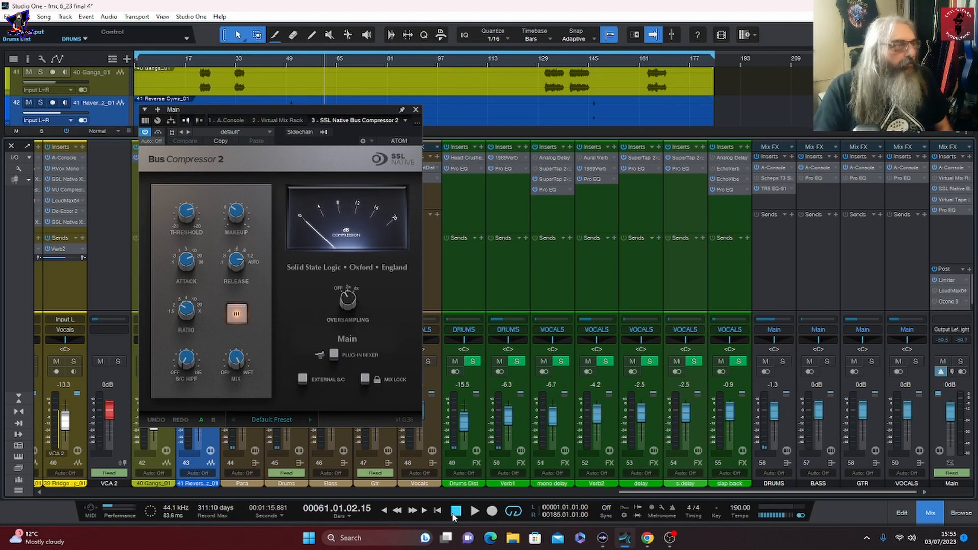
Examine Virtual Tape Machines on the Main output during playback and the Pro EQ settings after it, and close the plug-in window.
{"action": "left_click", "coordinate": [415, 124]}
{"action": "left_click", "coordinate": [405, 164]}
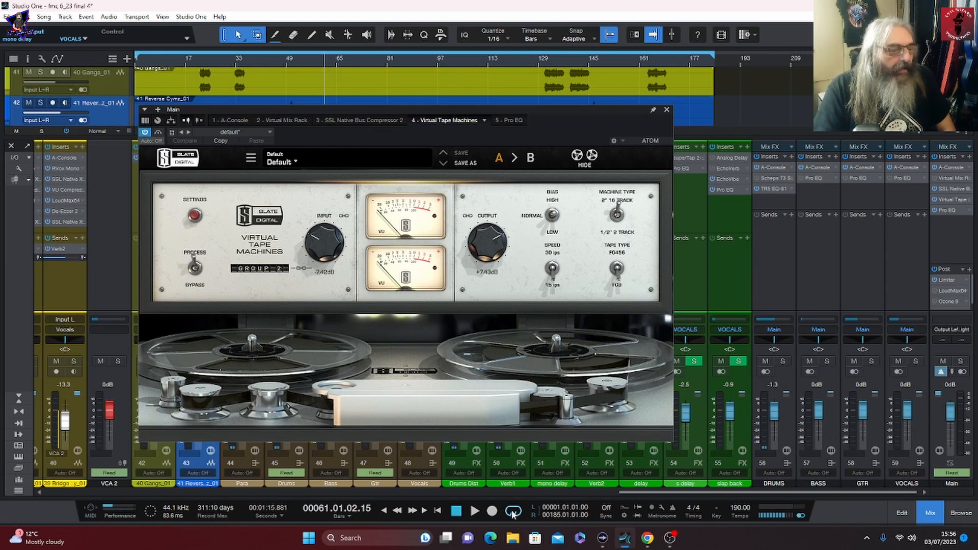
{"action": "left_click", "coordinate": [473, 513]}
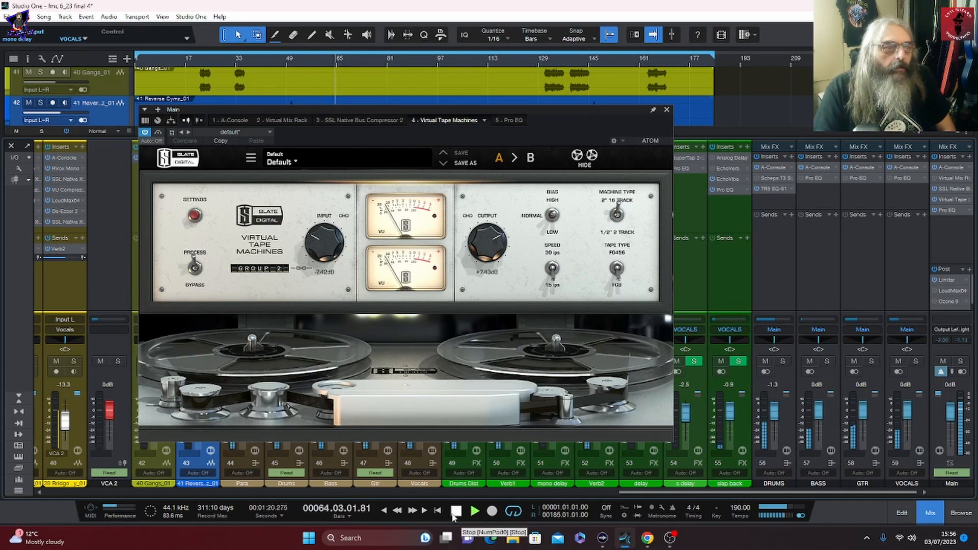
{"action": "left_click", "coordinate": [453, 516]}
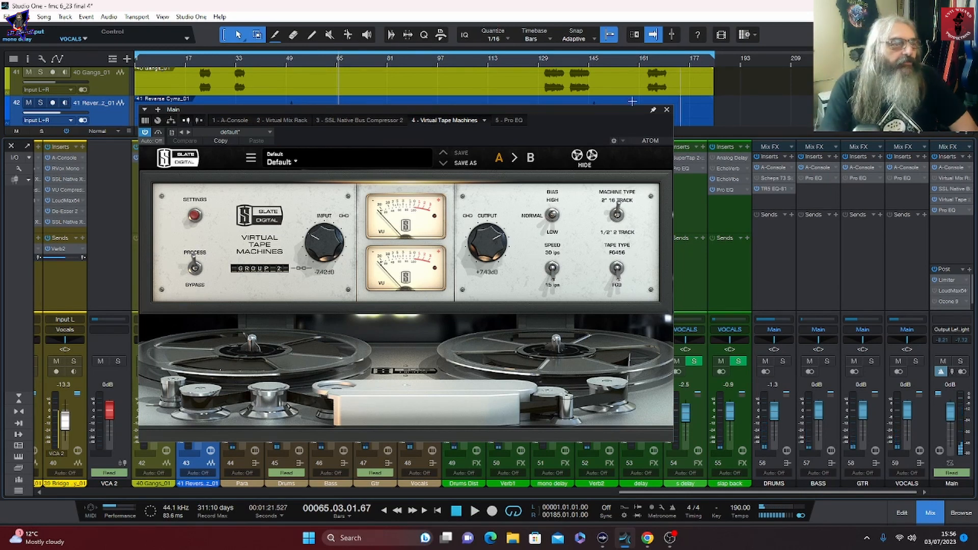
{"action": "left_click", "coordinate": [515, 121]}
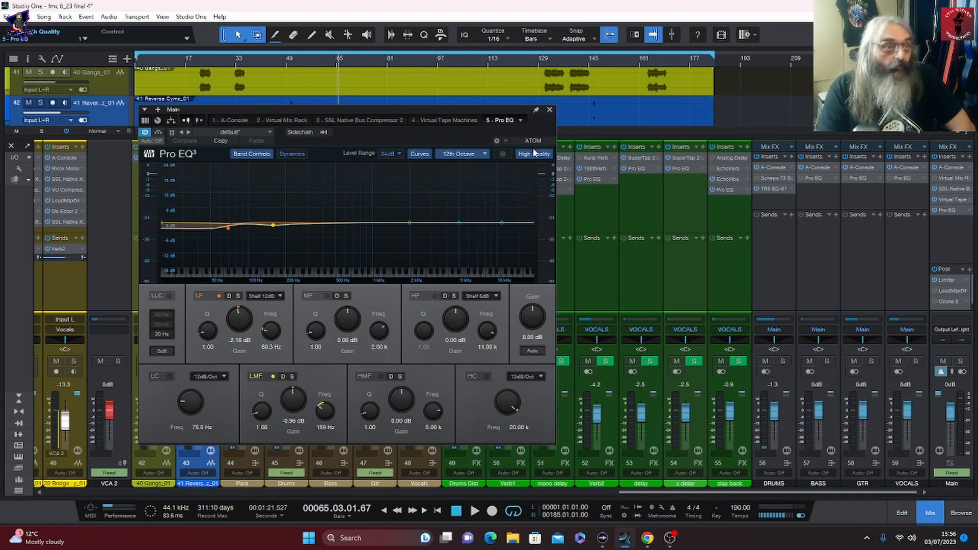
{"action": "left_click", "coordinate": [548, 110]}
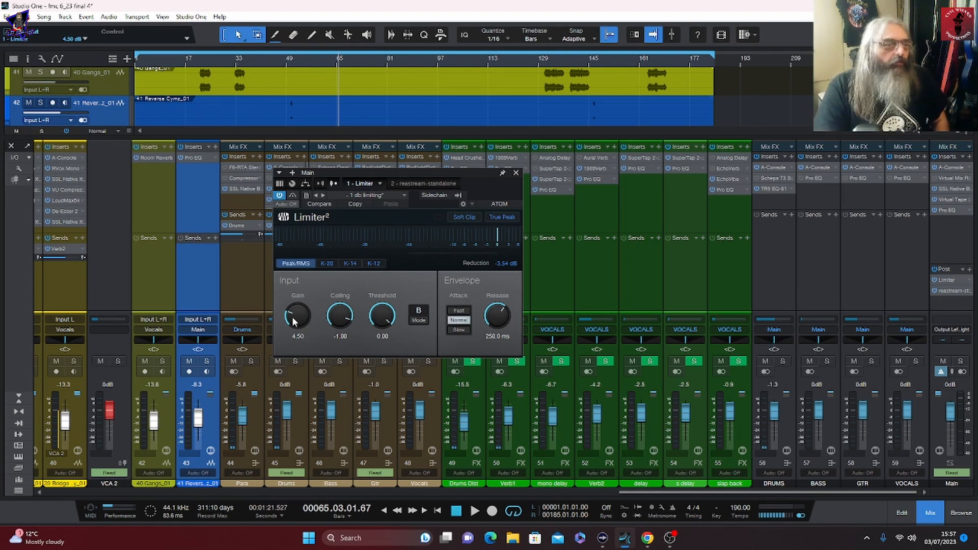
Play the mix from bar 65 through the Main output's Limiter, examine the reastream-standalone plug-in, and close the plug-in window.
{"action": "left_click", "coordinate": [474, 511]}
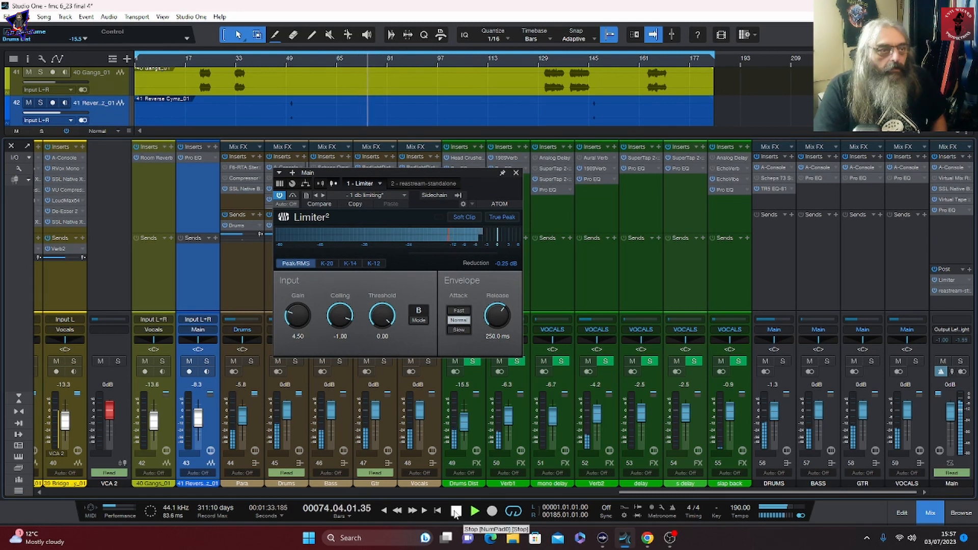
{"action": "left_click", "coordinate": [456, 511]}
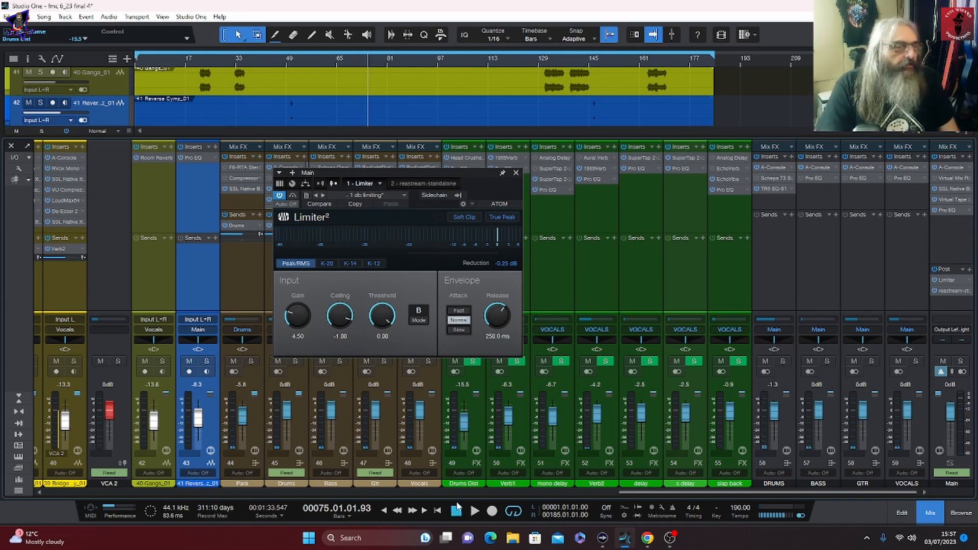
{"action": "left_click", "coordinate": [430, 184]}
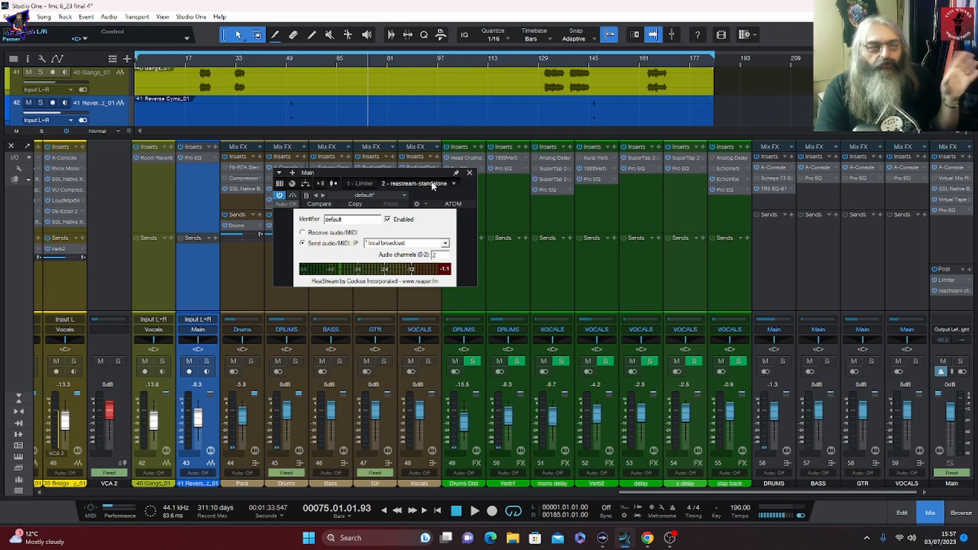
{"action": "left_click", "coordinate": [360, 183]}
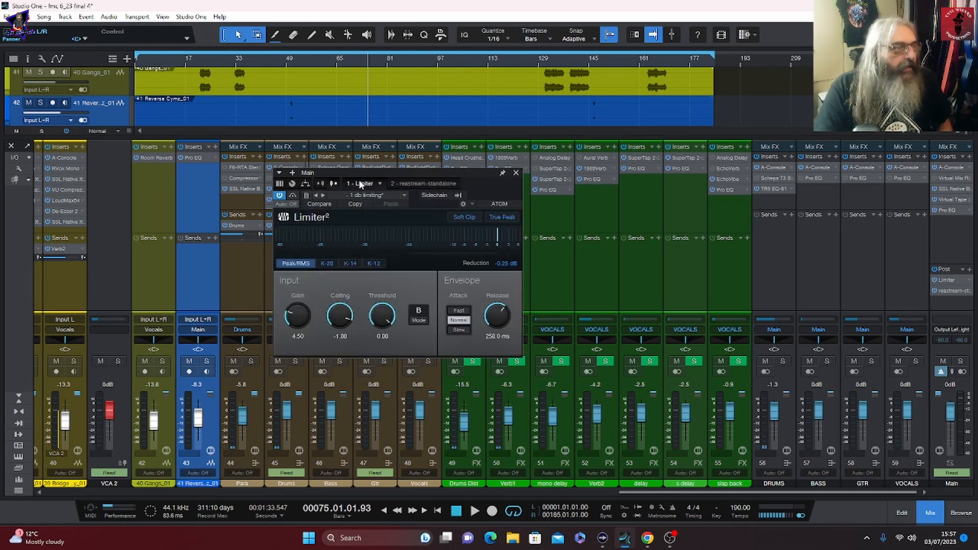
{"action": "left_click", "coordinate": [513, 173]}
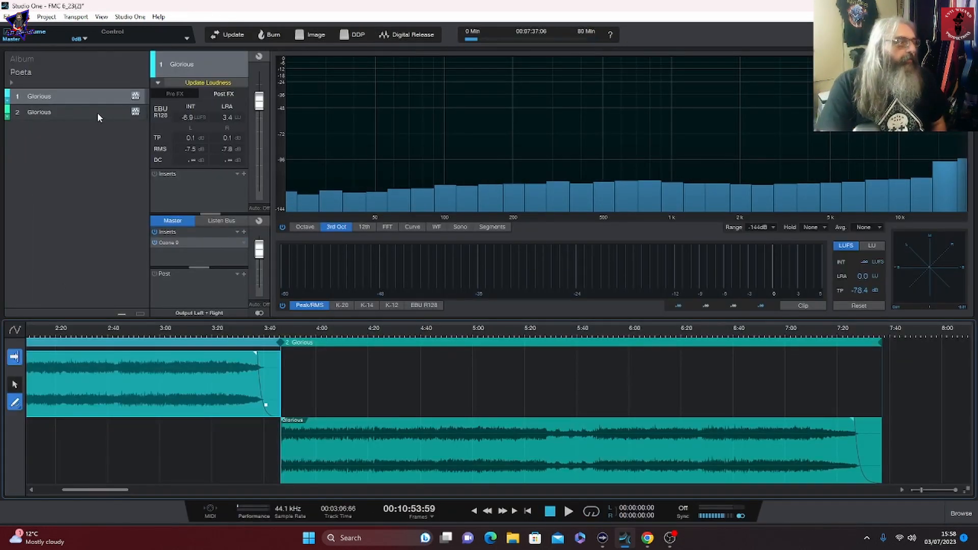
Compare the two Glorious tracks in the FMC 6_23(2) mastering project, ending with the second track selected.
{"action": "left_click", "coordinate": [91, 109]}
{"action": "left_click", "coordinate": [75, 94]}
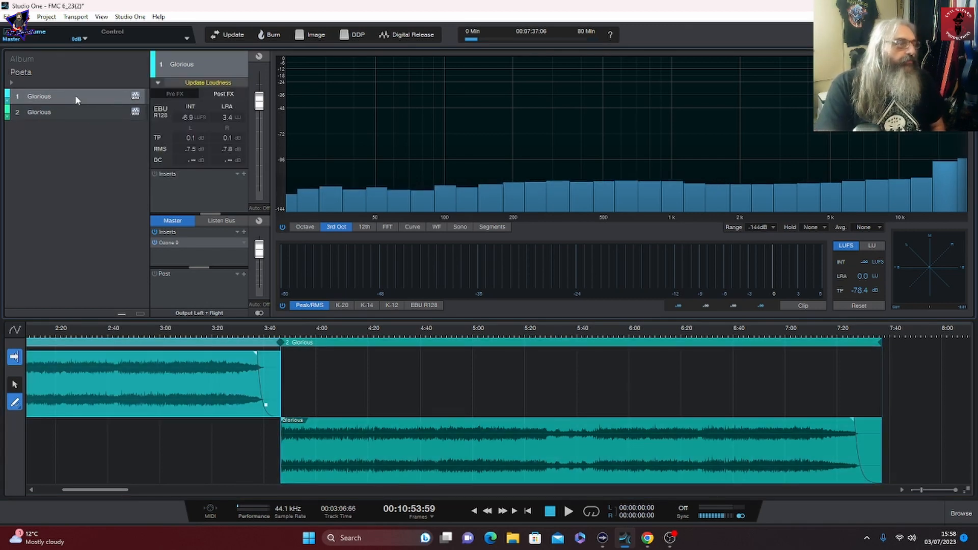
{"action": "left_click", "coordinate": [65, 111]}
{"action": "left_click", "coordinate": [68, 96]}
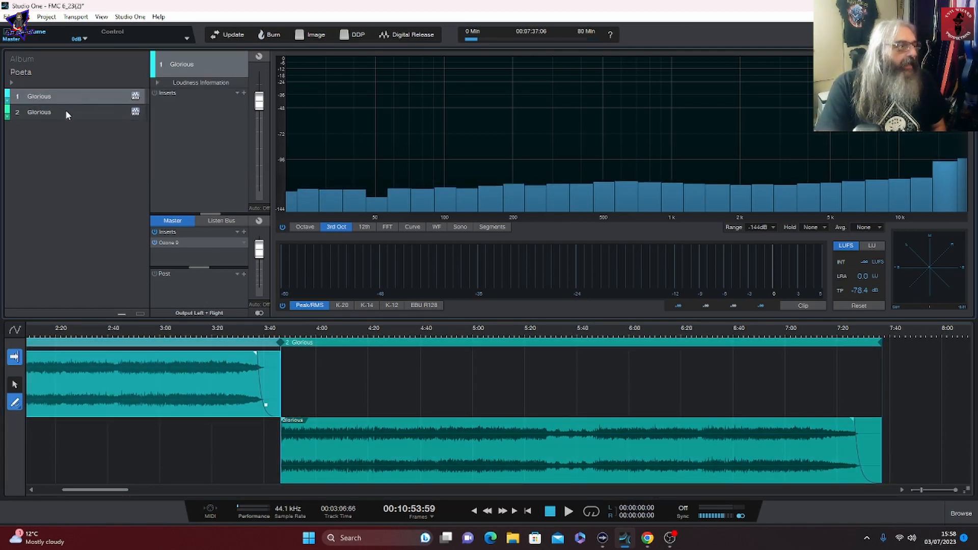
{"action": "left_click", "coordinate": [60, 111]}
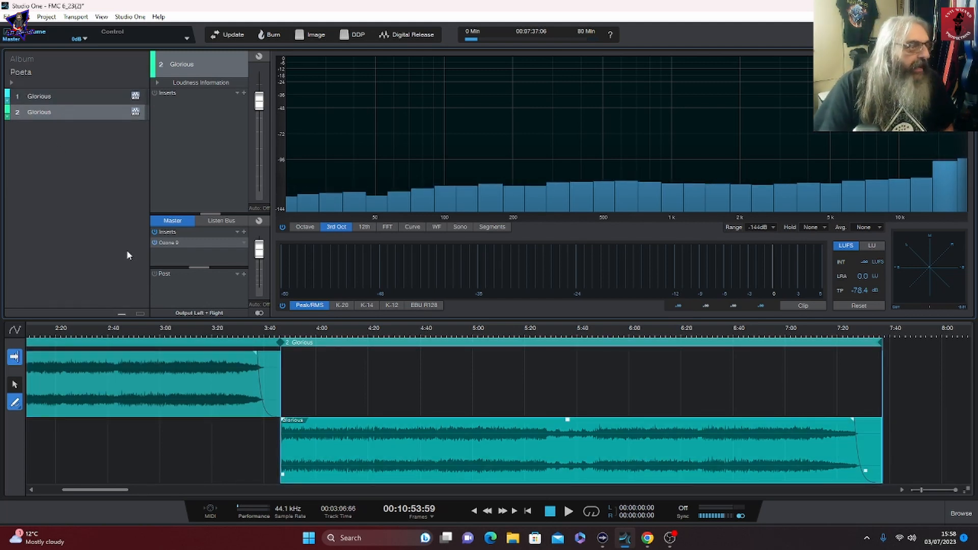
Open Ozone 9 on the Master channel and play the second Glorious track while examining the Dynamics module.
{"action": "left_click", "coordinate": [206, 241]}
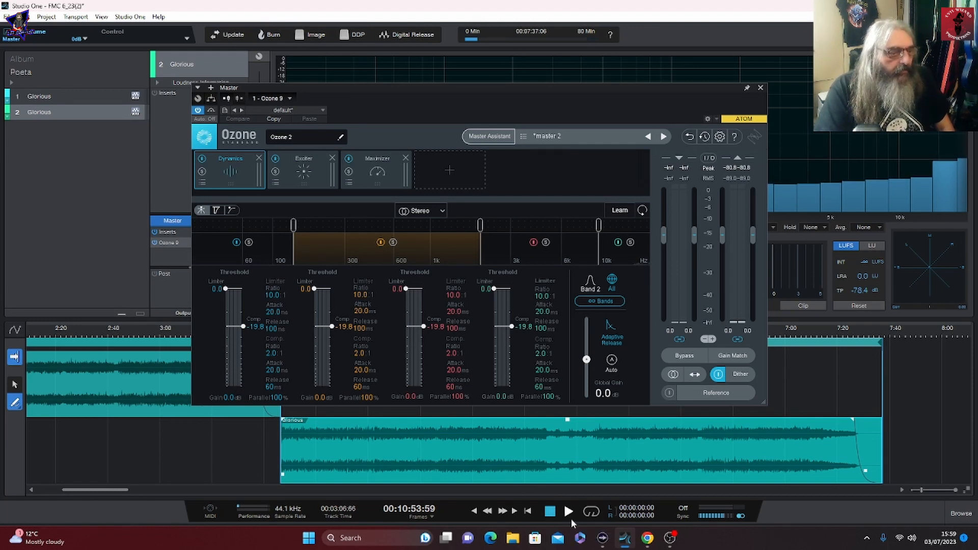
{"action": "key", "text": "space"}
{"action": "left_click_drag", "start_coordinate": [621, 90], "coordinate": [512, 90]}
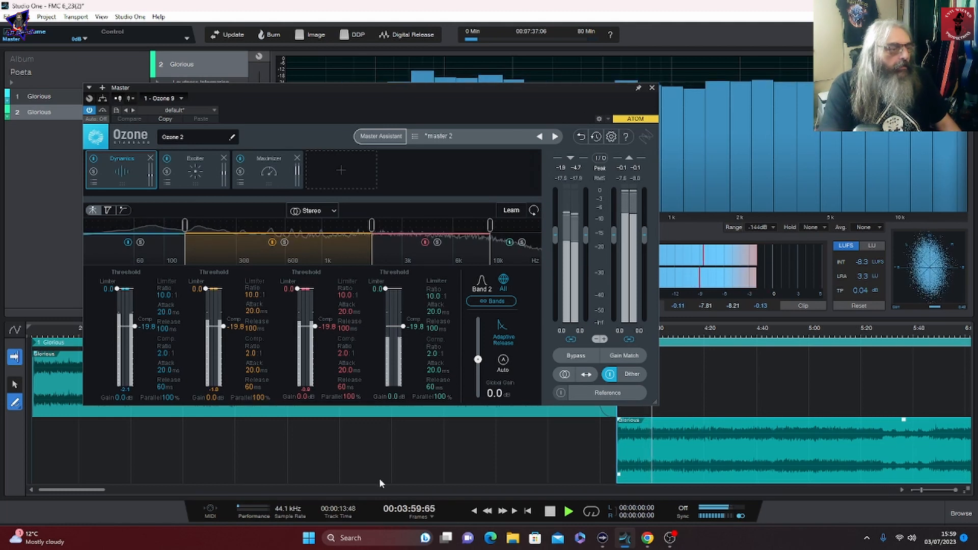
{"action": "left_click", "coordinate": [550, 512]}
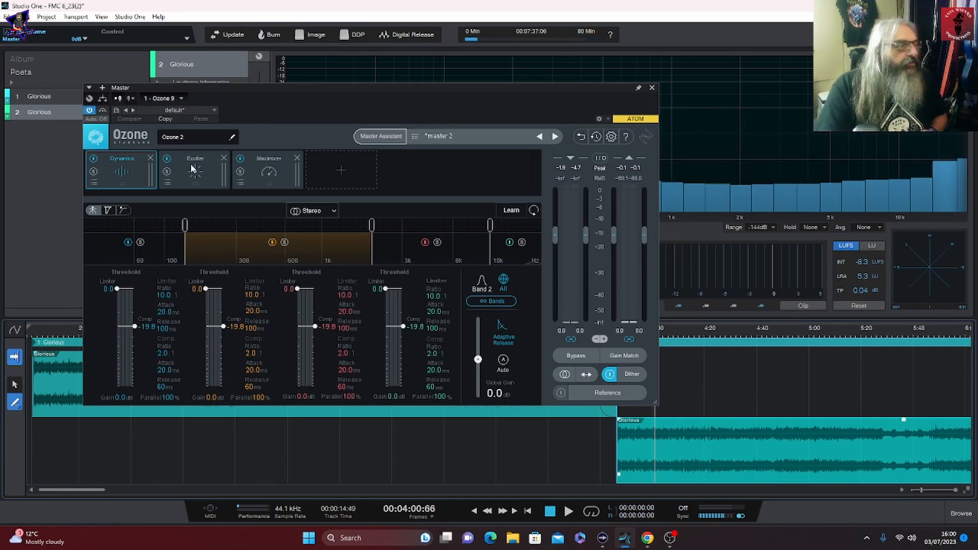
Examine Ozone's Exciter, Maximizer and Dither settings, and play the second Glorious track with the Maximizer in view.
{"action": "left_click", "coordinate": [224, 172]}
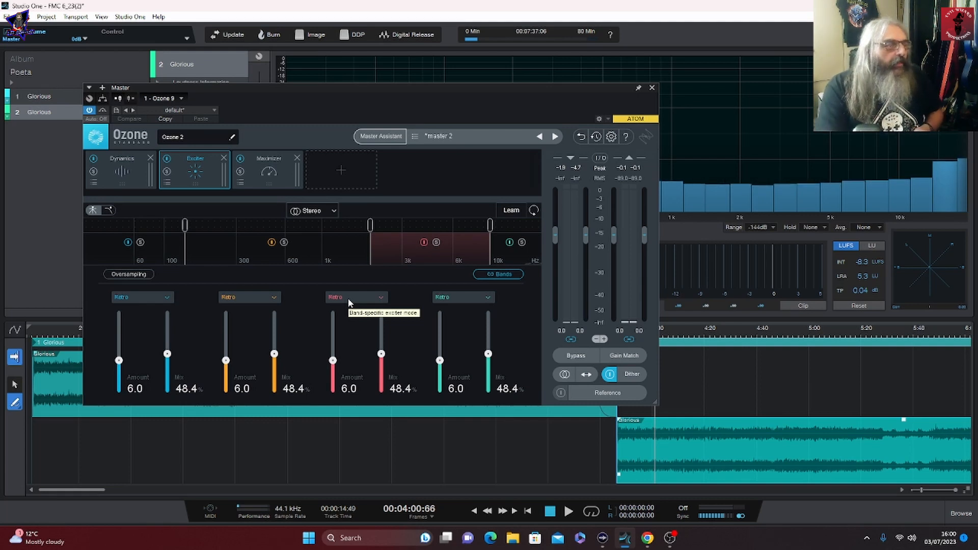
{"action": "left_click", "coordinate": [273, 182]}
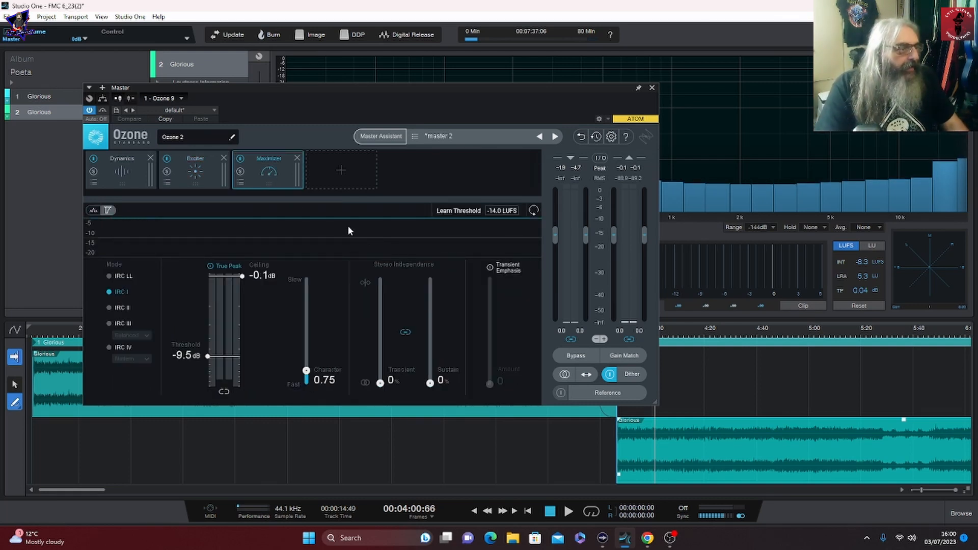
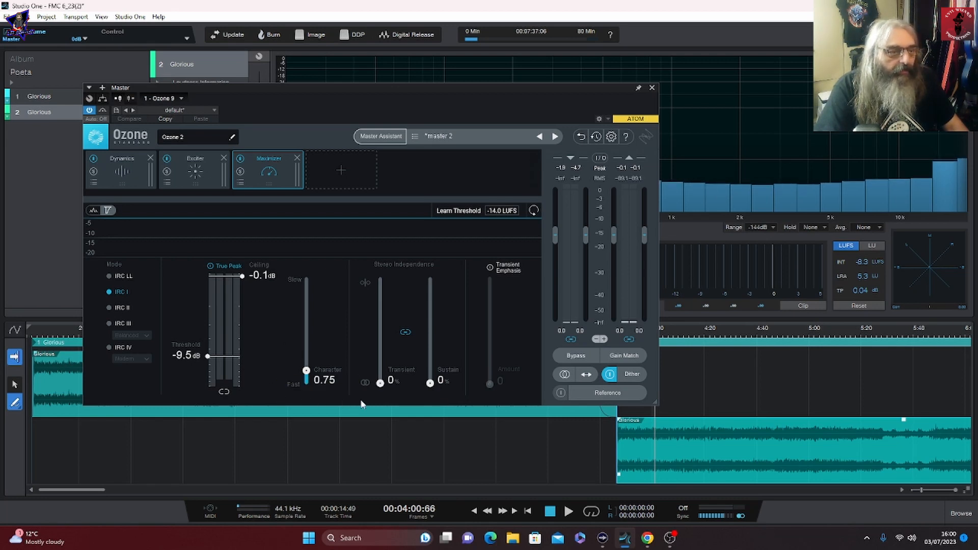
{"action": "left_click", "coordinate": [629, 375]}
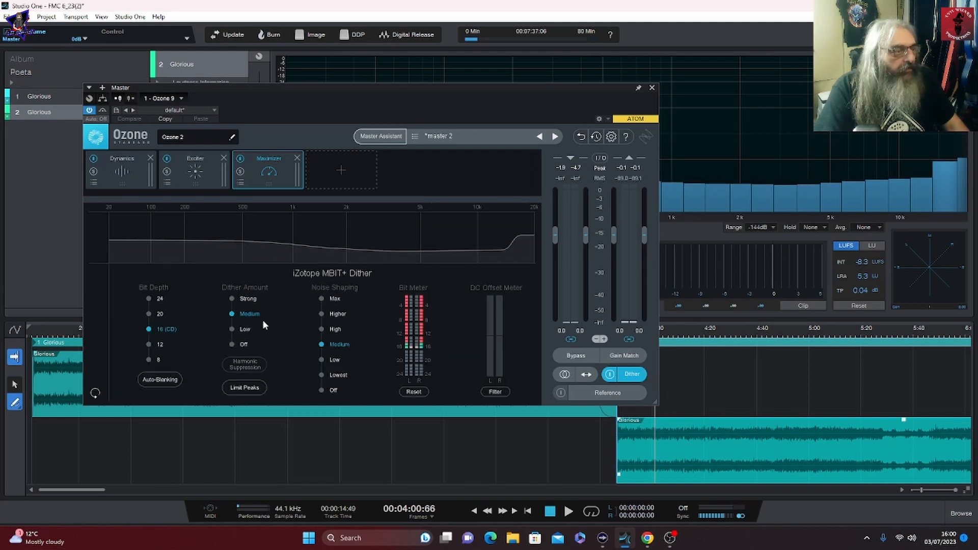
{"action": "left_click", "coordinate": [630, 378]}
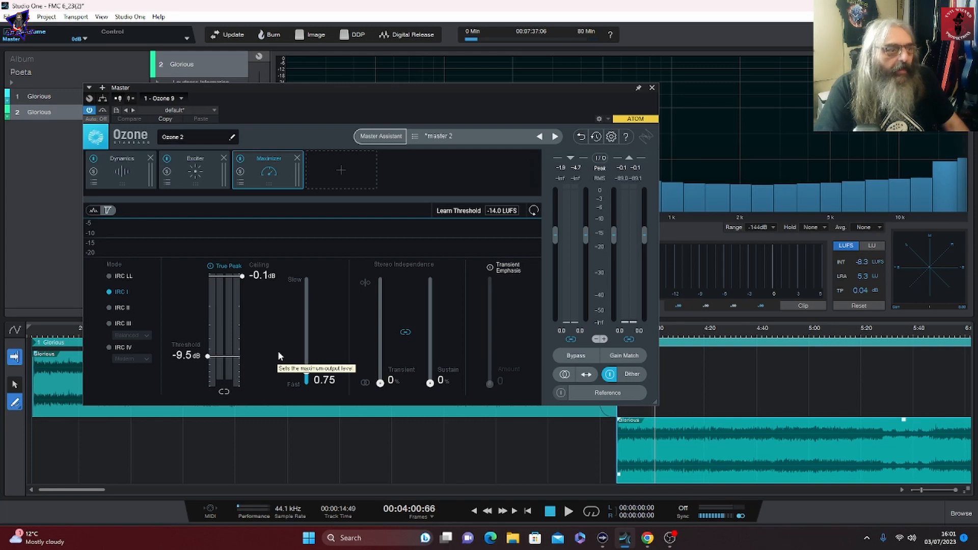
{"action": "key", "text": "space"}
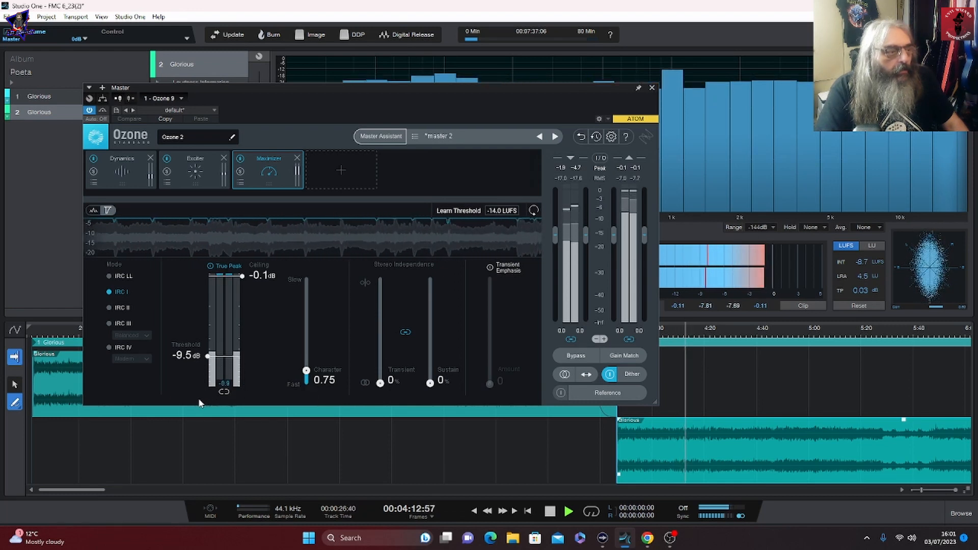
{"action": "key", "text": "space"}
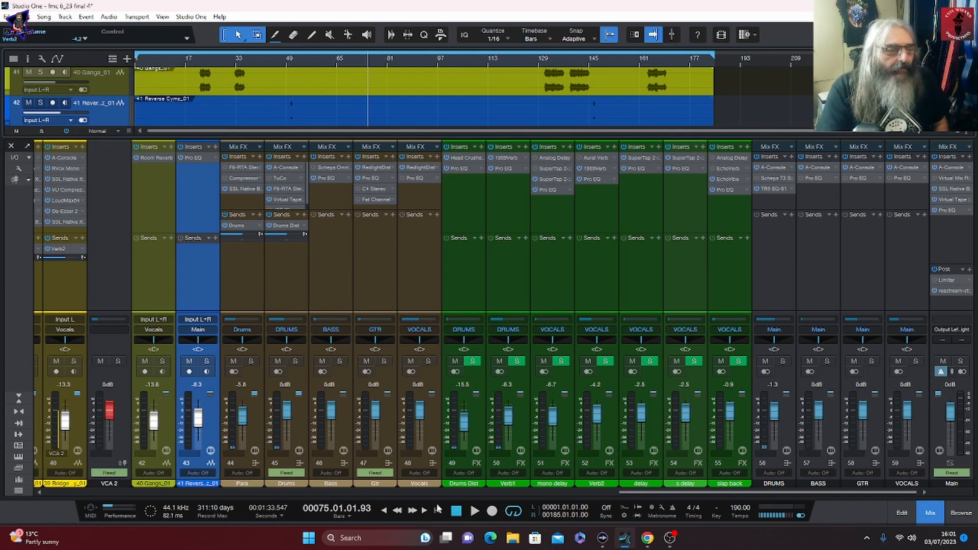
Restart the mix from bar 1 and examine Kick Samp's A-Console, DrumEQ and IC Intuition Compressor plug-ins during playback.
{"action": "left_click", "coordinate": [458, 516]}
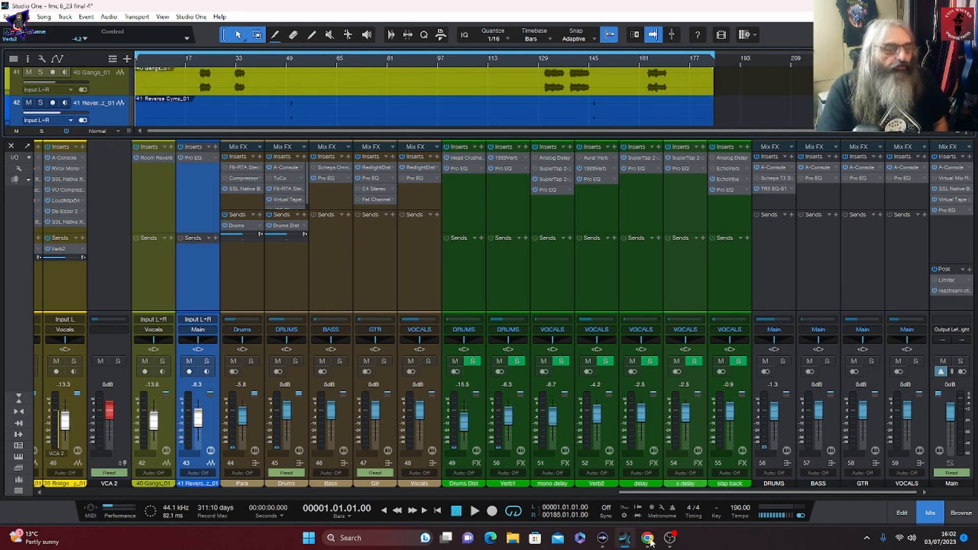
{"action": "mouse_move", "coordinate": [671, 546]}
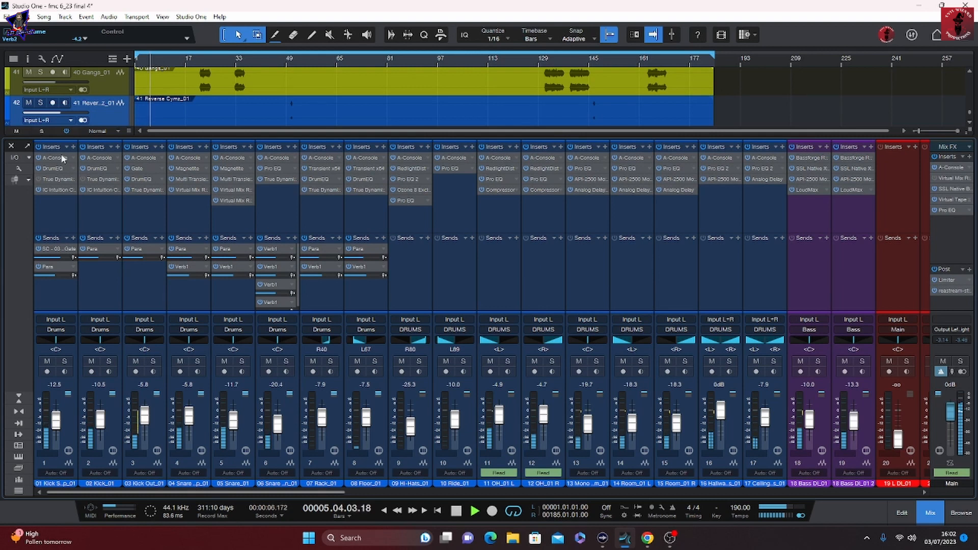
{"action": "left_click", "coordinate": [57, 159]}
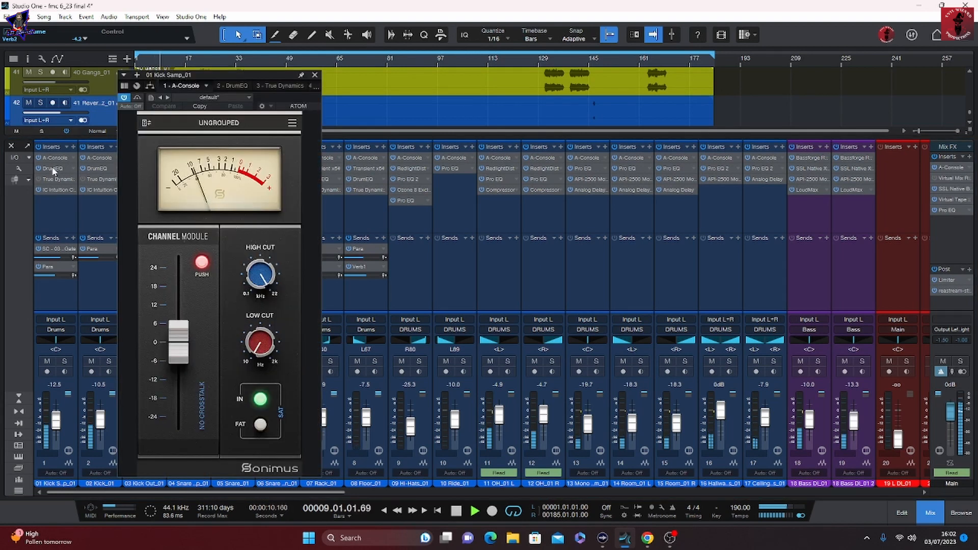
{"action": "left_click", "coordinate": [53, 169]}
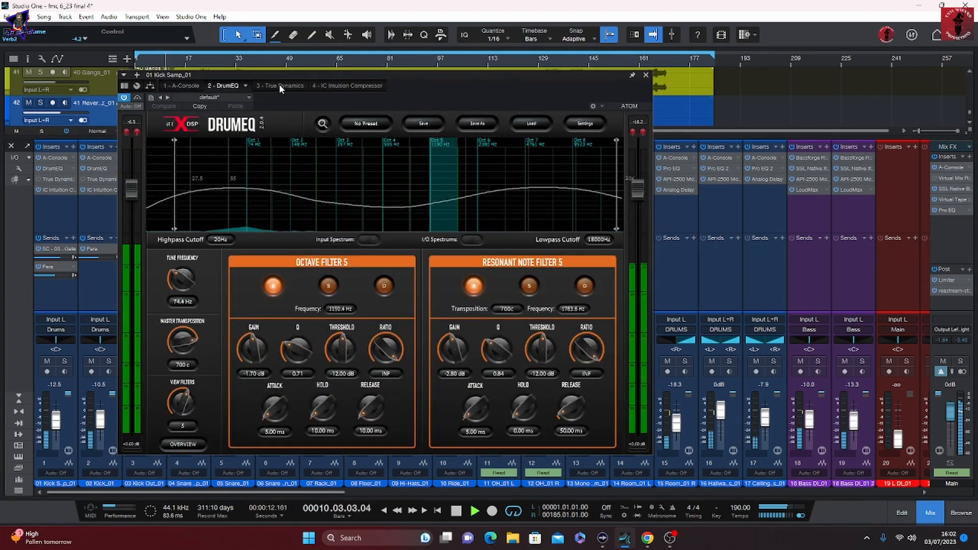
{"action": "left_click", "coordinate": [333, 87]}
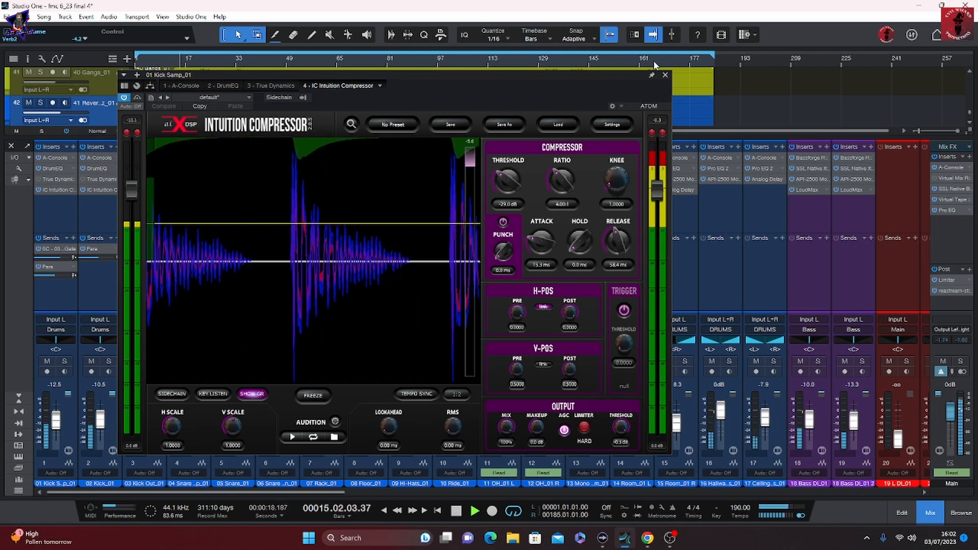
{"action": "left_click", "coordinate": [665, 77]}
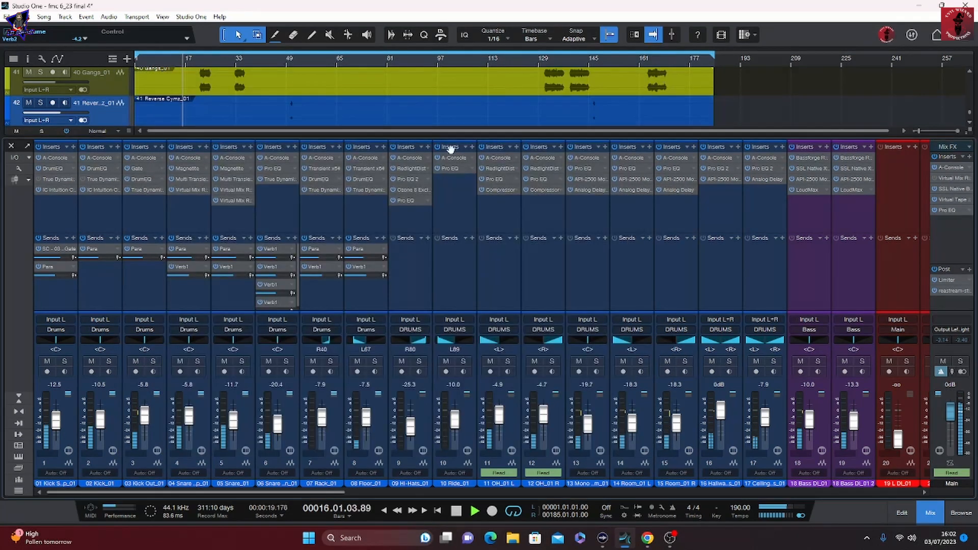
Examine Kick Out's DrumEQ and True Dynamics, and Snare Samp's Magnetite, Multi Transient v2 and Virtual Mix Rack, closing the plug-in window.
{"action": "left_click", "coordinate": [141, 177]}
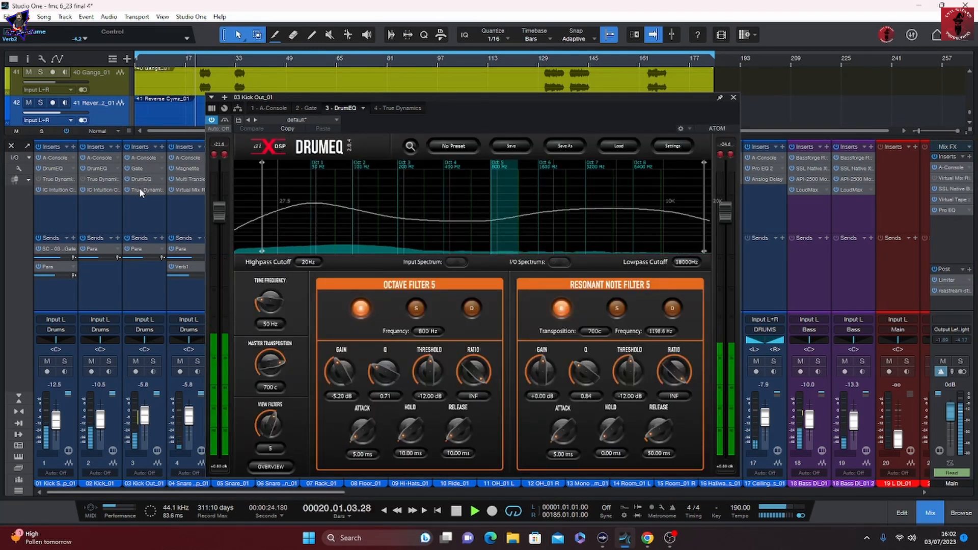
{"action": "left_click", "coordinate": [399, 107]}
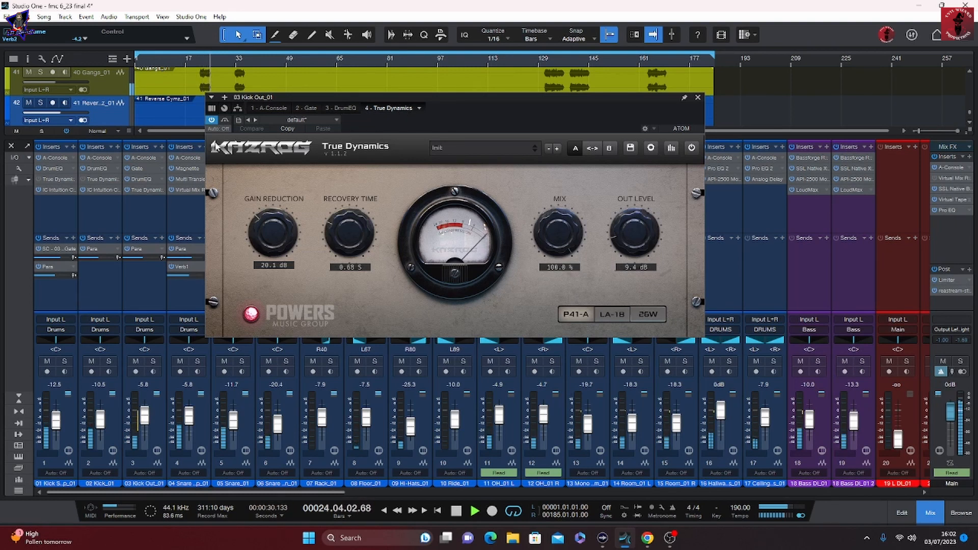
{"action": "left_click", "coordinate": [189, 168]}
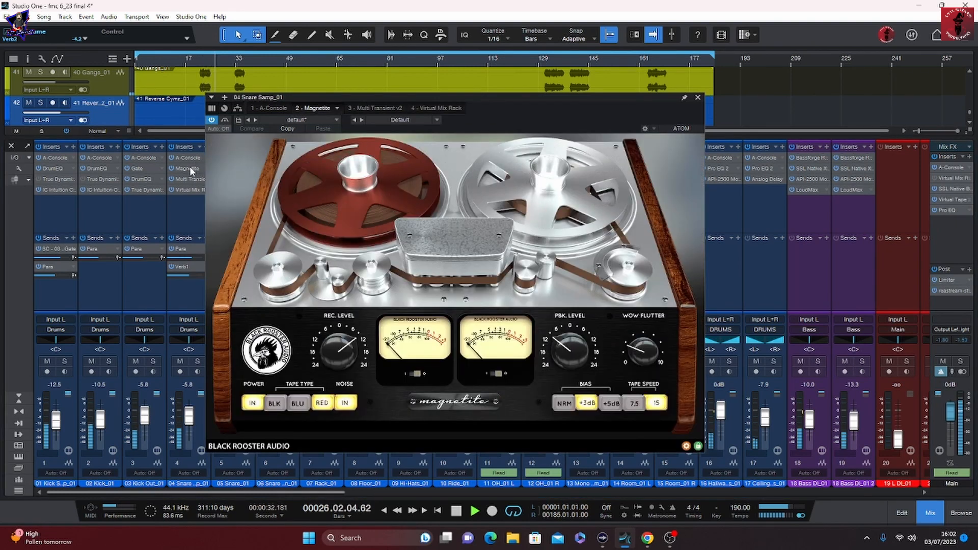
{"action": "left_click", "coordinate": [377, 108]}
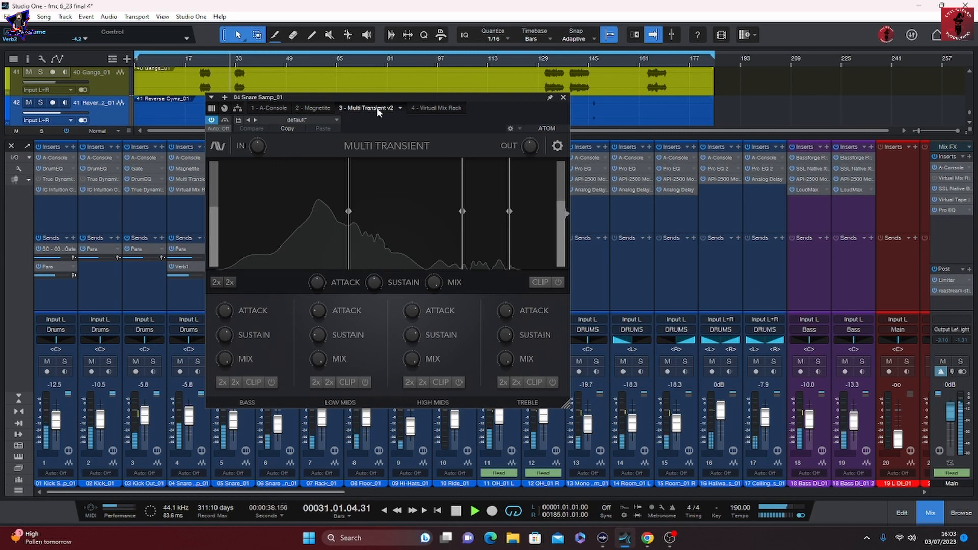
{"action": "left_click", "coordinate": [428, 108]}
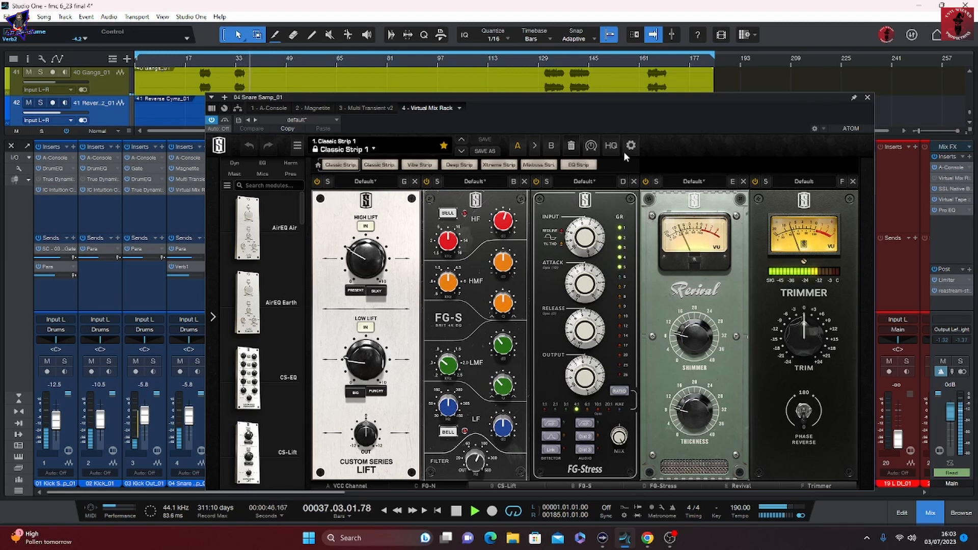
{"action": "left_click", "coordinate": [867, 97]}
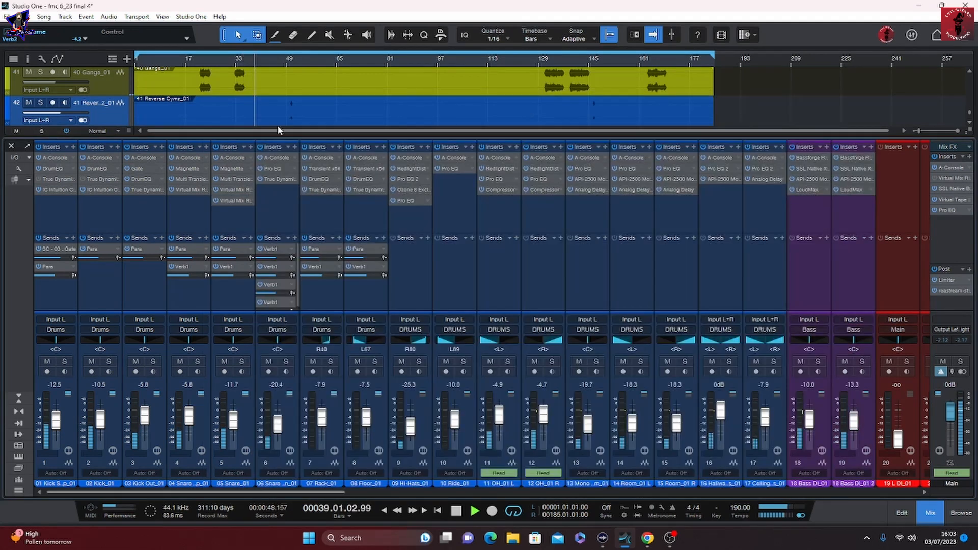
Examine the 05 Snare channel's Magnetite, Multi Transient v2 and both Virtual Mix Rack plug-ins, and close the window.
{"action": "left_click", "coordinate": [236, 168]}
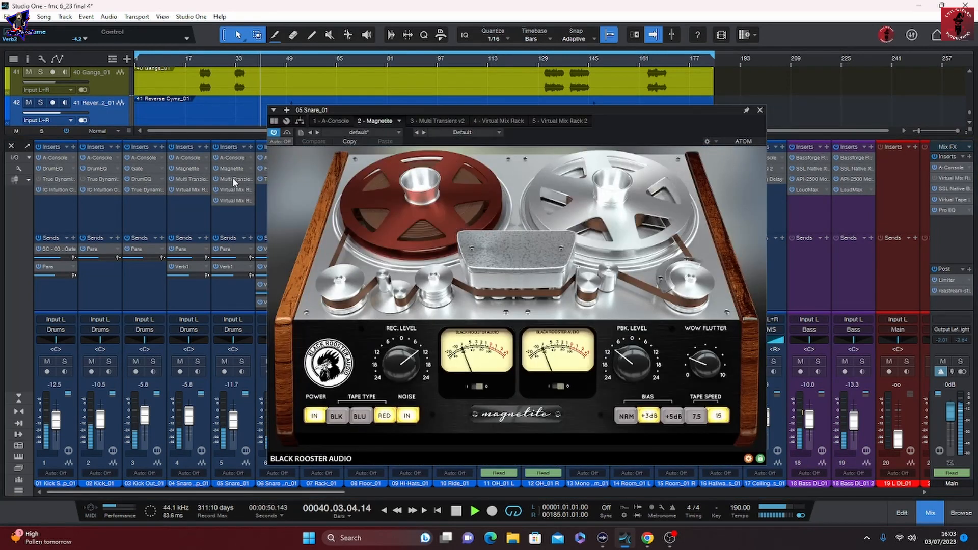
{"action": "left_click", "coordinate": [440, 121]}
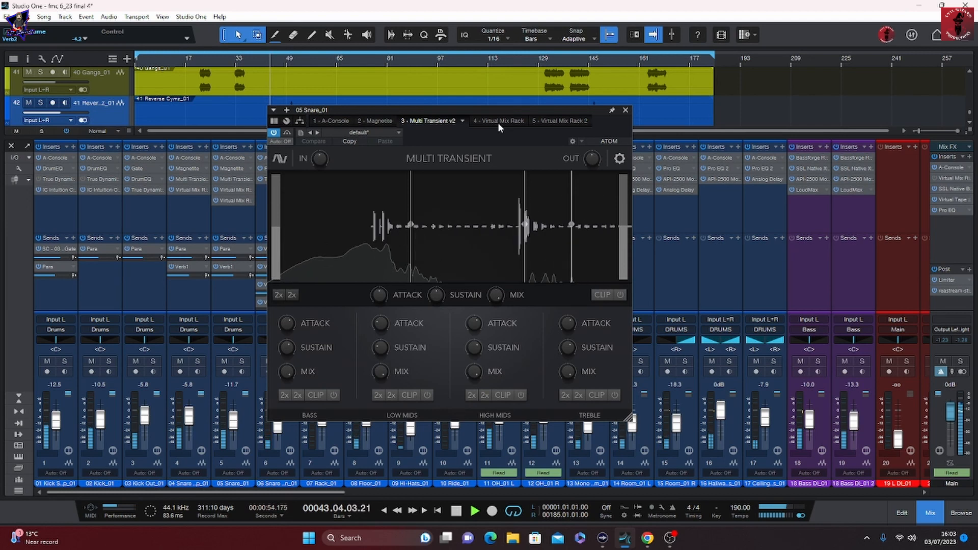
{"action": "left_click", "coordinate": [497, 122]}
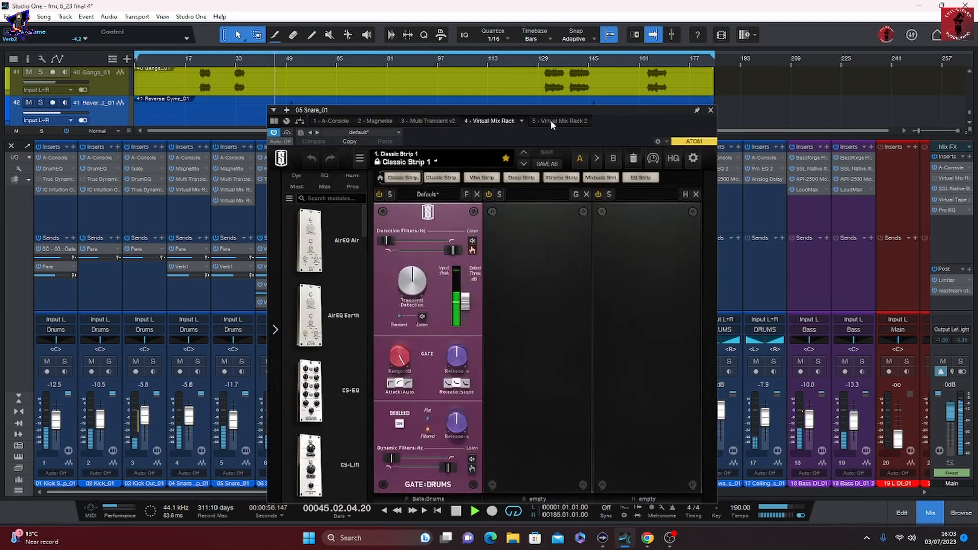
{"action": "left_click", "coordinate": [550, 120]}
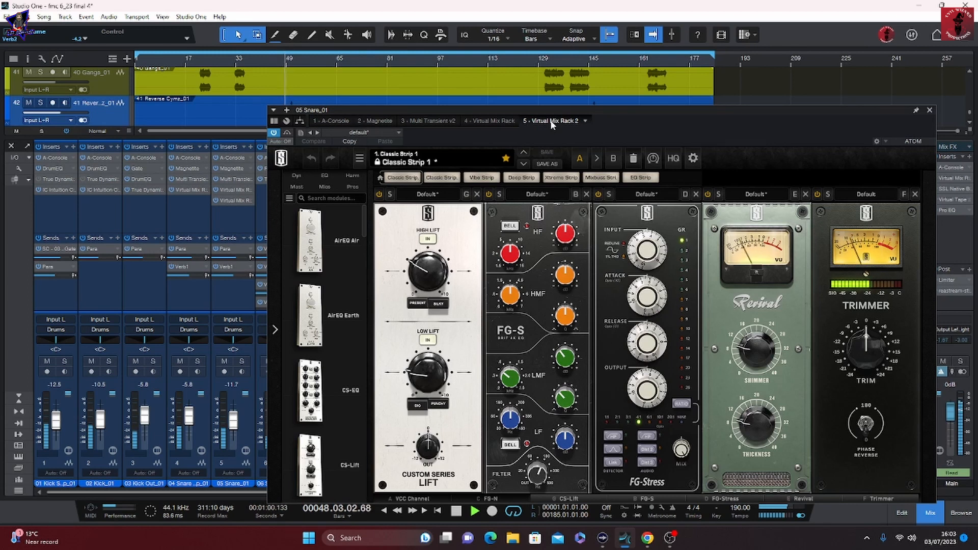
{"action": "left_click", "coordinate": [930, 110]}
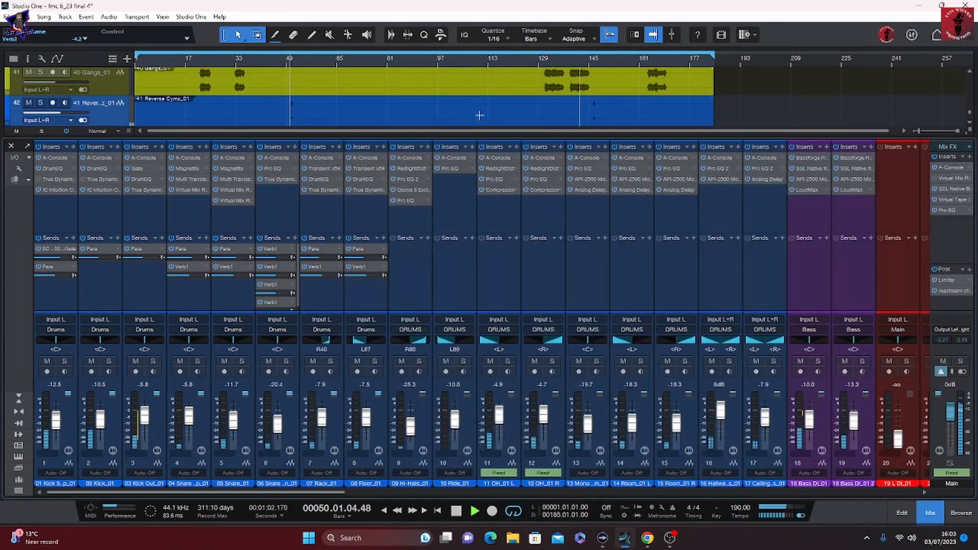
Examine the Pro EQ and True Dynamics settings on the Snare Down channel and close the plug-in window.
{"action": "left_click", "coordinate": [281, 167]}
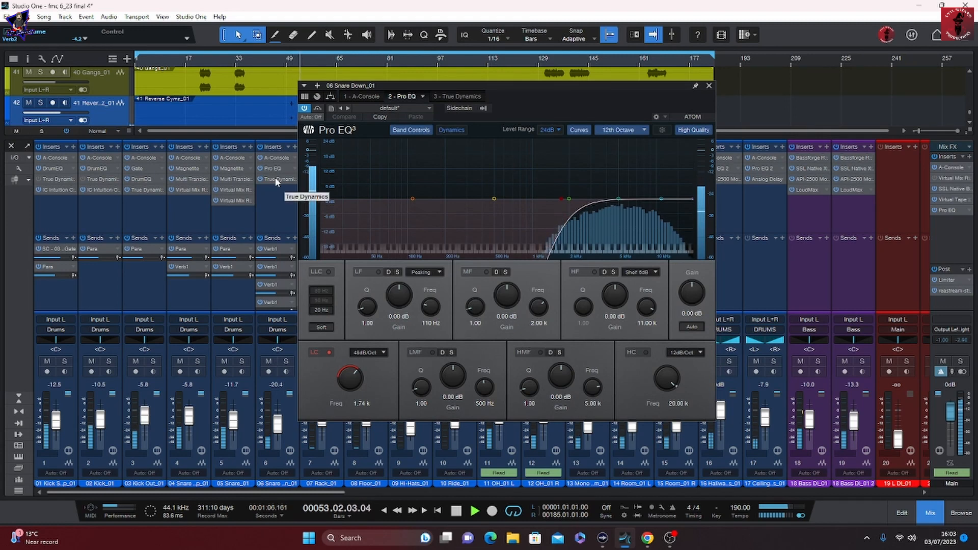
{"action": "left_click", "coordinate": [458, 97]}
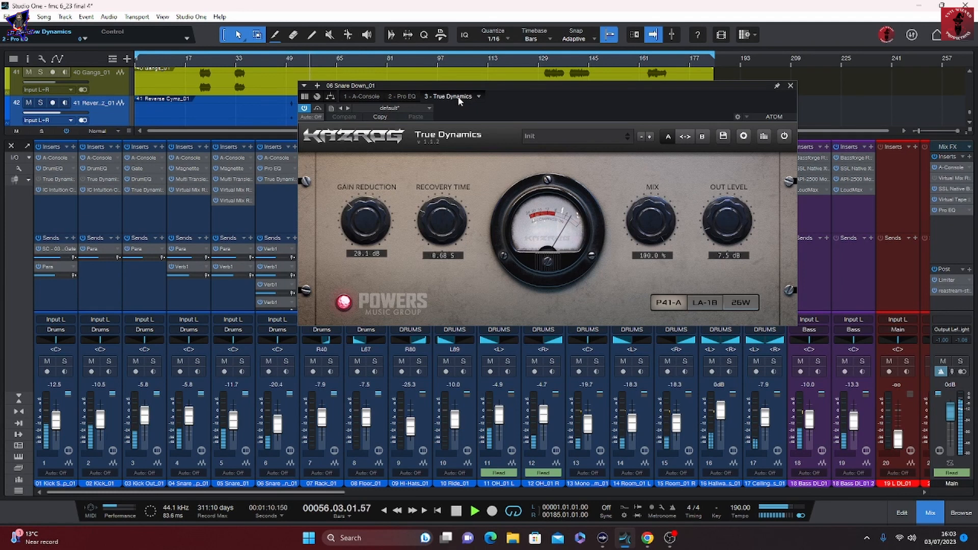
{"action": "left_click", "coordinate": [790, 86]}
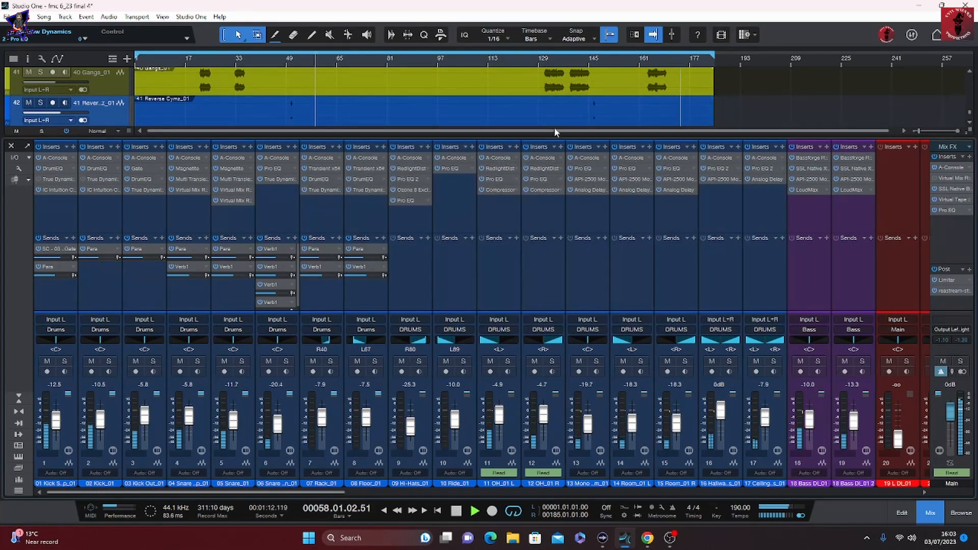
Examine the Rack tom channel's Transient x64, DrumEQ and True Dynamics settings and close the plug-in window.
{"action": "left_click", "coordinate": [323, 169]}
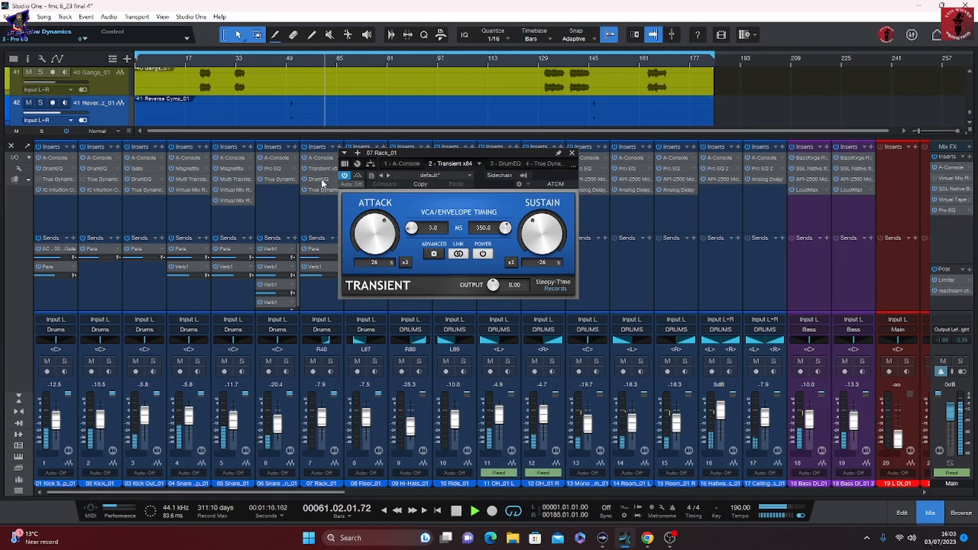
{"action": "left_click", "coordinate": [508, 163]}
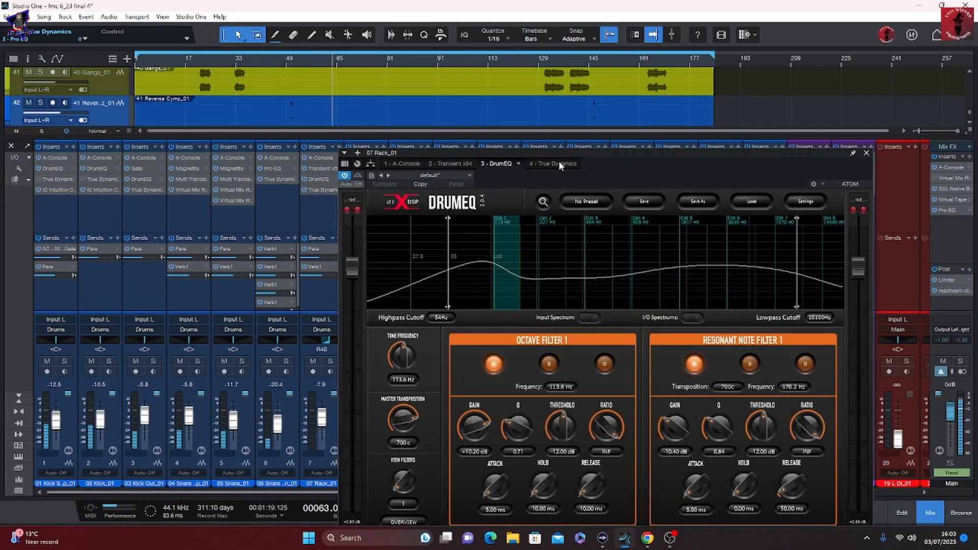
{"action": "left_click", "coordinate": [559, 164]}
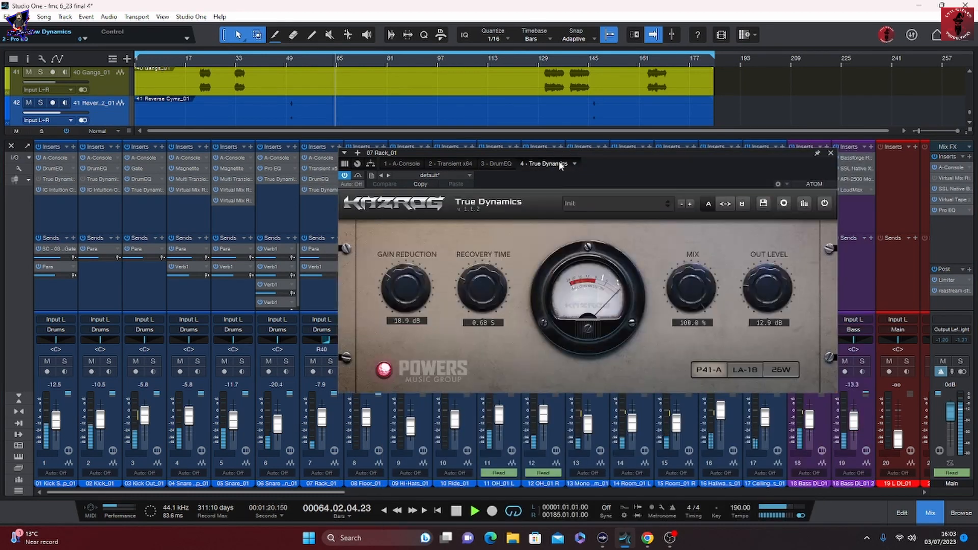
{"action": "left_click", "coordinate": [832, 153]}
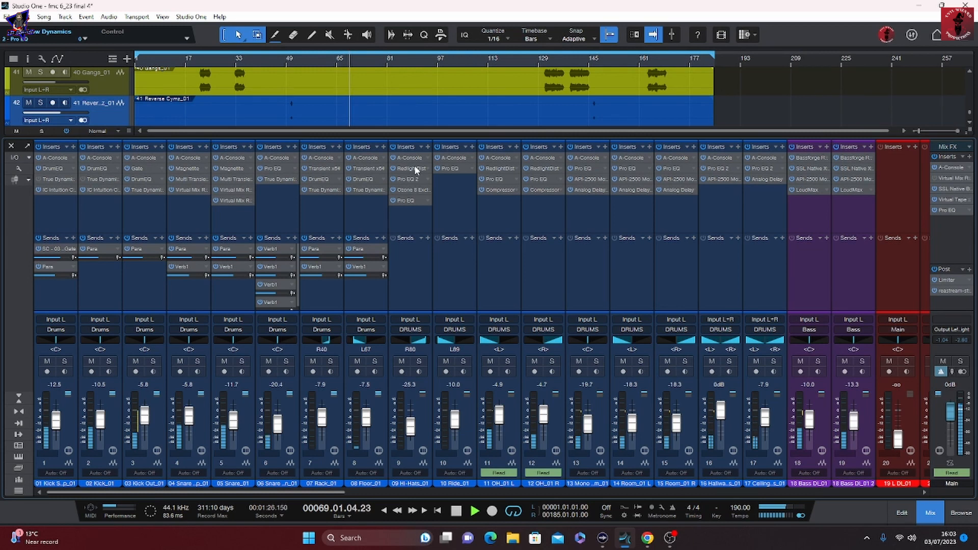
Examine the left overhead channel's RedlightDist, Pro EQ and Compressor settings and close the plug-in window.
{"action": "left_click", "coordinate": [497, 167]}
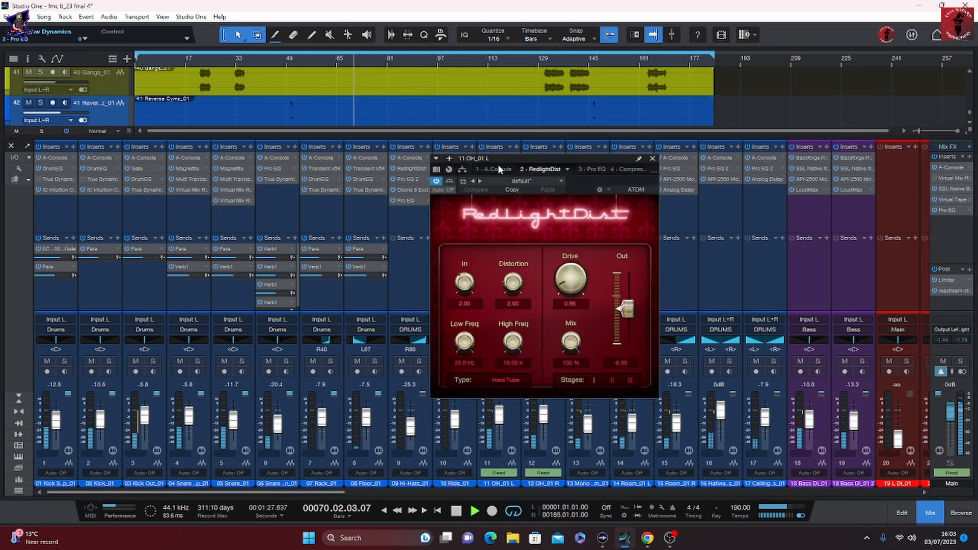
{"action": "left_click", "coordinate": [590, 168]}
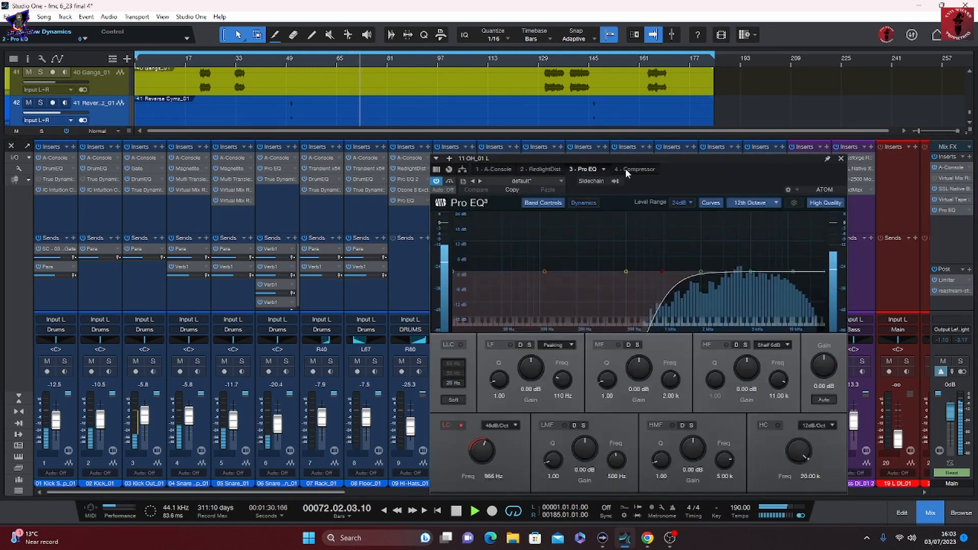
{"action": "left_click", "coordinate": [625, 168]}
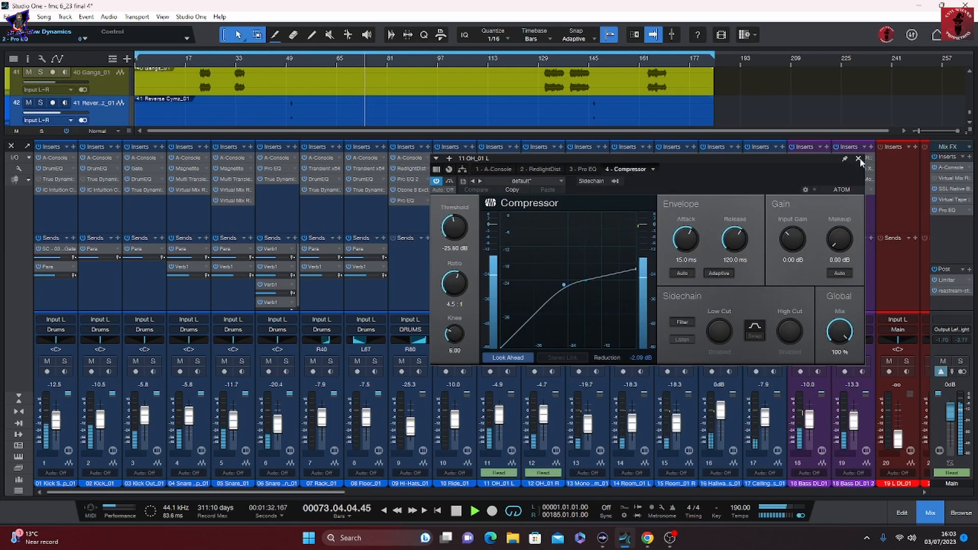
{"action": "left_click", "coordinate": [840, 158]}
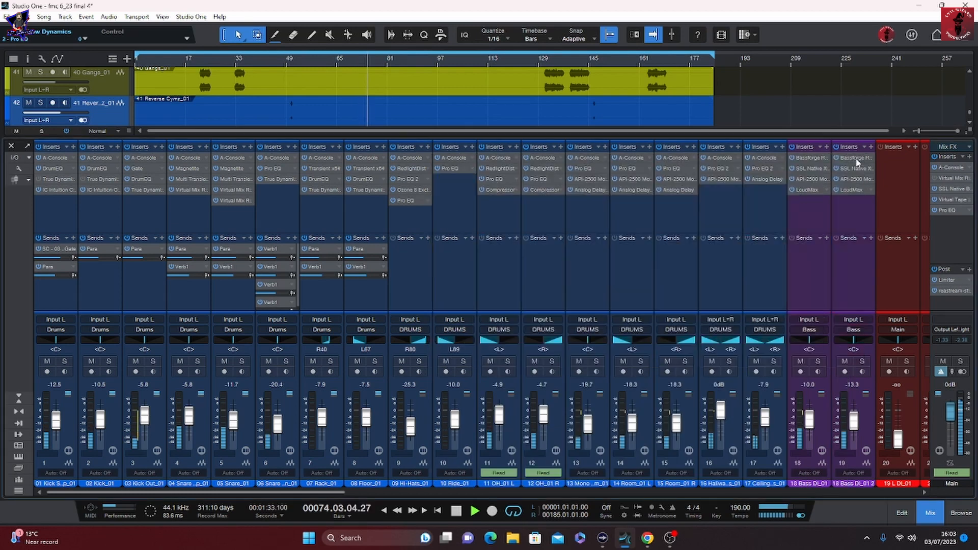
Examine Mono Room's Pro EQ, API-2500 and Analog Delay, and the EQ and API-2500 on Room R and Hallway Mics.
{"action": "left_click", "coordinate": [586, 169]}
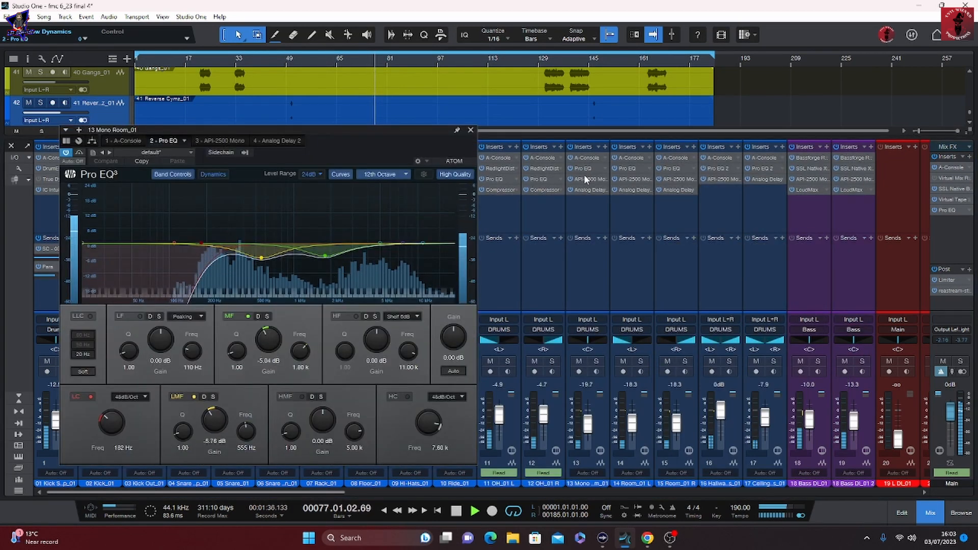
{"action": "left_click", "coordinate": [584, 178]}
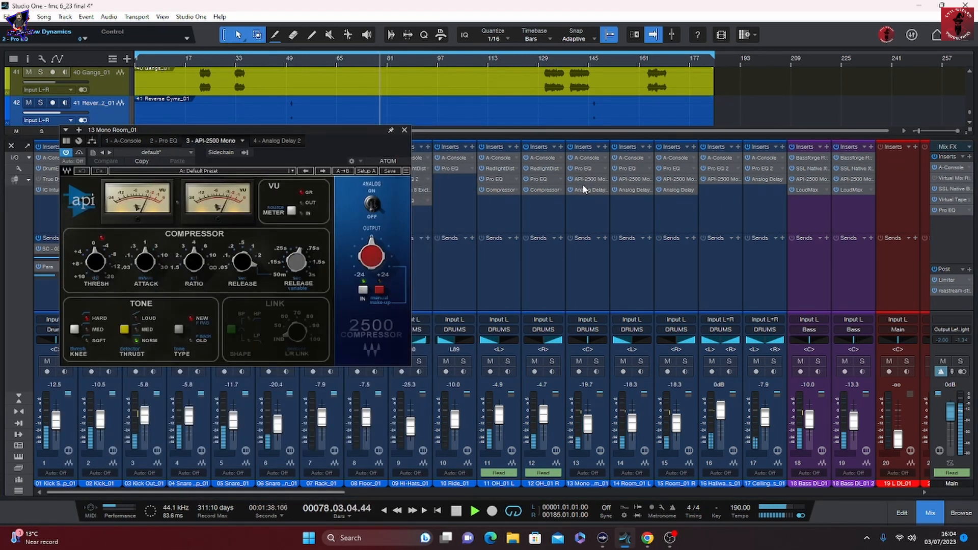
{"action": "left_click", "coordinate": [582, 188]}
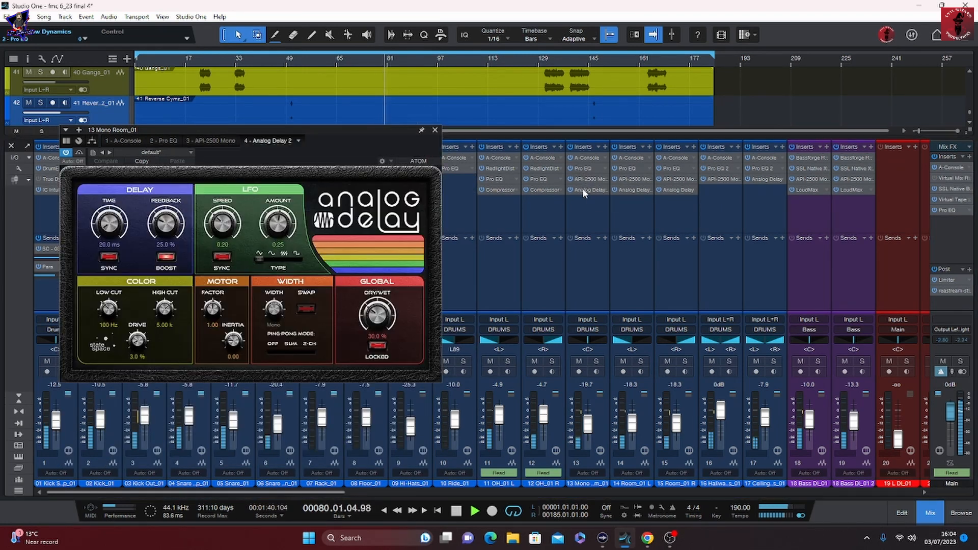
{"action": "left_click", "coordinate": [674, 171]}
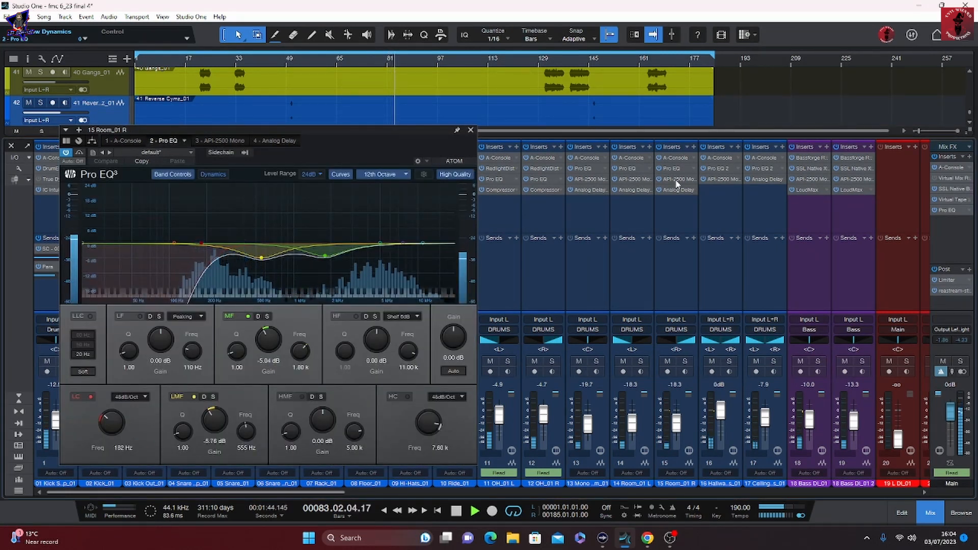
{"action": "left_click", "coordinate": [676, 179]}
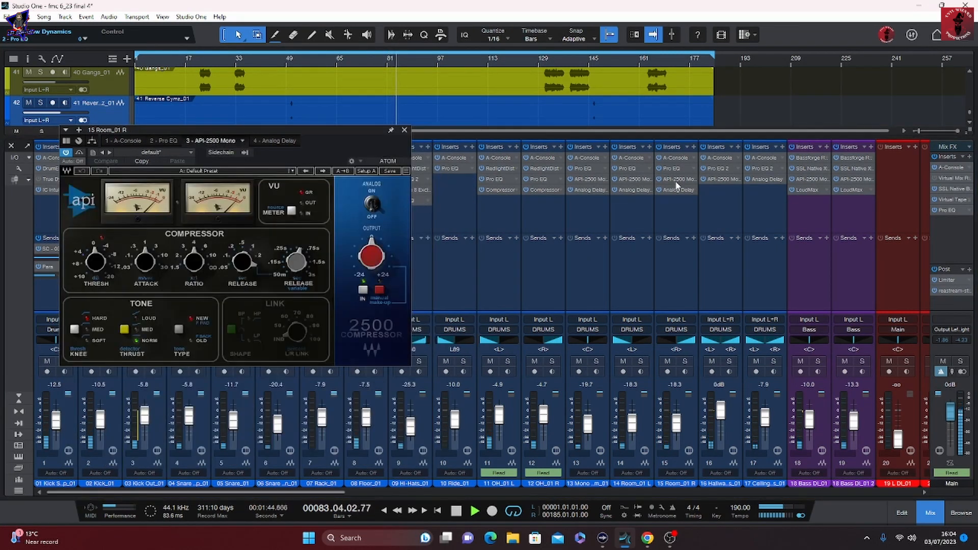
{"action": "left_click", "coordinate": [726, 169]}
{"action": "left_click", "coordinate": [721, 178]}
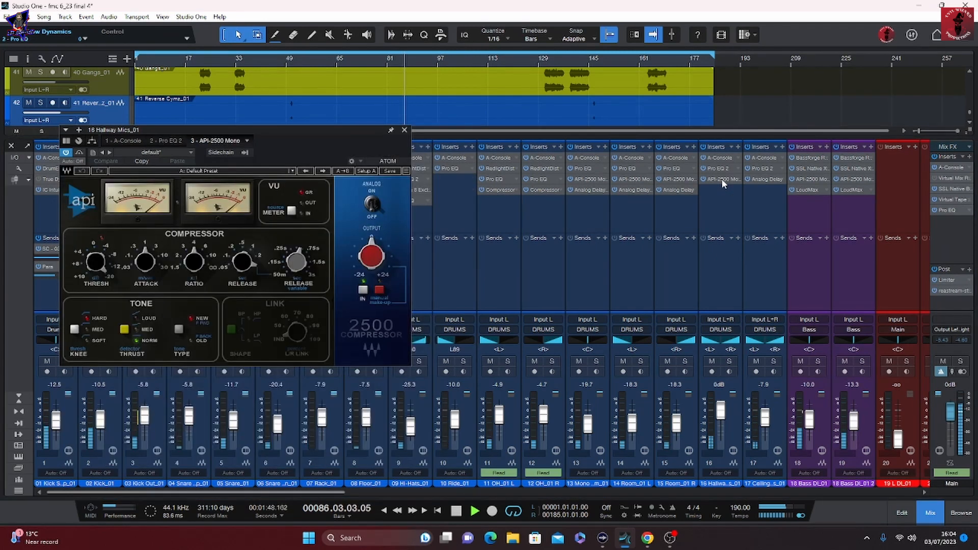
Examine the Bassforge, SSL X-EQ 2, API-2500 and LoudMax settings on the first Bass DI channel.
{"action": "left_click", "coordinate": [806, 158]}
{"action": "left_click", "coordinate": [806, 167]}
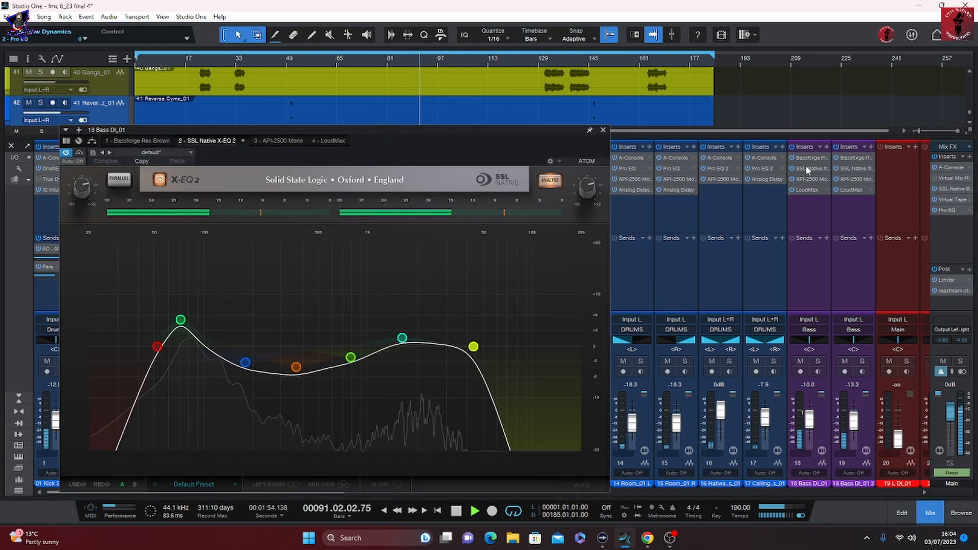
{"action": "left_click", "coordinate": [812, 179]}
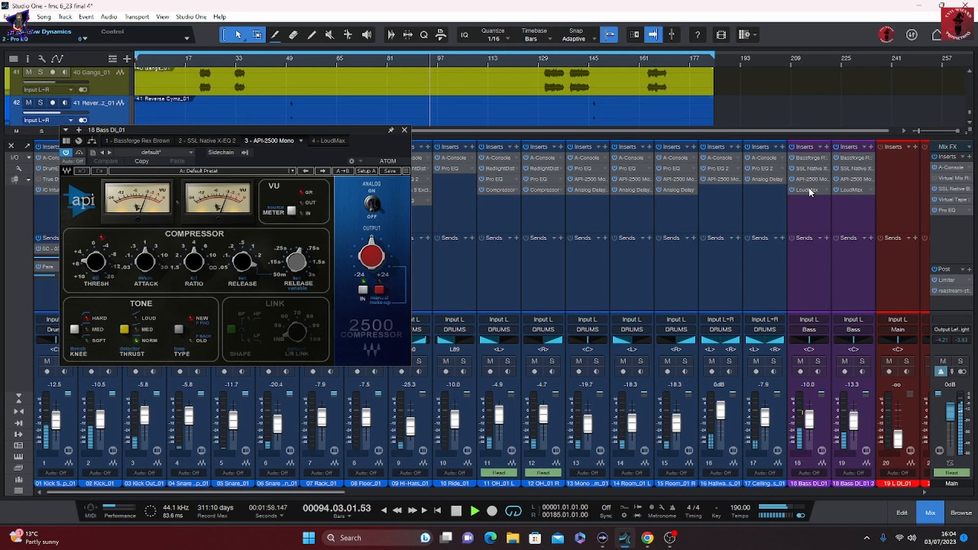
{"action": "left_click", "coordinate": [808, 188]}
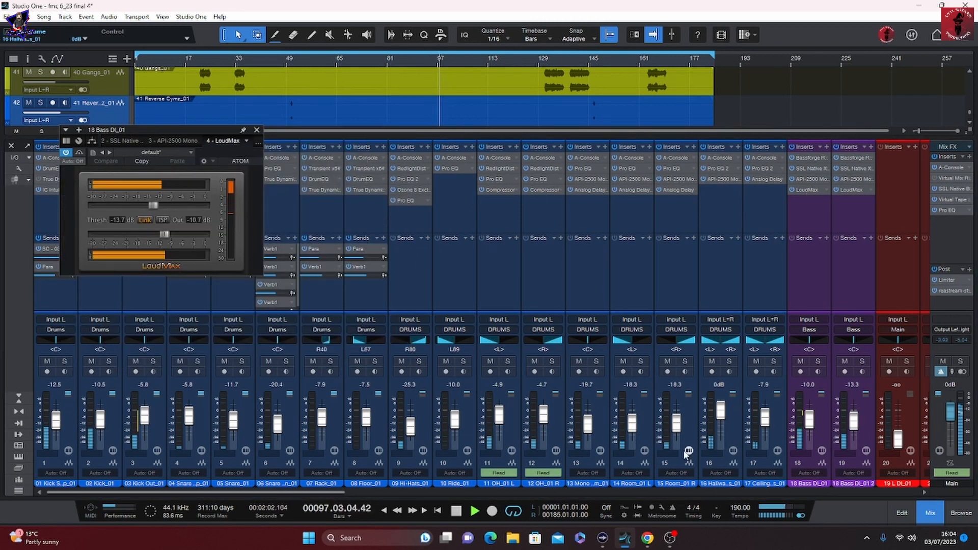
Examine the Pro EQ and Compressor on the Mesa L guitar channel and the Pro EQ on the Verse Lead channel.
{"action": "left_click_drag", "start_coordinate": [353, 494], "coordinate": [513, 495]}
{"action": "left_click", "coordinate": [529, 157]}
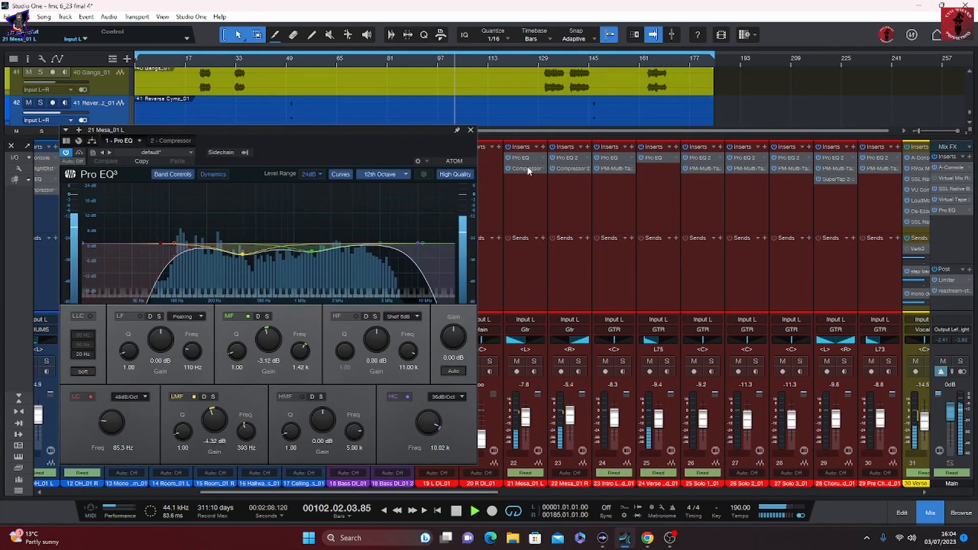
{"action": "left_click", "coordinate": [527, 168]}
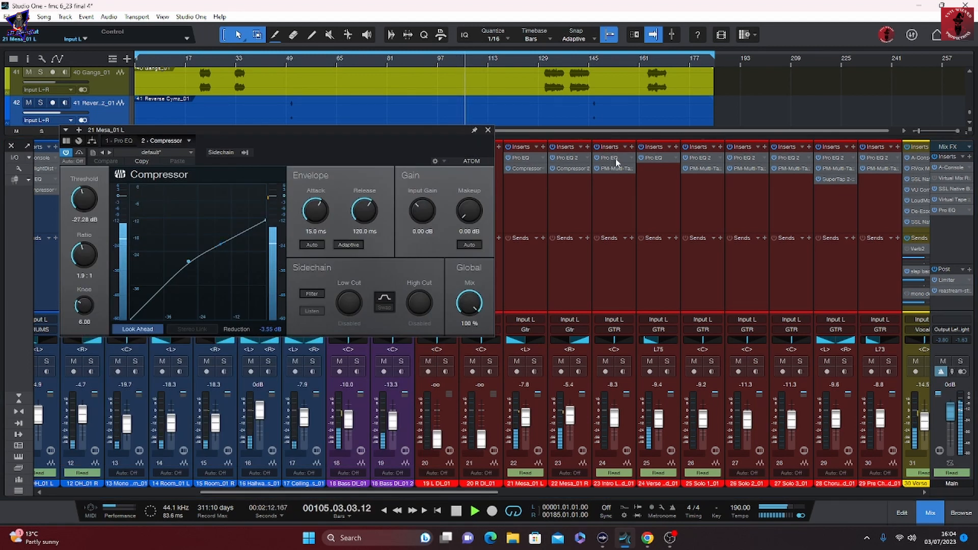
{"action": "left_click", "coordinate": [653, 159]}
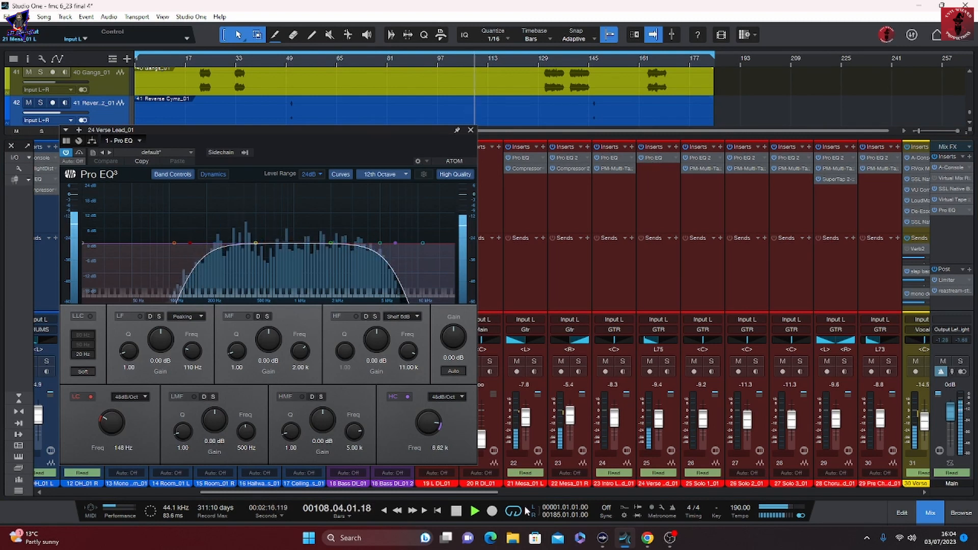
Examine the A-Console, RVox, SSL X-EQ 2 and VU Compressor settings on the Verse Vox channel.
{"action": "left_click_drag", "start_coordinate": [484, 496], "coordinate": [529, 491]}
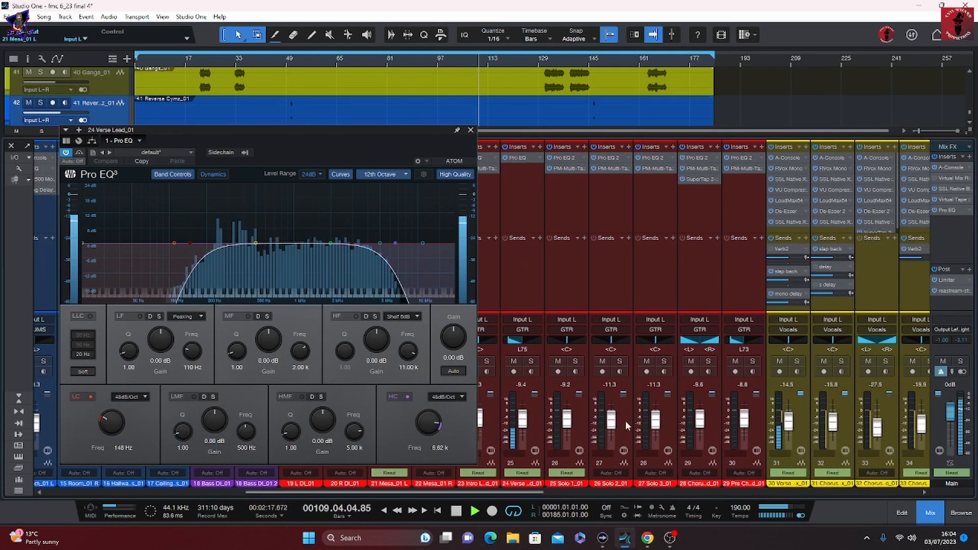
{"action": "left_click", "coordinate": [785, 160]}
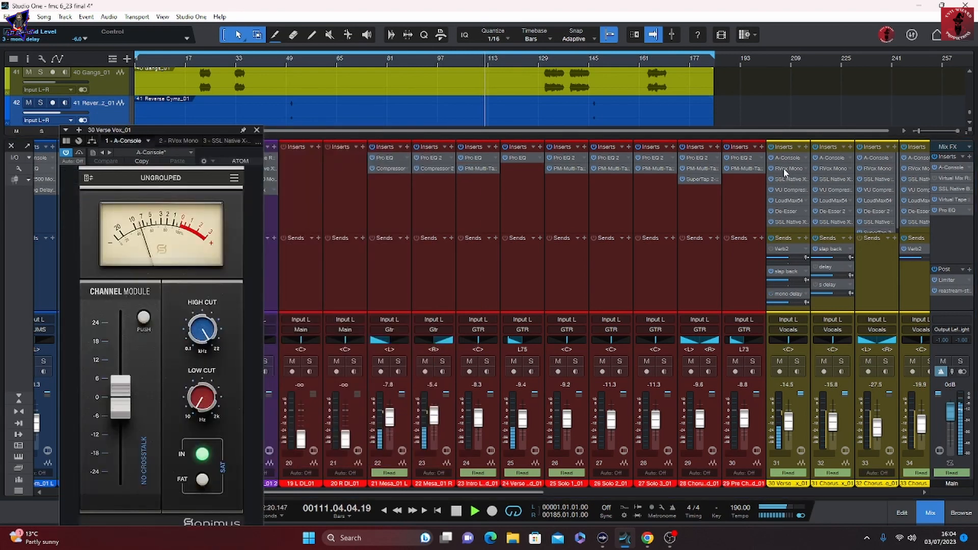
{"action": "left_click", "coordinate": [186, 141]}
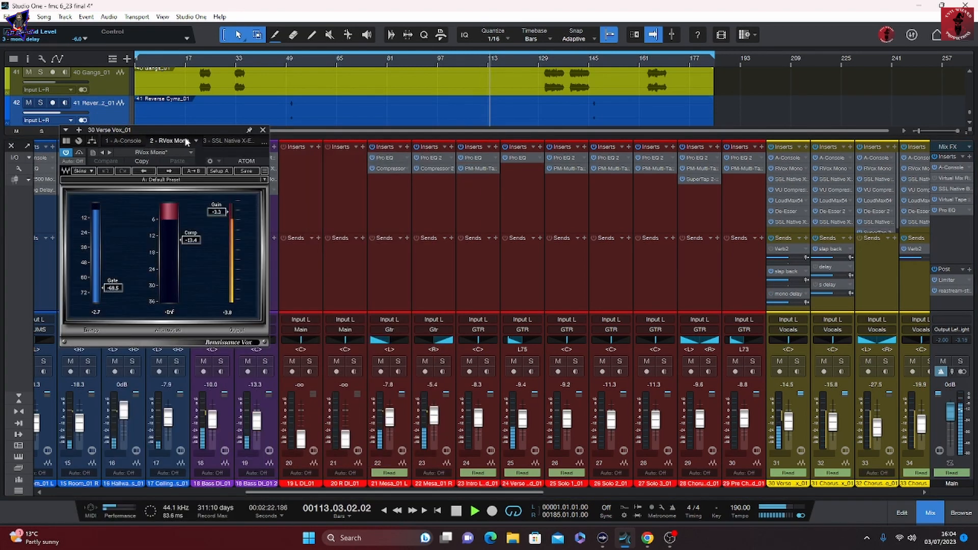
{"action": "left_click", "coordinate": [215, 140]}
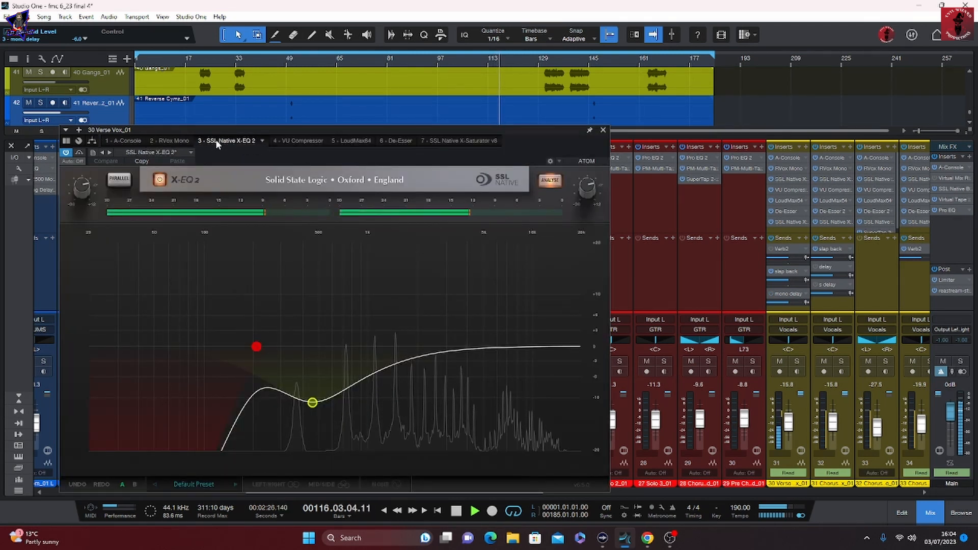
{"action": "left_click", "coordinate": [299, 139]}
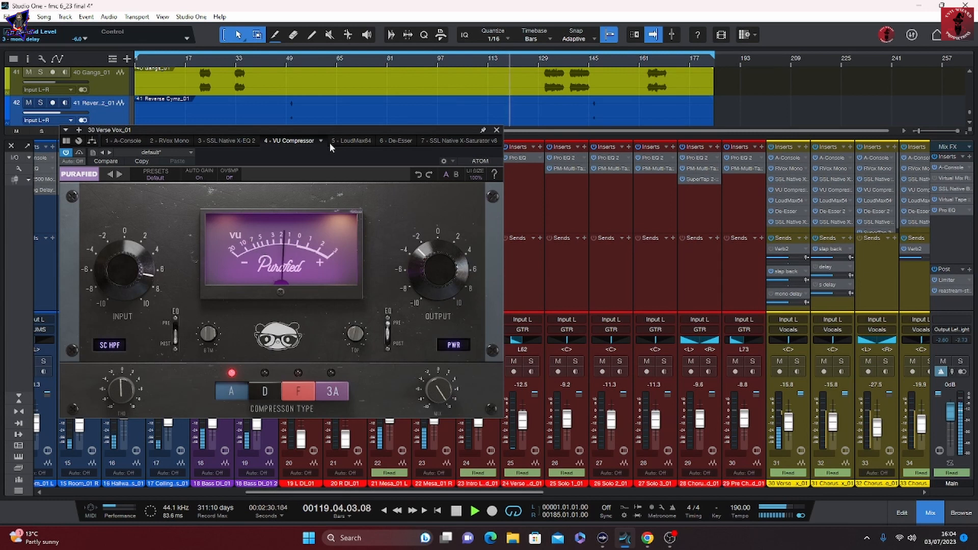
Examine Verse Vox's LoudMax64, De-Esser and SSL X-Saturator settings and close the plug-in window.
{"action": "double_click", "coordinate": [350, 141]}
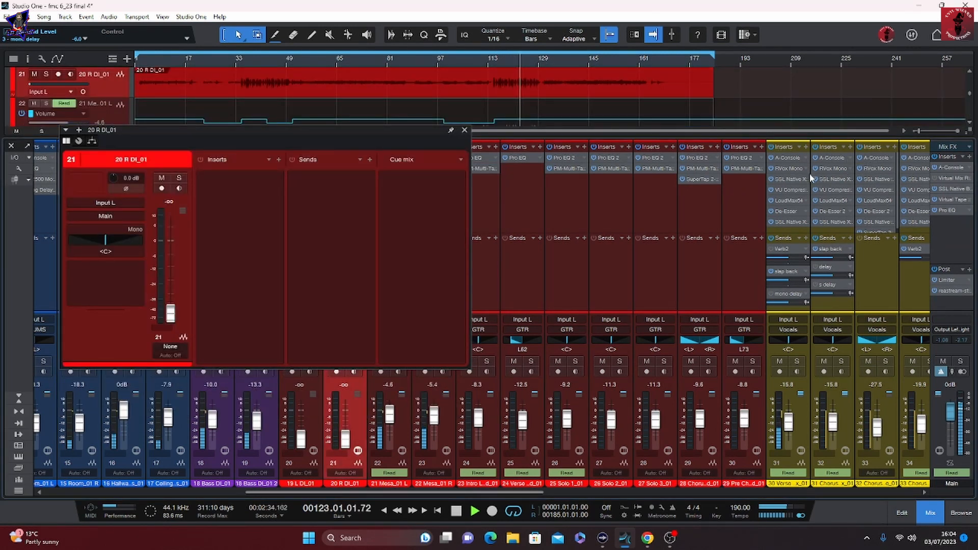
{"action": "double_click", "coordinate": [790, 200]}
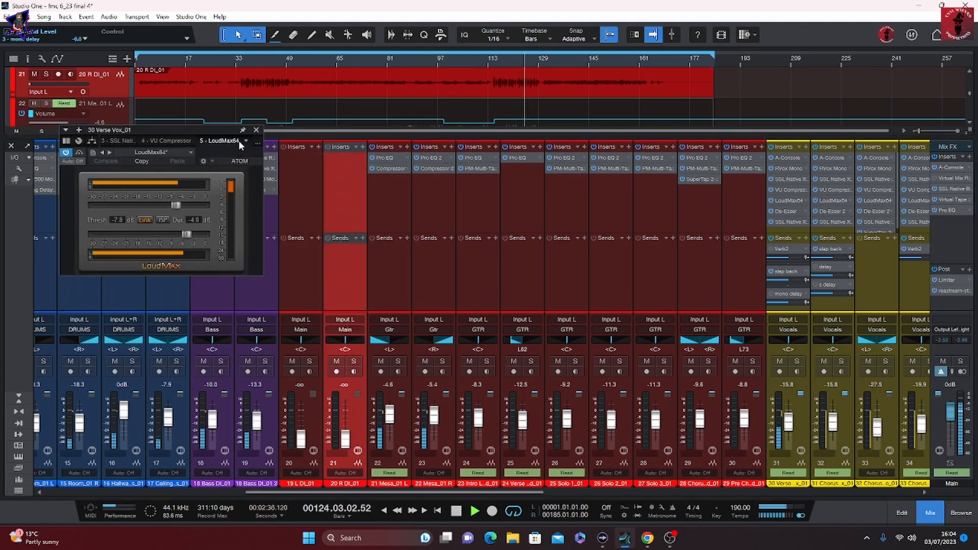
{"action": "left_click", "coordinate": [254, 145]}
{"action": "left_click", "coordinate": [237, 203]}
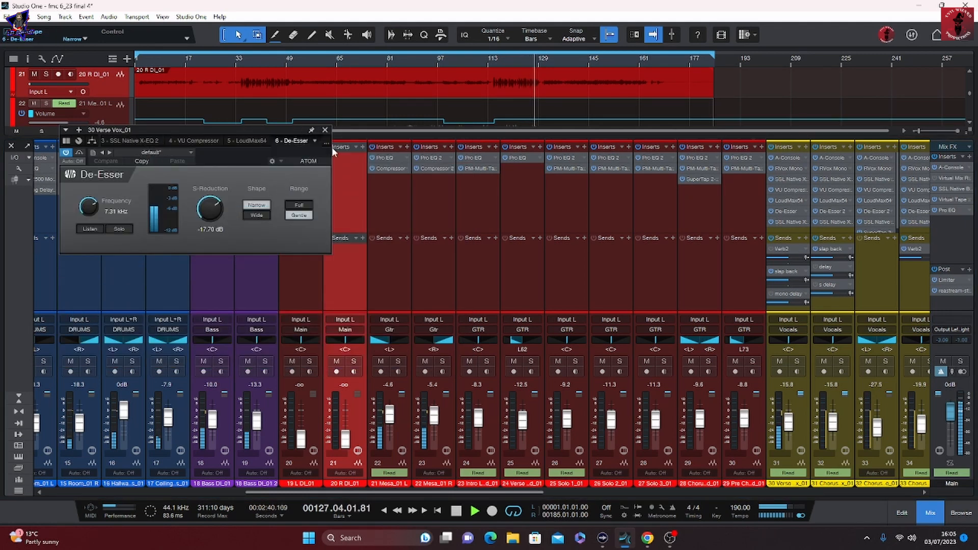
{"action": "left_click", "coordinate": [326, 146]}
{"action": "left_click", "coordinate": [298, 215]}
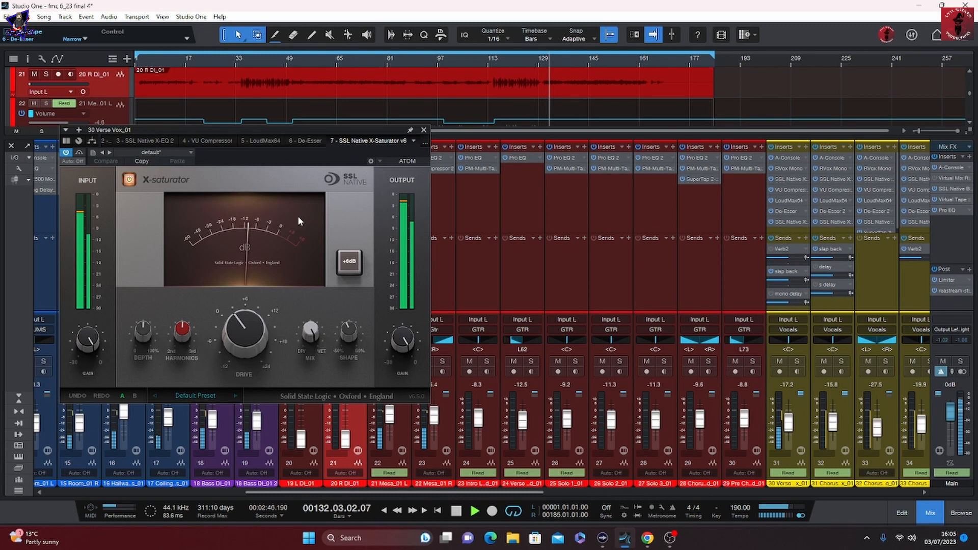
{"action": "left_click", "coordinate": [423, 130]}
Examine the SSL Native Bus Compressor 2 on the Para bus and close its window.
{"action": "left_click_drag", "start_coordinate": [454, 492], "coordinate": [784, 501]}
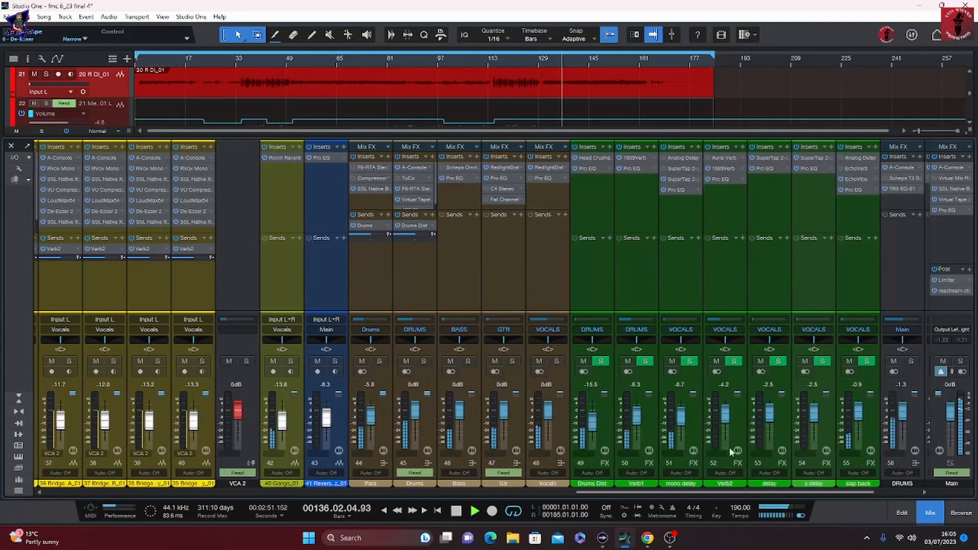
{"action": "double_click", "coordinate": [363, 190]}
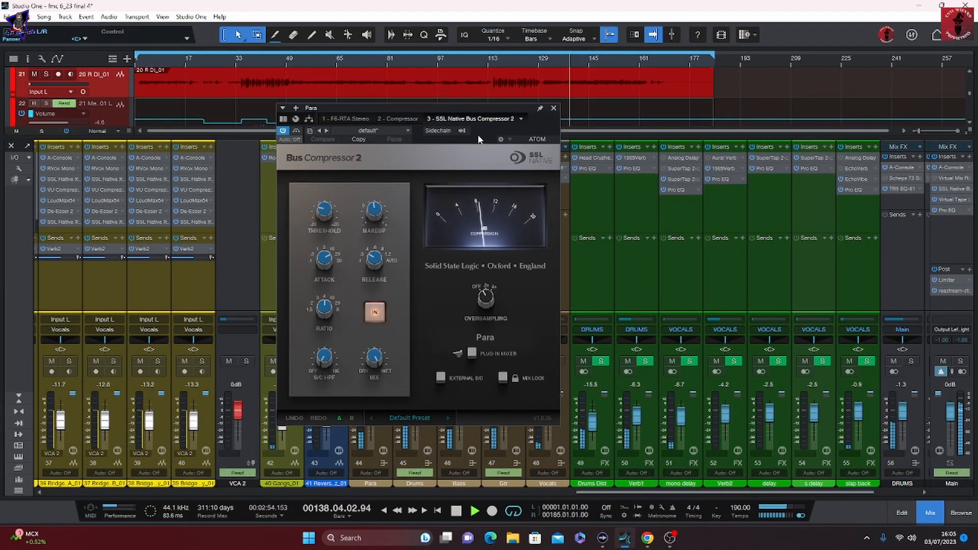
{"action": "left_click", "coordinate": [553, 108]}
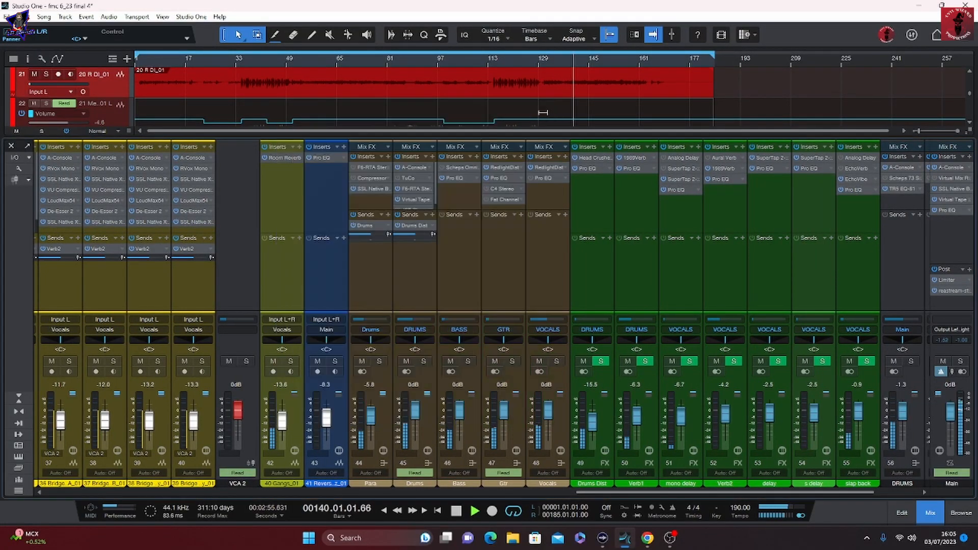
Examine the Drums bus's A-Console, F6-RTA and Virtual Tape Machines settings, and the Gtr bus's RedlightDist and Pro EQ.
{"action": "double_click", "coordinate": [413, 168]}
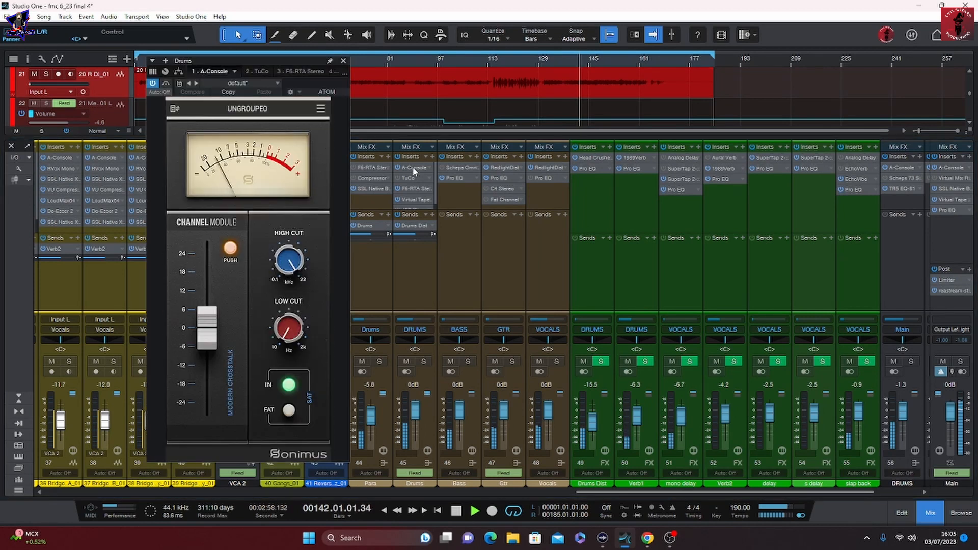
{"action": "double_click", "coordinate": [413, 188]}
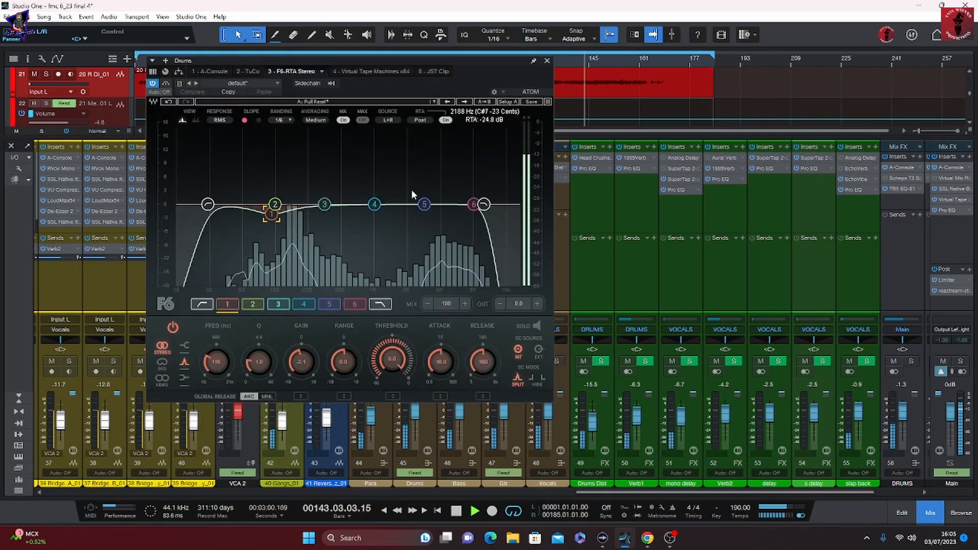
{"action": "left_click", "coordinate": [362, 71]}
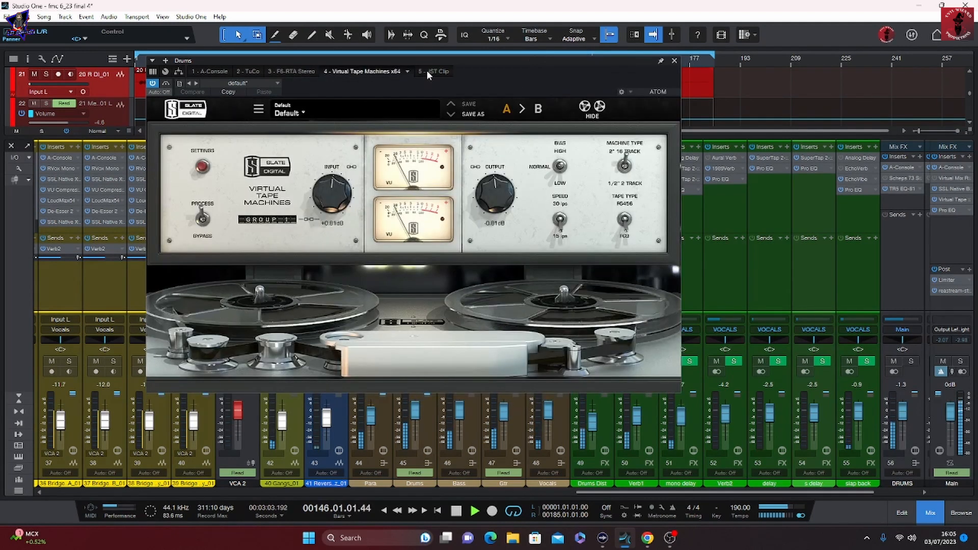
{"action": "left_click", "coordinate": [674, 61]}
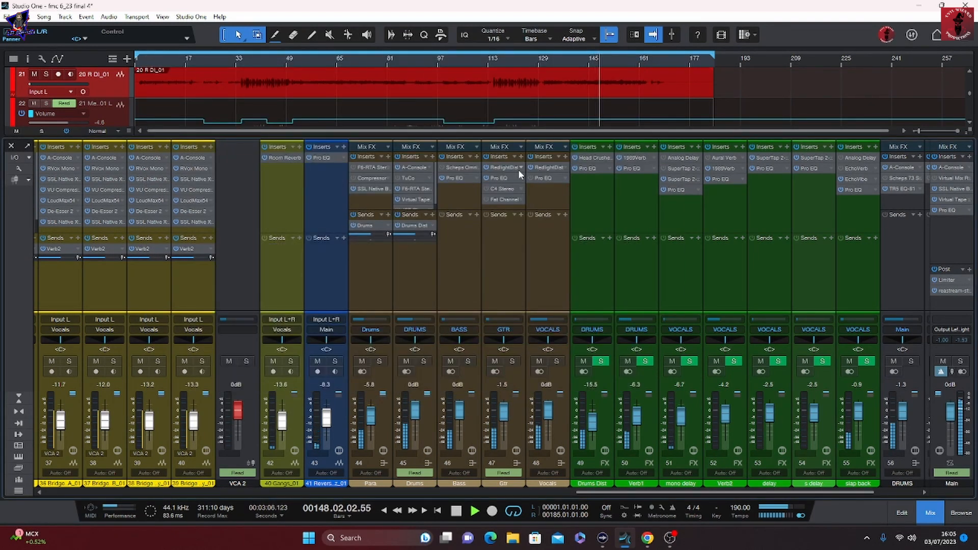
{"action": "left_click", "coordinate": [501, 168]}
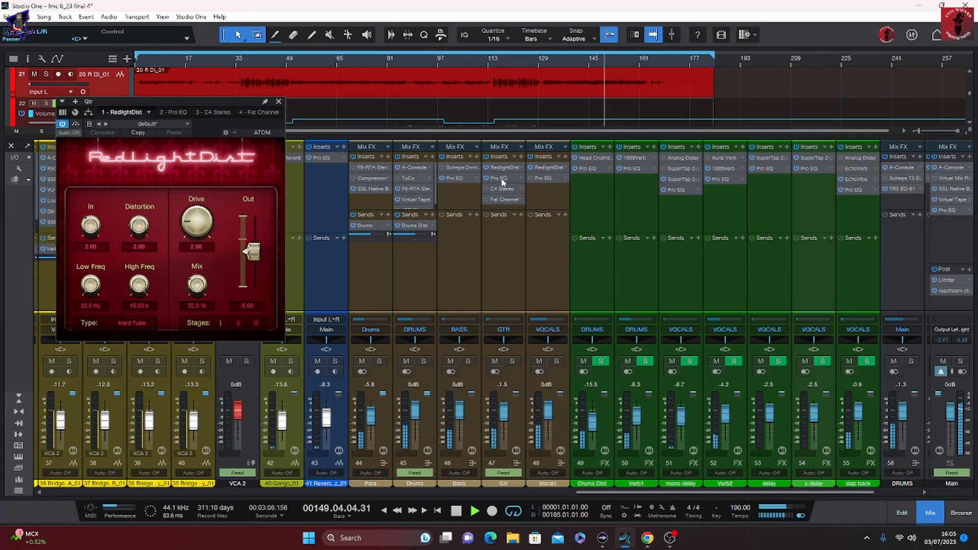
{"action": "left_click", "coordinate": [501, 177]}
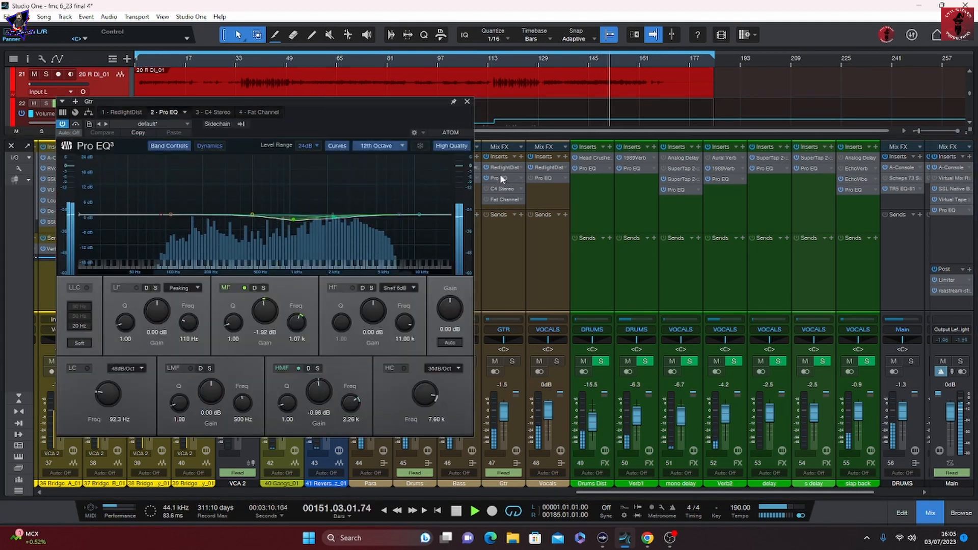
Examine Head Crusher and Pro EQ on the Drums Dist effects channel, and 1989Verb and Pro EQ on Verb1.
{"action": "left_click", "coordinate": [592, 156]}
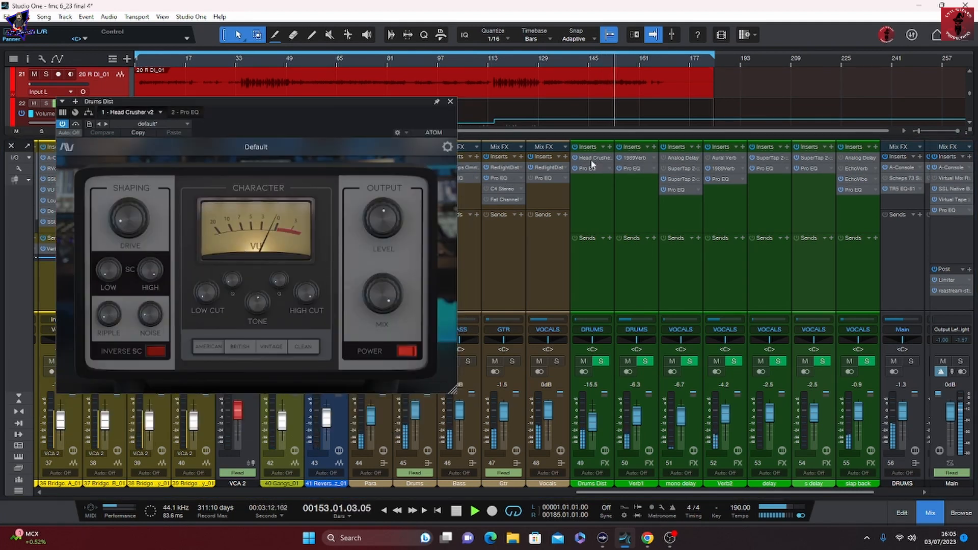
{"action": "left_click", "coordinate": [591, 169]}
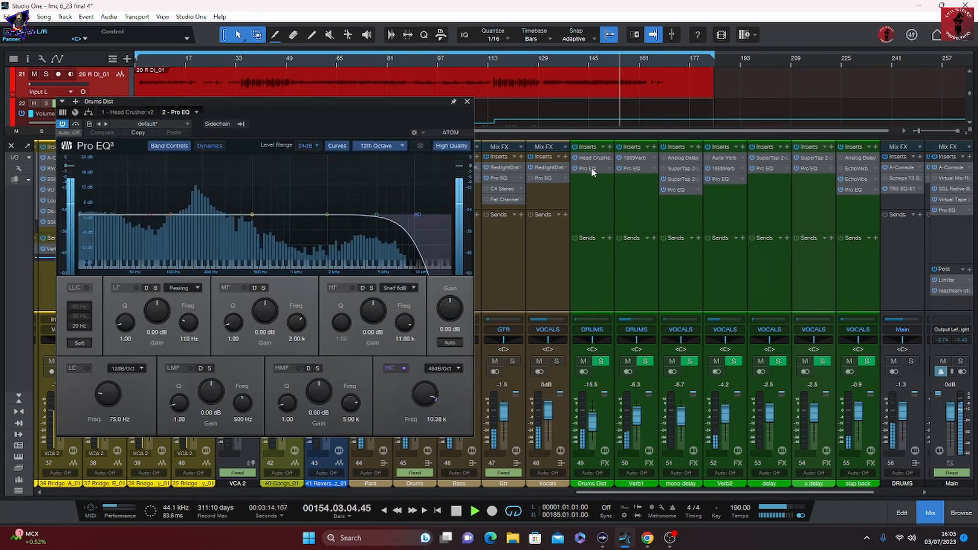
{"action": "left_click", "coordinate": [635, 158]}
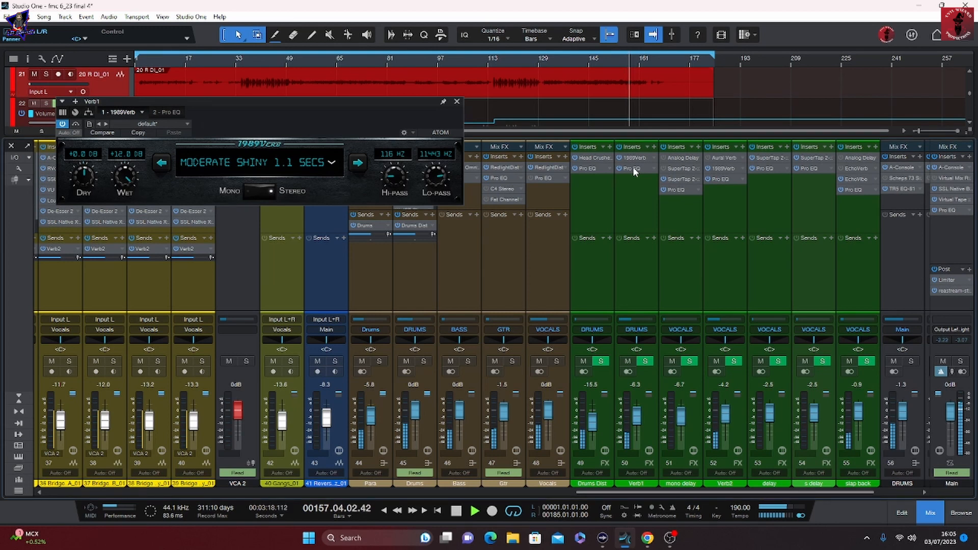
{"action": "left_click", "coordinate": [633, 169]}
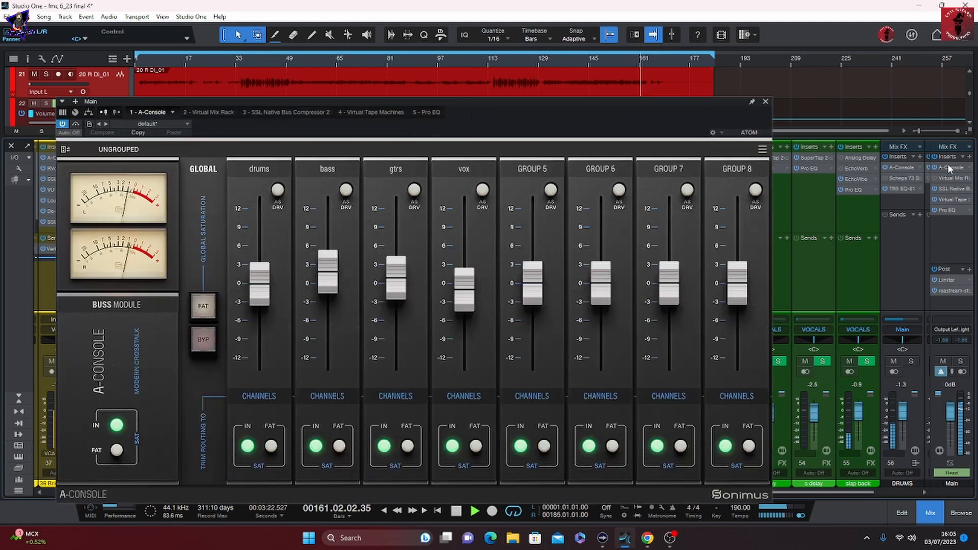
Examine the Main output's A-Console, SSL Bus Compressor 2, Virtual Tape Machines and Pro EQ, and close the plug-in window.
{"action": "left_click", "coordinate": [947, 166]}
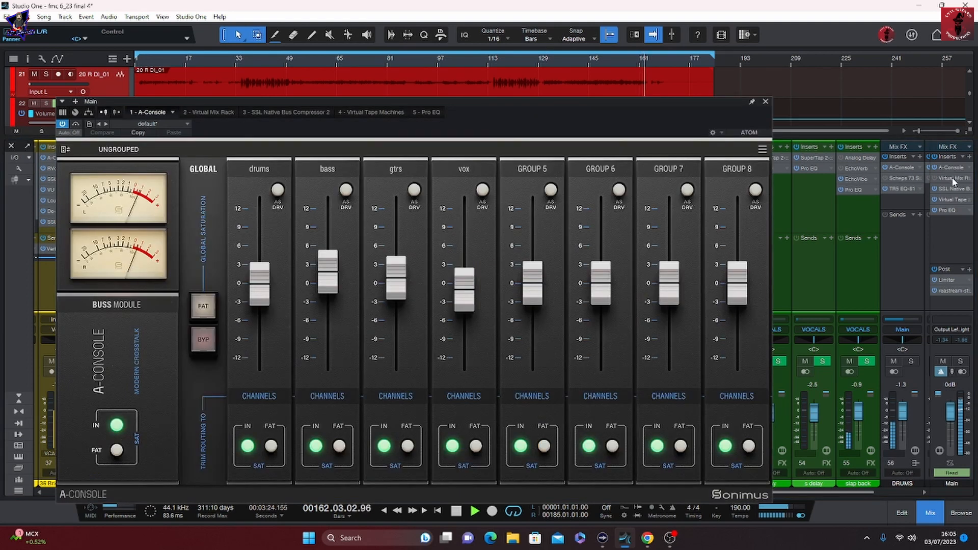
{"action": "left_click", "coordinate": [951, 189]}
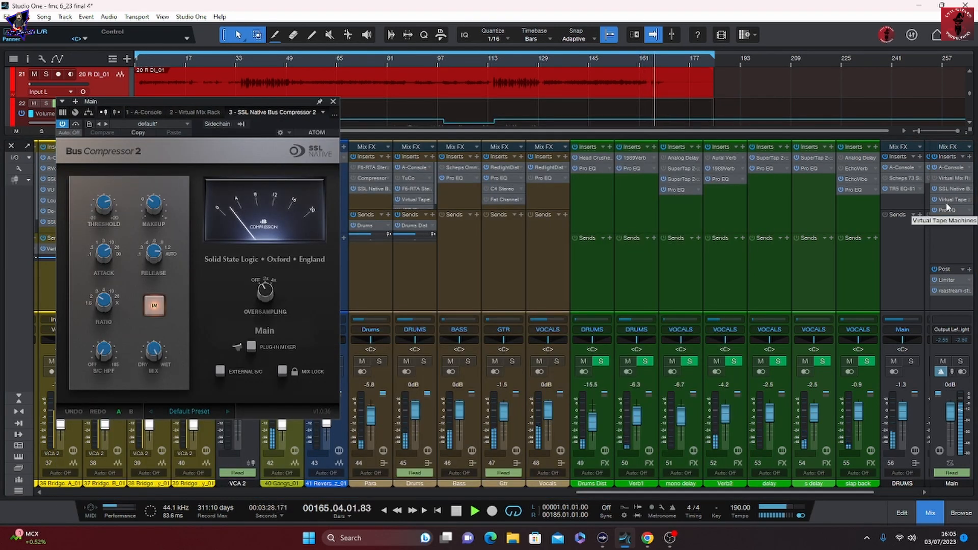
{"action": "left_click", "coordinate": [946, 203]}
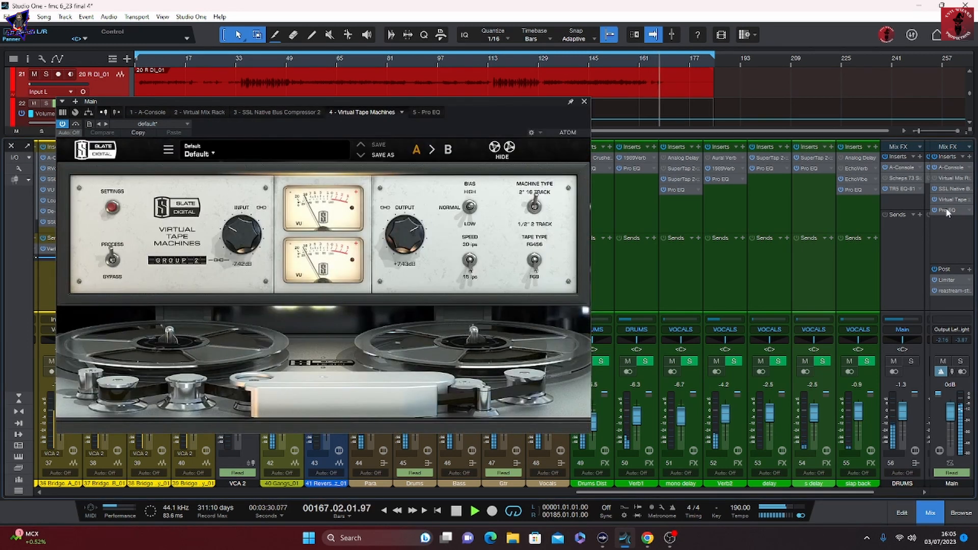
{"action": "left_click", "coordinate": [946, 210]}
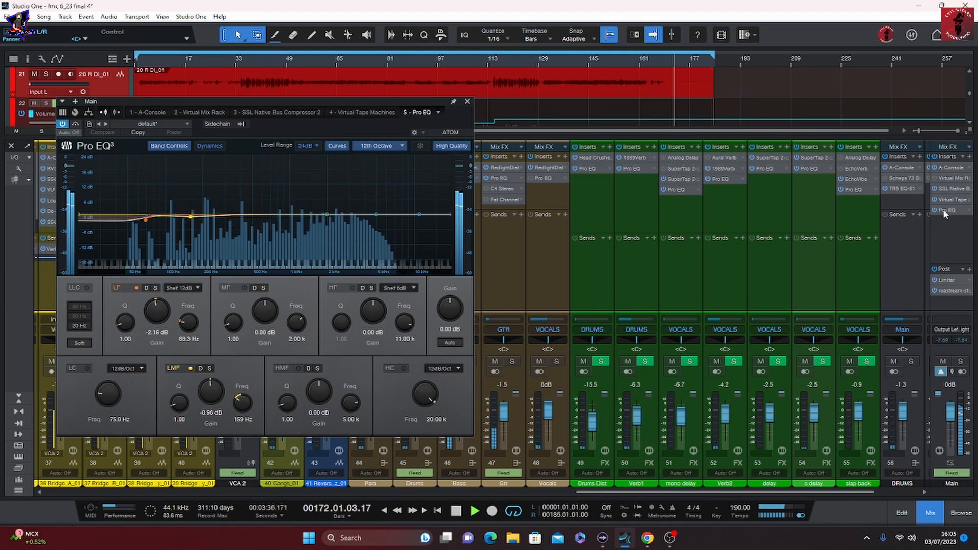
{"action": "left_click", "coordinate": [467, 104]}
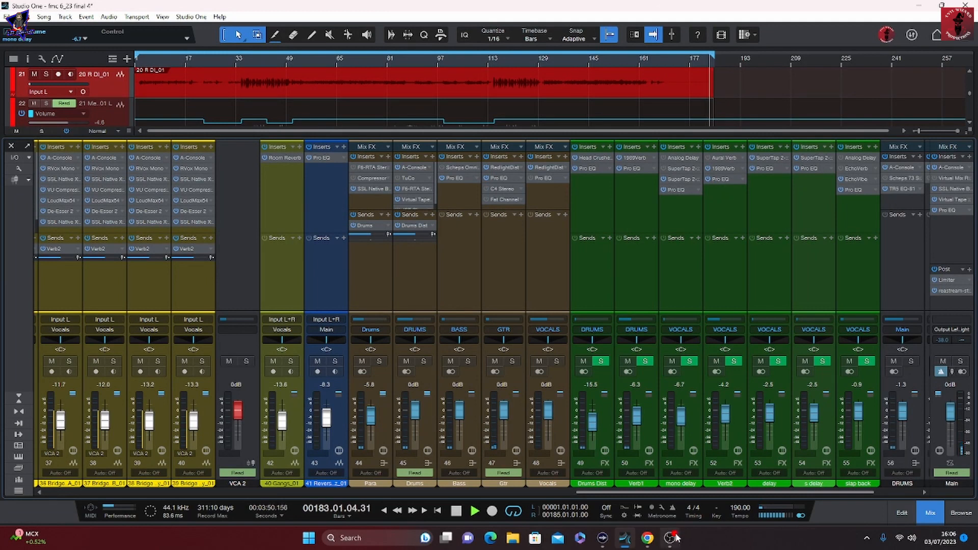
Browse the featured mugs, T-shirts, long-sleeve tops and hoodie on the merchandise store page in the web browser.
{"action": "mouse_move", "coordinate": [676, 543]}
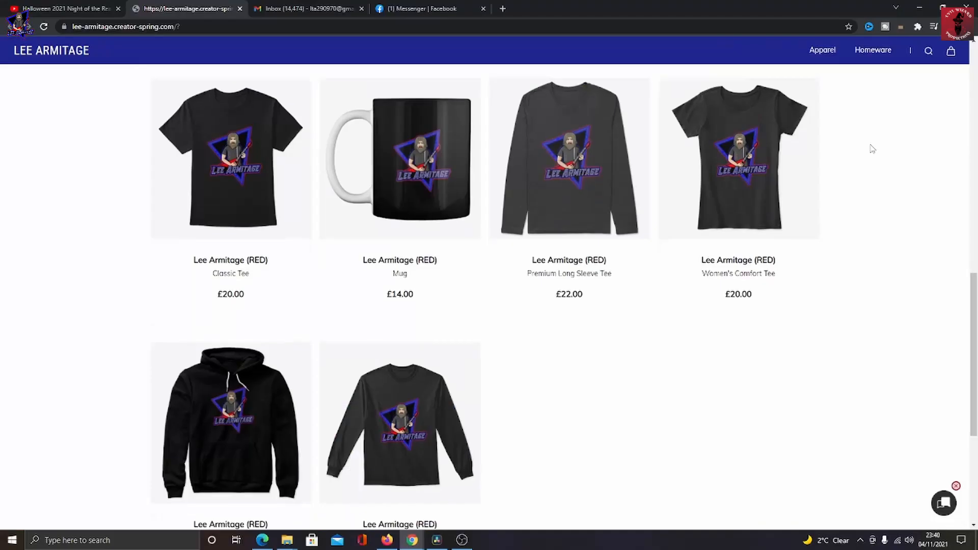
{"action": "scroll", "coordinate": [870, 149], "scroll_direction": "down", "scroll_amount": 4}
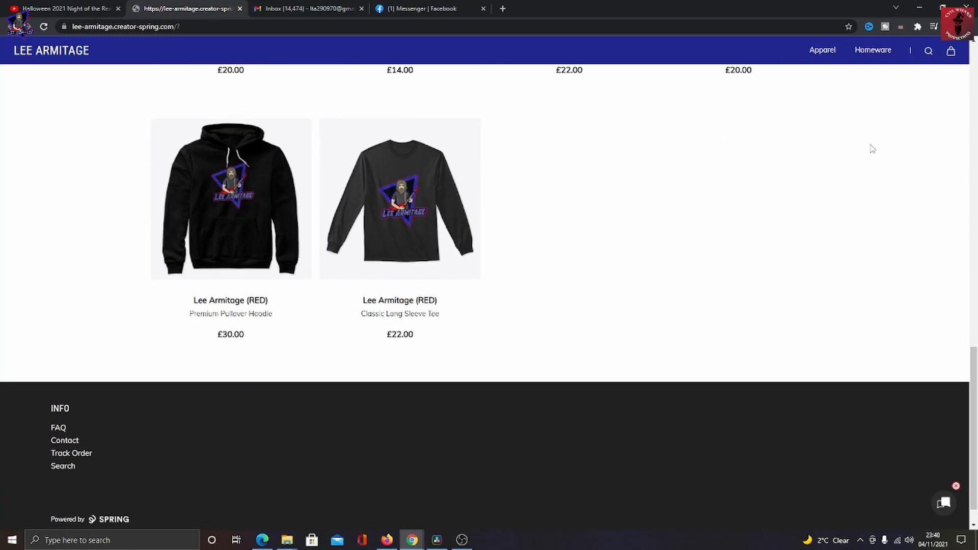
{"action": "scroll", "coordinate": [712, 280], "scroll_direction": "up", "scroll_amount": 7}
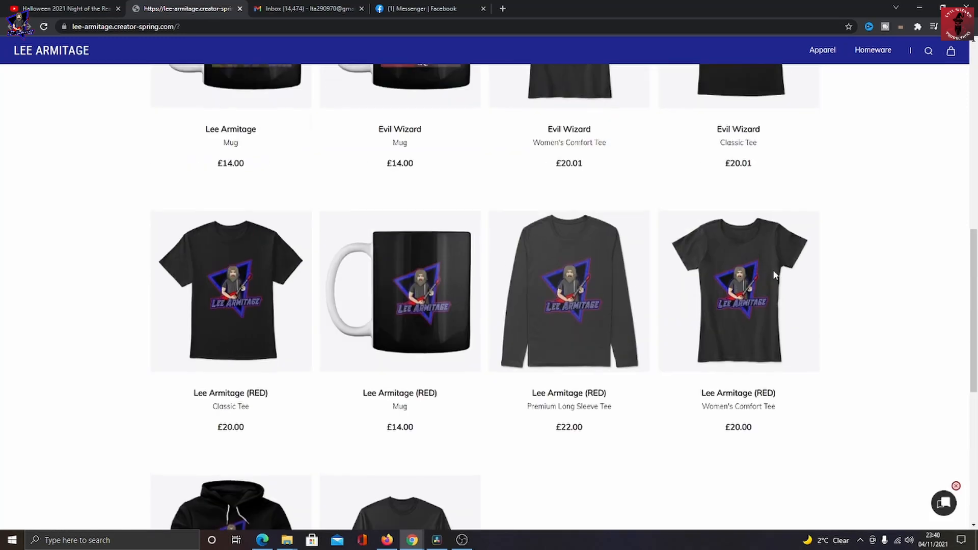
{"action": "scroll", "coordinate": [779, 276], "scroll_direction": "up", "scroll_amount": 7}
{"action": "scroll", "coordinate": [795, 282], "scroll_direction": "down", "scroll_amount": 2}
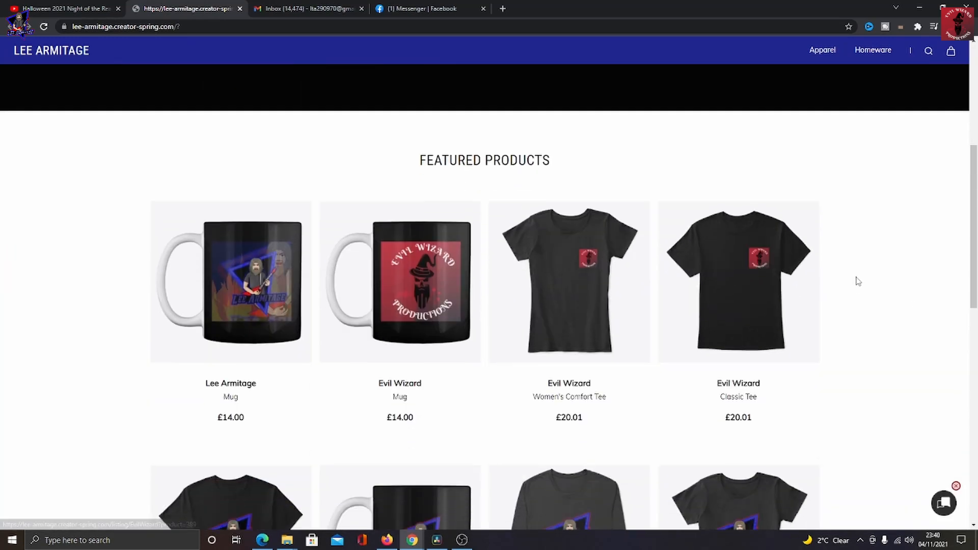
{"action": "scroll", "coordinate": [857, 229], "scroll_direction": "down", "scroll_amount": 3}
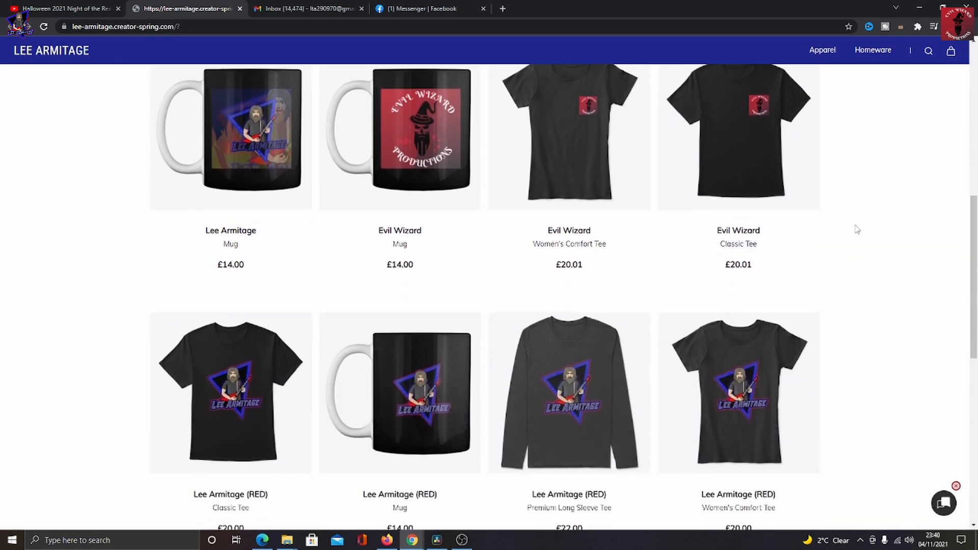
{"action": "scroll", "coordinate": [857, 230], "scroll_direction": "down", "scroll_amount": 1}
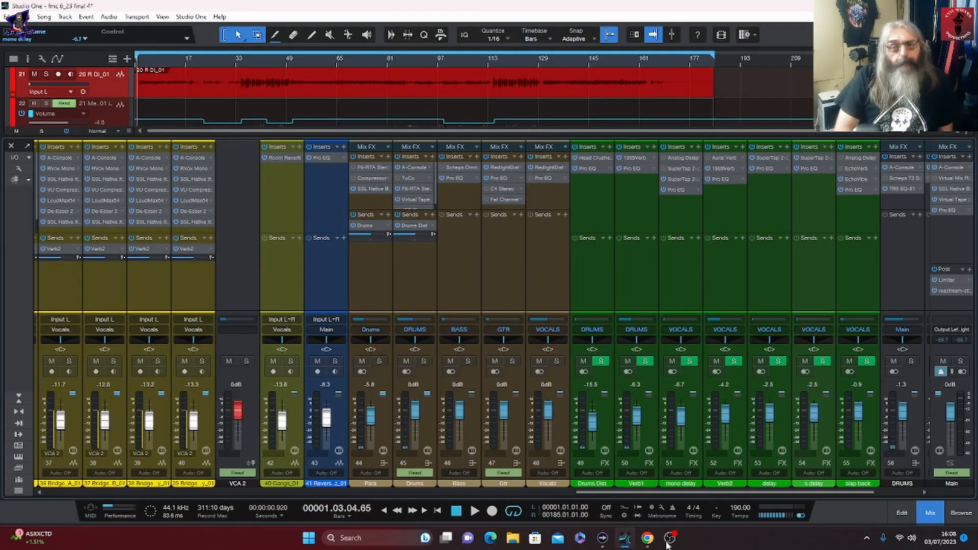